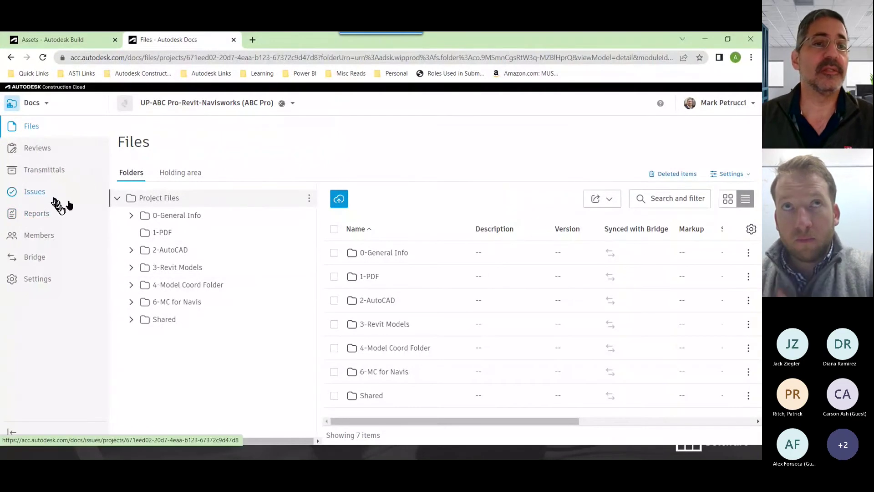
Review the five open Clash issues in Docs, then switch to the Build Assets page
left_click(52, 192)
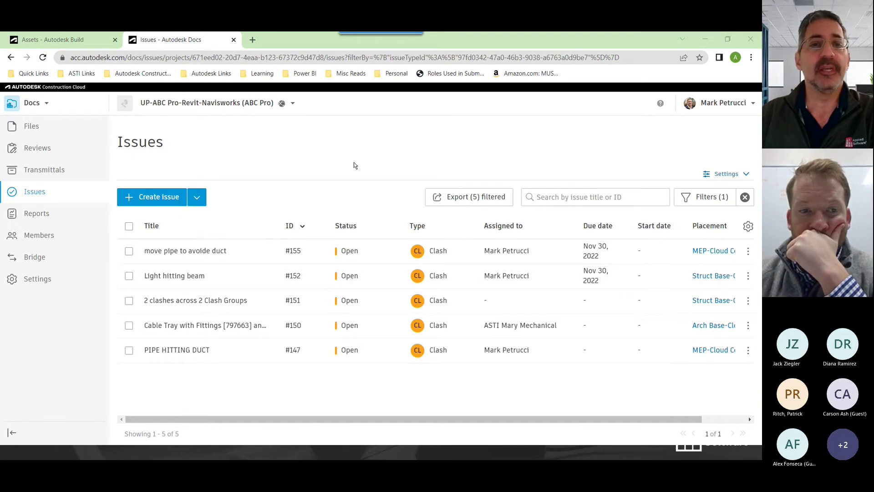
left_click(88, 40)
left_click(146, 40)
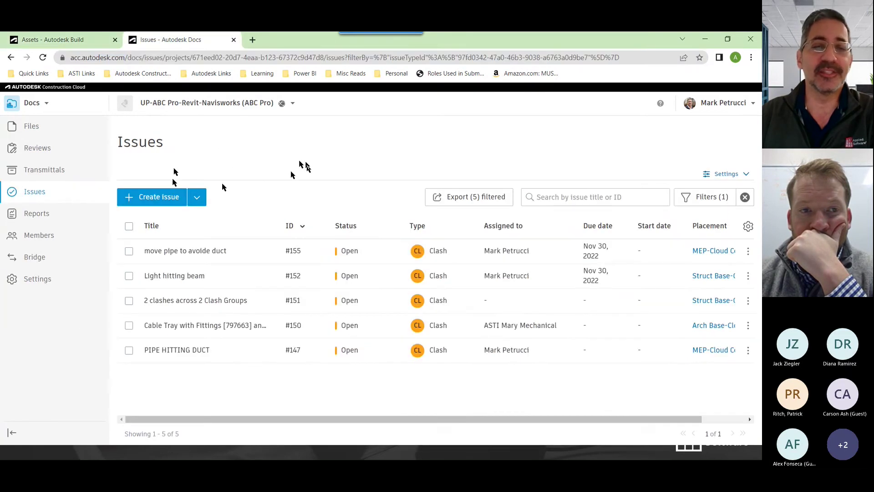
left_click(88, 40)
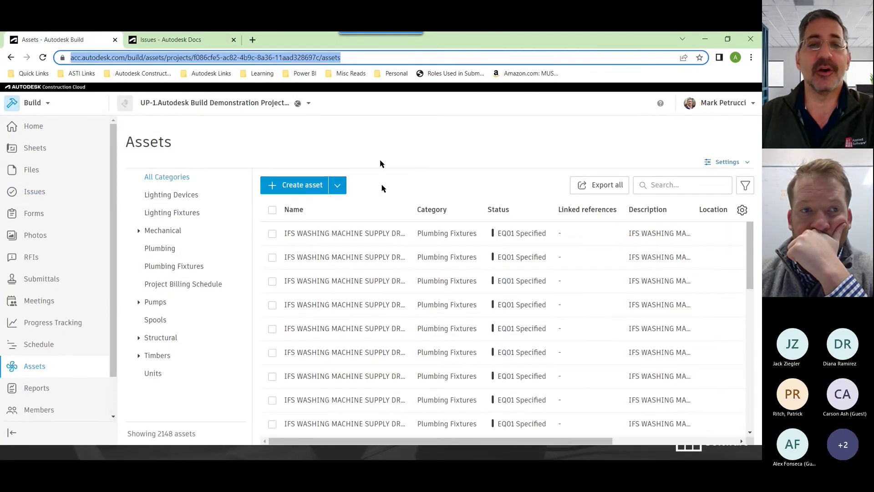
After a stop at Sheets, show the Build Issues list (174 issues) with its Settings options
left_click(36, 148)
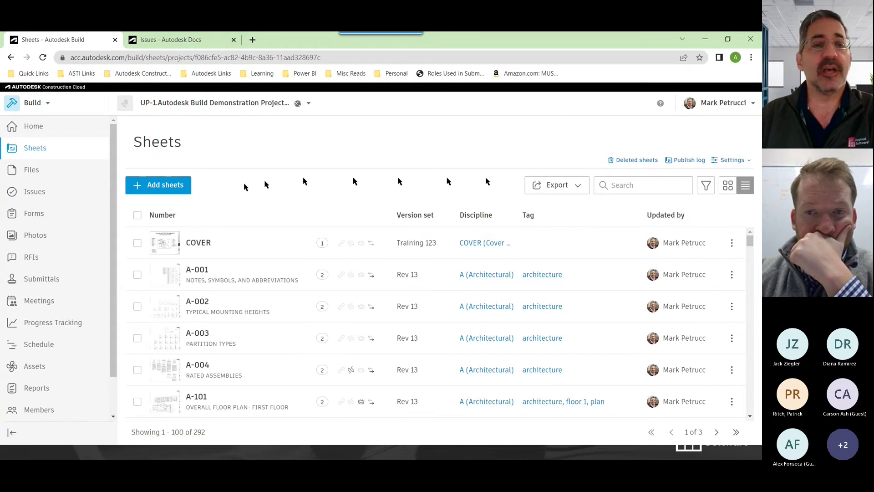
left_click(35, 193)
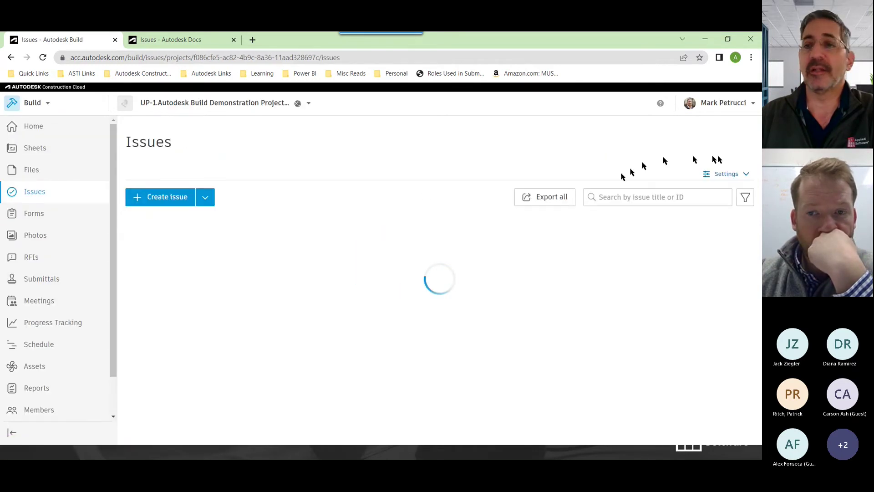
left_click(717, 176)
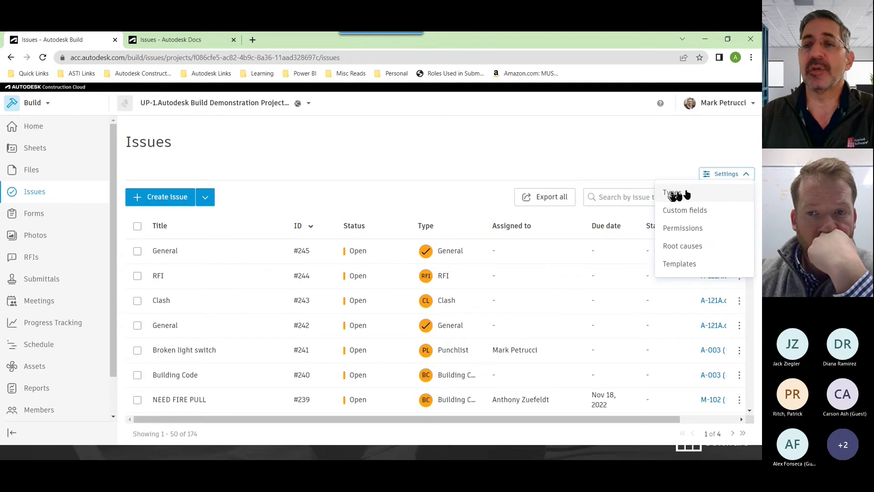
Open the issue Types settings, glance at Templates, and collapse the Design and Punch List categories
left_click(672, 192)
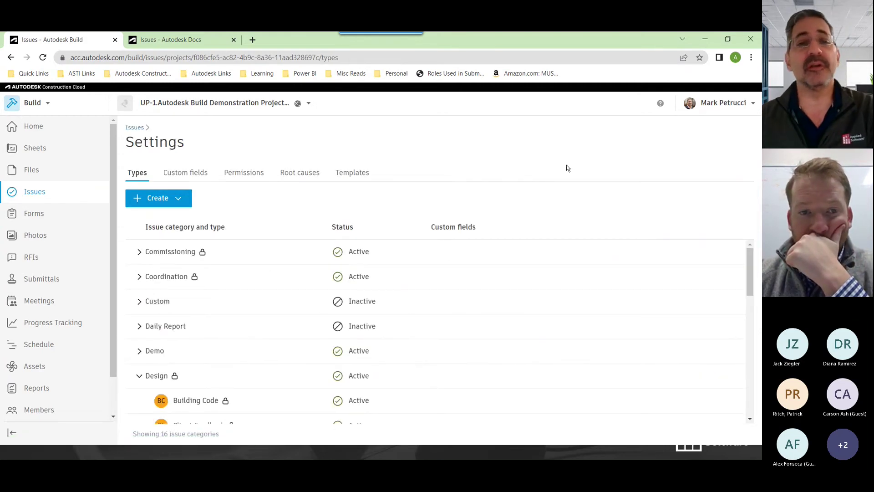
left_click(358, 176)
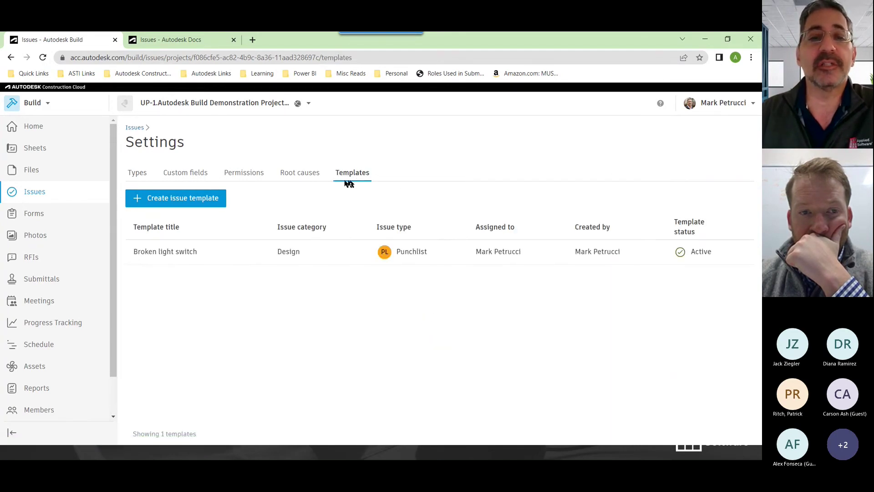
left_click(137, 173)
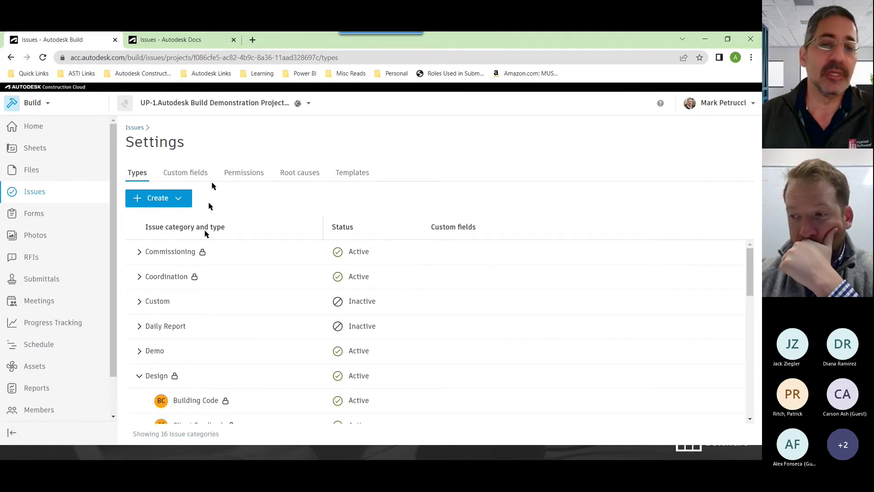
left_click(139, 375)
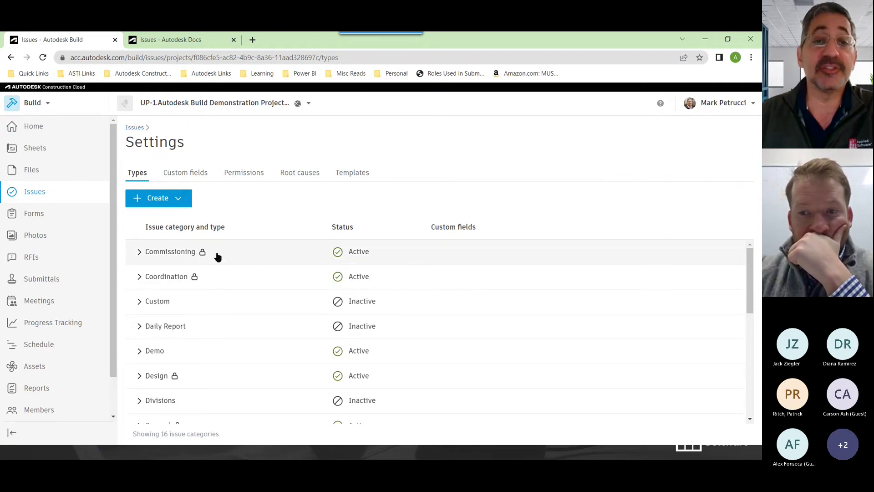
left_click_drag(749, 266, 741, 331)
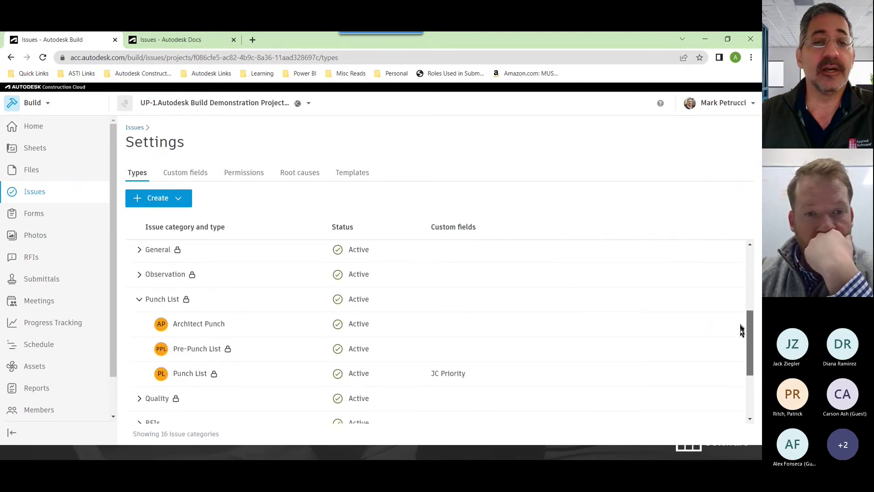
left_click(140, 303)
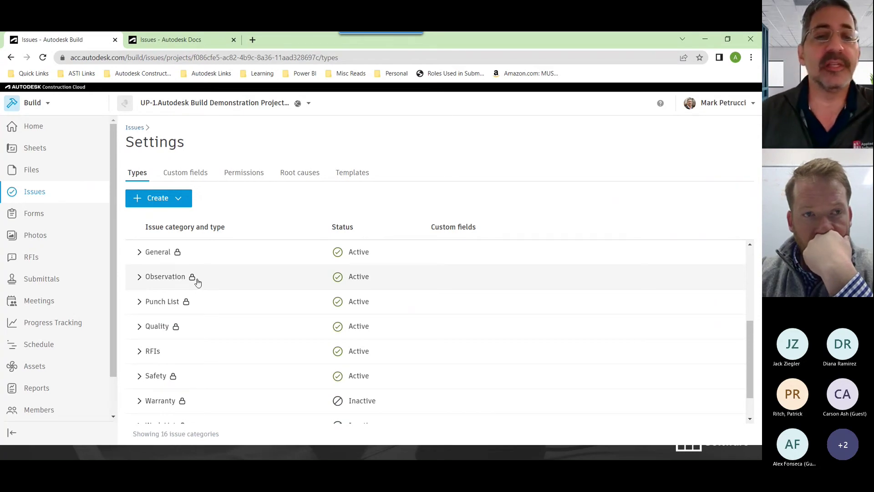
Re-expand the Design category to review its types, then bring up the Create choices
scroll(150, 309, "up", 1)
scroll(152, 308, "up", 3)
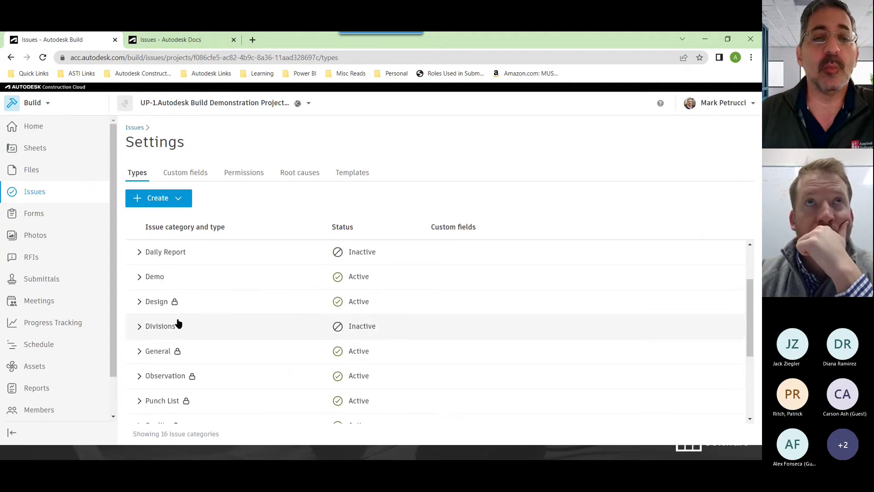
left_click(139, 302)
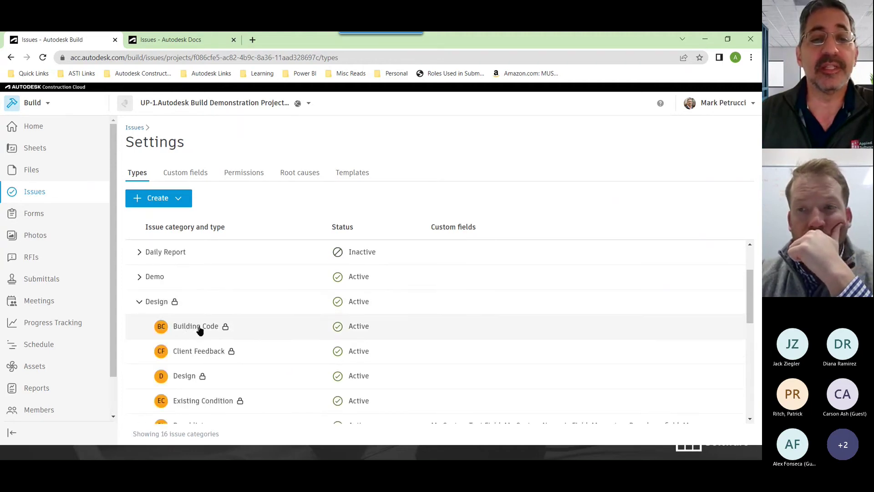
scroll(199, 330, "down", 4)
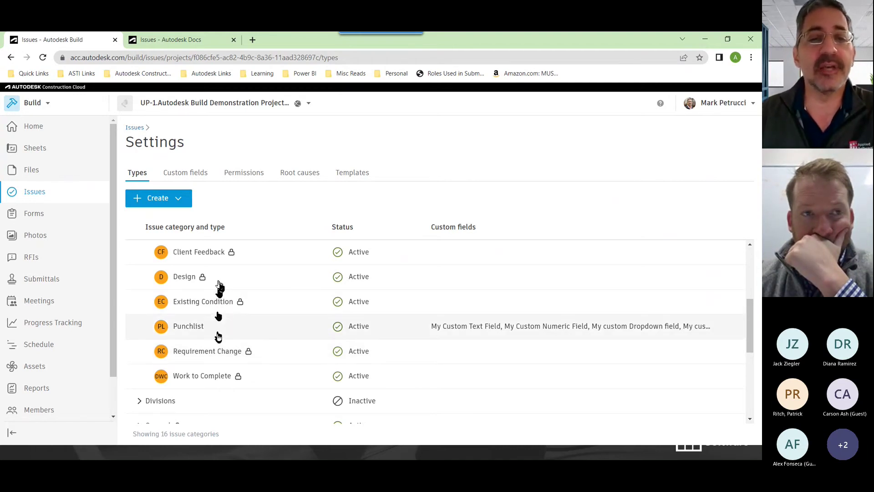
scroll(205, 341, "up", 2)
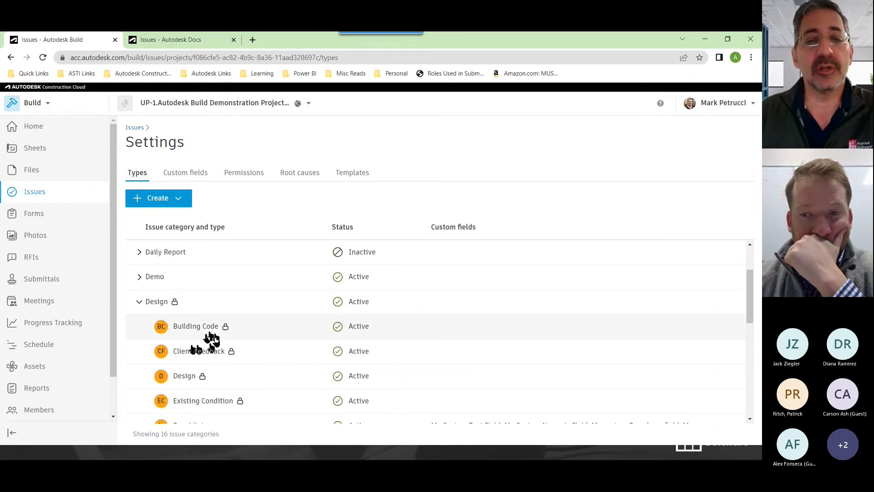
scroll(232, 368, "down", 2)
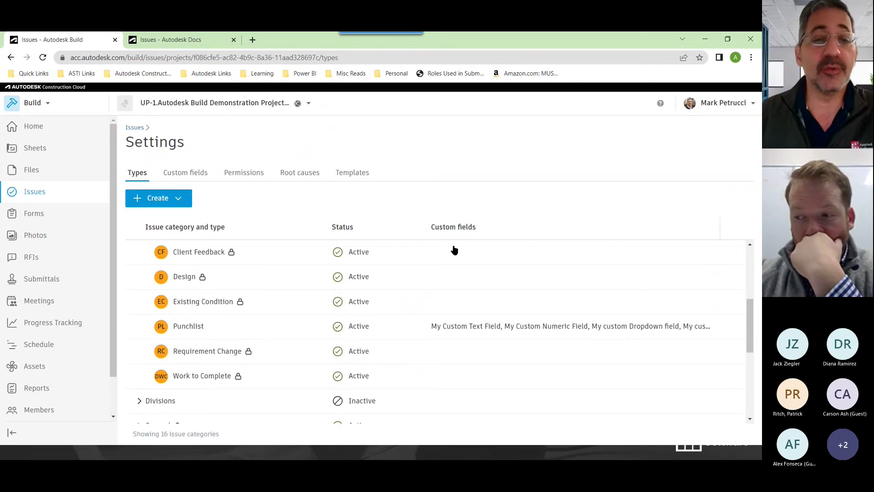
scroll(225, 358, "up", 5)
left_click(169, 203)
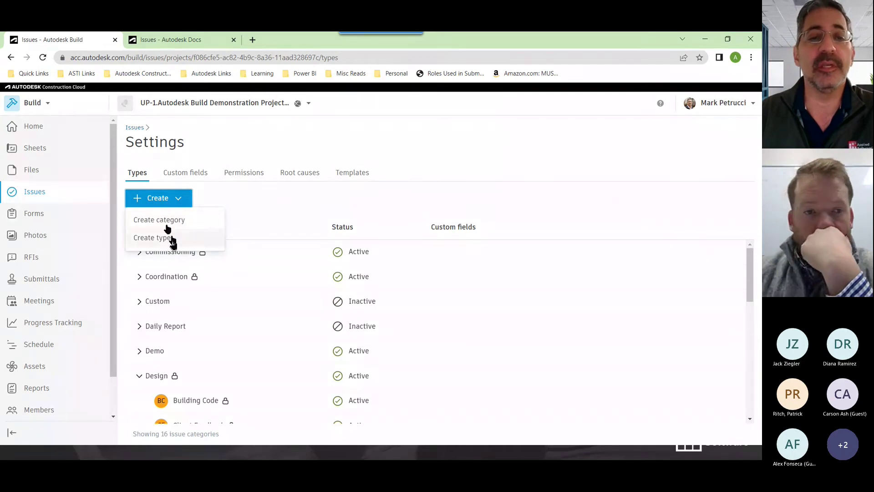
Start a new issue category titled 'My Web Issues' with issue type Ripped carpet
left_click(168, 223)
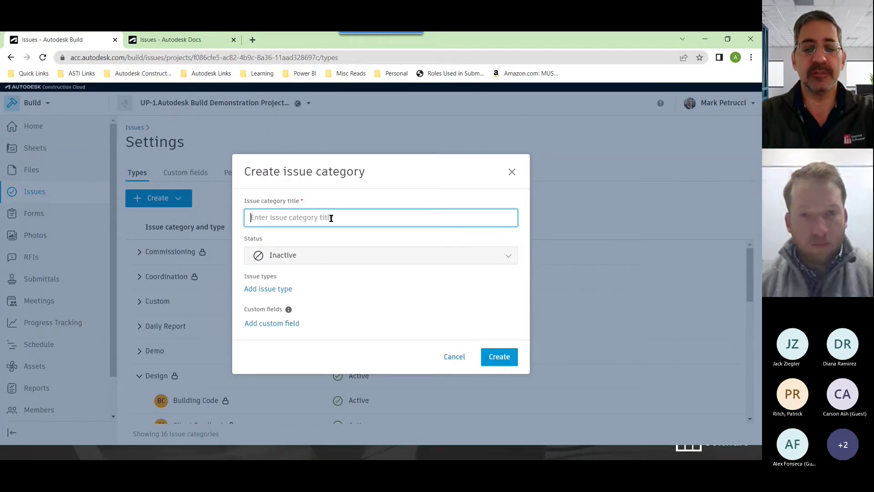
type("My")
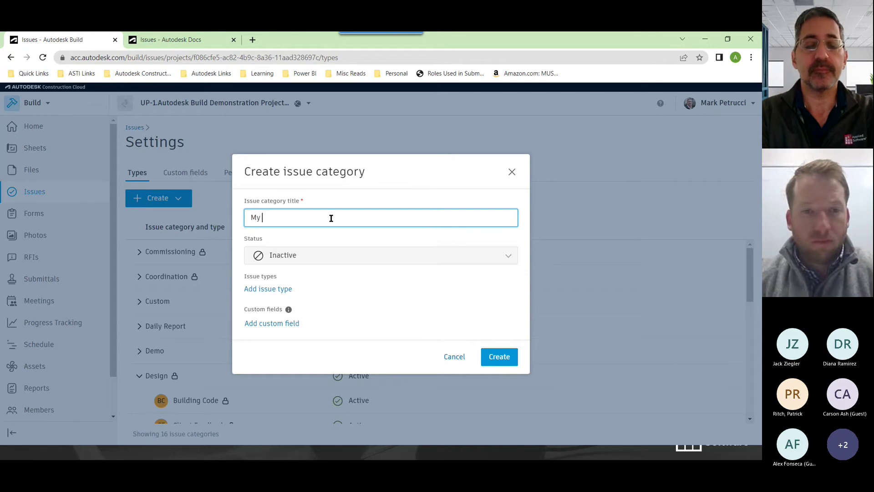
type(" Weinar")
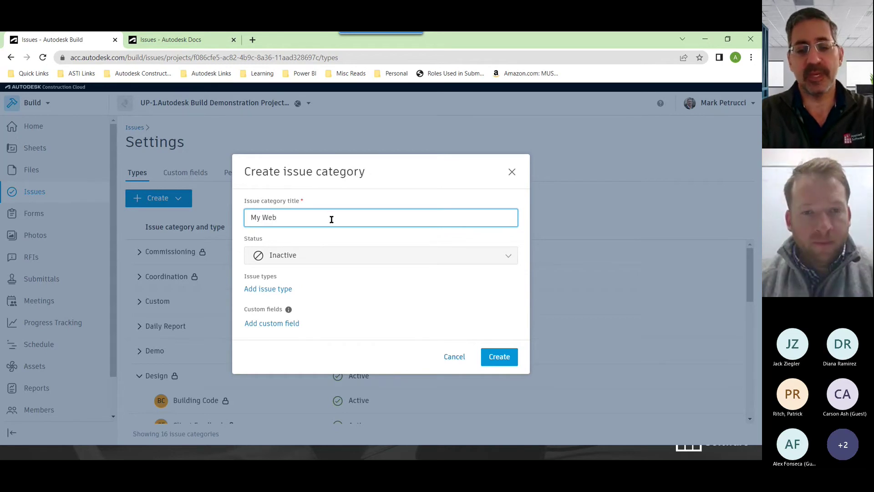
type("Issues")
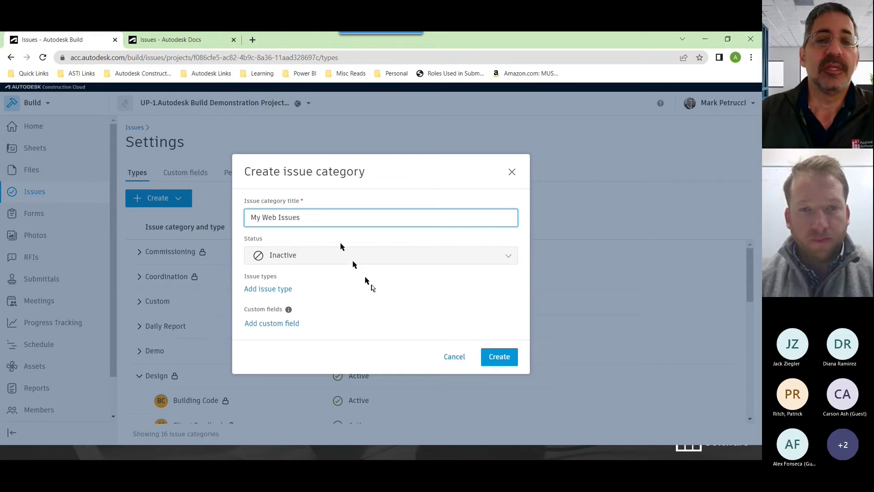
mouse_move(310, 261)
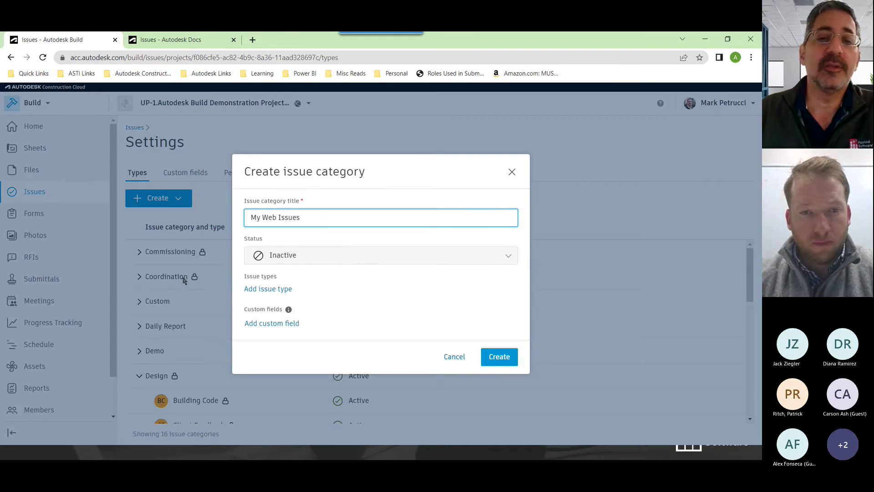
left_click(277, 292)
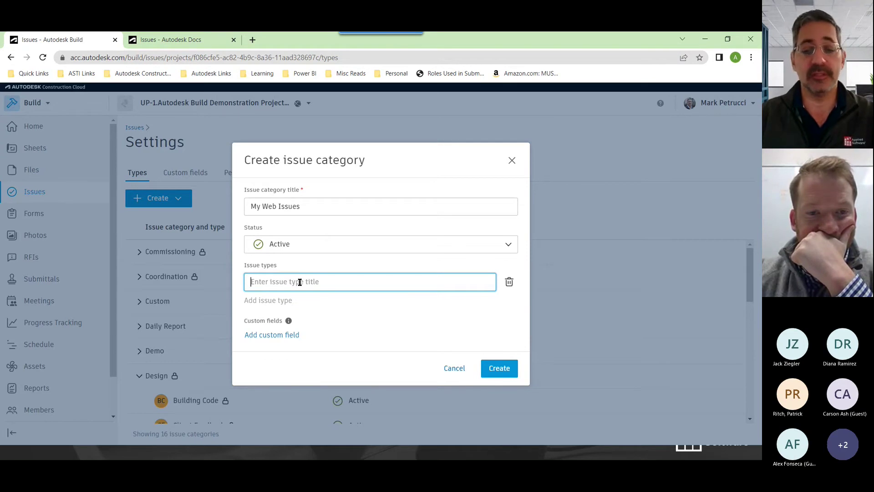
type("Ri")
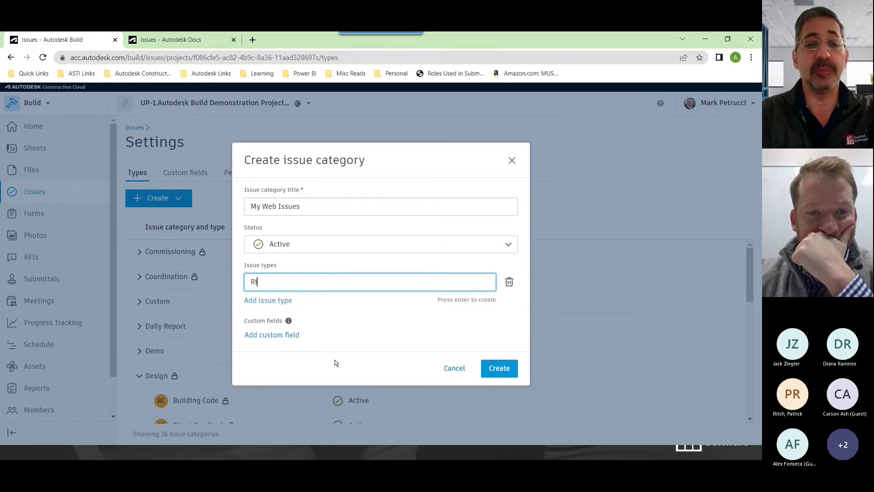
type("pped carpet")
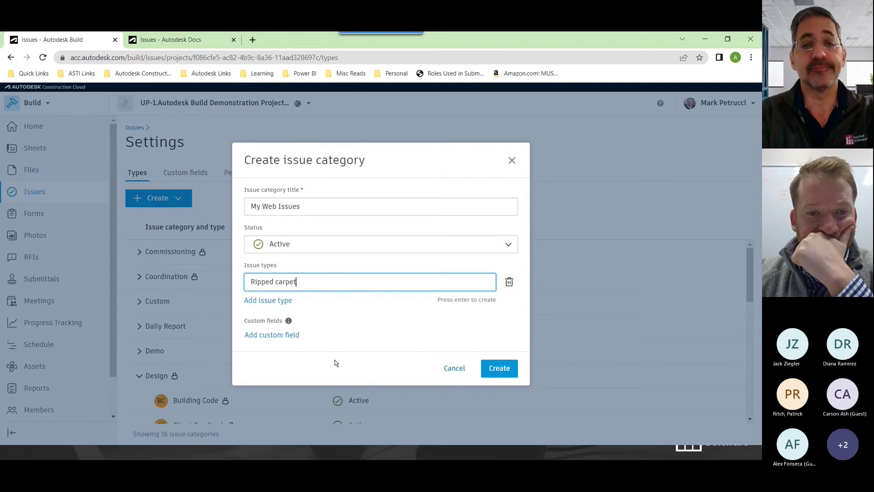
key("Return")
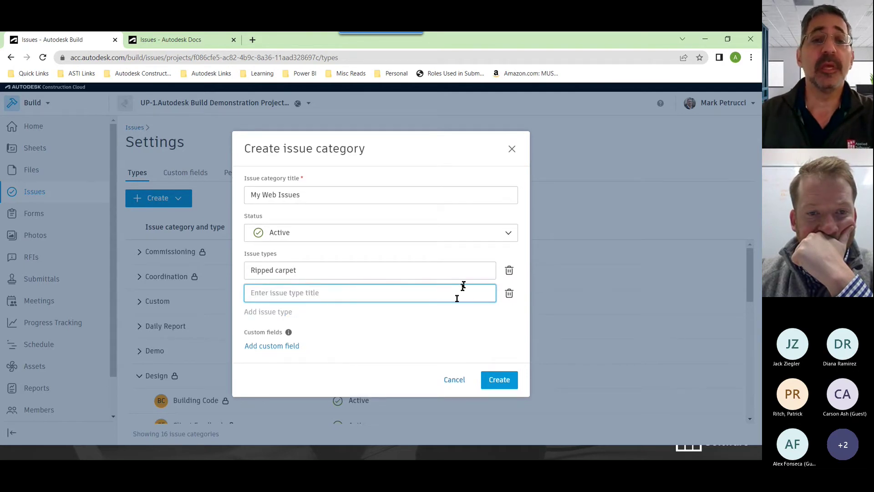
Retitle the category to Room Inspections, add issue type Damaged Walls, and create it
left_click_drag(307, 195, 191, 214)
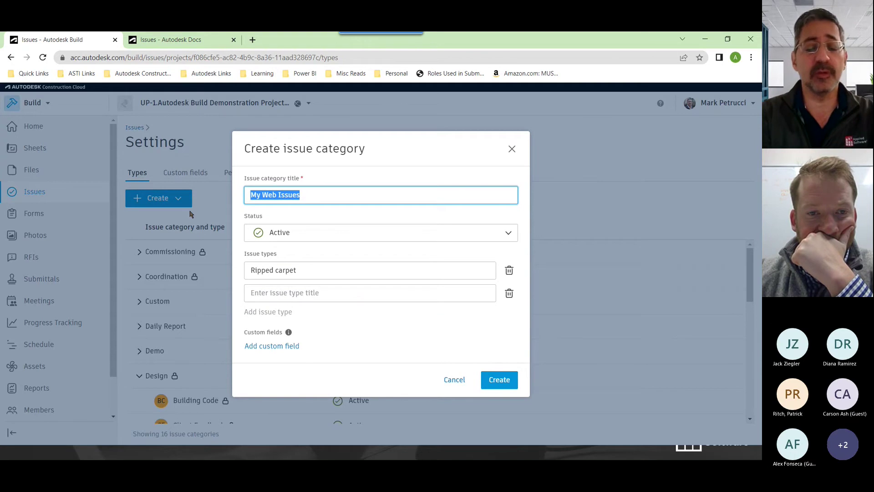
type("Room INsu")
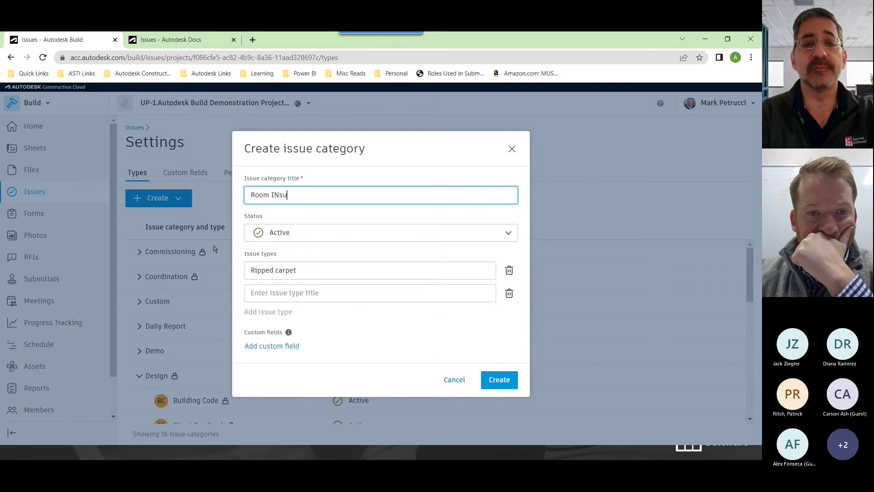
key("BackSpace")
key("BackSpace")
type("nspec")
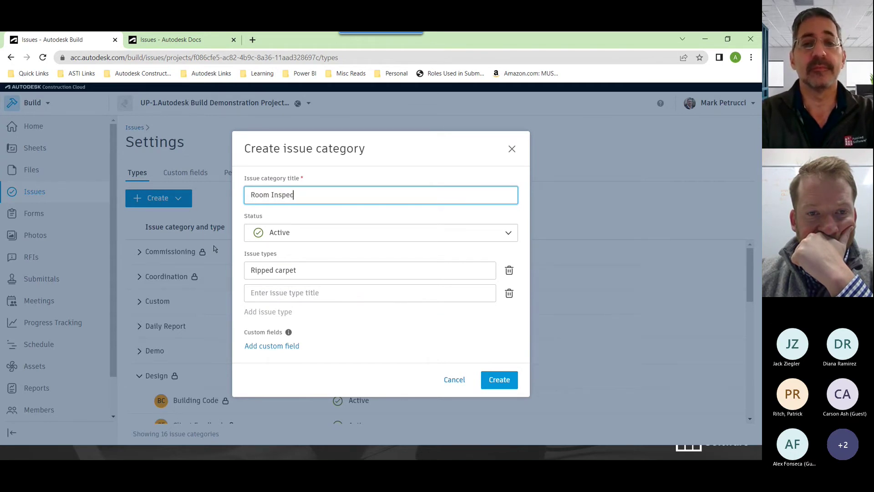
type("tions")
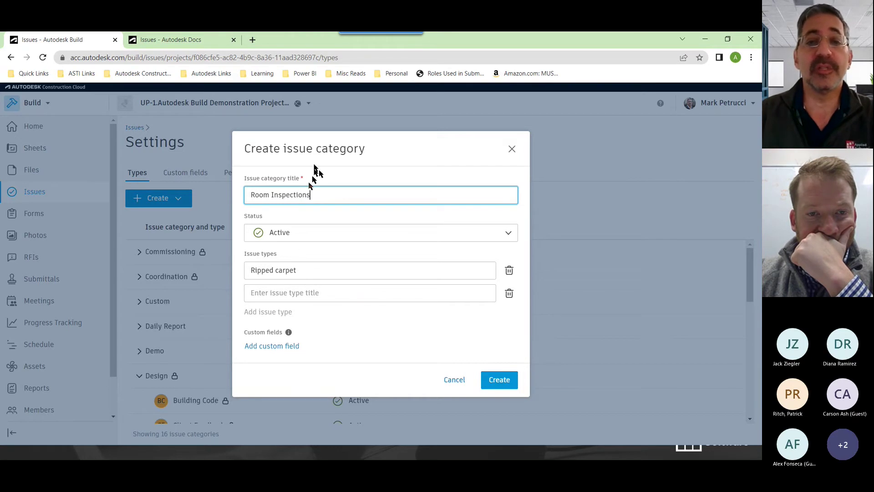
left_click(305, 292)
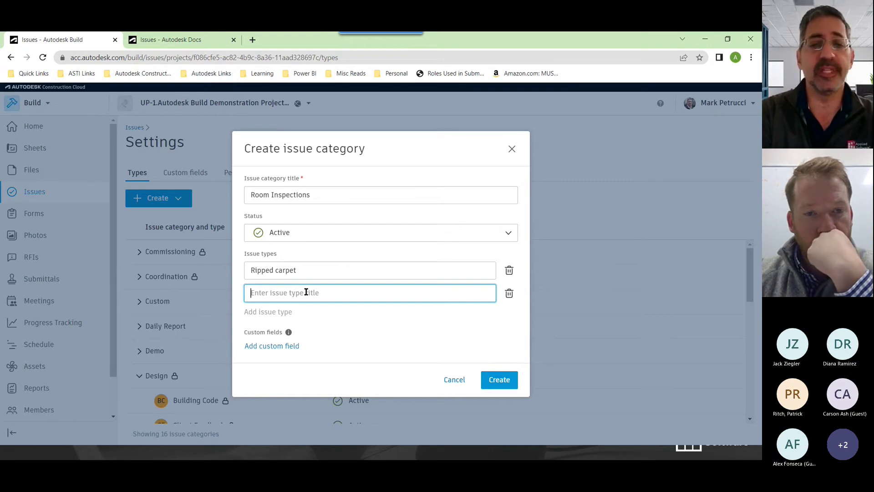
type("Damaged Walls")
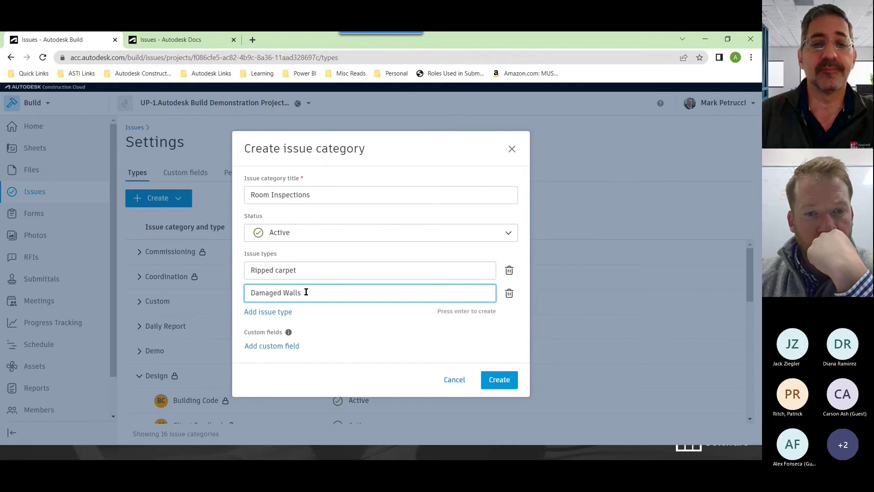
left_click(502, 380)
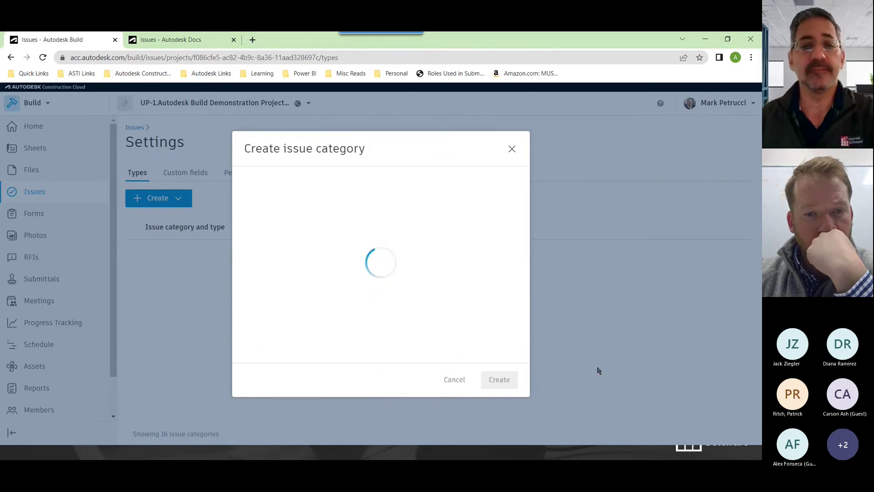
Set the Damaged Walls issue type's pin label to DW
scroll(360, 312, "down", 6)
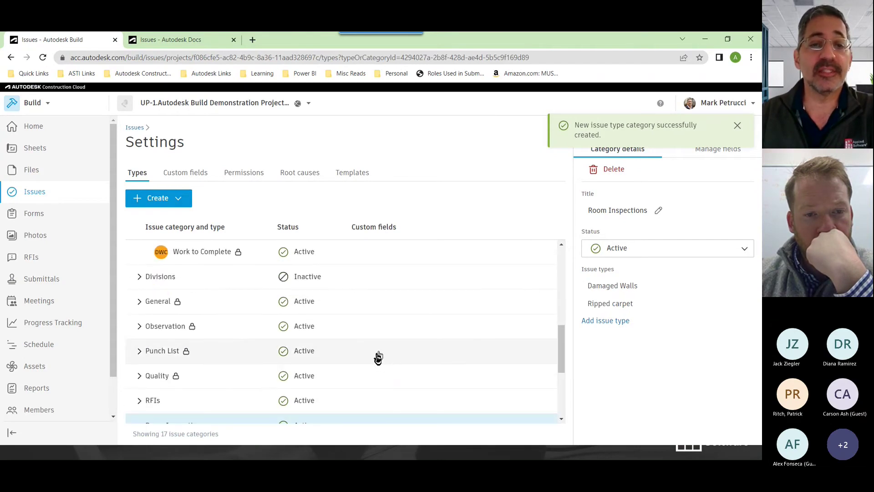
left_click_drag(561, 360, 560, 390)
left_click(203, 308)
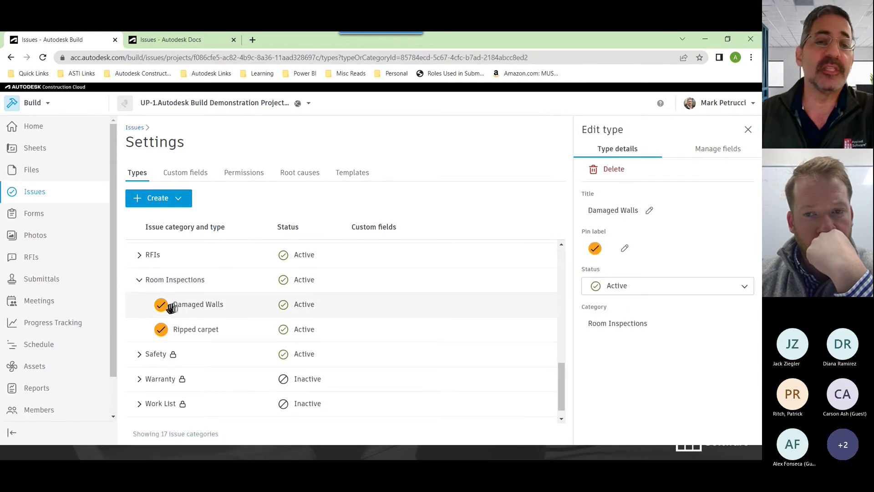
left_click(622, 250)
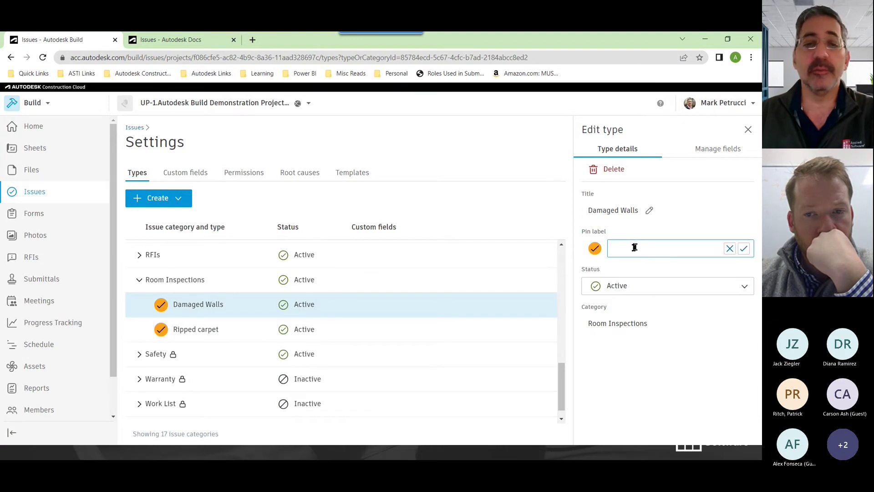
type("DW")
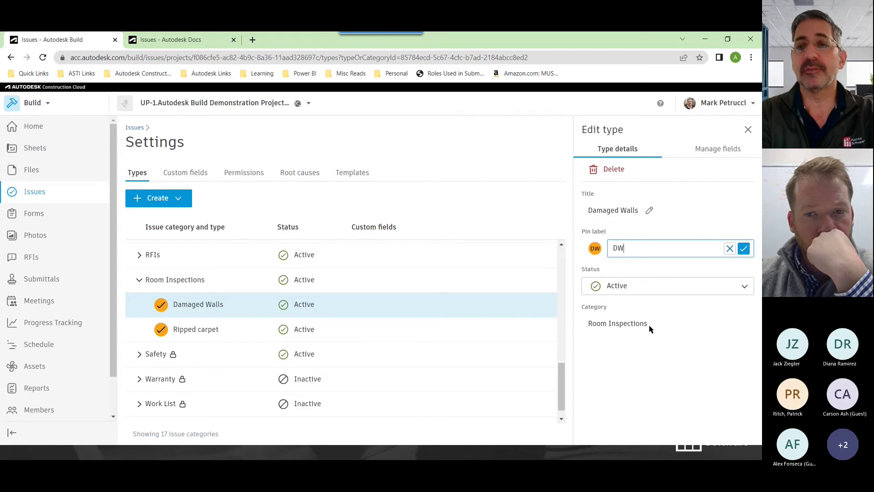
key("Return")
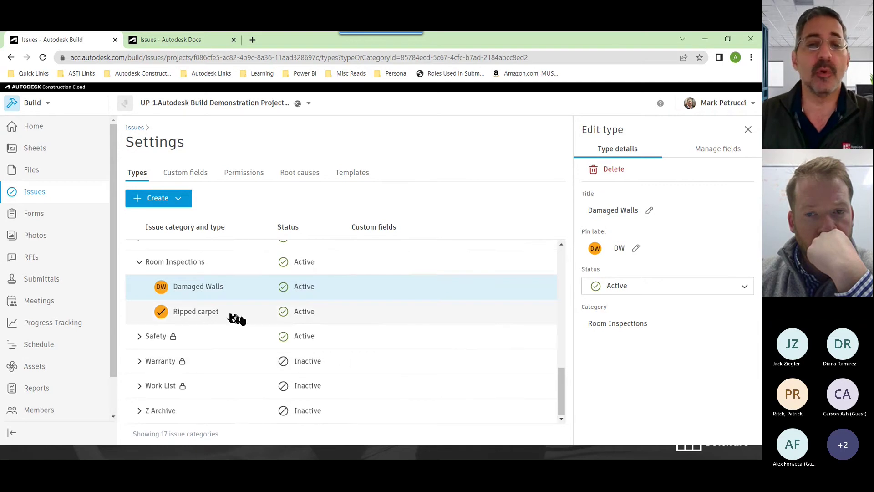
Set the Ripped carpet issue type's pin label to RC
left_click(230, 314)
left_click(625, 249)
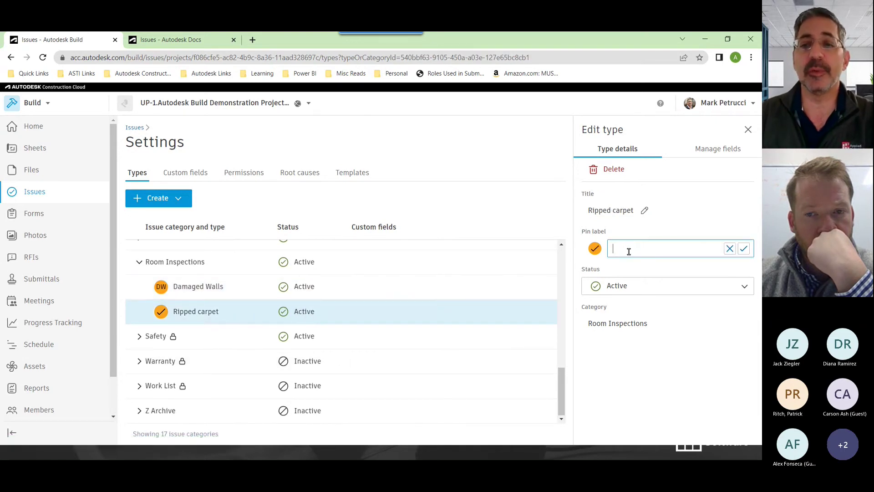
type("RC")
key("Return")
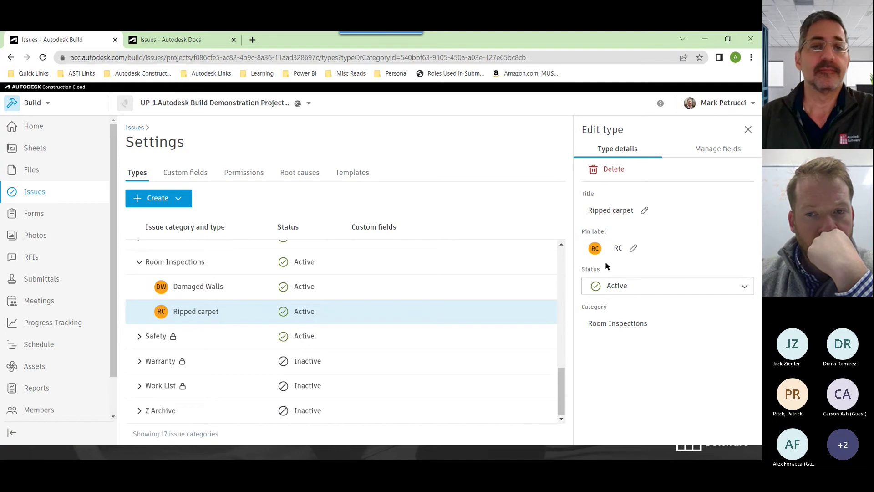
scroll(255, 351, "up", 2)
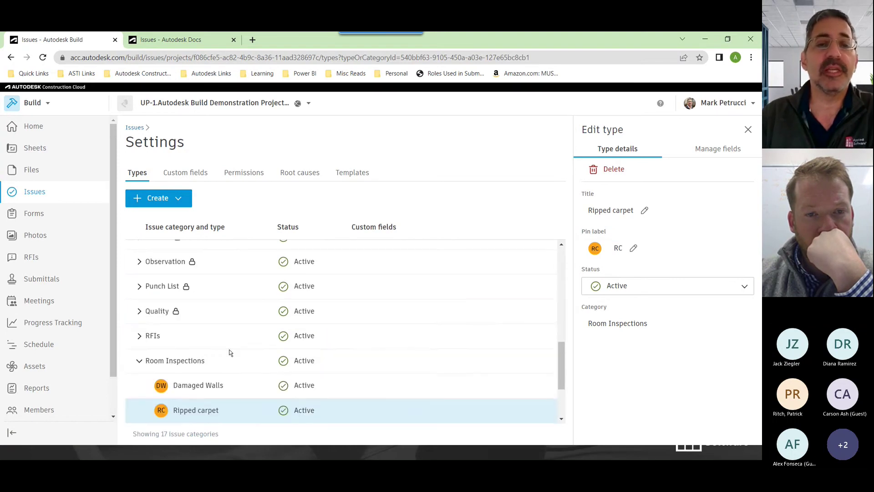
Expand Punch List and Observation to review their types, then display Damaged Walls' details
left_click(142, 289)
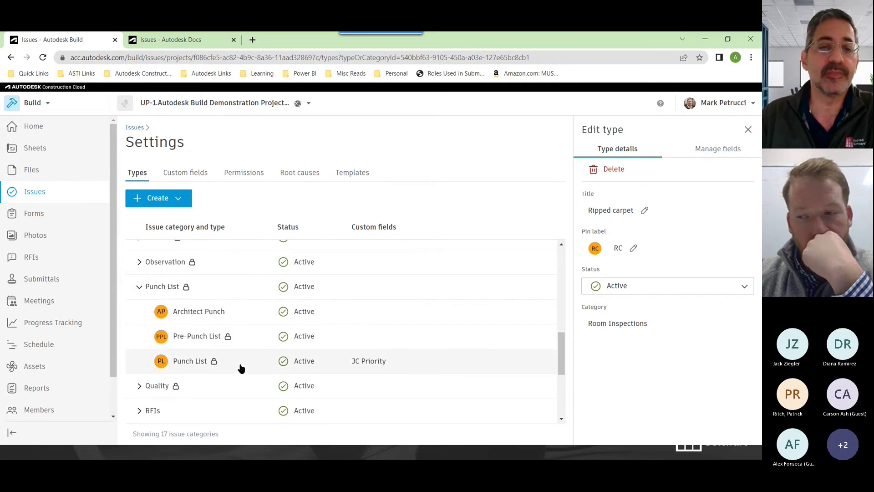
scroll(240, 368, "up", 3)
left_click(164, 362)
scroll(237, 346, "down", 2)
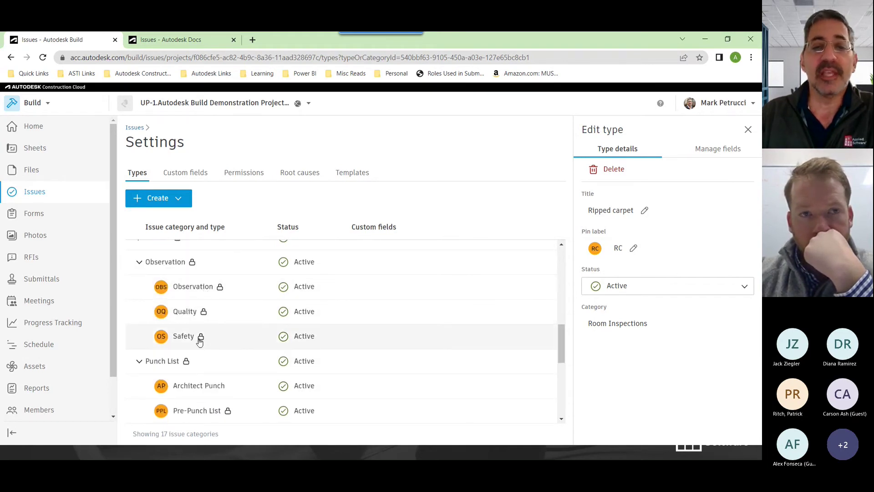
scroll(214, 346, "down", 5)
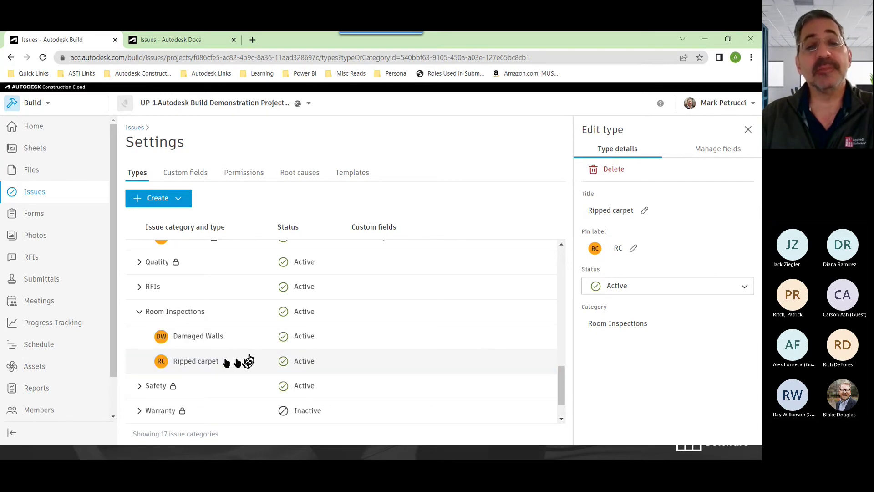
left_click(248, 361)
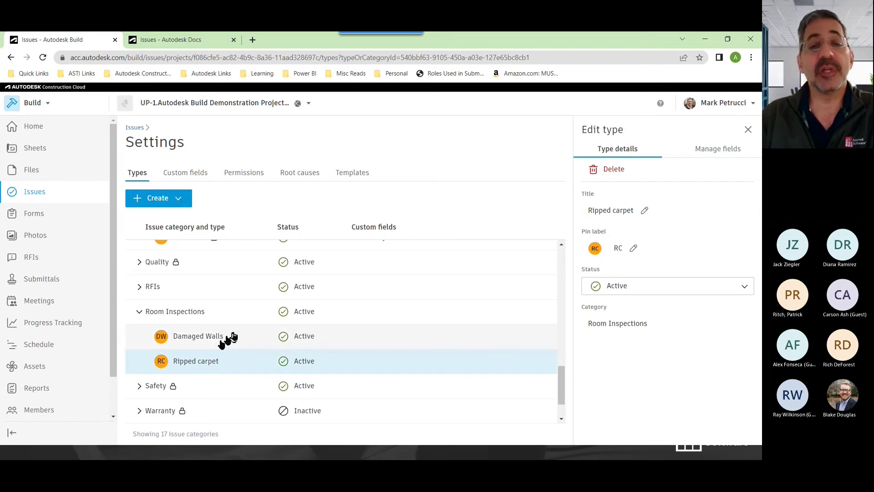
left_click(210, 339)
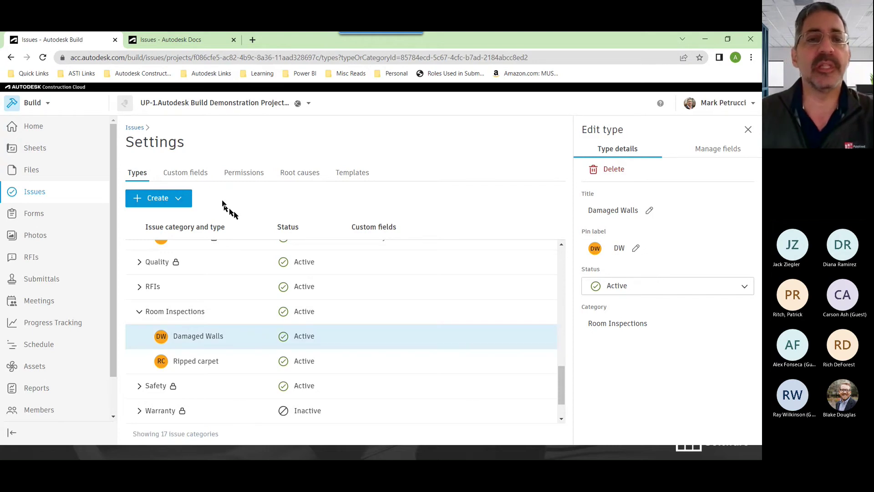
Start a new custom field named Wall Locations of type Dropdown
left_click(194, 178)
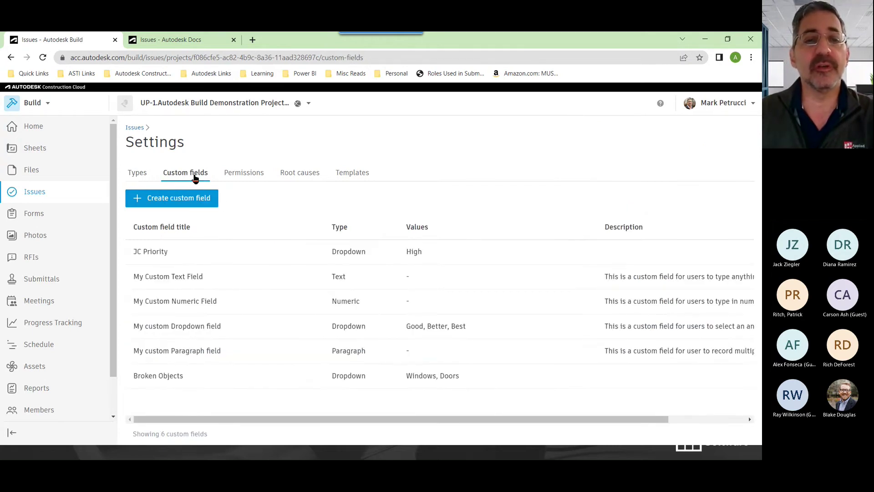
left_click(187, 208)
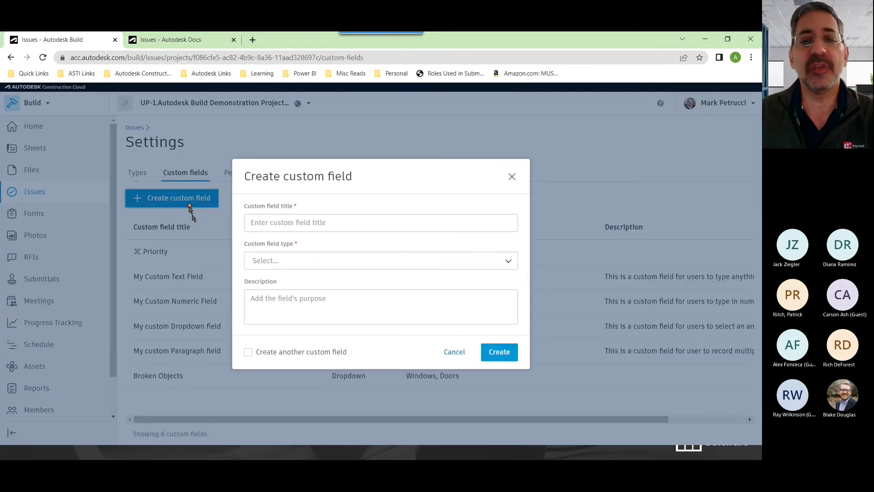
type("Wall Locations")
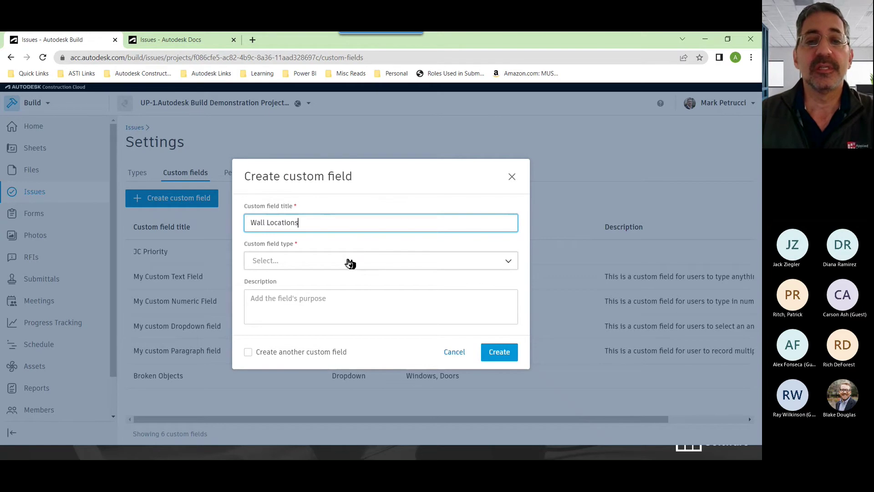
left_click(348, 262)
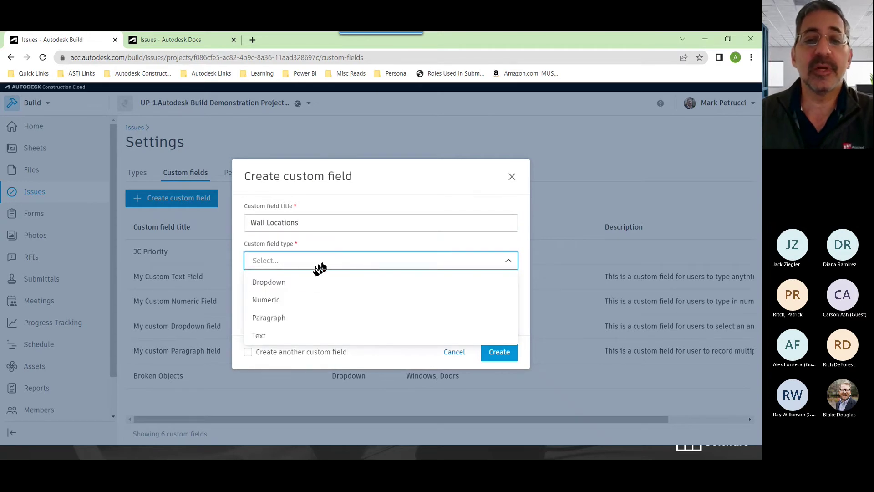
left_click(293, 284)
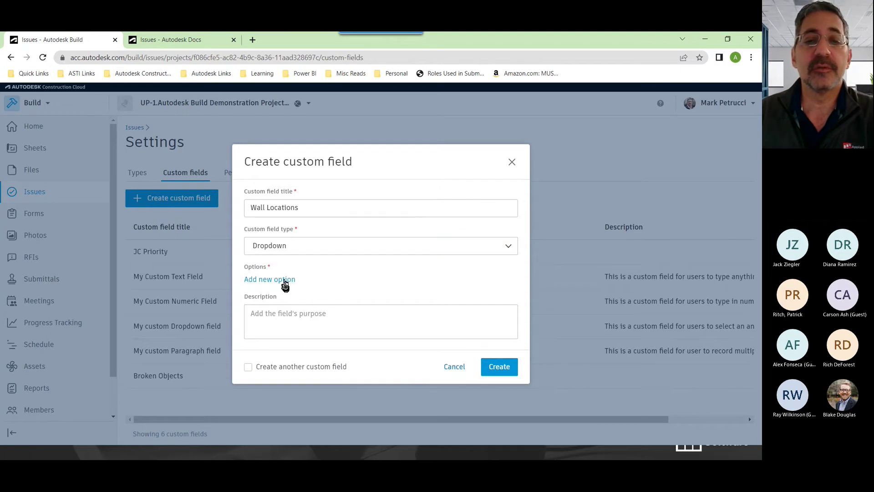
Add North and South as the Wall Locations dropdown options
left_click(284, 280)
type("Not")
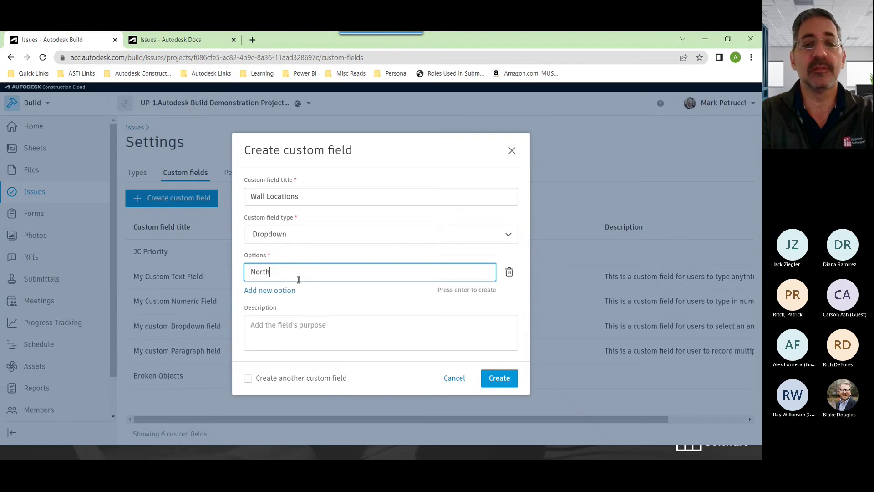
key("Return")
type("South")
key("Return")
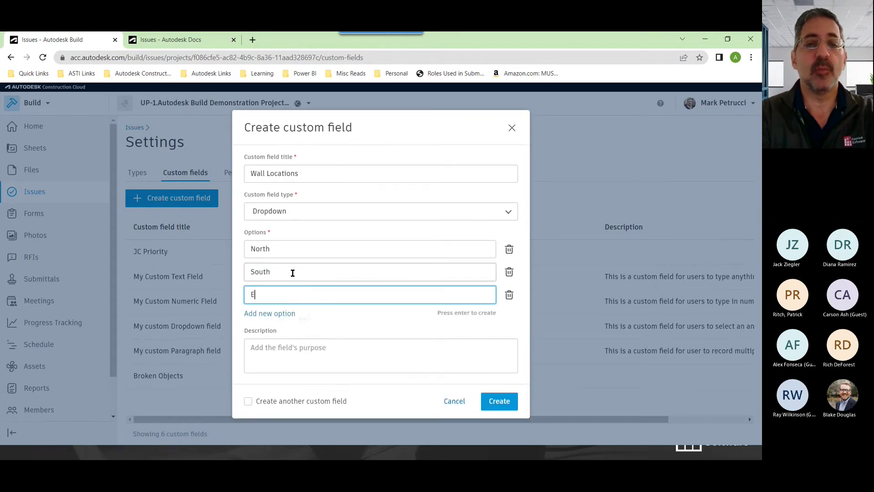
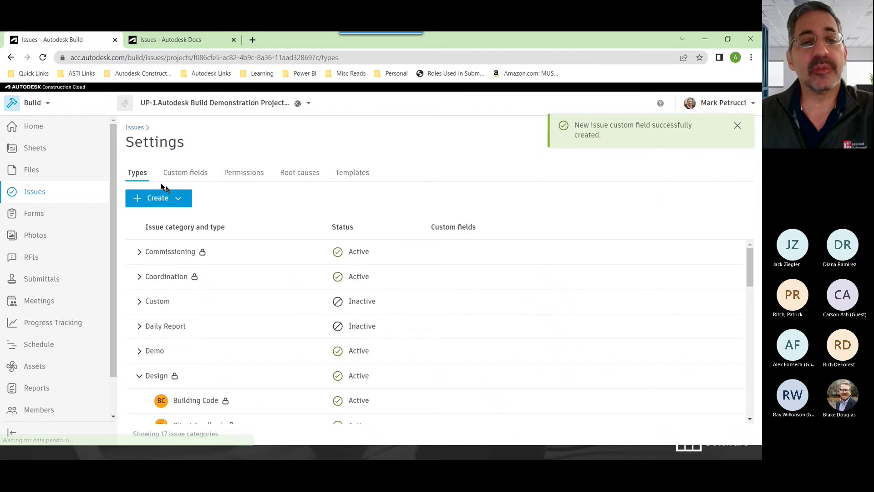
Add the Wall Damage Location custom field to the Damaged Walls issue type, then go to Sheets
scroll(296, 369, "down", 5)
scroll(246, 343, "down", 7)
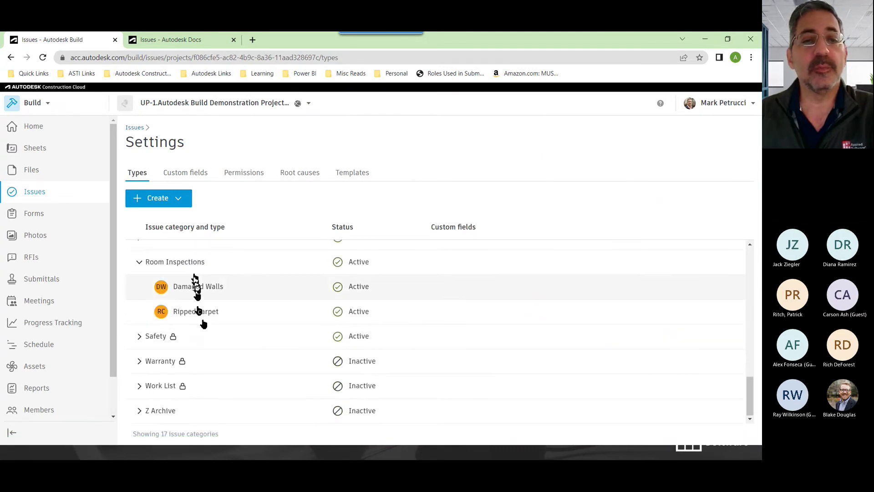
left_click(203, 290)
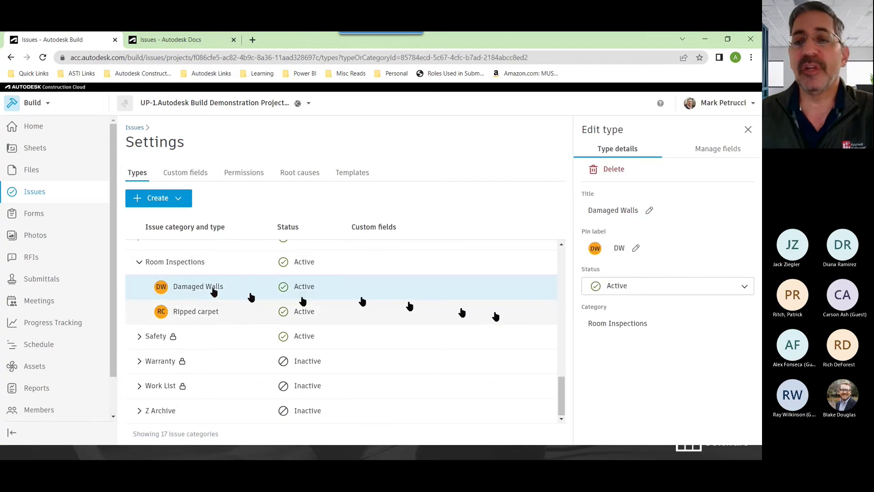
left_click(708, 153)
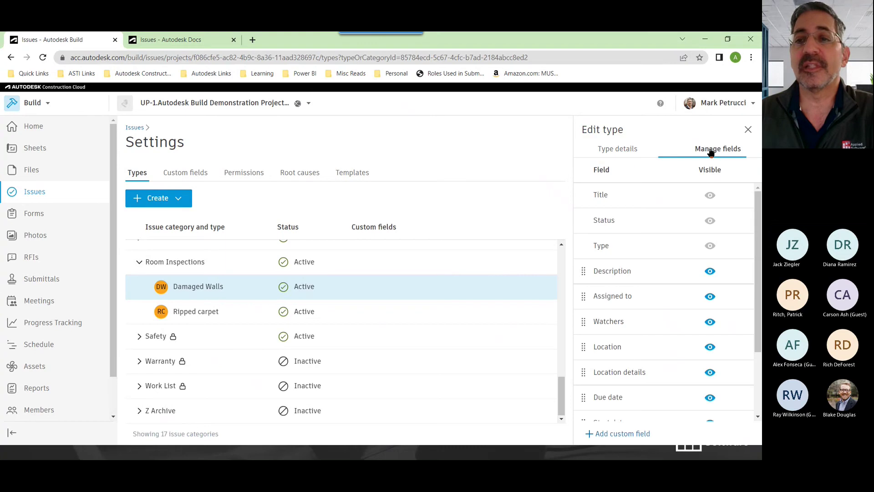
left_click_drag(758, 214, 758, 275)
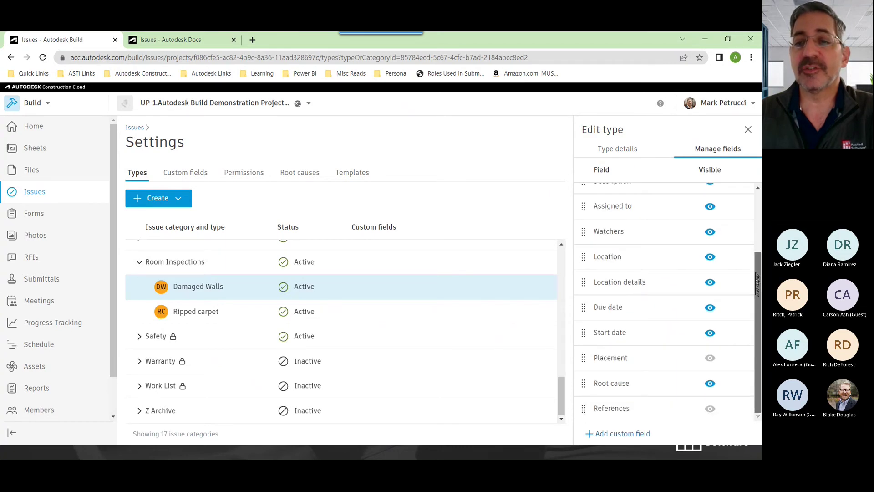
left_click(606, 435)
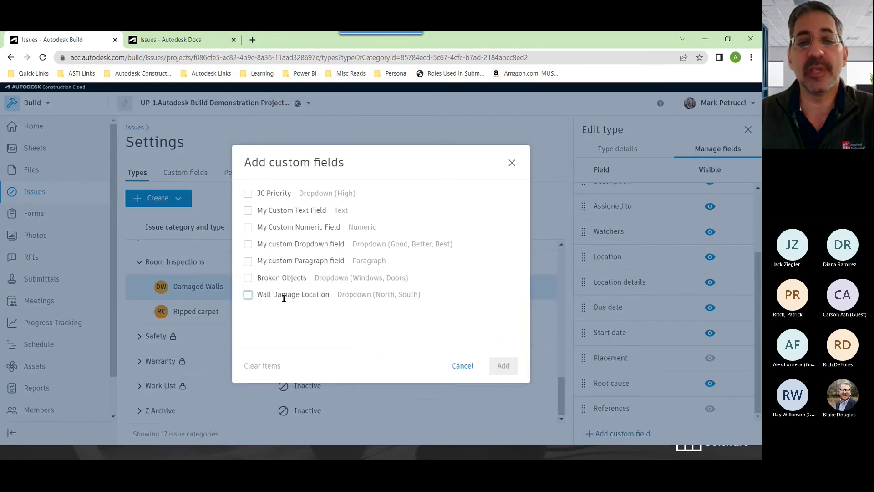
left_click(248, 295)
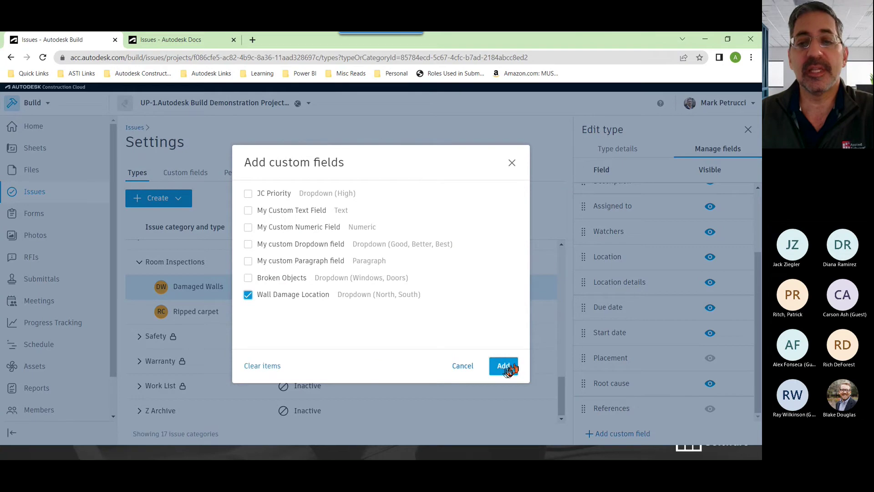
left_click(505, 366)
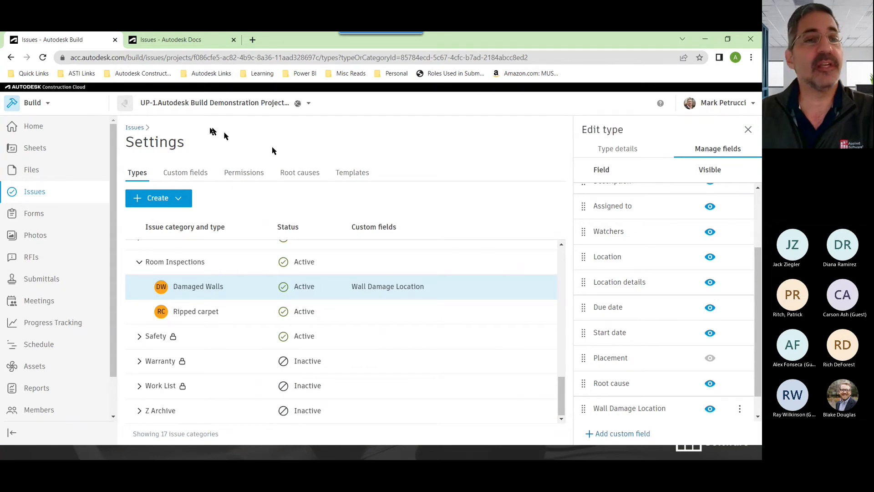
left_click(37, 151)
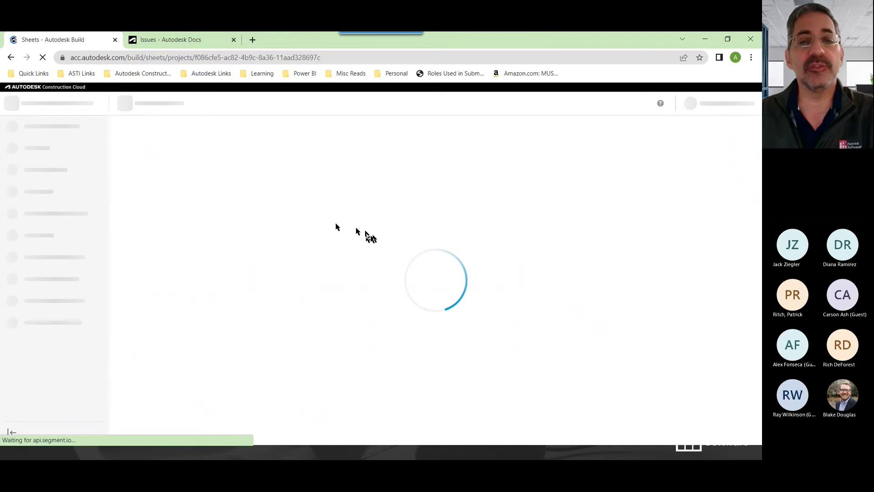
Search the sheets for a-101a and open sheet A-101A, zooming around its first-floor plan
left_click(611, 184)
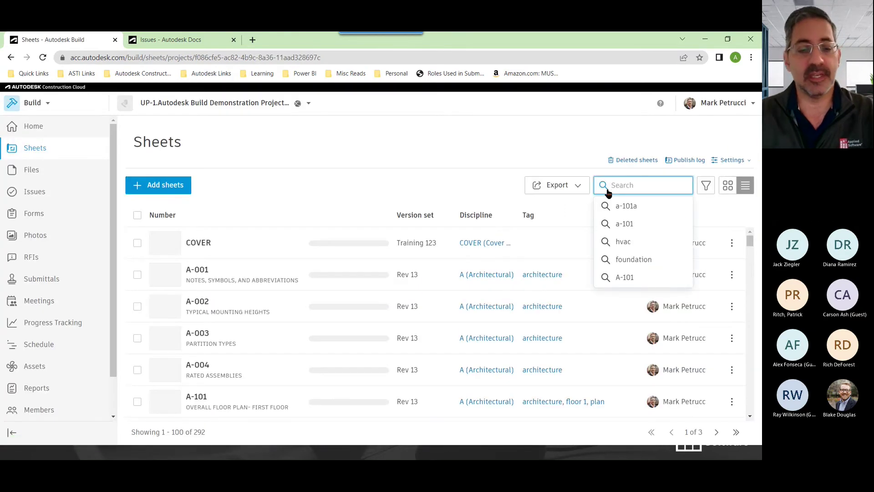
left_click(626, 206)
left_click(209, 247)
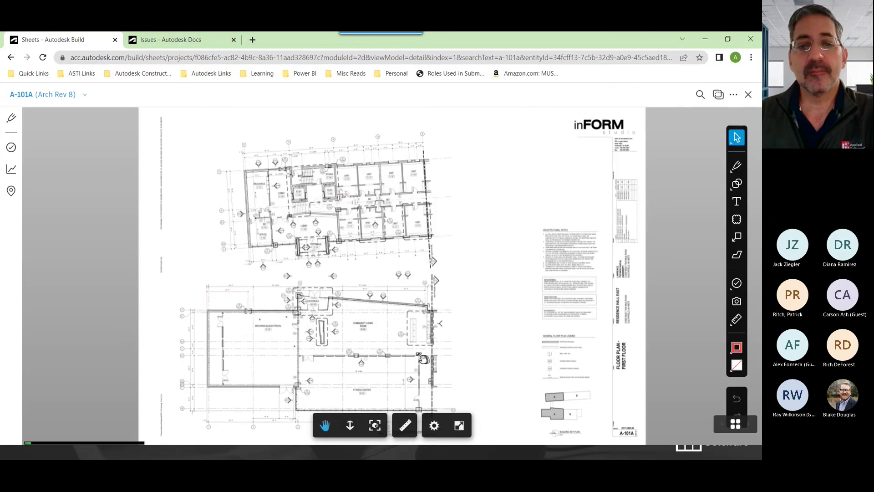
scroll(346, 201, "up", 10)
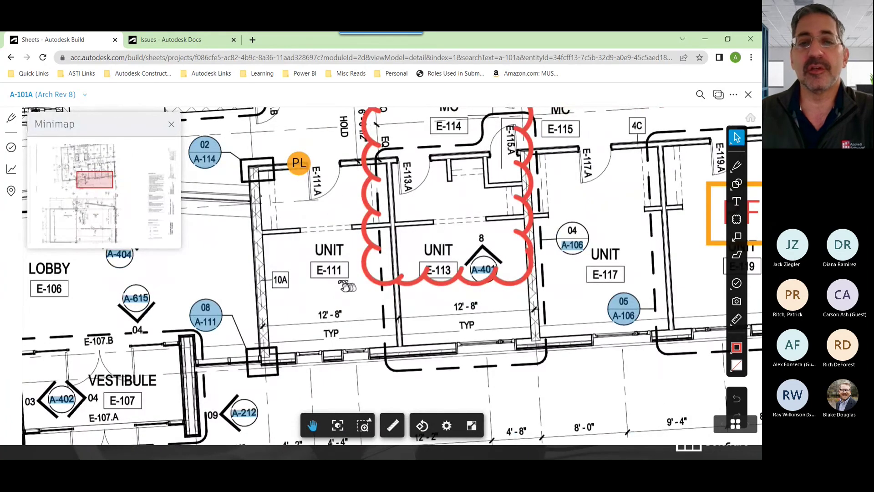
scroll(306, 308, "down", 10)
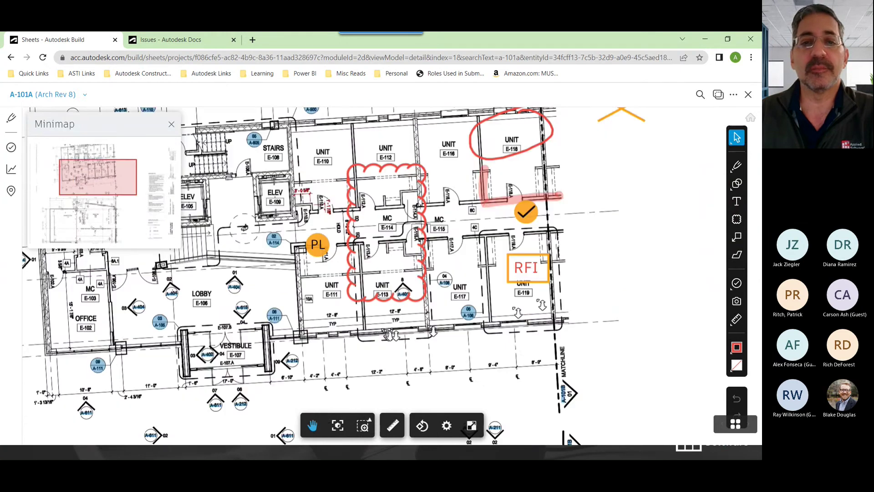
scroll(234, 303, "up", 10)
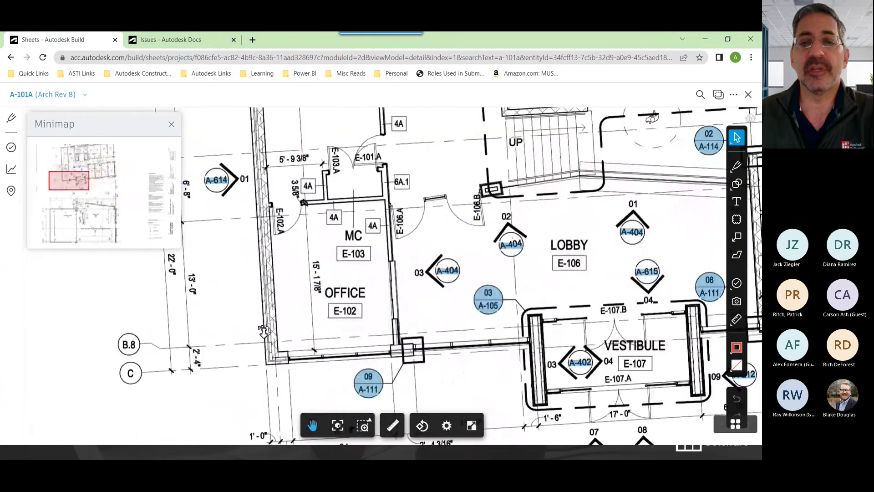
Place a Damaged Walls issue in the Office on sheet A-101A, found by searching 'wall'
left_click(737, 282)
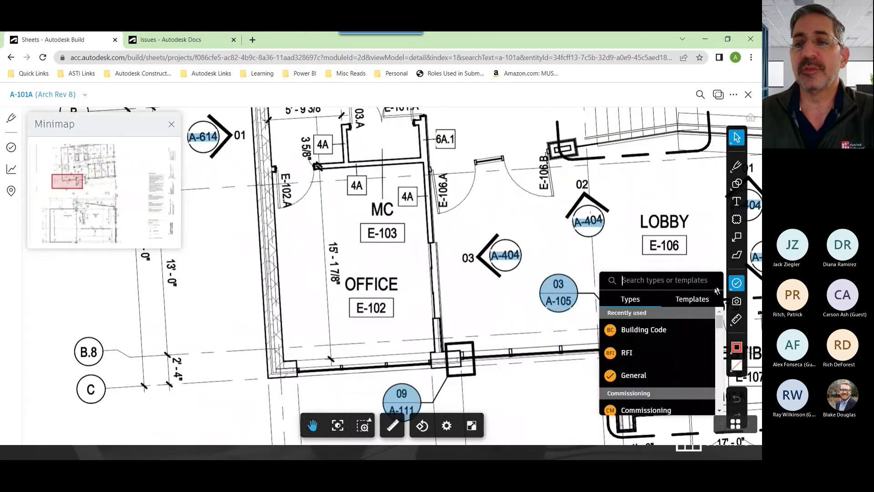
scroll(718, 327, "down", 3)
scroll(719, 328, "down", 5)
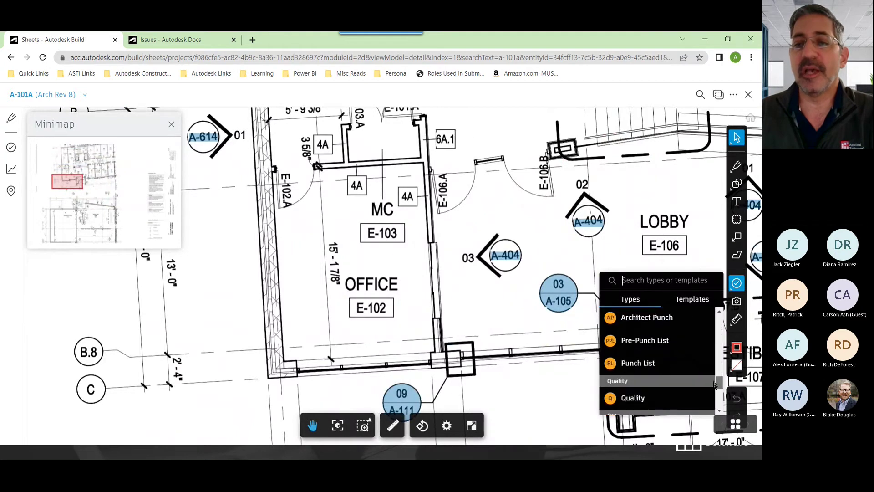
scroll(718, 327, "up", 10)
left_click(687, 285)
type("wall")
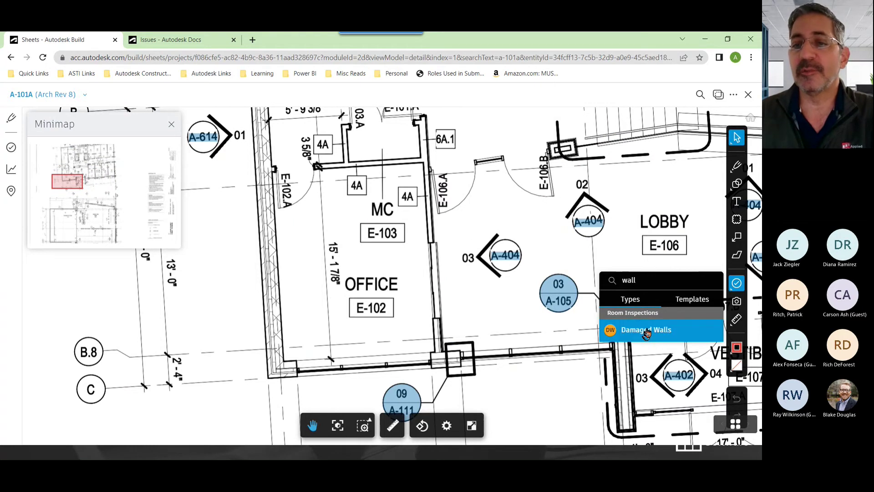
left_click(646, 331)
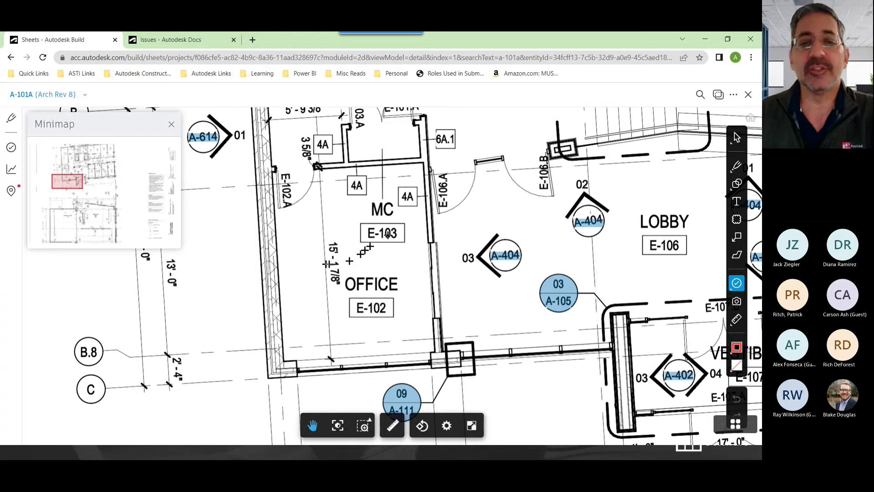
left_click(356, 350)
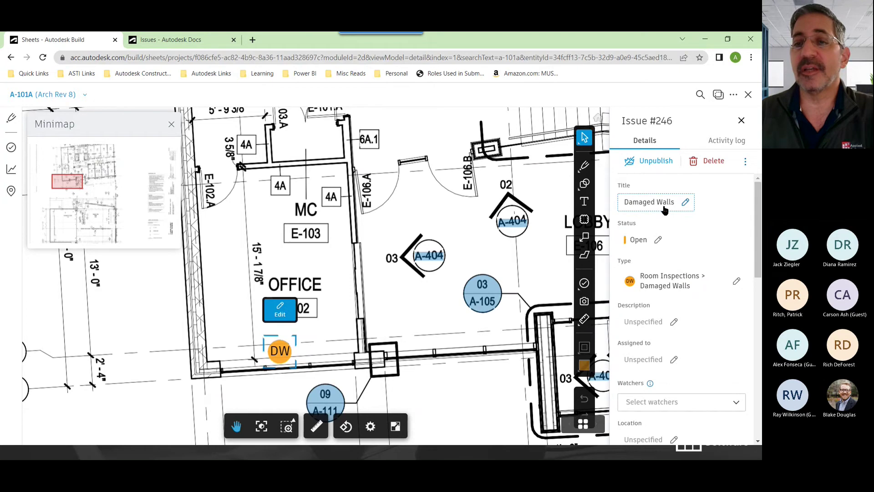
Set the new issue's Wall Damage Location to North
scroll(665, 214, "down", 6)
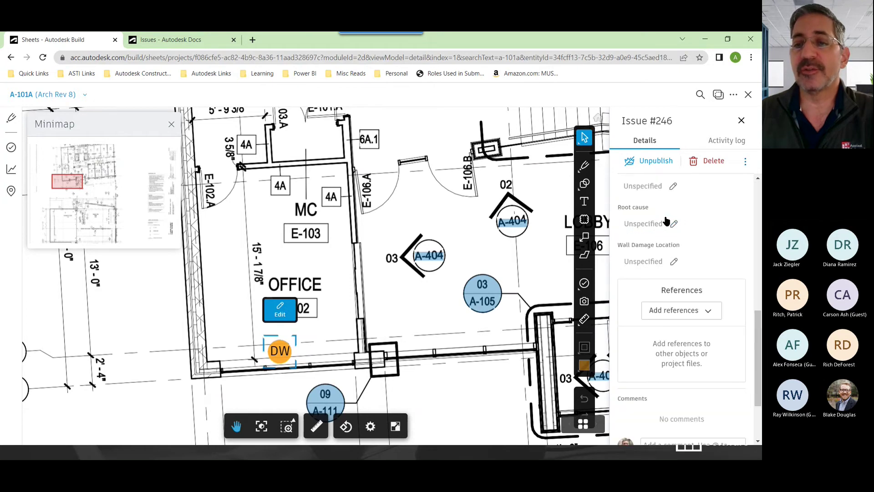
scroll(667, 221, "down", 3)
scroll(669, 223, "up", 5)
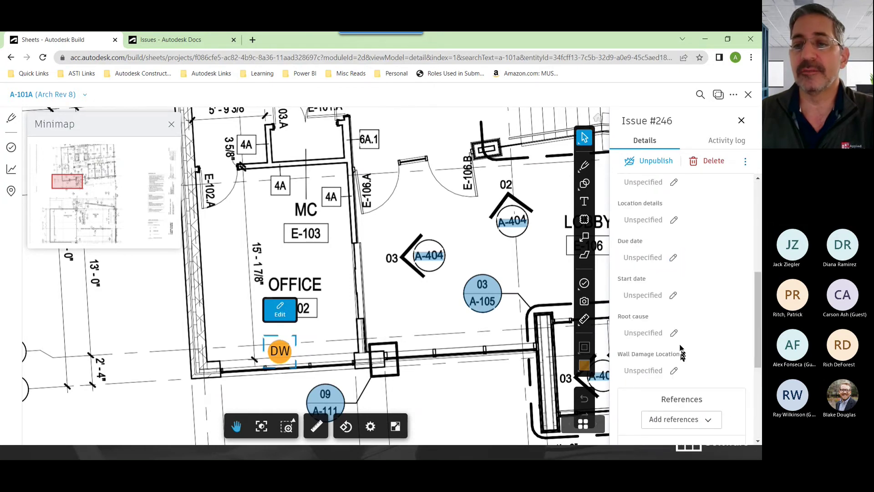
left_click(671, 371)
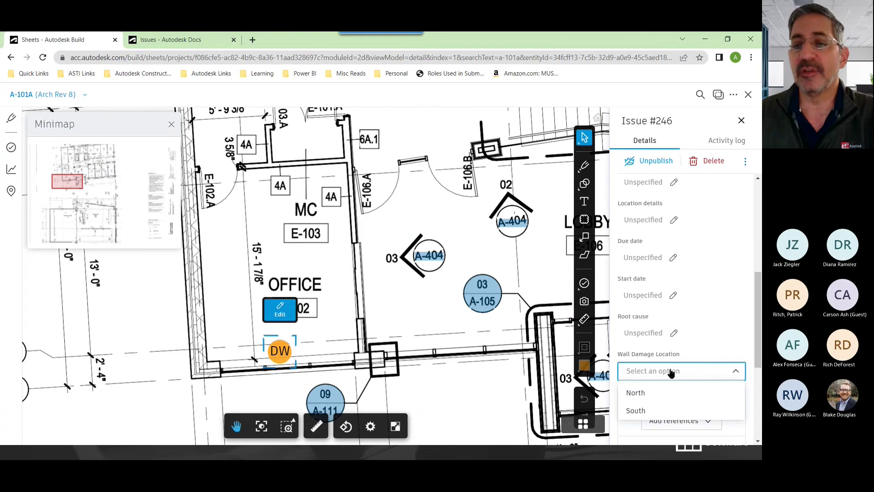
scroll(682, 328, "down", 2)
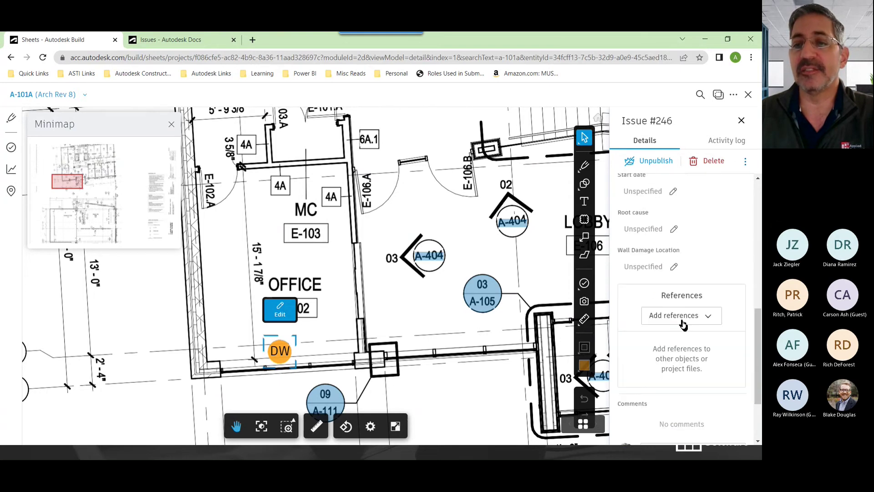
left_click(674, 266)
left_click(669, 287)
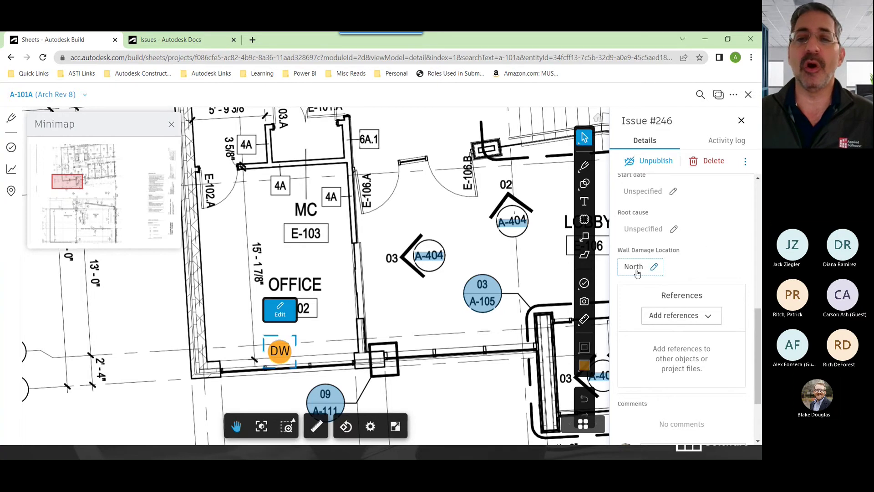
Zoom out on sheet A-101A to review issue #246 in the Office
scroll(213, 386, "down", 2)
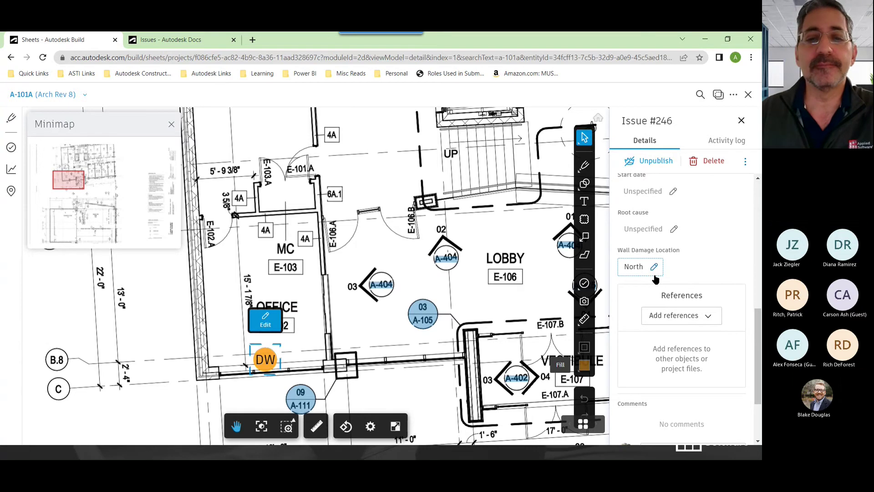
scroll(292, 367, "down", 3)
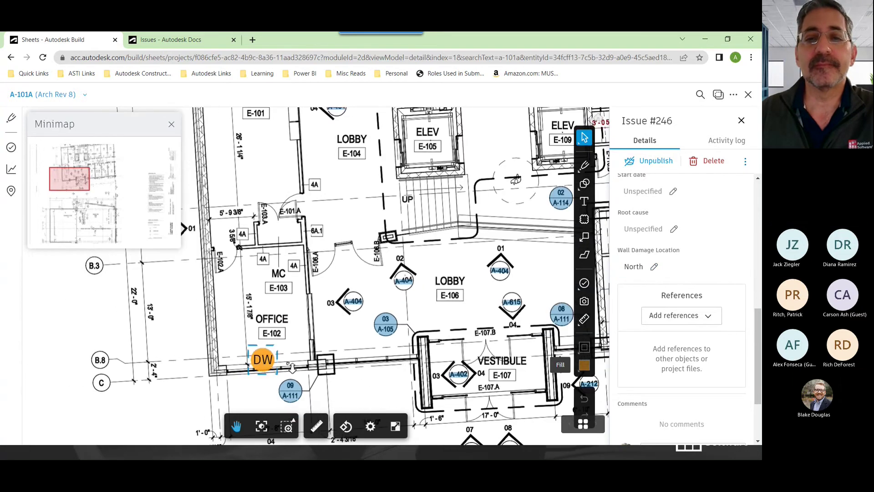
scroll(291, 368, "down", 1)
scroll(332, 334, "down", 3)
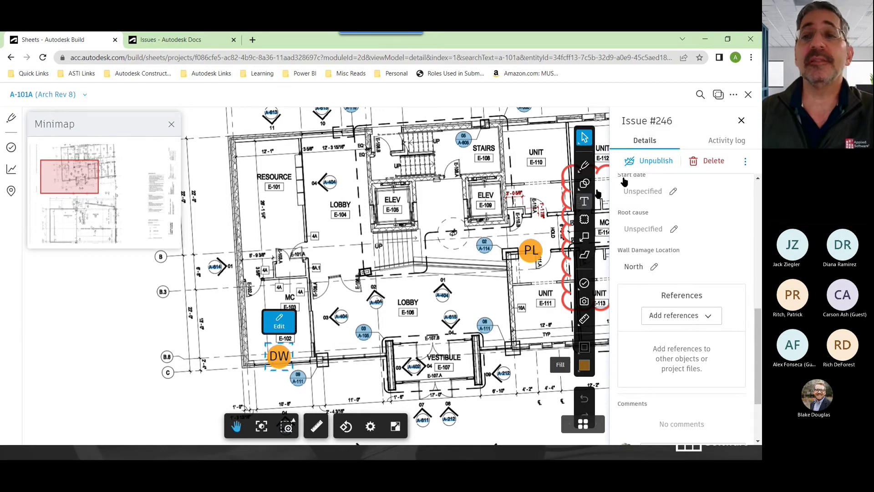
Close the sheet and start a new issue template under Issues Settings > Templates
left_click(748, 96)
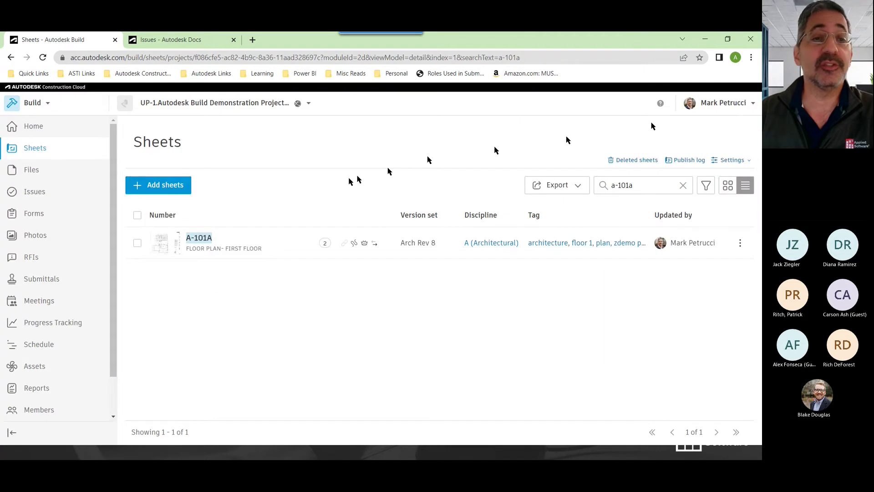
left_click(45, 194)
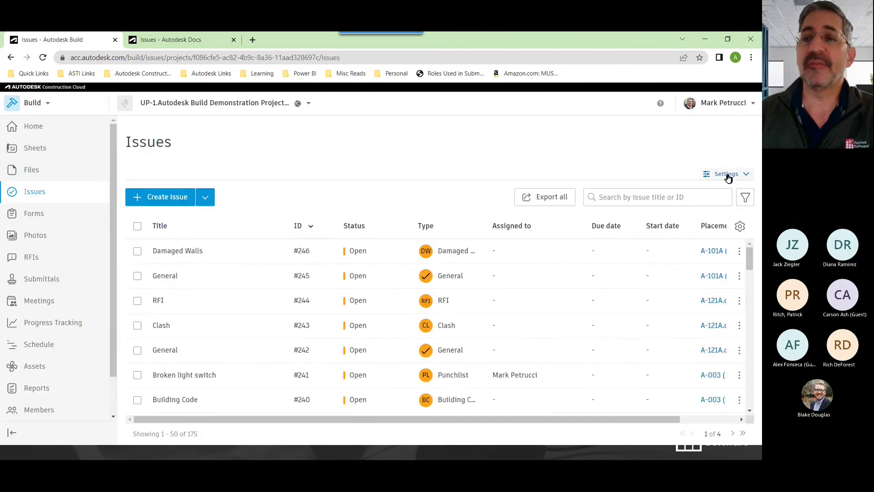
left_click(725, 174)
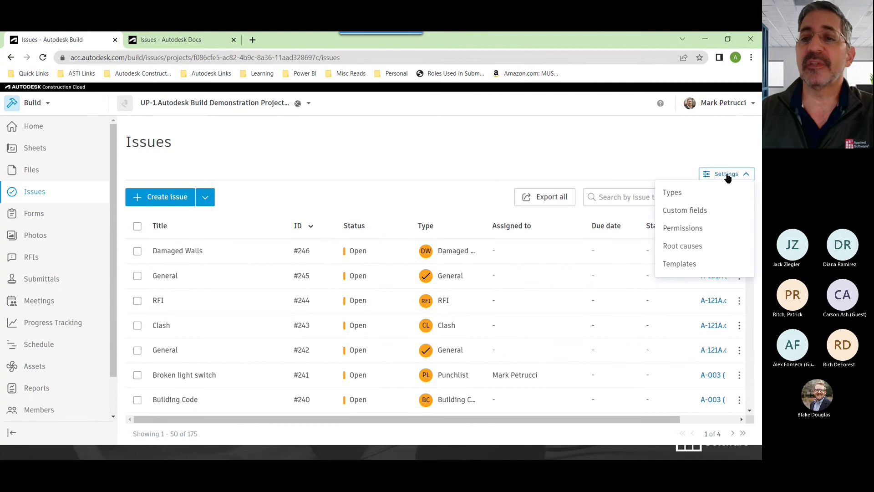
left_click(685, 266)
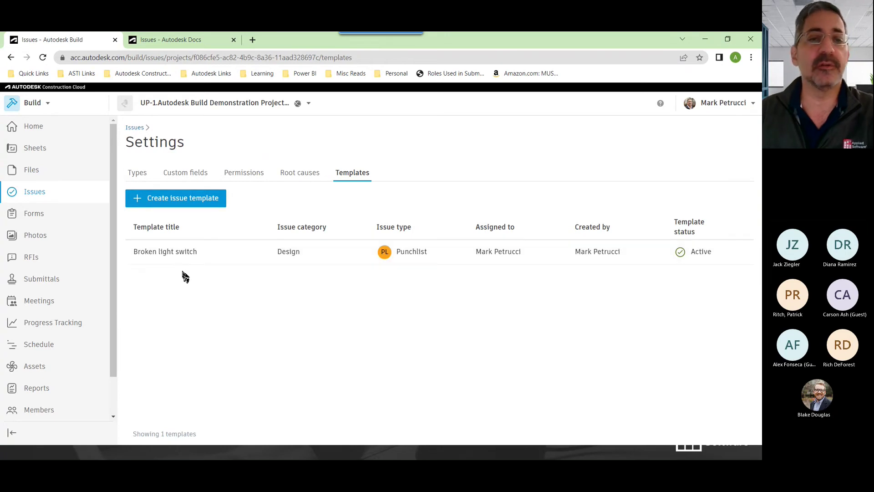
left_click(195, 203)
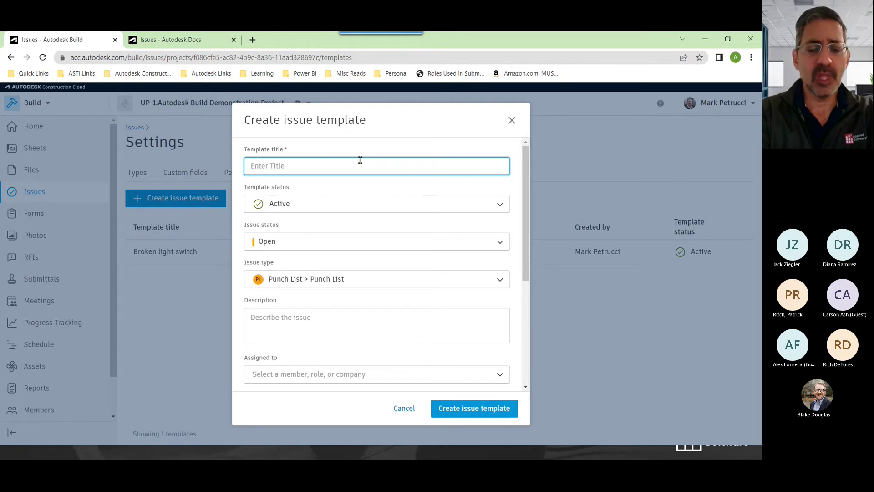
Title the template 'Ripped Carpeting', keep Active and Open, type Room Inspections > Ripped carpet
type("Ripped")
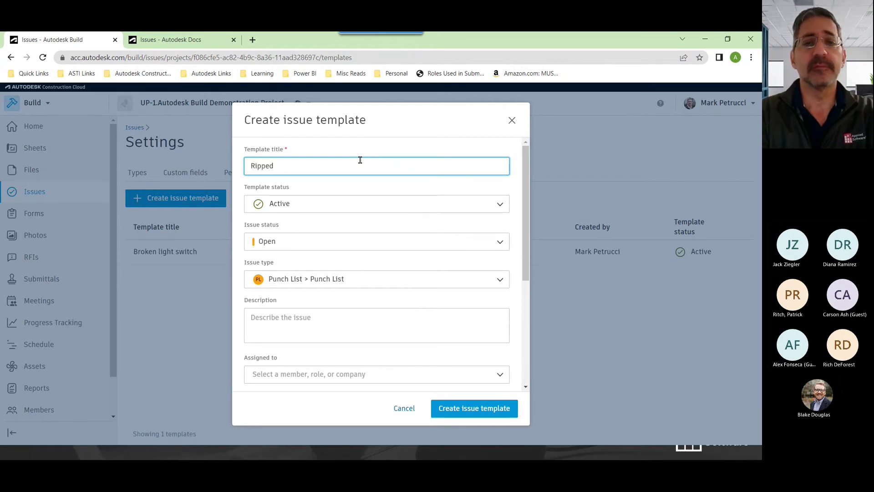
type(" Carpeting")
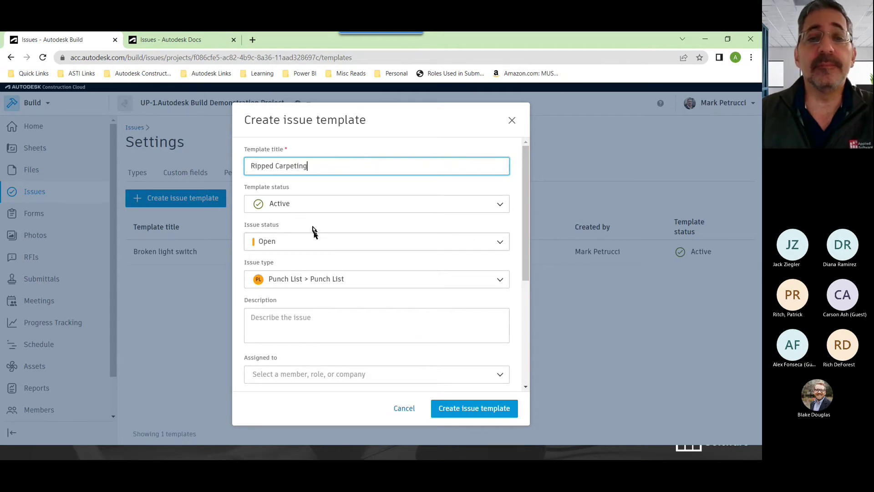
left_click(317, 208)
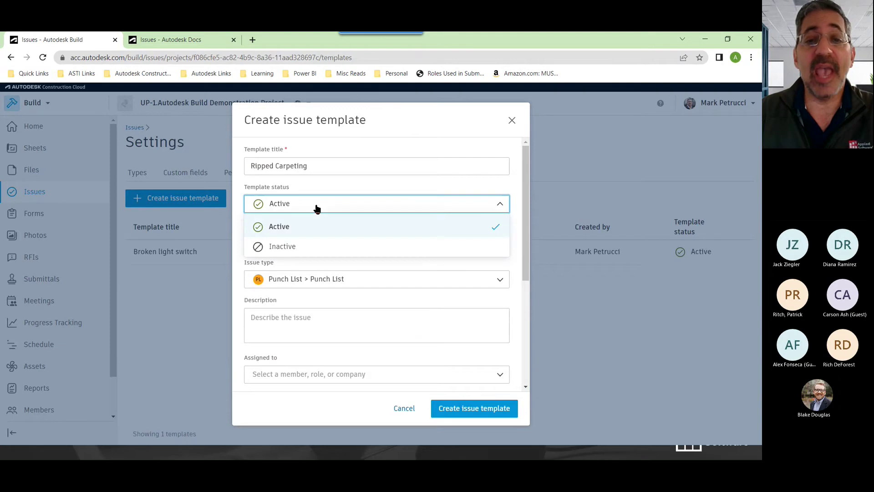
left_click(316, 207)
left_click(324, 245)
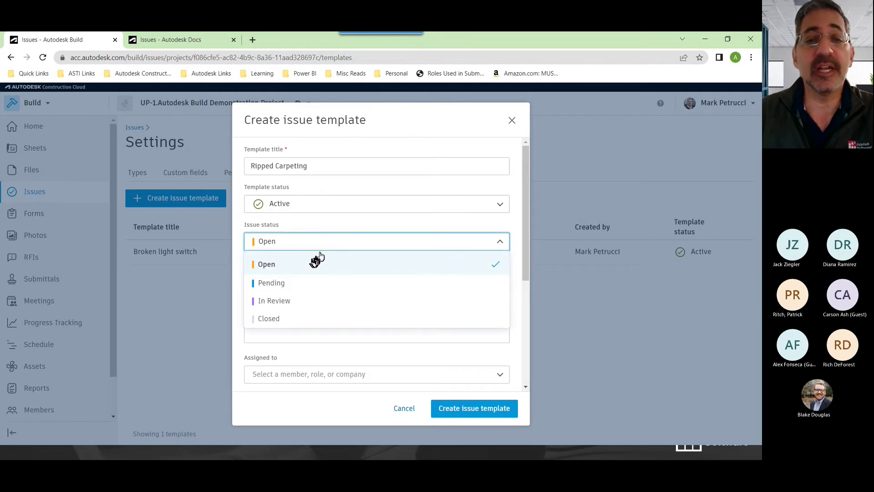
left_click(341, 236)
scroll(344, 236, "down", 1)
scroll(344, 236, "down", 2)
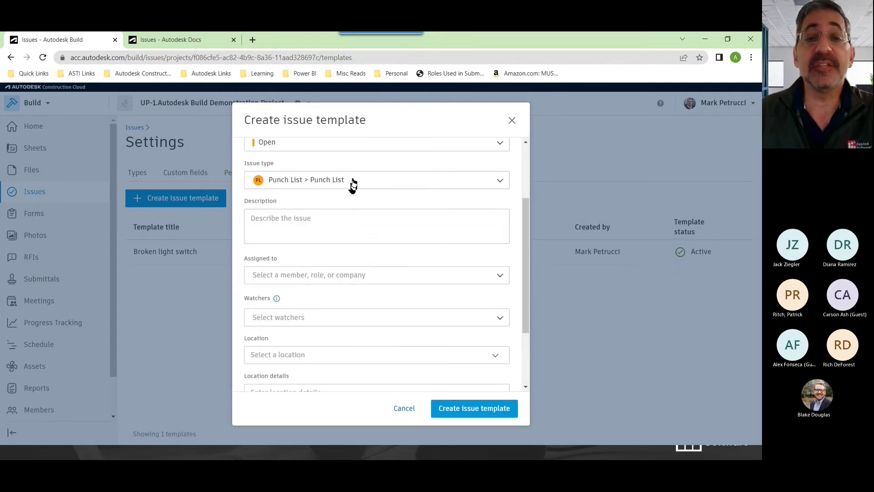
left_click(354, 180)
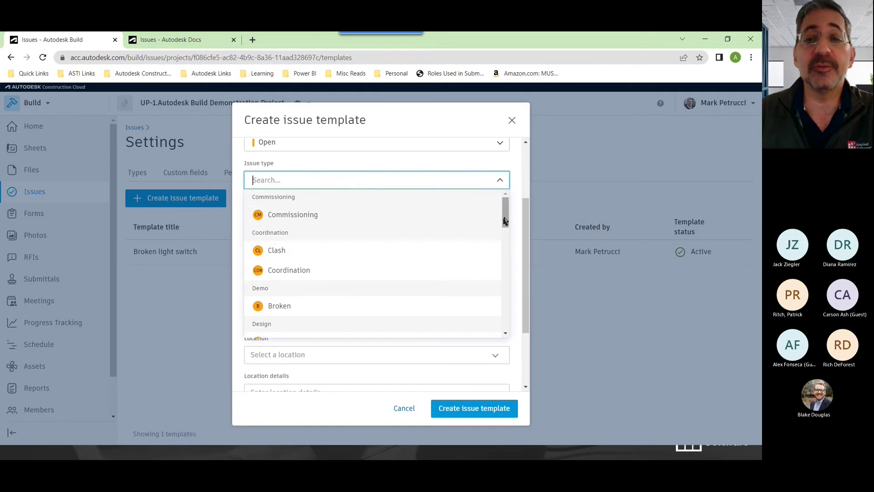
left_click_drag(505, 219, 504, 321)
left_click(289, 272)
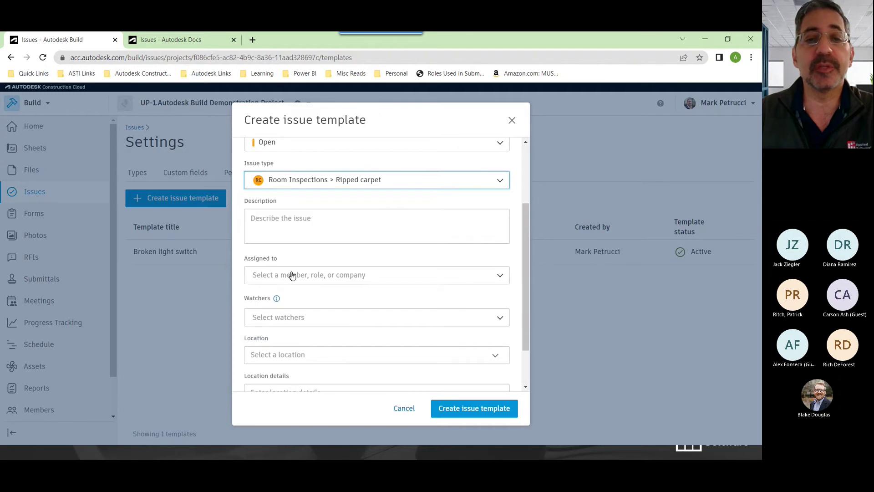
Clear the draft description and assign the template to the matching project member
left_click(320, 224)
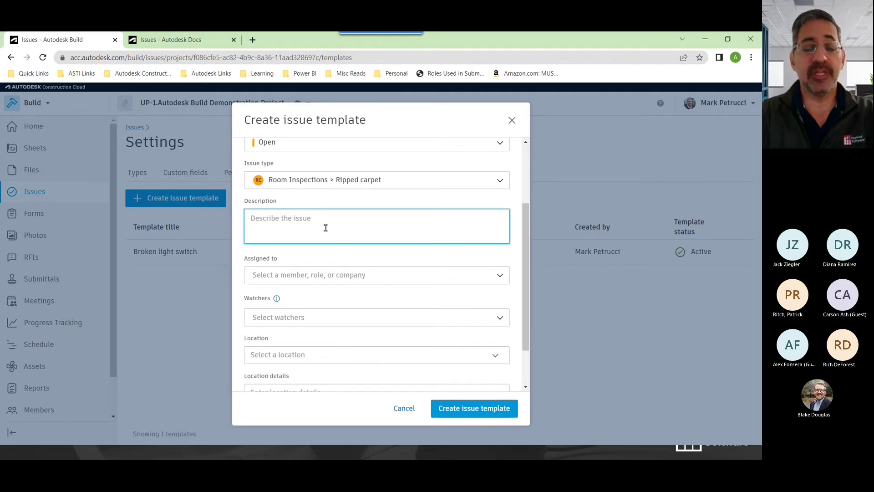
type("Carp")
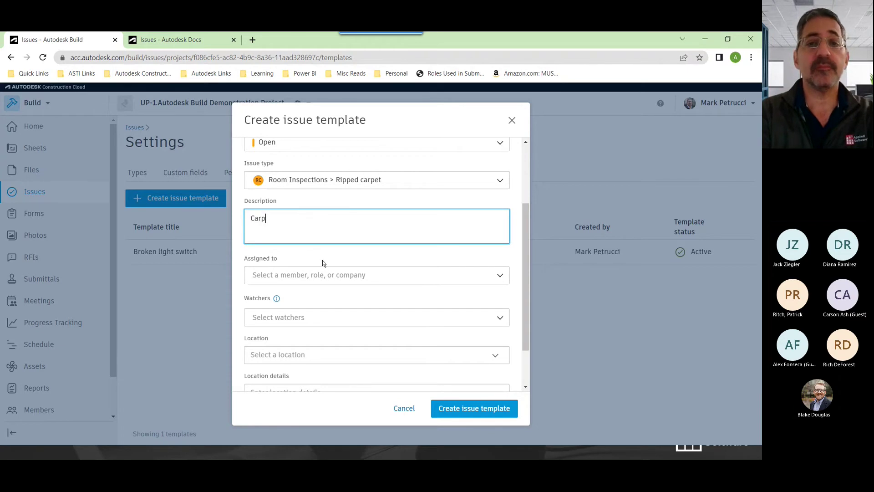
type("et ripped near....")
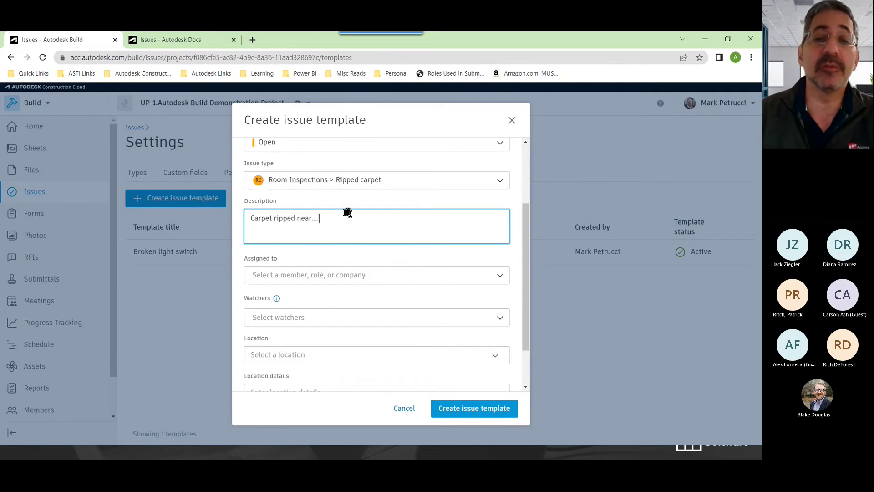
key("ctrl+a")
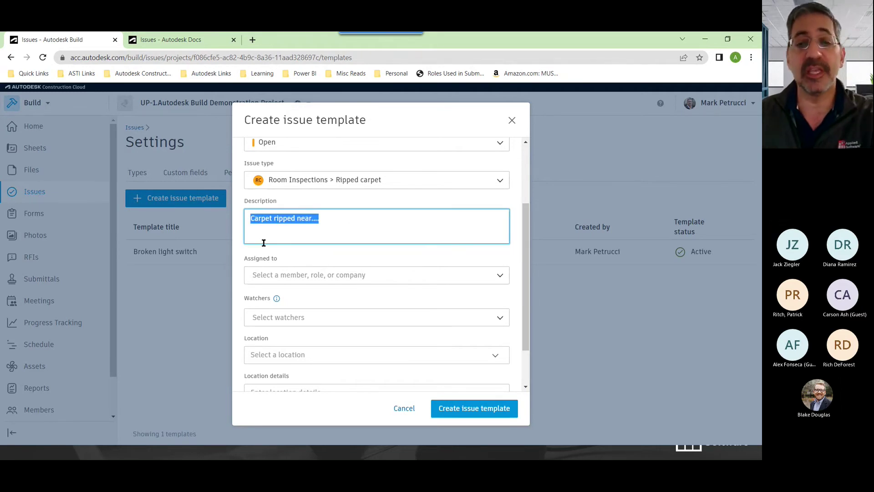
key("BackSpace")
left_click(341, 273)
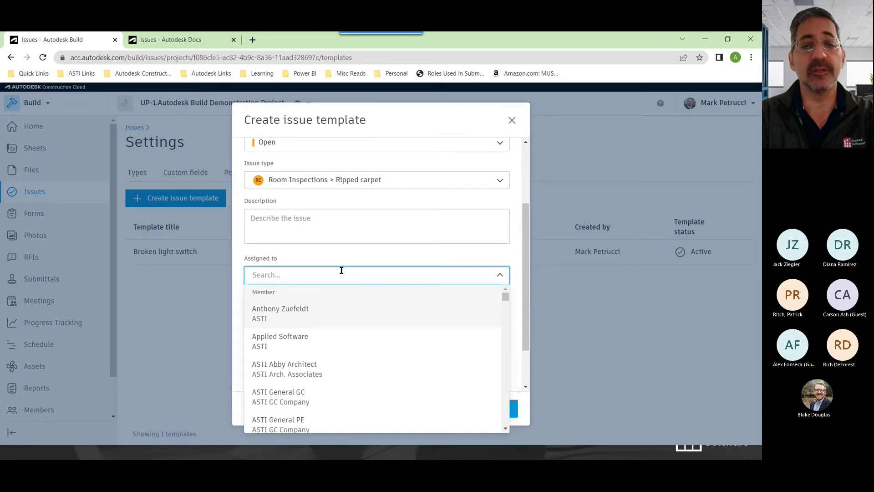
type("mark")
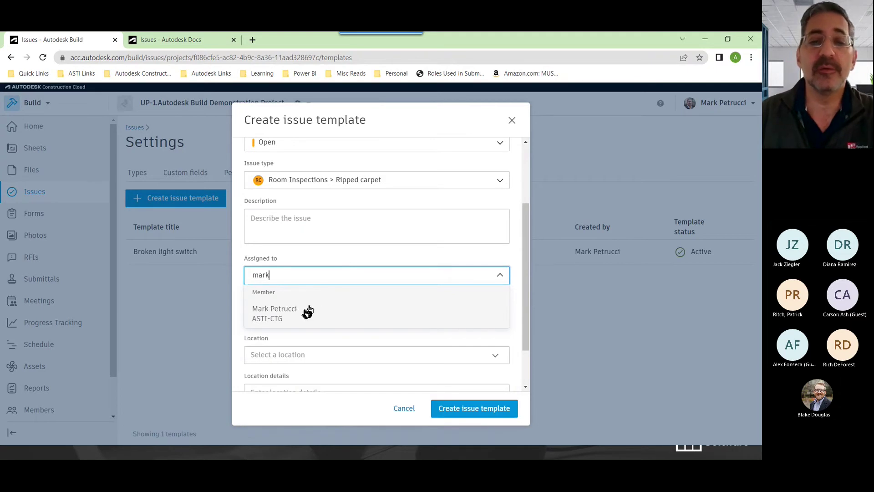
left_click(307, 313)
scroll(329, 300, "down", 1)
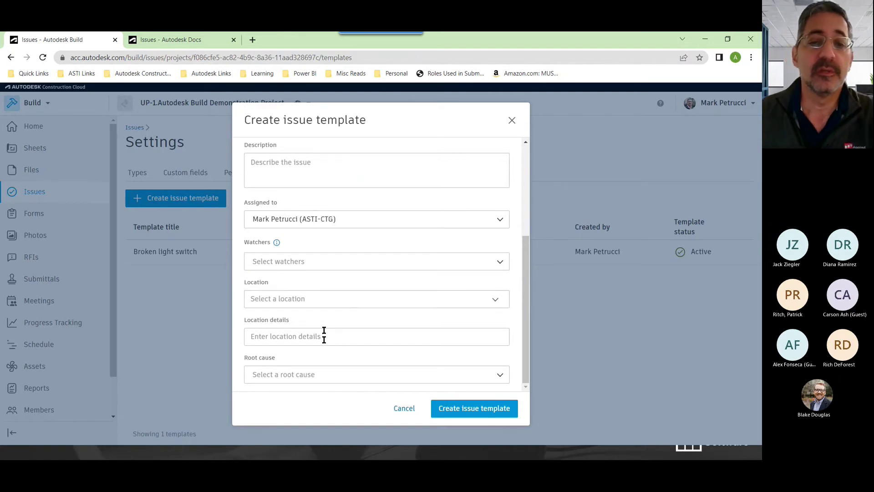
Leave root cause empty, enter description 'This is from a template' and save the template
left_click(322, 375)
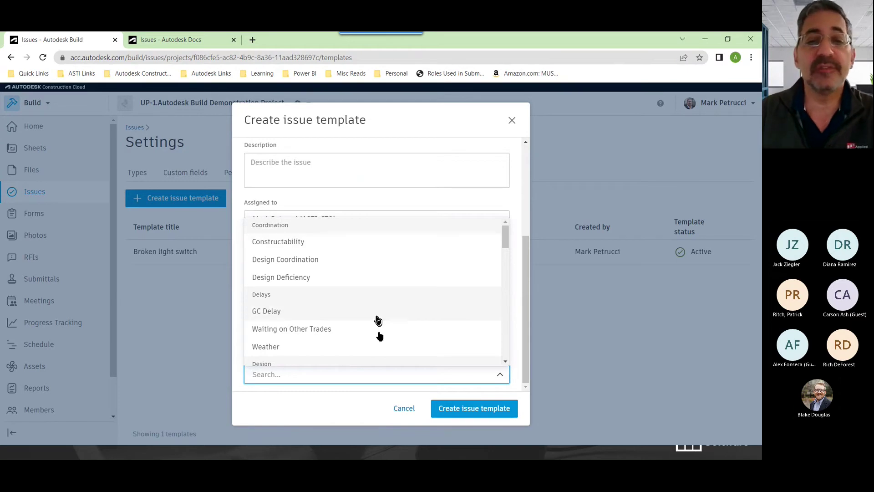
scroll(299, 306, "down", 5)
left_click(327, 399)
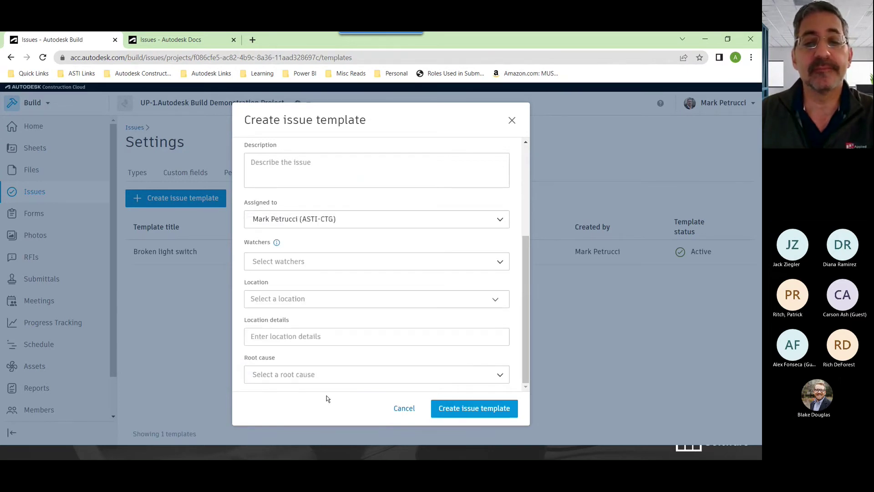
left_click(301, 169)
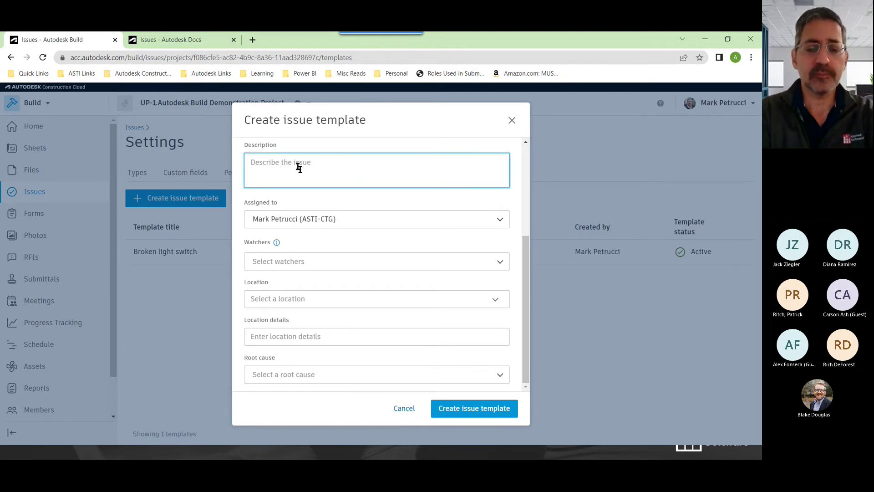
type("This is")
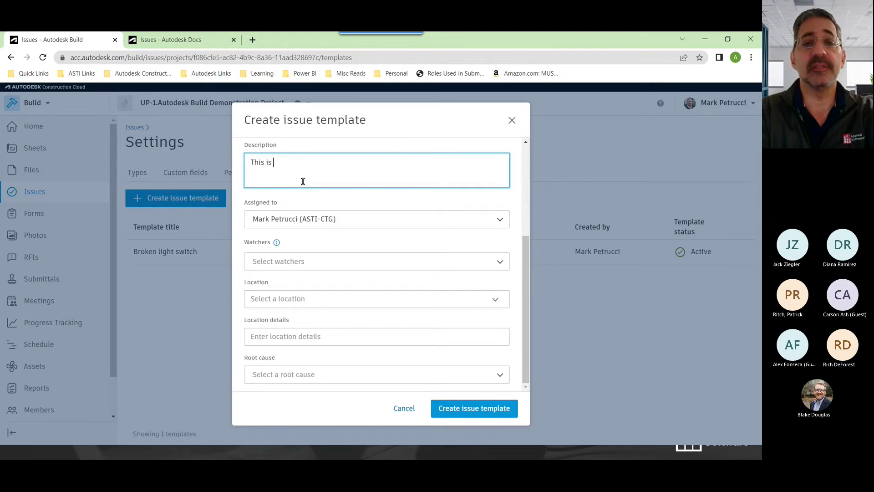
type(" from a temp")
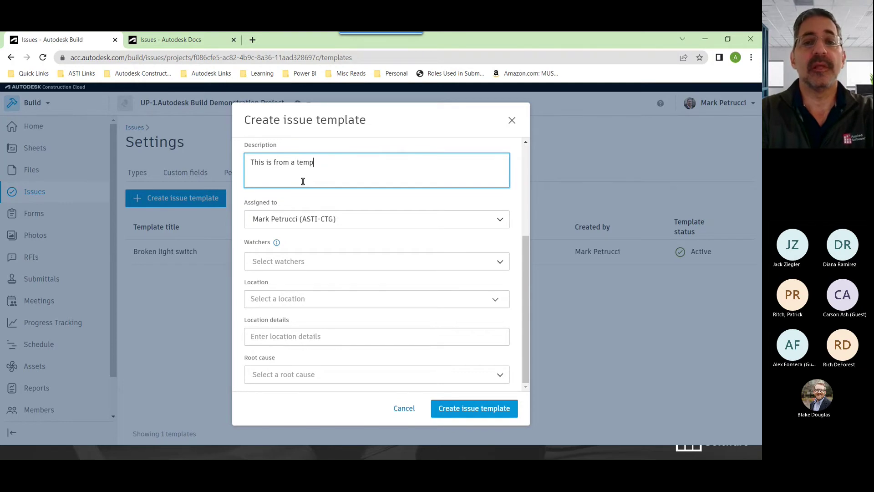
type("altelate")
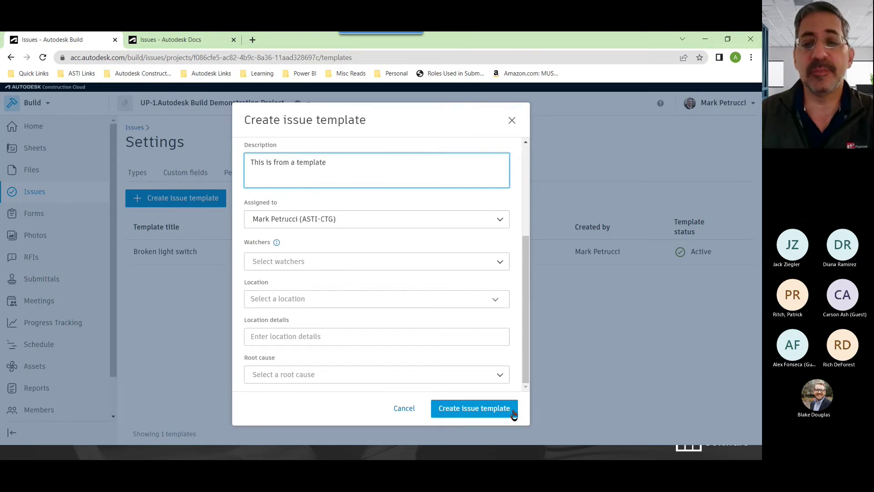
left_click(513, 413)
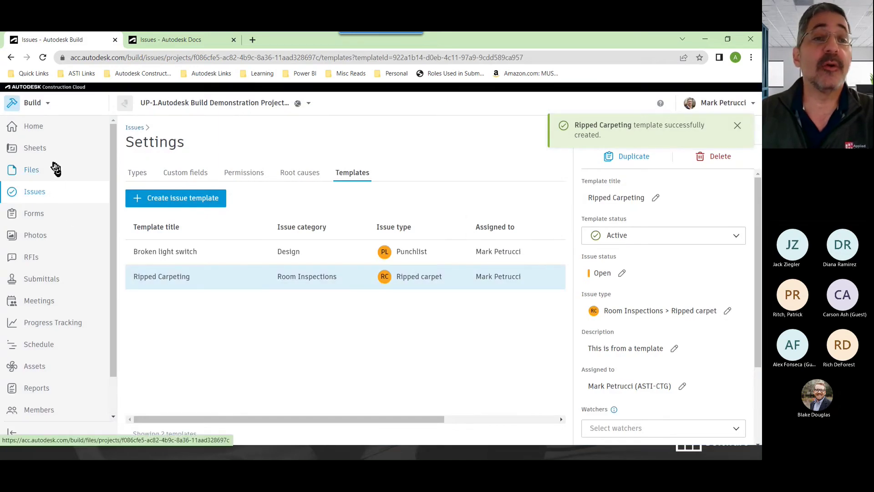
Go to Sheets, filter to a-101a and open sheet A-101A (Arch Rev 8)
left_click(34, 155)
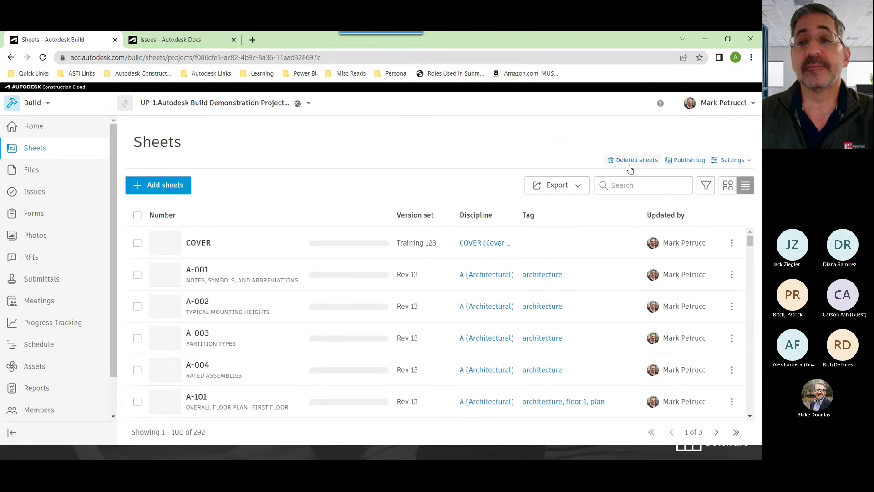
left_click(629, 184)
left_click(632, 206)
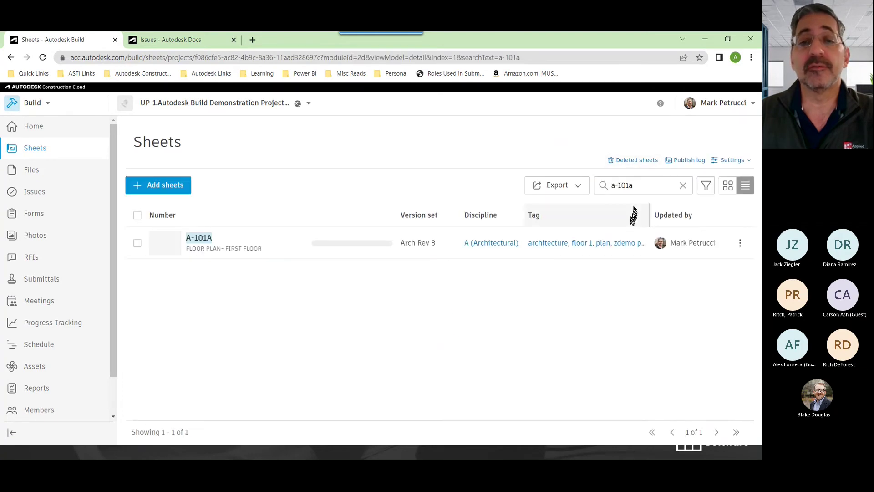
left_click(225, 250)
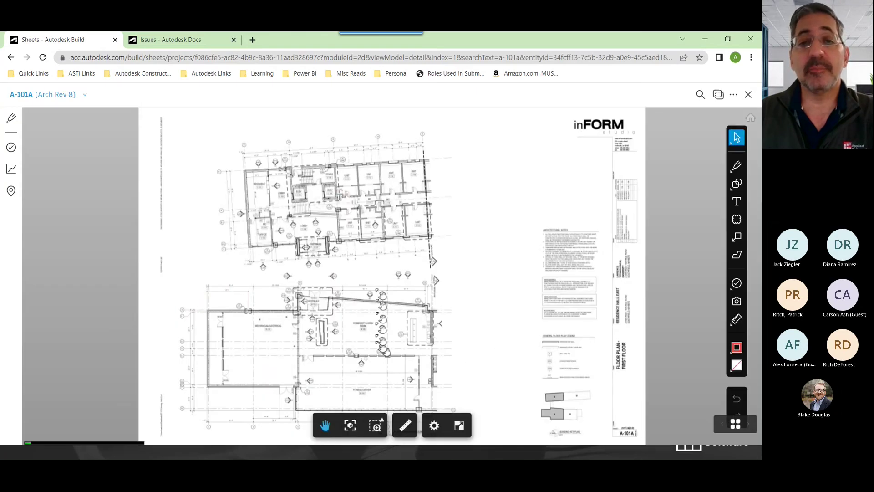
Zoom in and pin an issue from the Ripped Carpeting template near unit E-116
scroll(417, 213, "up", 10)
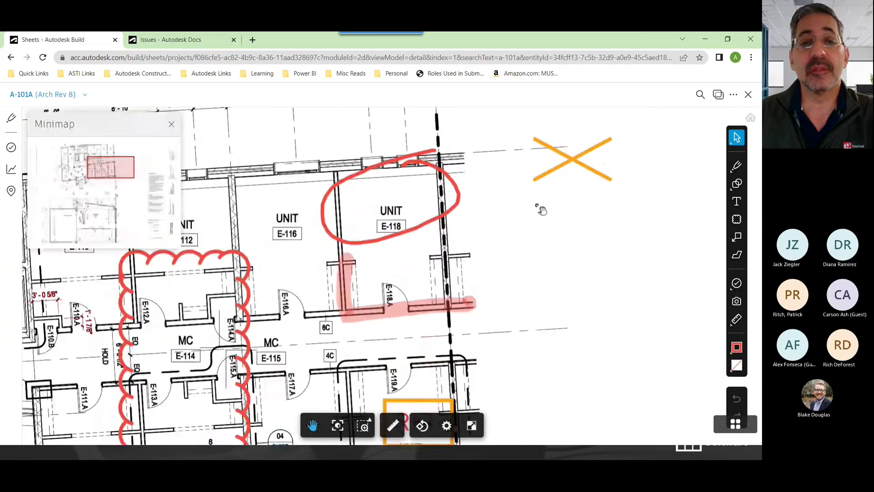
scroll(198, 160, "up", 5)
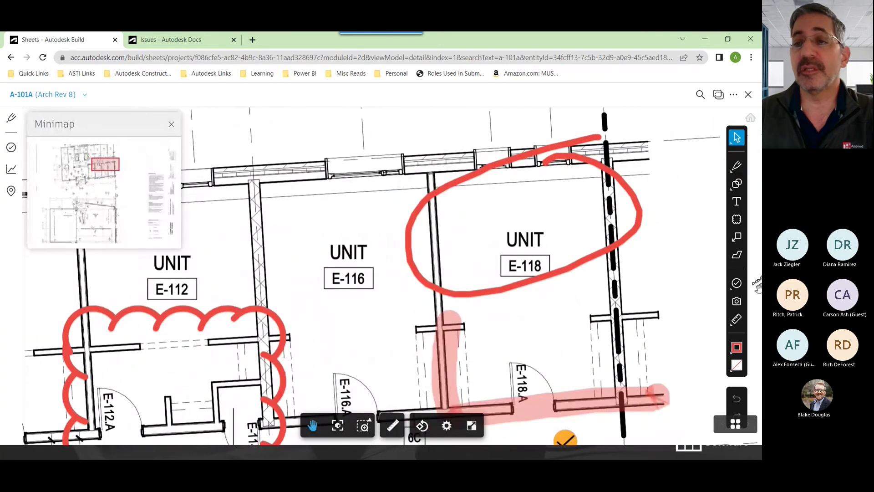
left_click(736, 284)
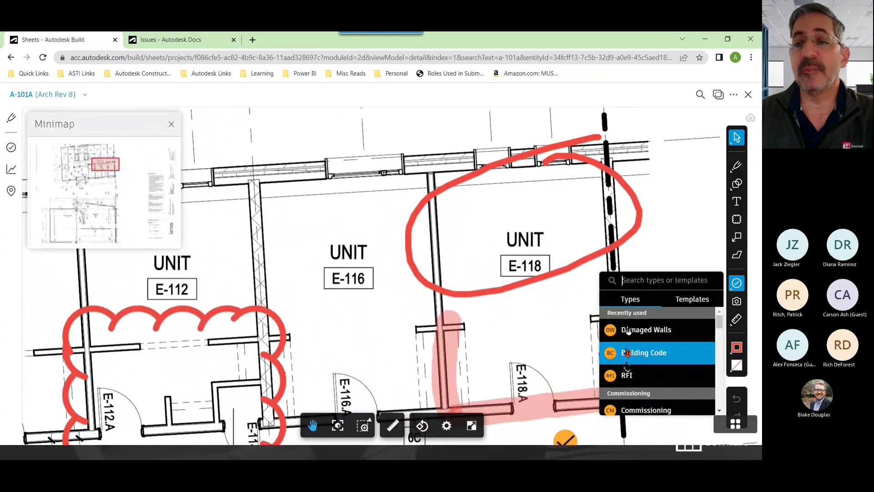
left_click(694, 303)
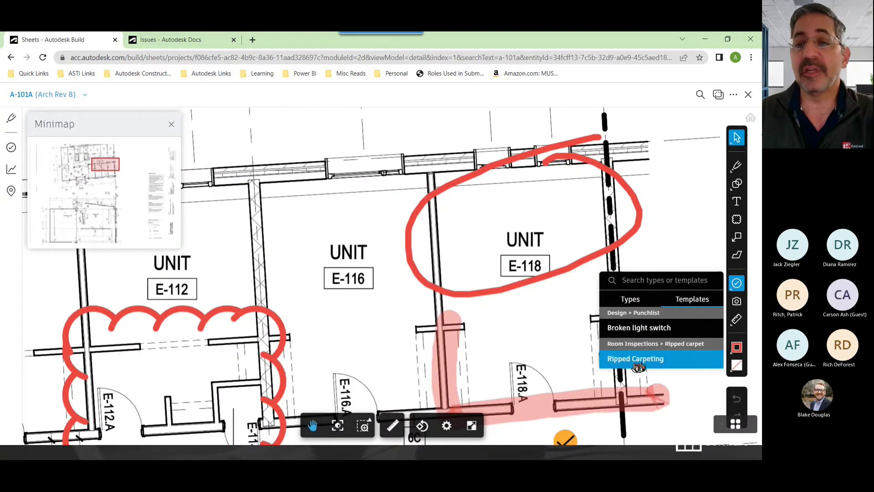
left_click(654, 360)
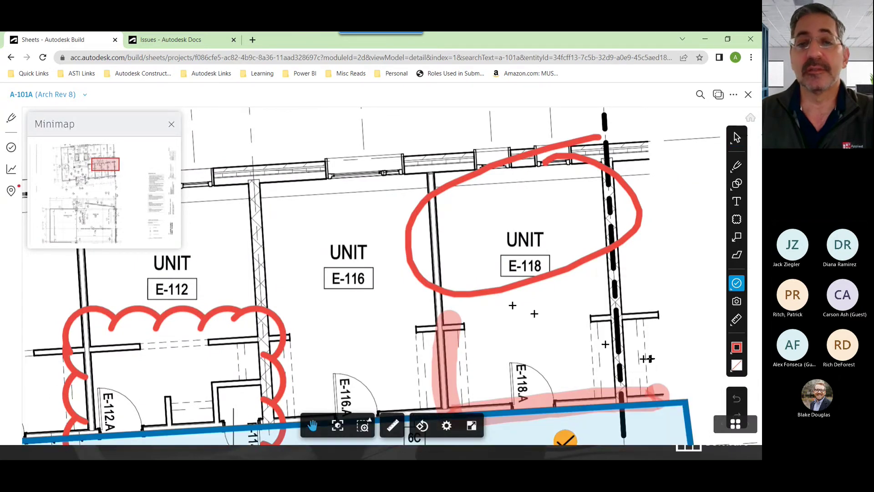
left_click(285, 202)
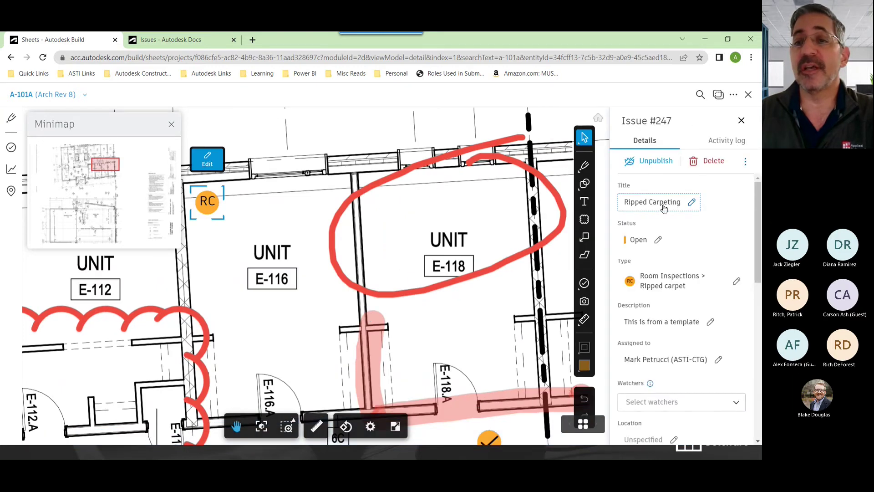
Replace issue #247's description with 'Torn carpet', confirm it and deselect the issue
scroll(752, 232, "down", 1)
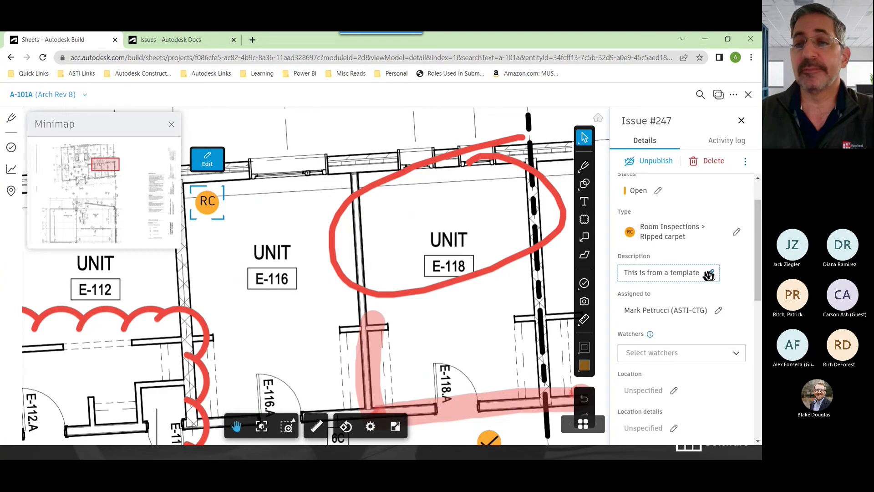
left_click(709, 272)
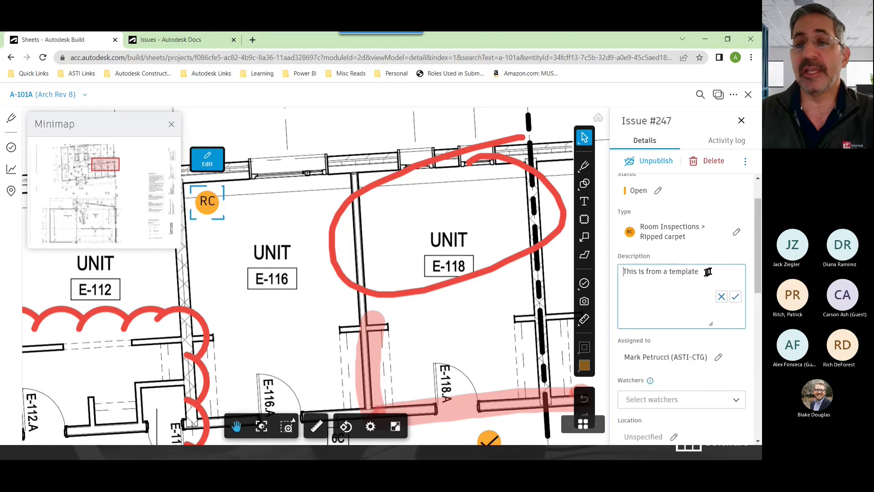
left_click(722, 296)
left_click_drag(713, 282, 603, 279)
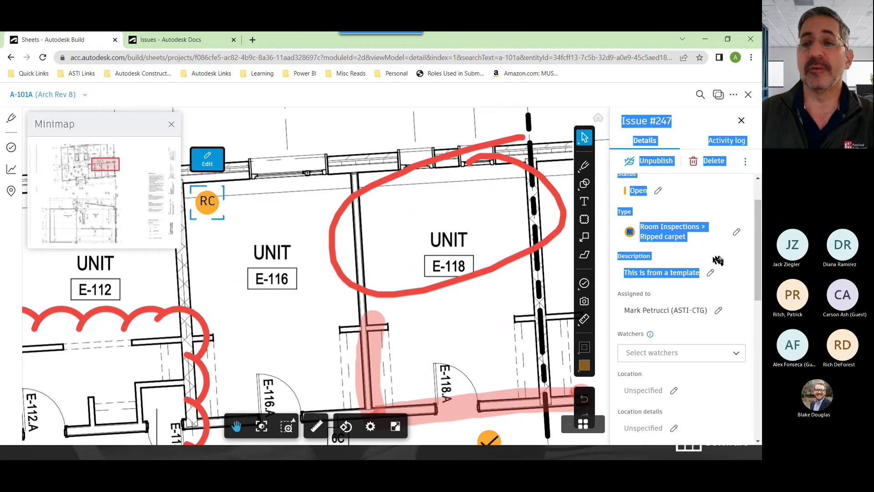
left_click(656, 281)
left_click_drag(701, 272, 614, 281)
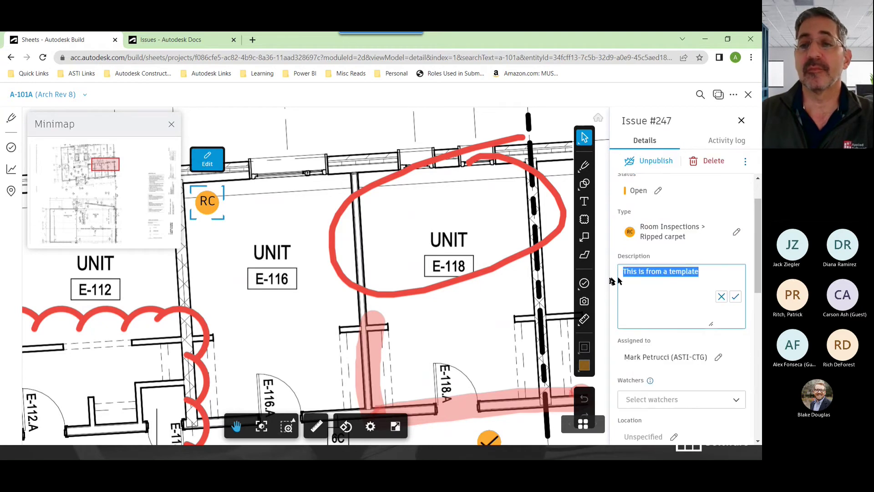
type("Torn ca")
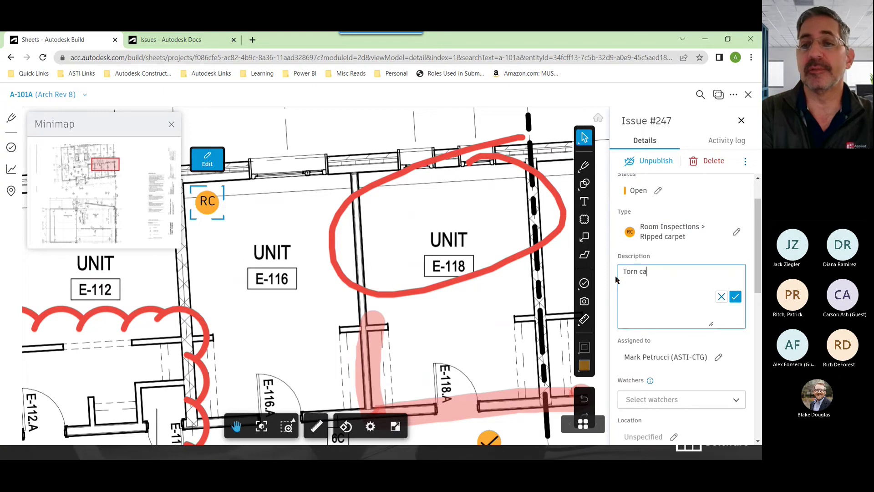
type("rpet")
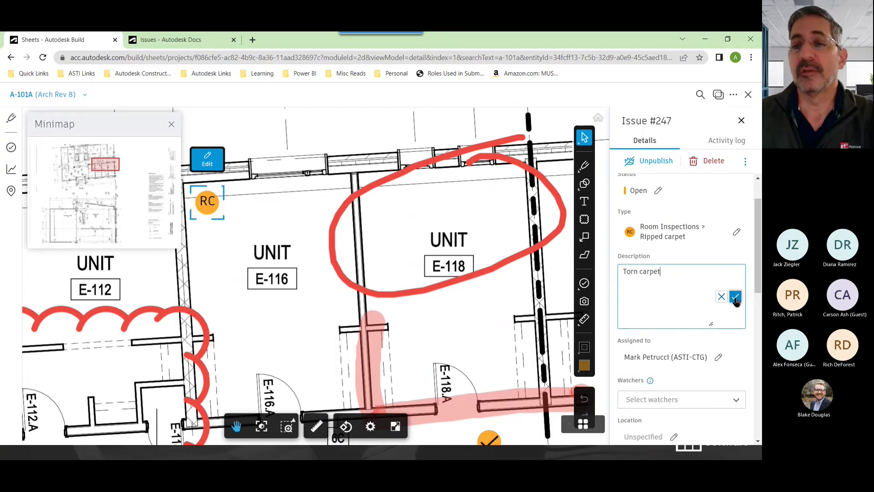
left_click(735, 296)
left_click_drag(757, 269, 759, 340)
left_click(307, 214)
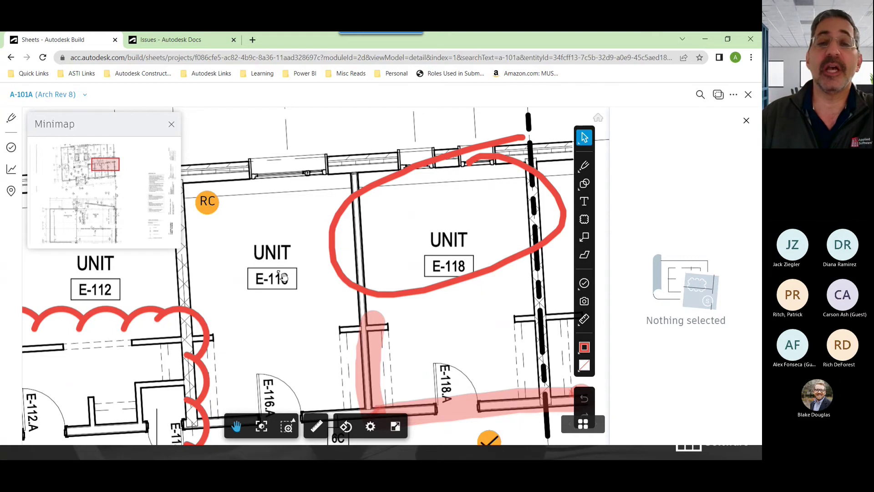
scroll(282, 277, "down", 2)
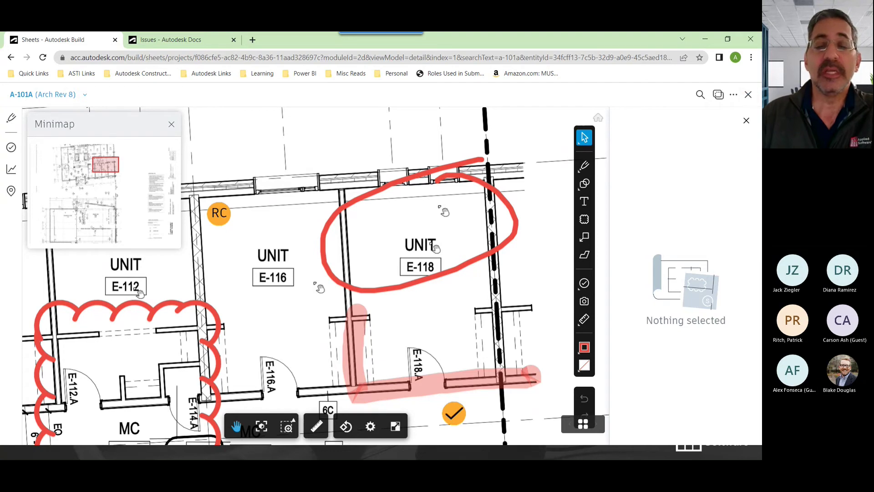
Close sheet A-101A and open the Issues list, checking its total of 176 issues
left_click(749, 94)
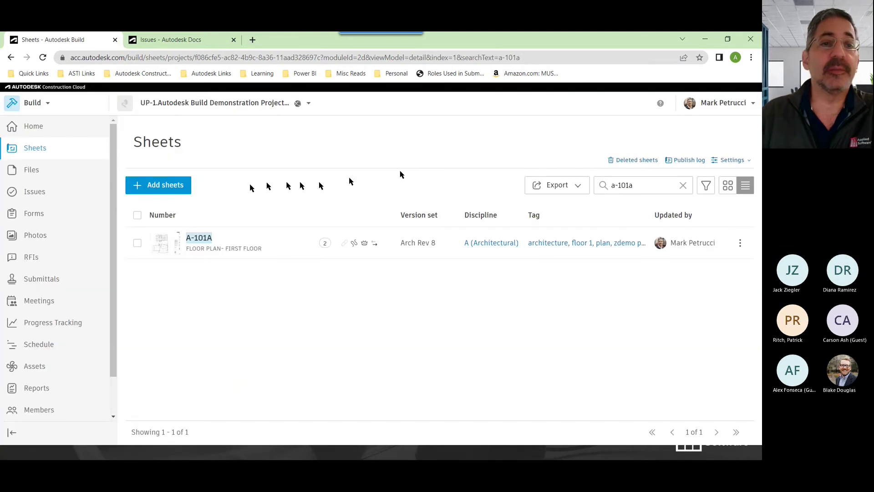
left_click(40, 196)
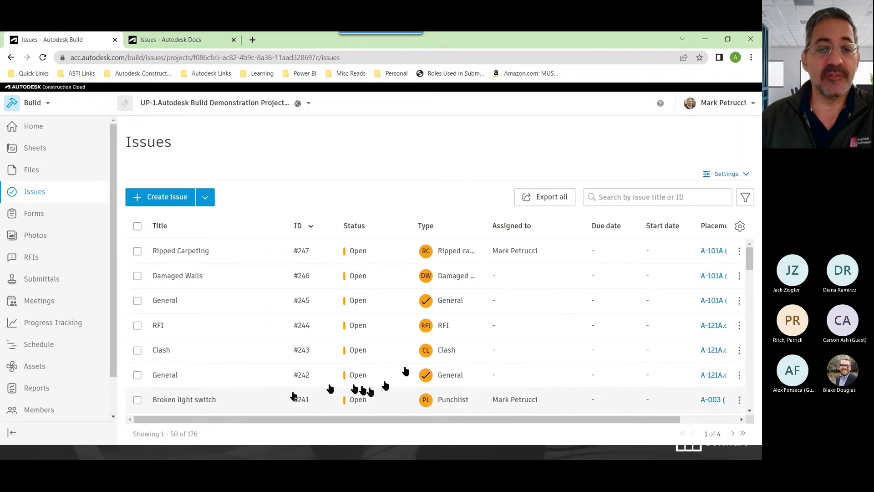
left_click_drag(198, 437, 178, 436)
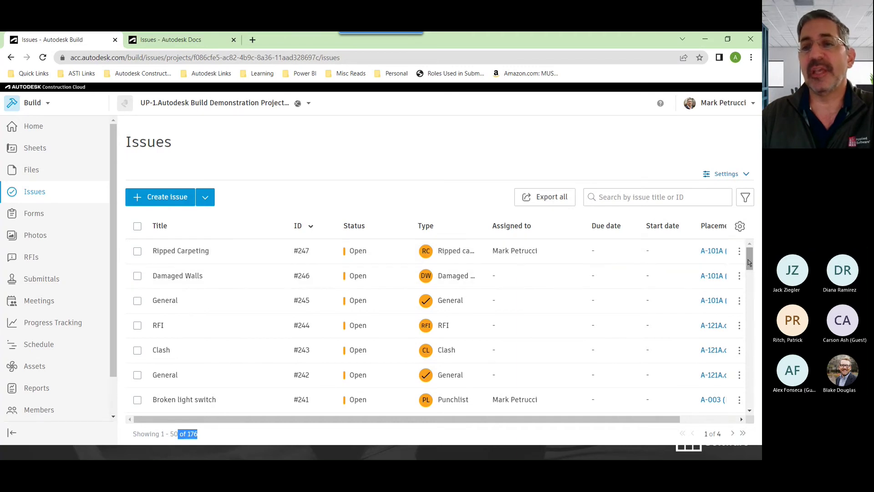
left_click_drag(748, 263, 751, 260)
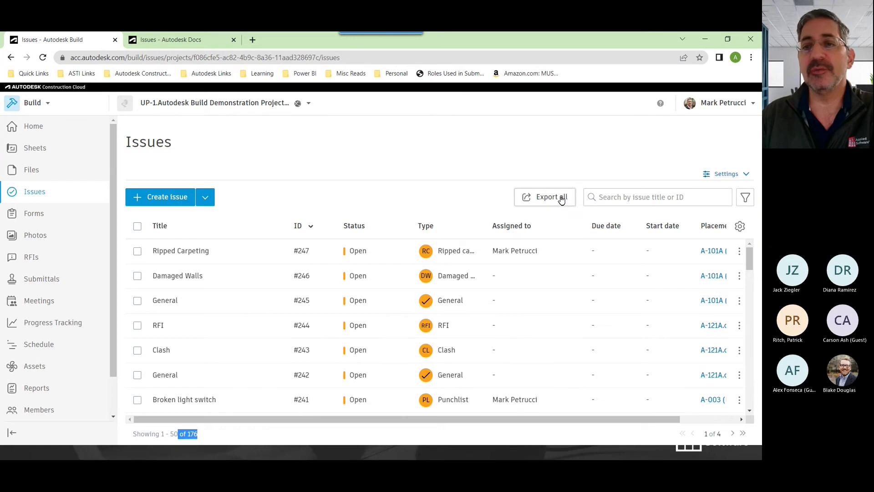
Open the issue filters and apply, then remove, the Room Inspections category filter
left_click(745, 197)
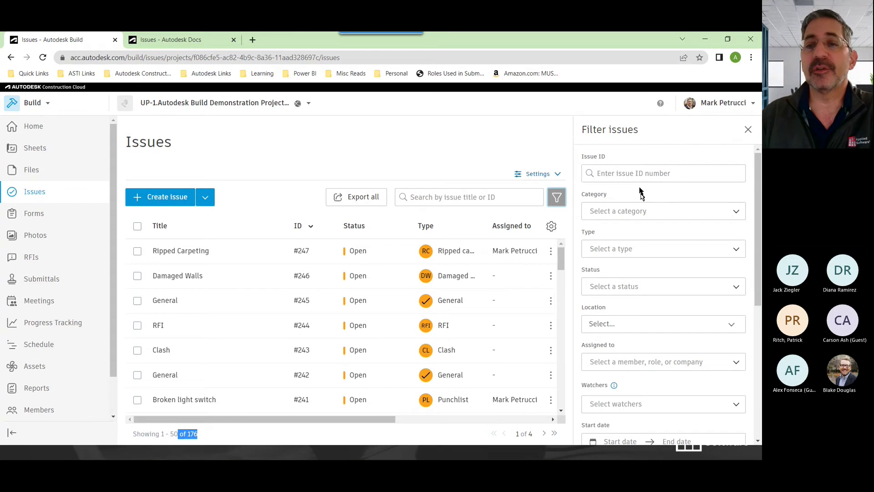
scroll(655, 259, "down", 5)
scroll(660, 269, "up", 5)
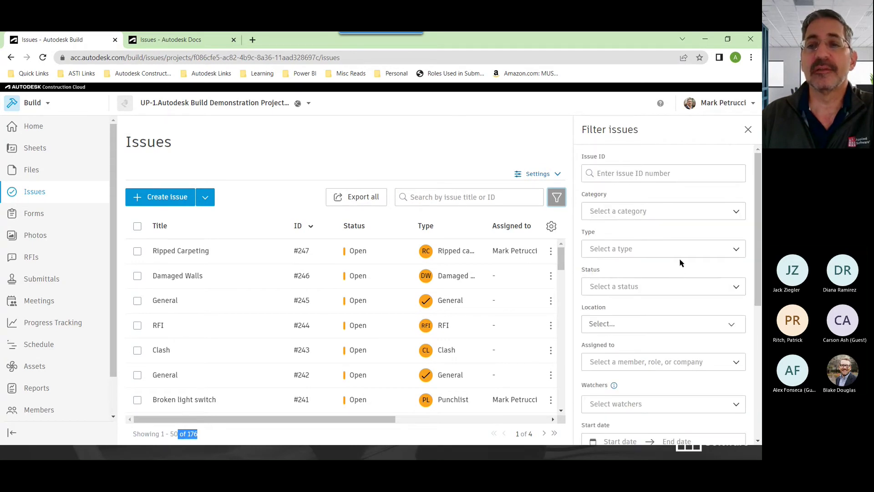
left_click(736, 212)
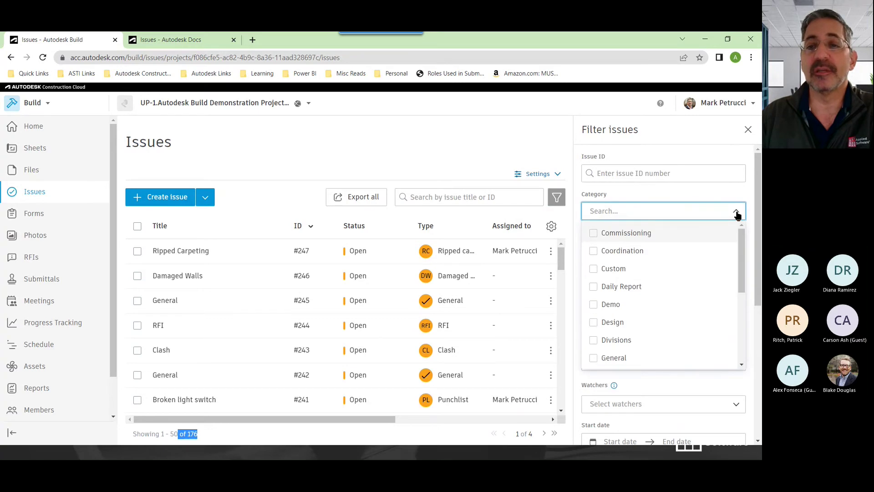
left_click_drag(741, 244, 742, 302)
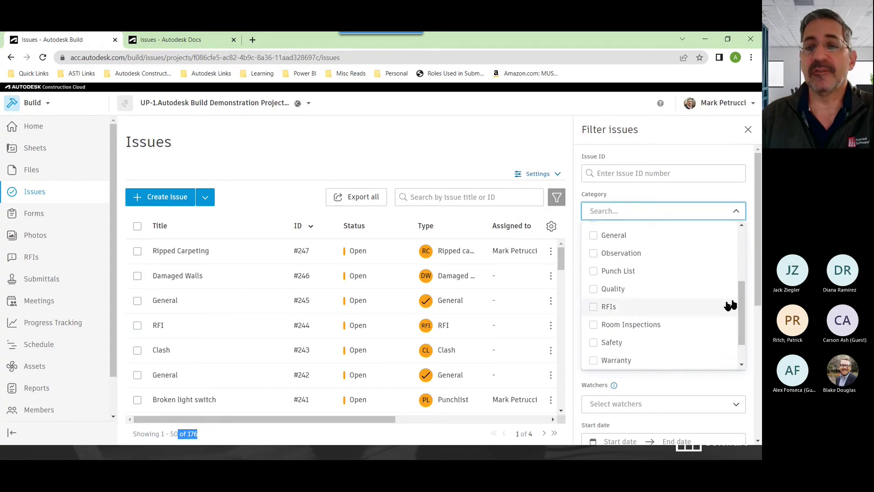
left_click(600, 327)
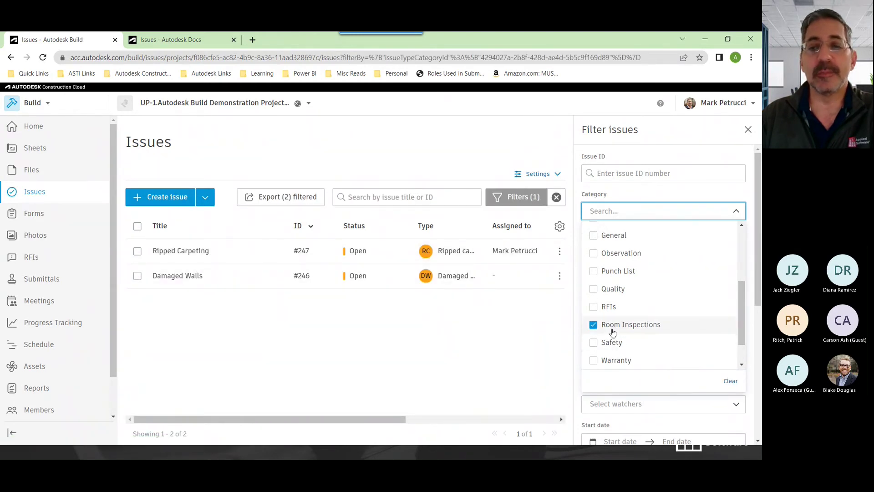
left_click(594, 325)
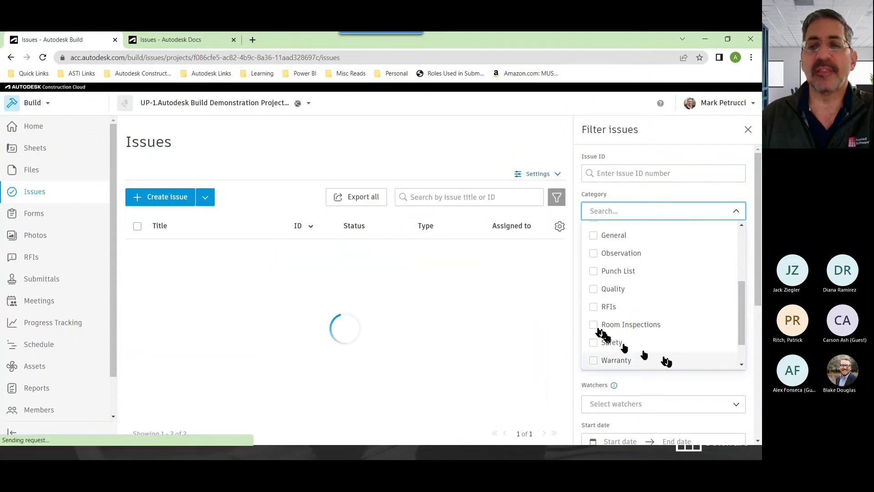
left_click(679, 193)
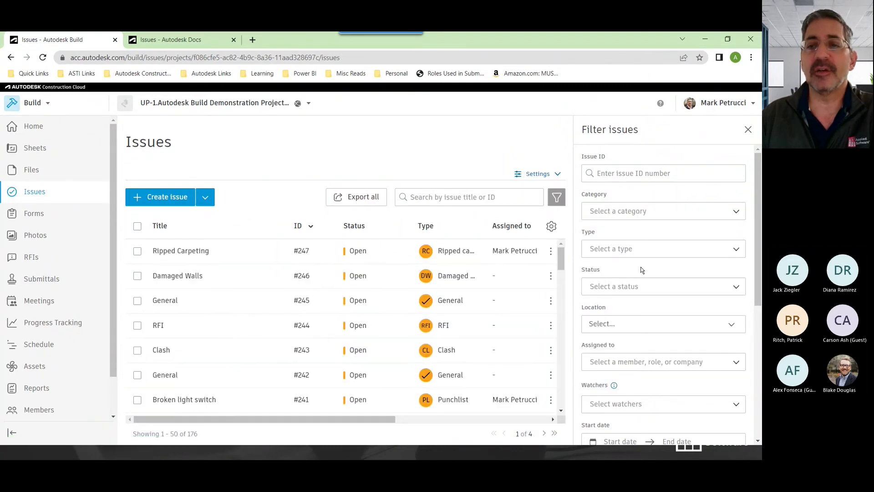
Filter issues to In Review status (11 issues), then remove it to list all 176
left_click(645, 290)
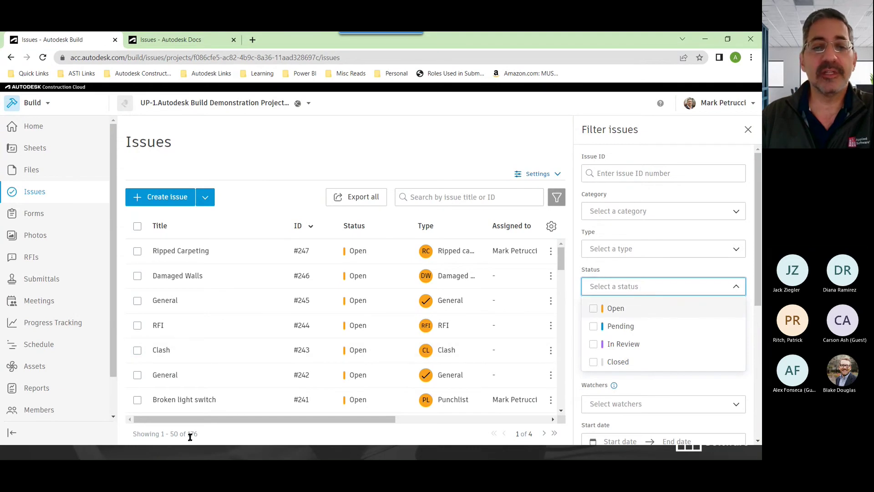
left_click(593, 345)
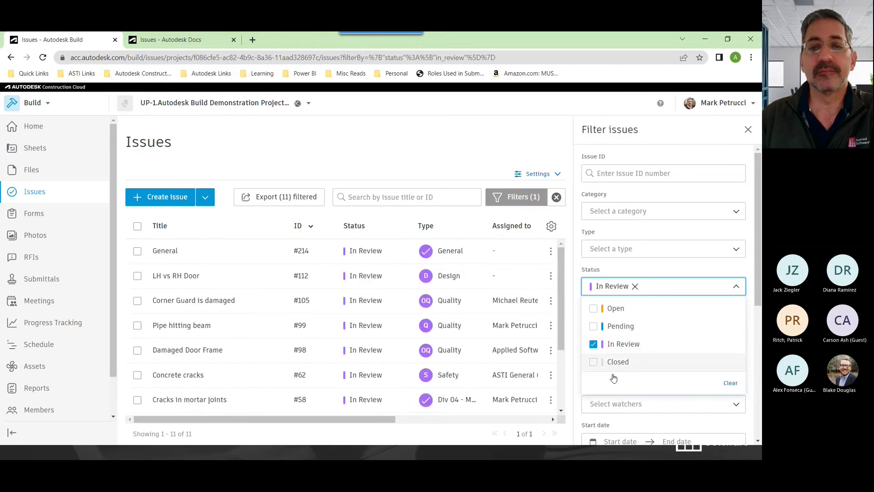
left_click_drag(185, 435, 177, 434)
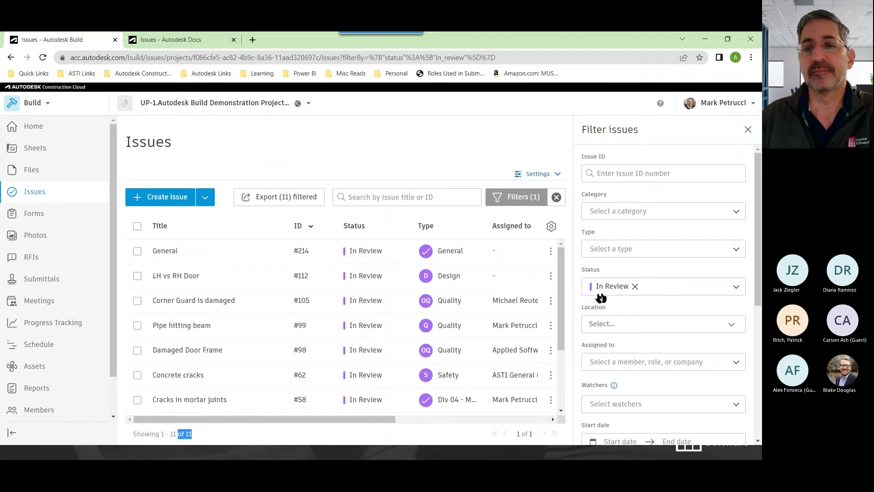
left_click(641, 288)
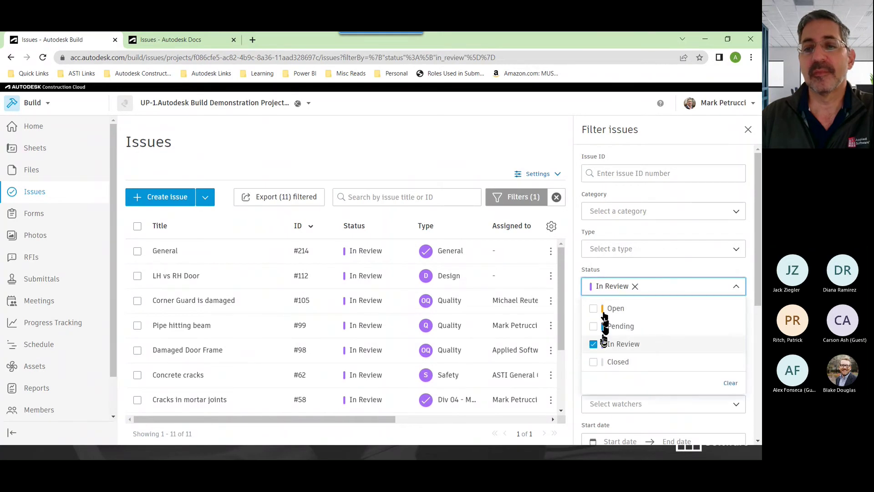
left_click(593, 344)
left_click(647, 268)
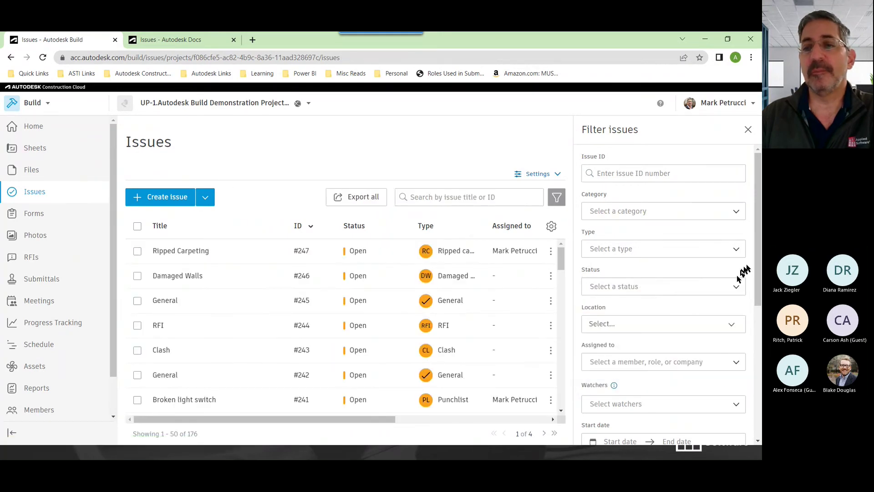
scroll(660, 237, "down", 2)
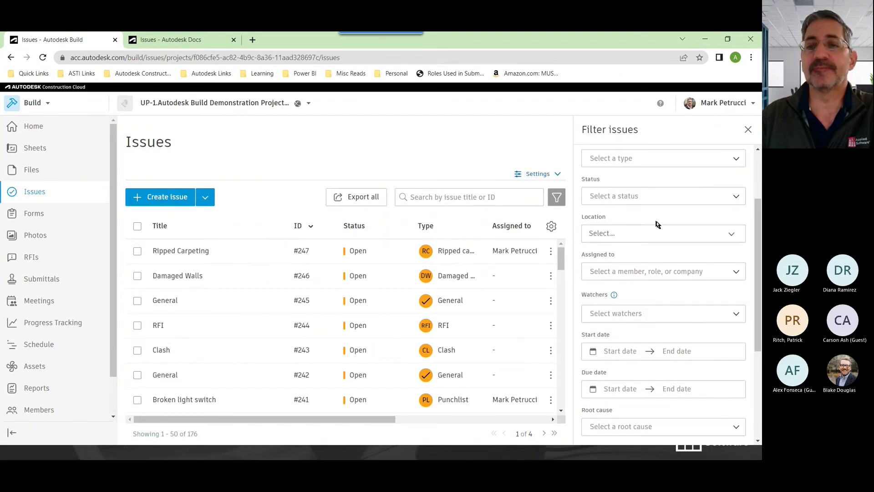
left_click(649, 236)
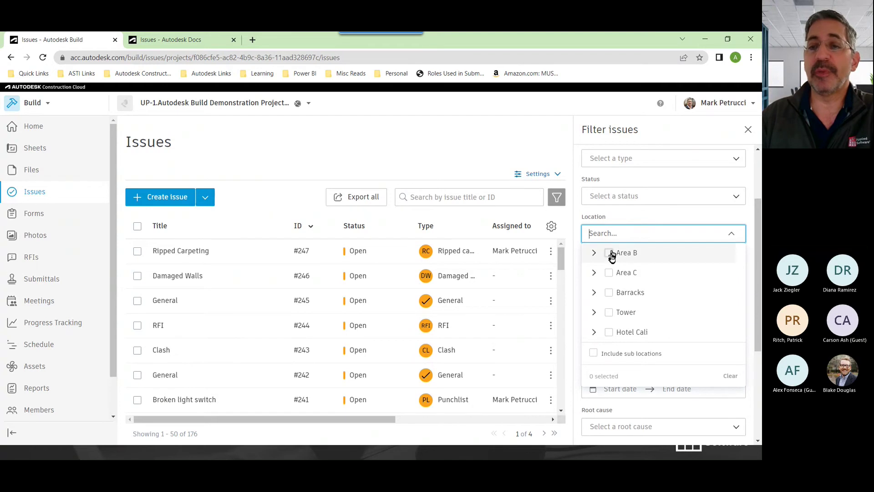
left_click(609, 313)
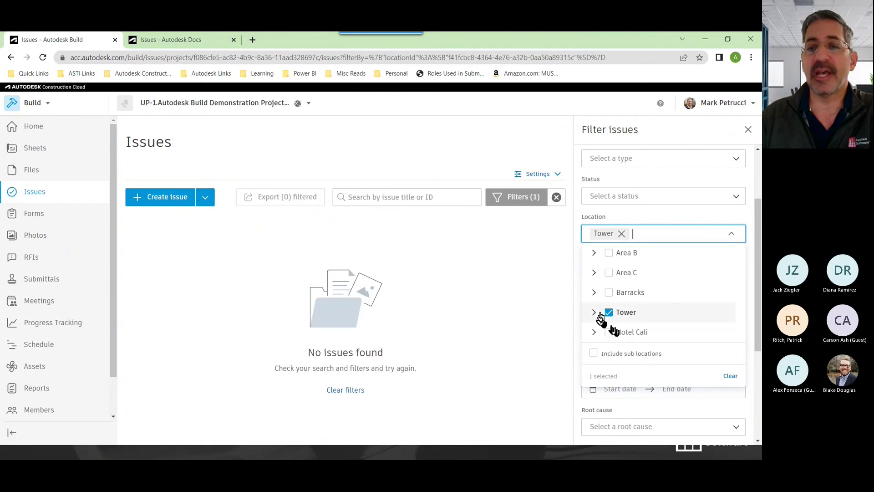
left_click(608, 313)
left_click(609, 292)
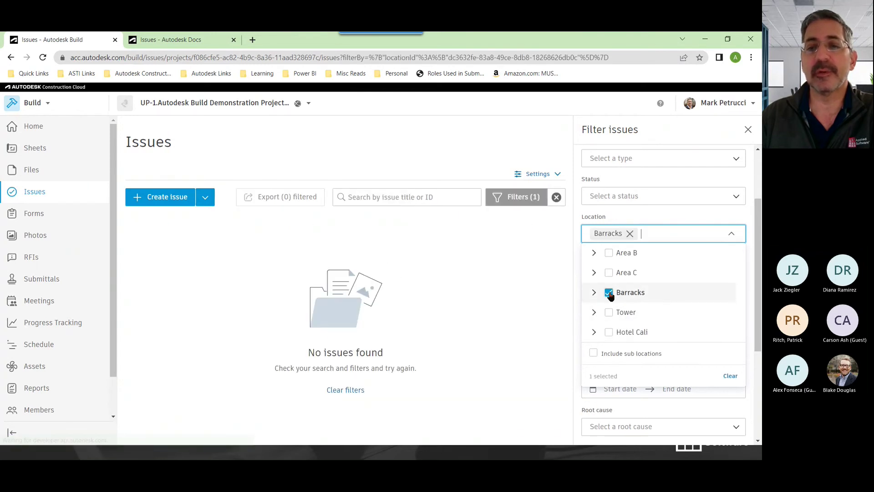
left_click(608, 292)
left_click(609, 273)
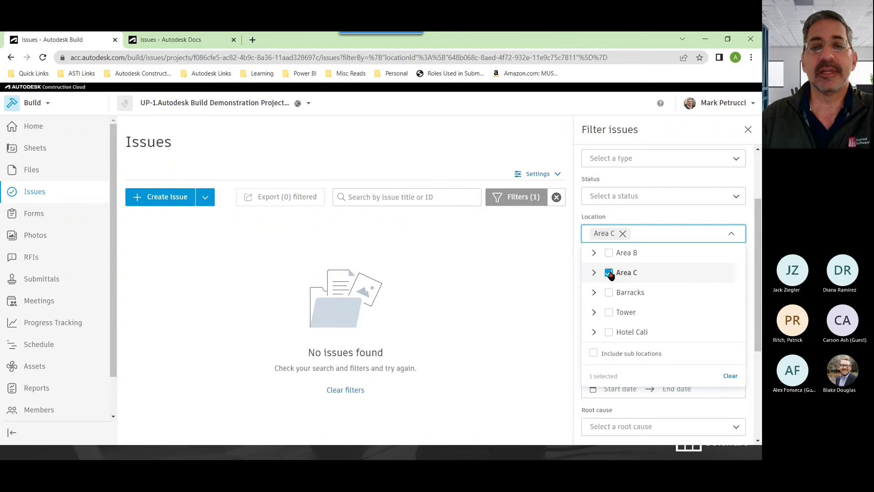
left_click(610, 273)
left_click(594, 332)
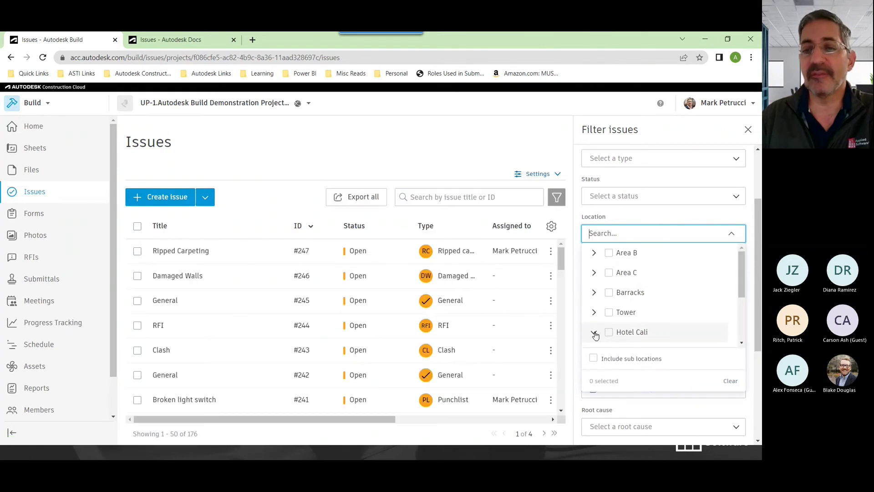
scroll(595, 335, "down", 5)
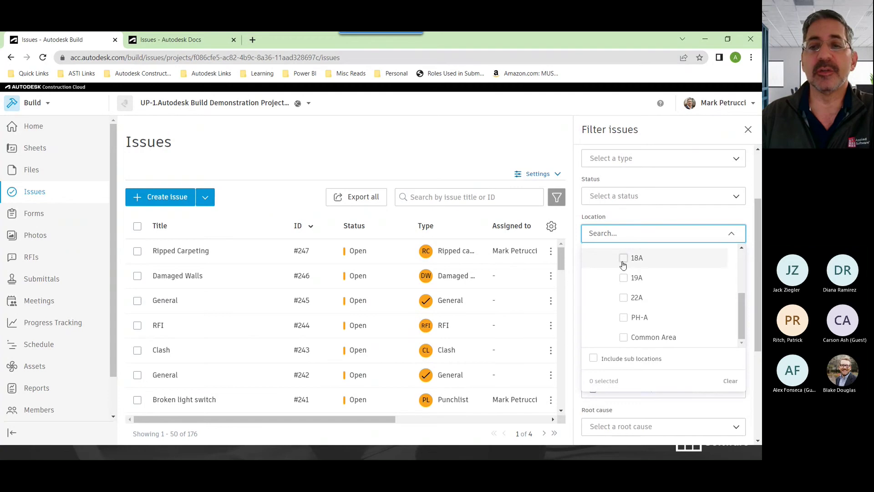
scroll(623, 266, "up", 5)
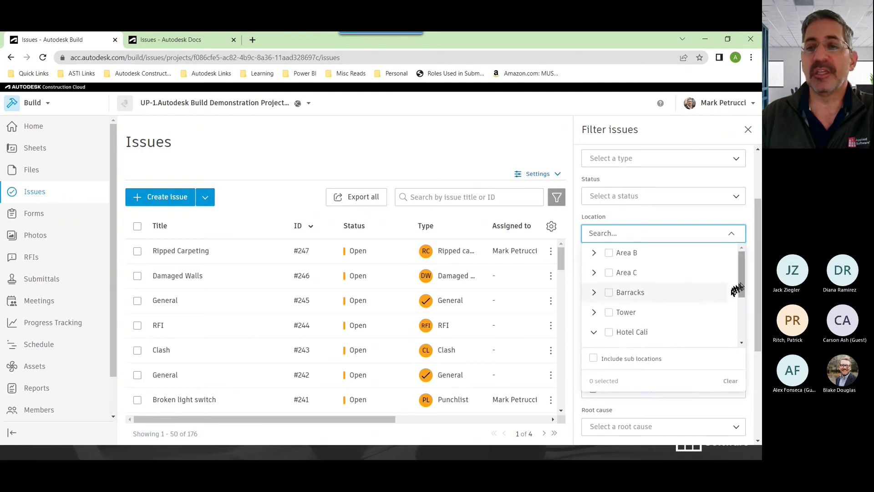
scroll(745, 282, "down", 2)
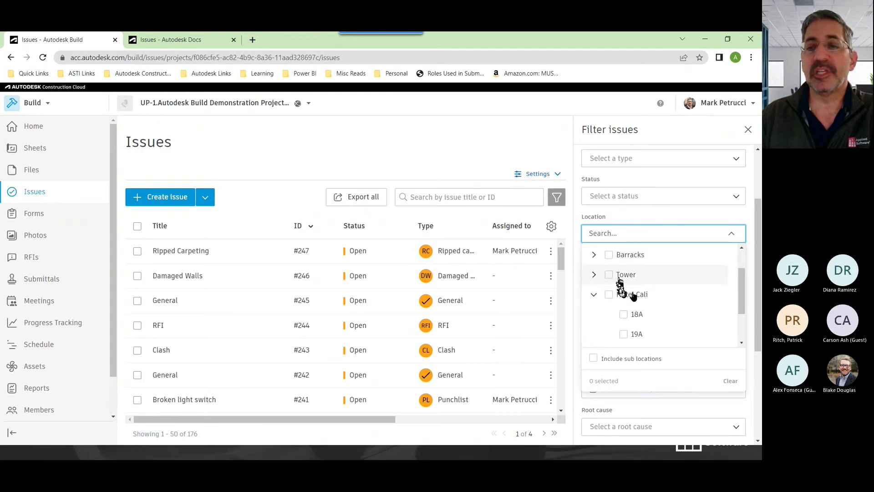
left_click(594, 275)
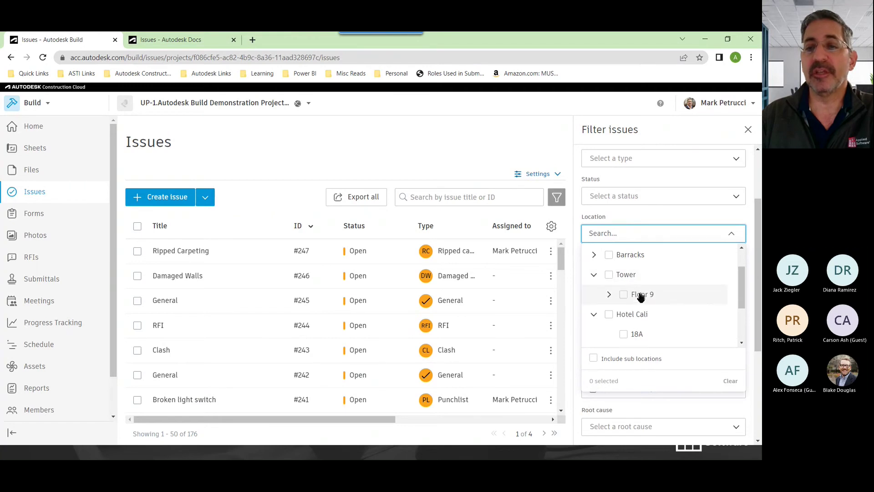
left_click(609, 295)
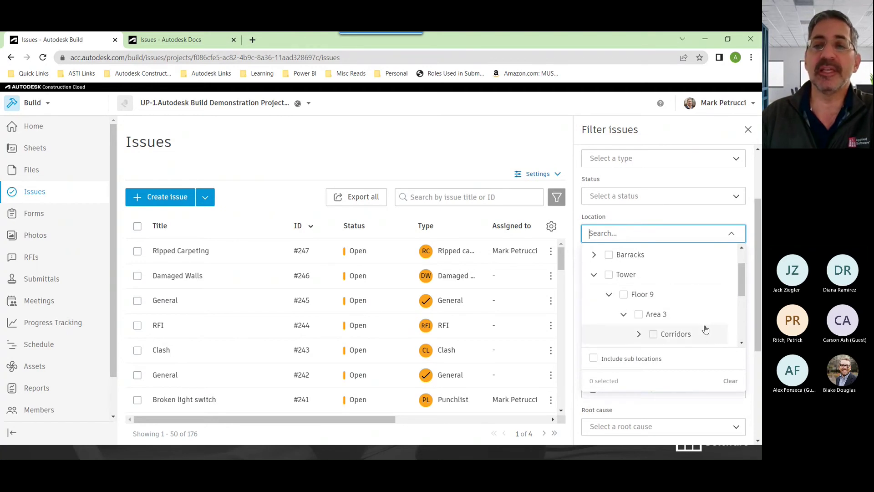
left_click(680, 221)
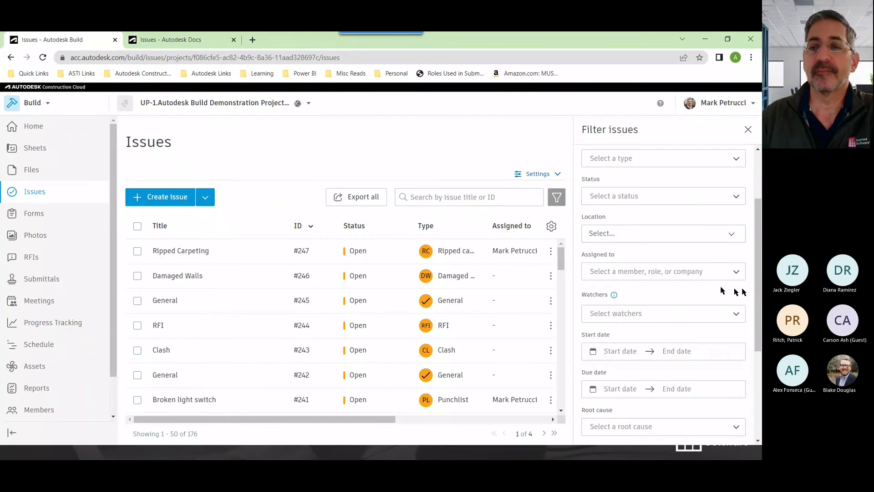
Check the Due date calendar, then close the Filter issues panel to show all 176 issues
scroll(721, 291, "down", 2)
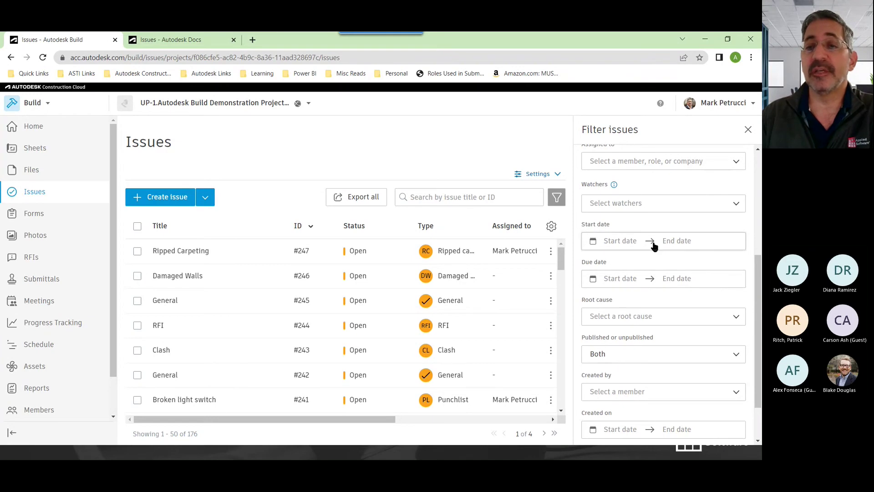
left_click(646, 285)
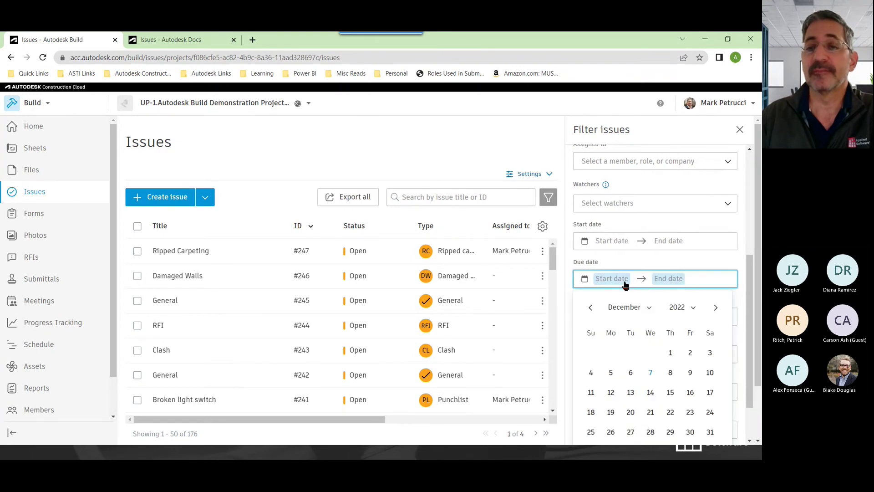
left_click(683, 266)
scroll(685, 279, "down", 2)
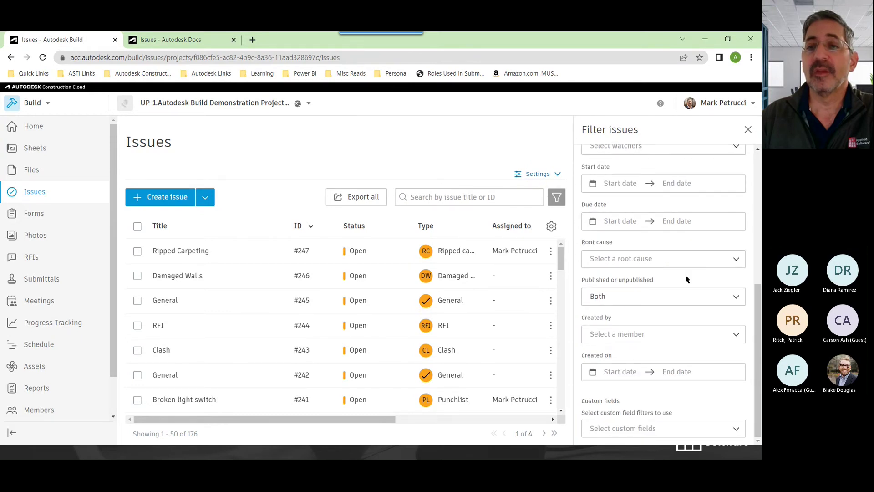
scroll(686, 279, "up", 6)
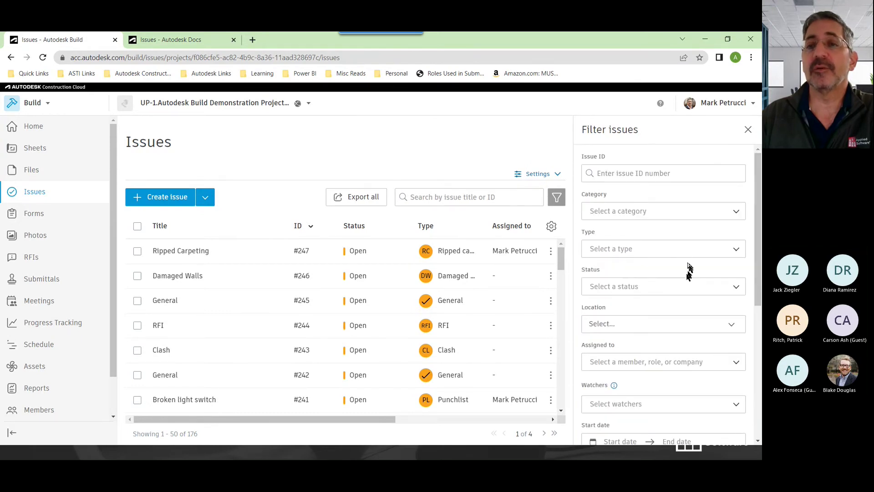
left_click(748, 132)
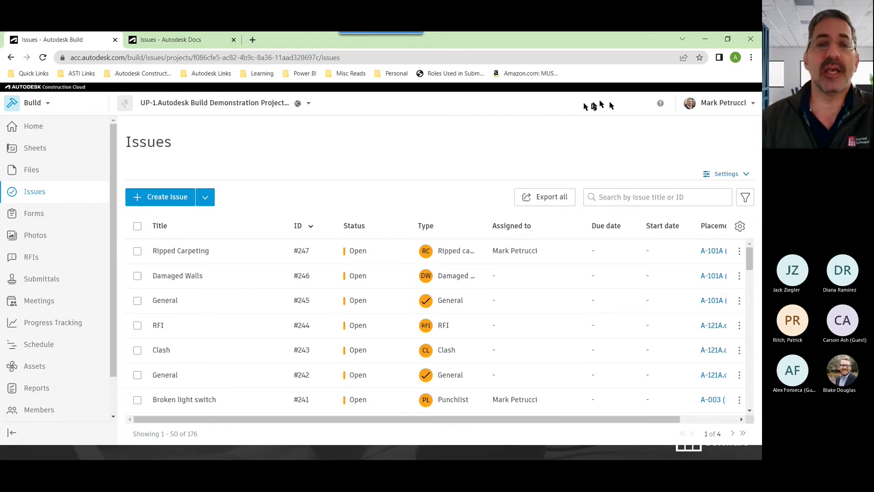
Show the 35 templates on the Reports Templates tab, sorted ascending by Created by
left_click(37, 391)
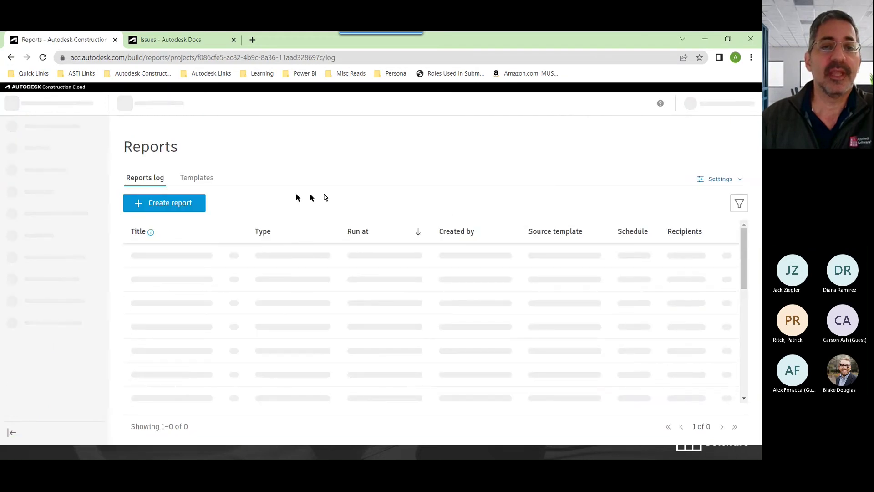
left_click(209, 183)
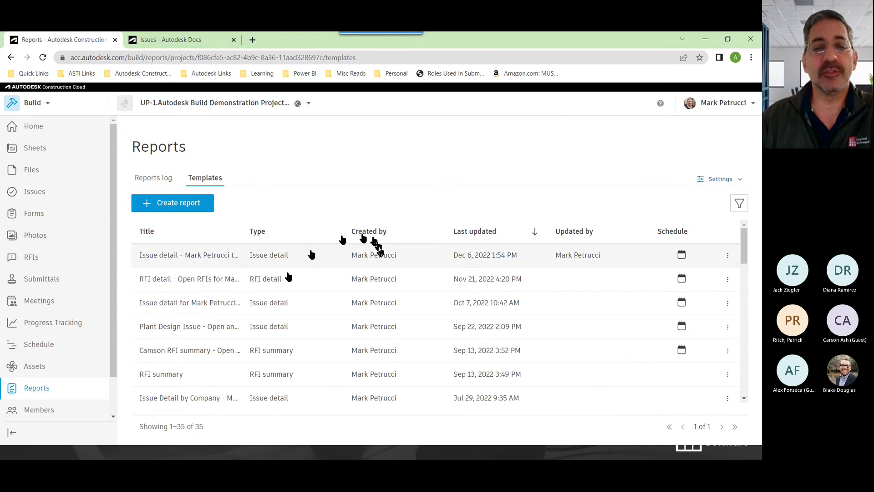
scroll(296, 319, "down", 10)
left_click_drag(201, 426, 188, 447)
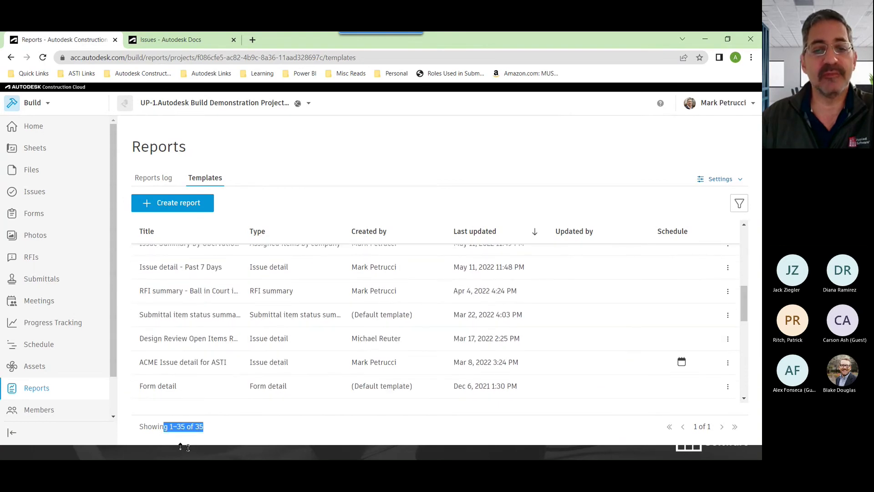
left_click(204, 427)
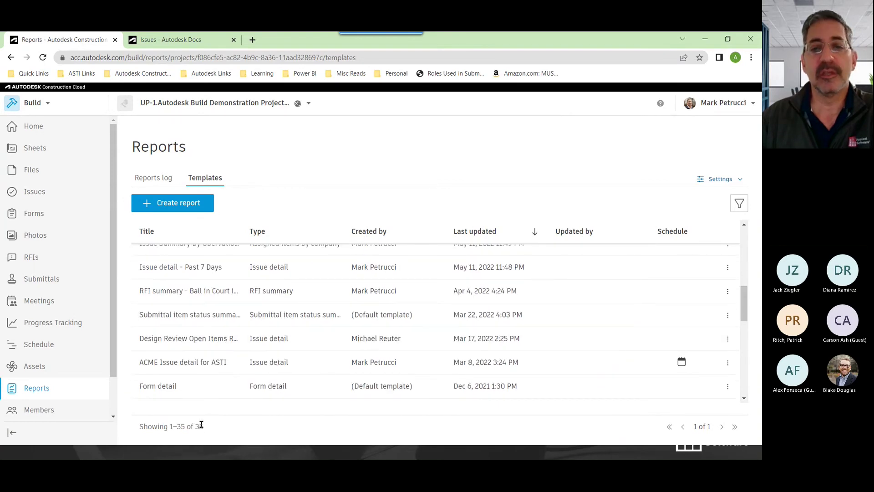
left_click(391, 237)
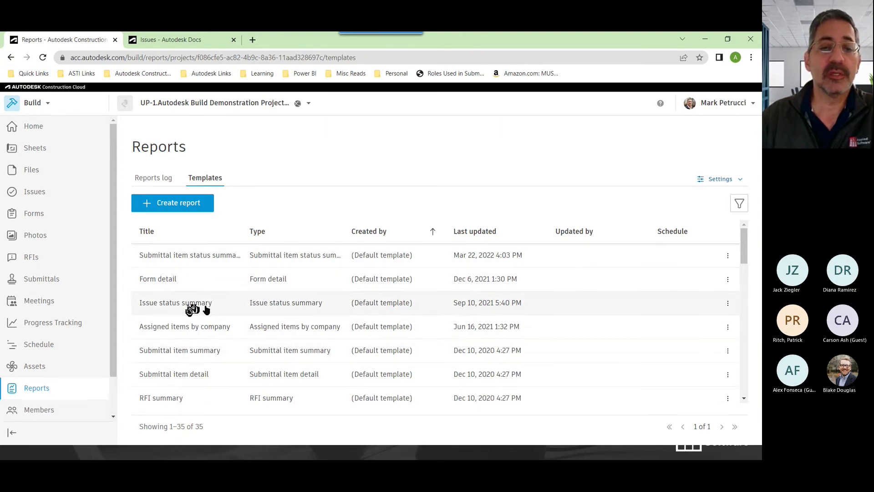
scroll(207, 311, "down", 2)
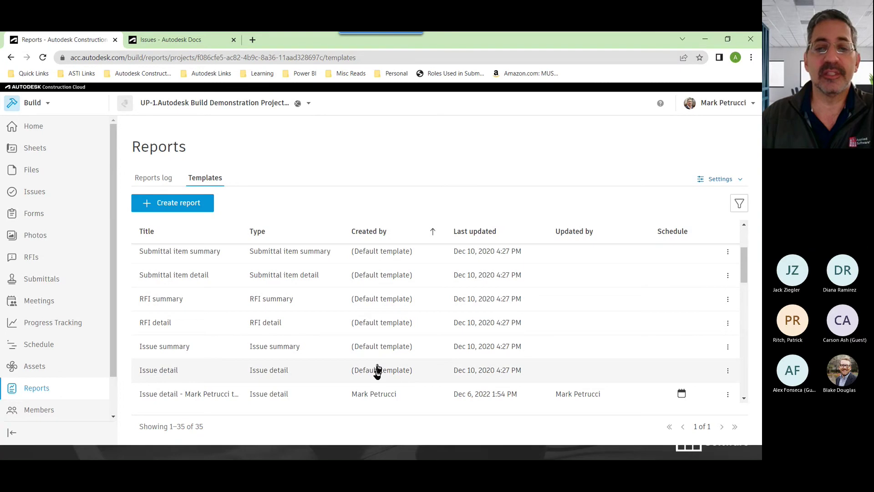
Make the Issue detail template filter Status to Open, Pending and In review, titled 'Issue detail - Filter by Status'
left_click(168, 374)
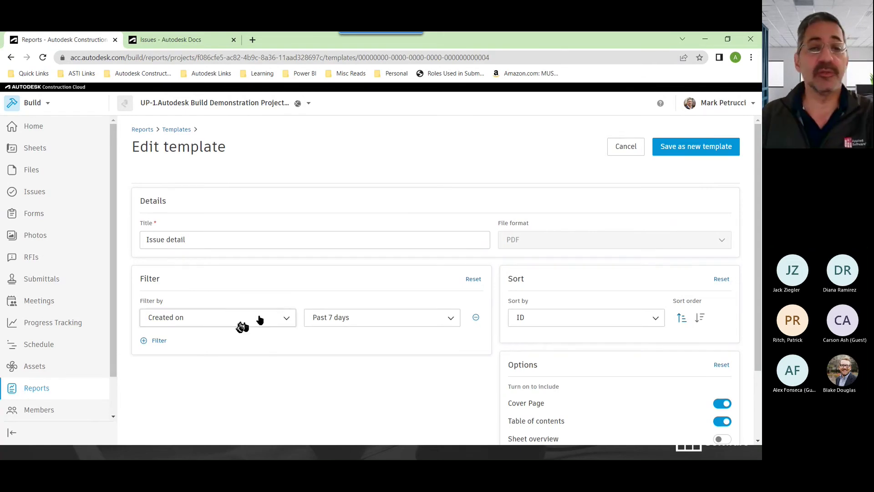
left_click(242, 321)
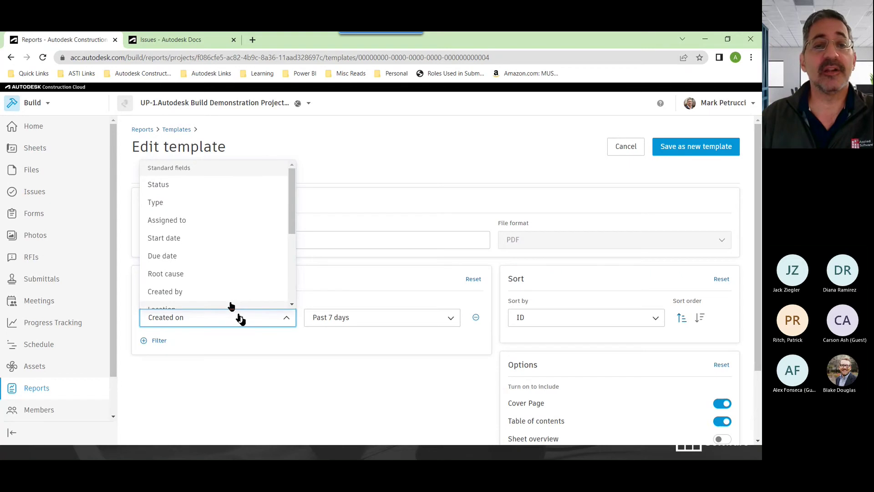
left_click(184, 186)
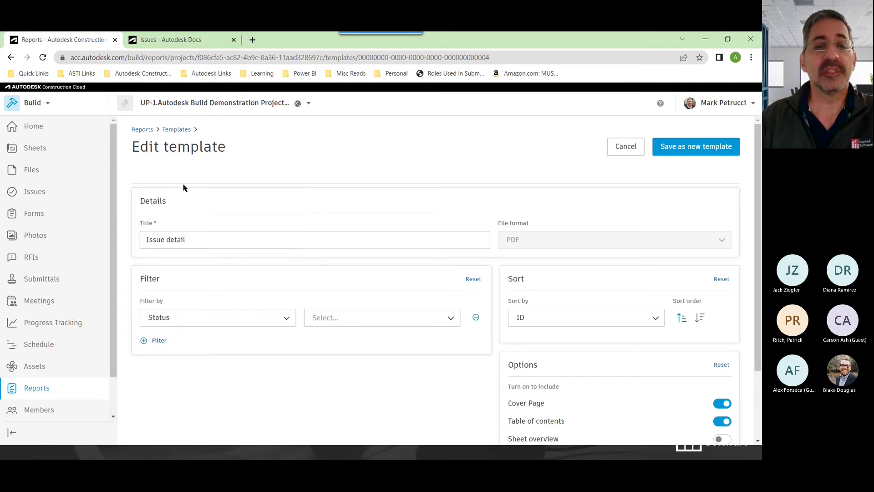
left_click(359, 321)
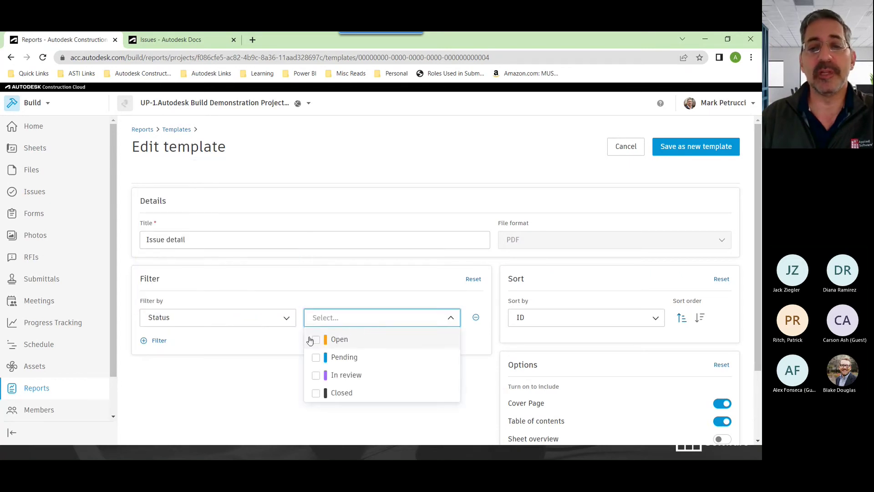
left_click(312, 343)
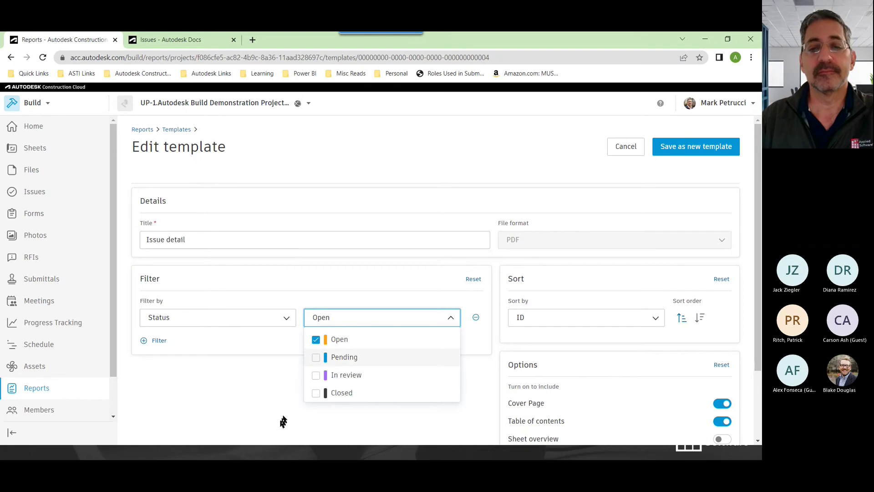
left_click(315, 358)
left_click(316, 376)
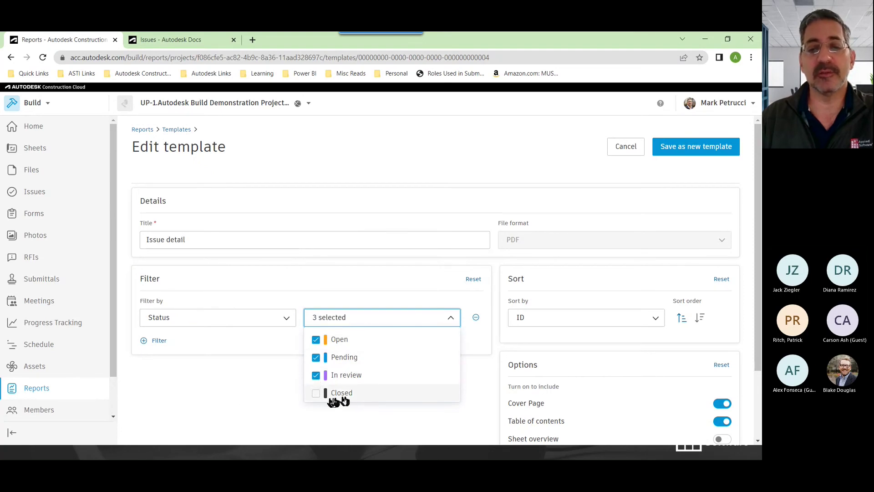
left_click(221, 410)
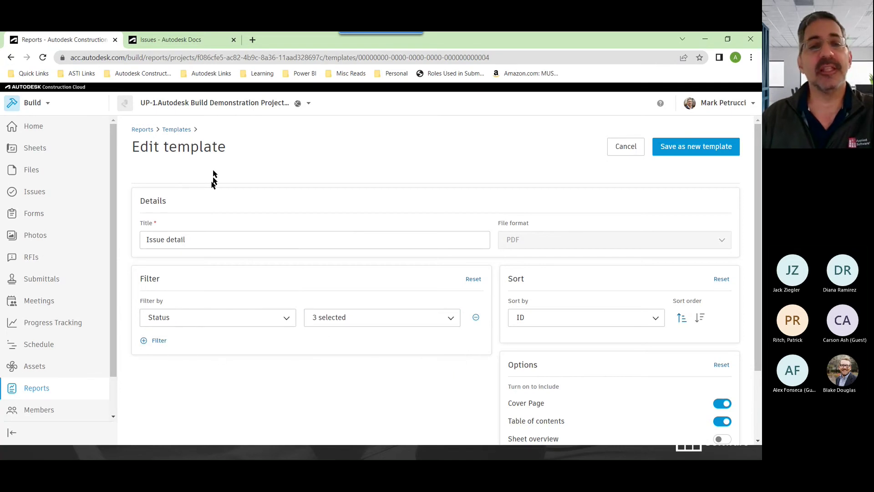
left_click(219, 236)
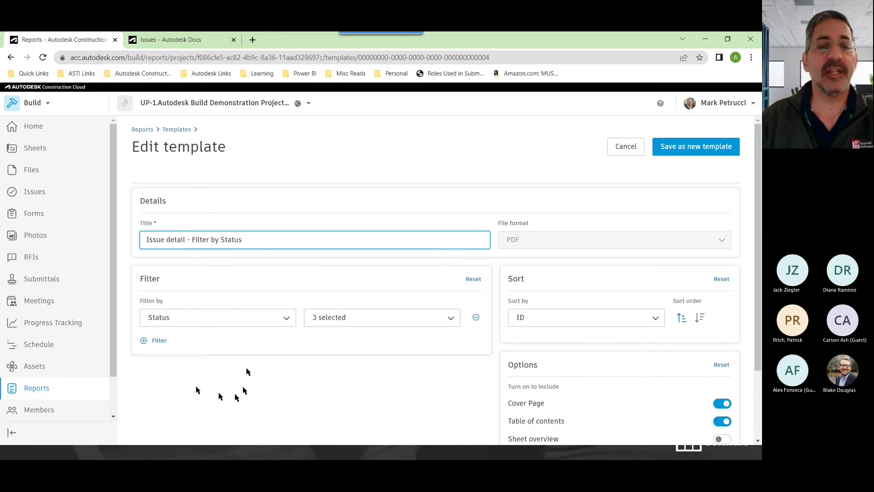
Add an Assigned to filter for the chosen project member
left_click(158, 341)
left_click(203, 360)
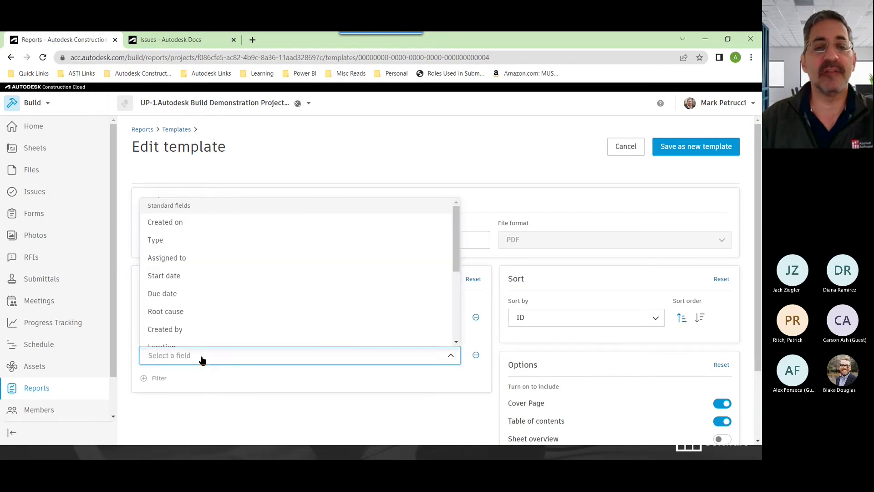
left_click(188, 258)
left_click(395, 357)
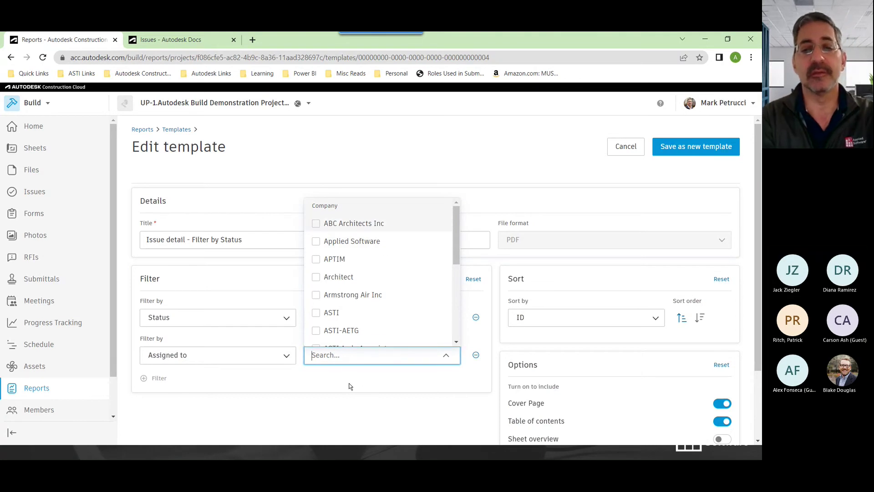
type("mark")
left_click(334, 403)
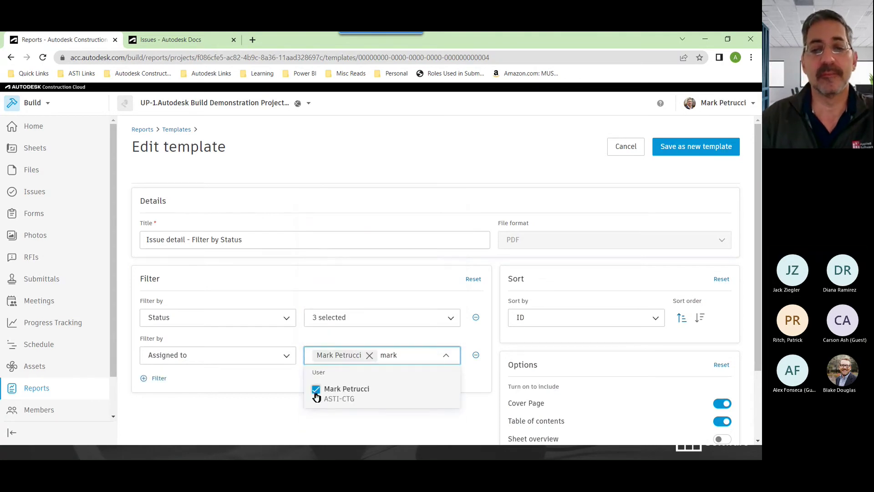
left_click(252, 398)
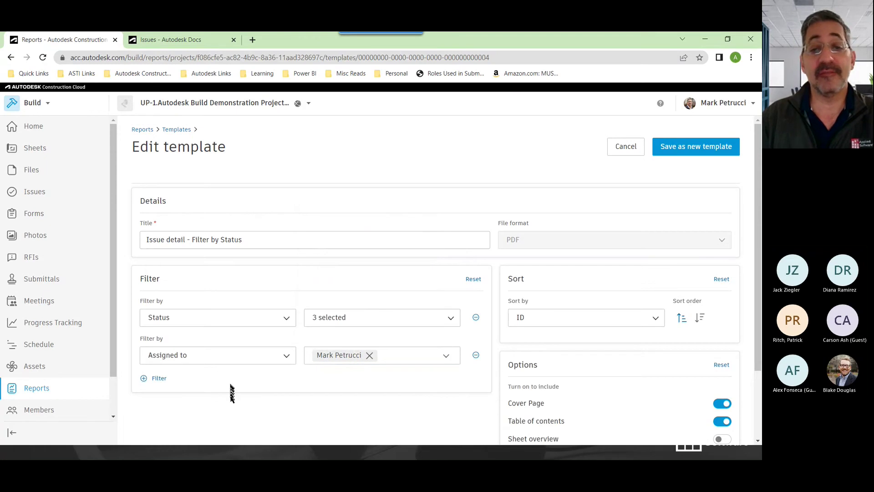
Add a third filter on Due date
left_click(157, 379)
scroll(271, 391, "down", 2)
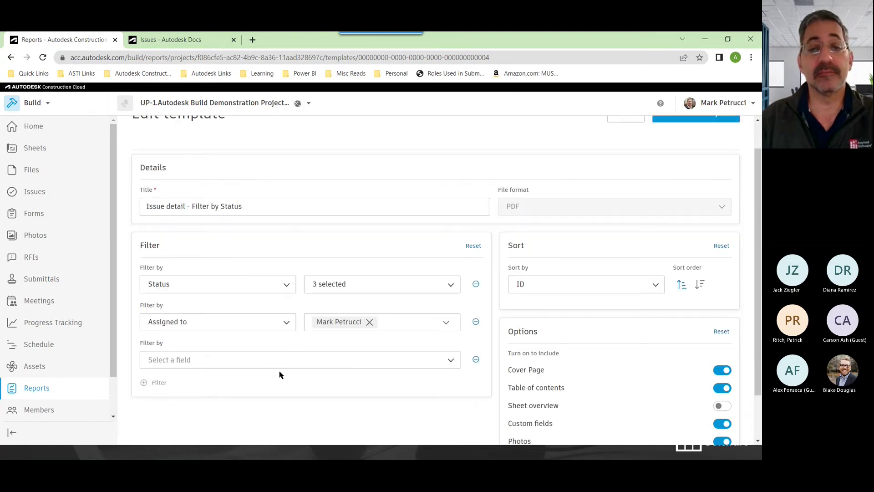
left_click(188, 305)
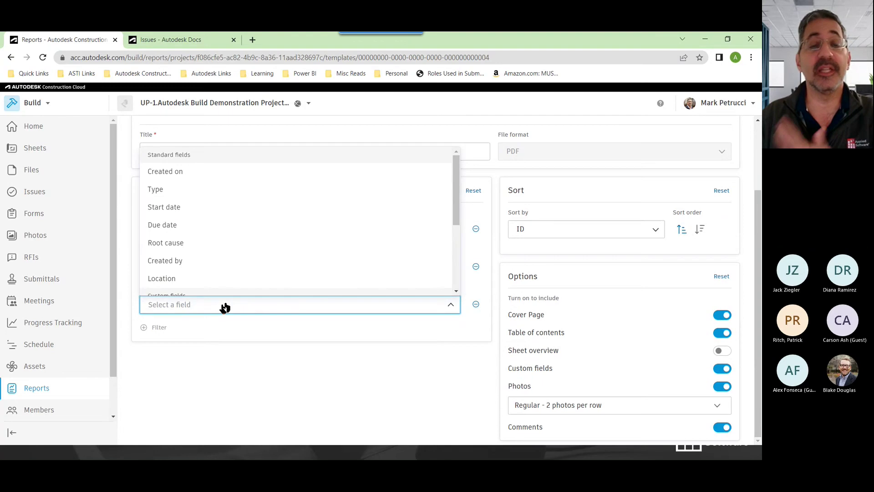
left_click(194, 226)
Set the Due date filter to Overdue and retitle the template for overdue issues assigned to the member
left_click(364, 309)
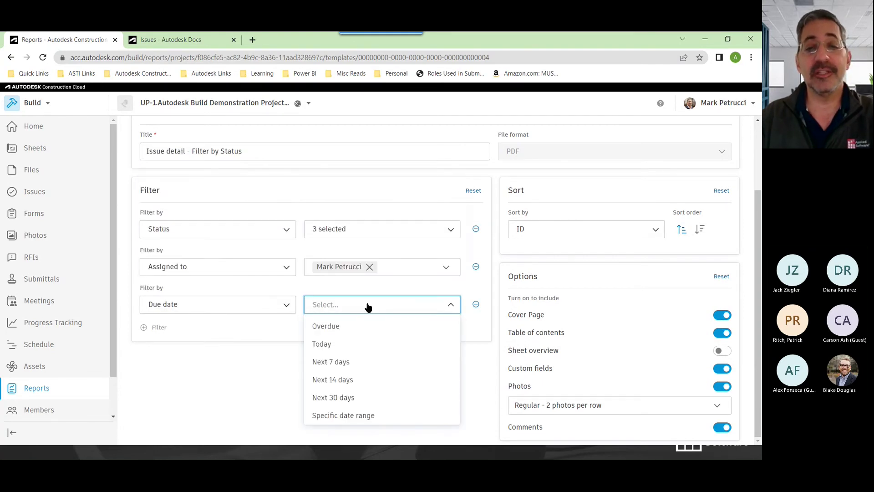
left_click(342, 327)
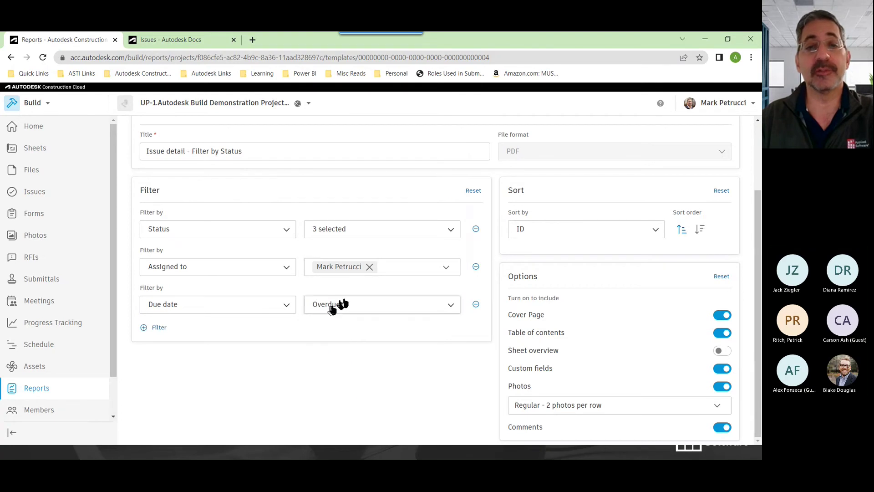
scroll(338, 302, "up", 2)
left_click(268, 237)
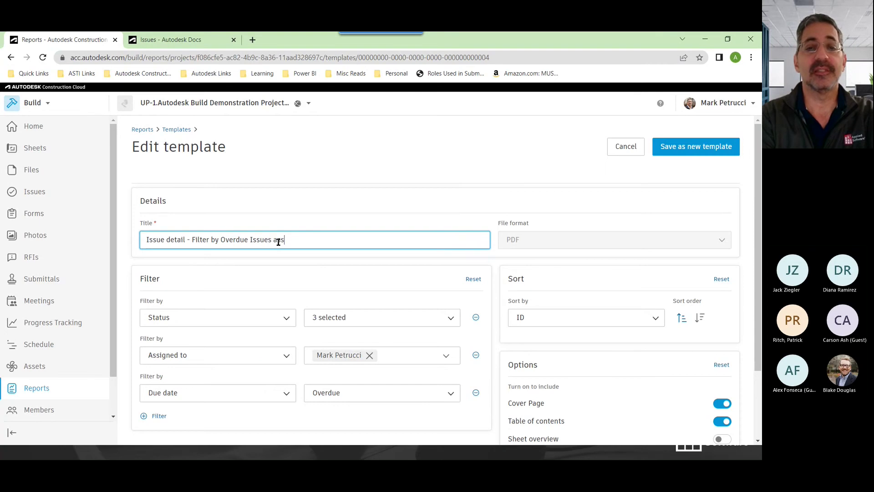
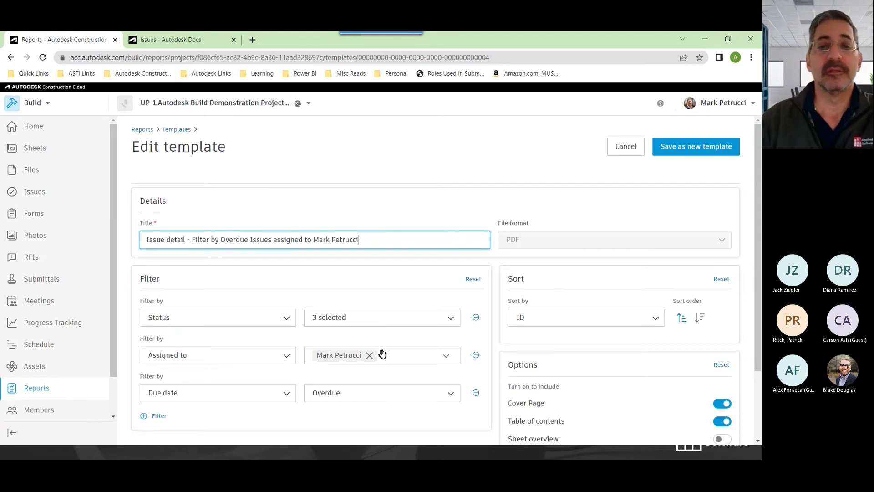
scroll(383, 353, "down", 2)
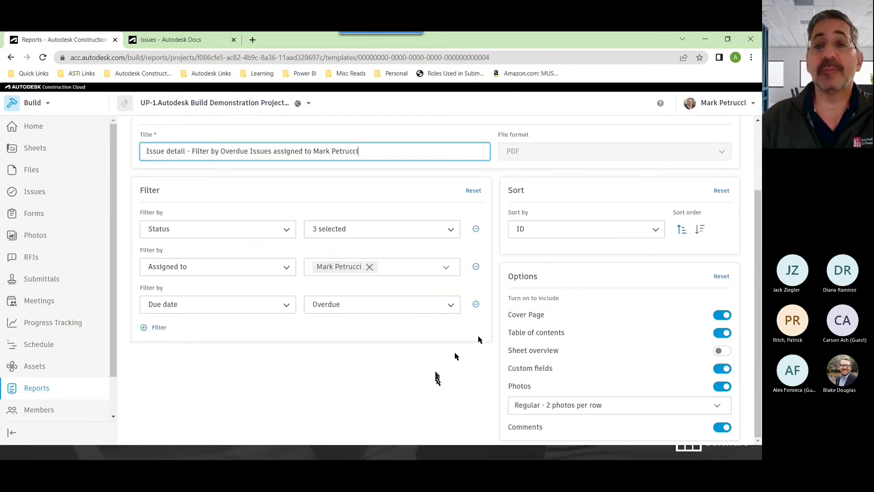
Sort the report by Due date in descending order
left_click(575, 233)
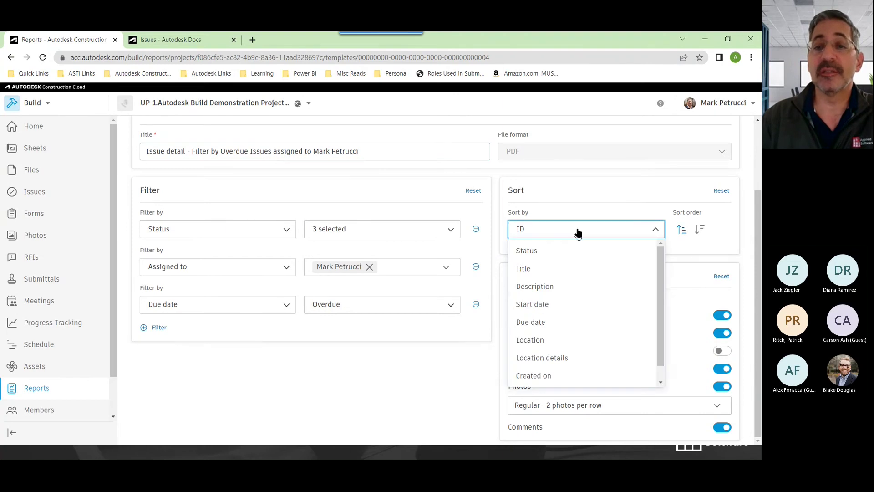
left_click(550, 324)
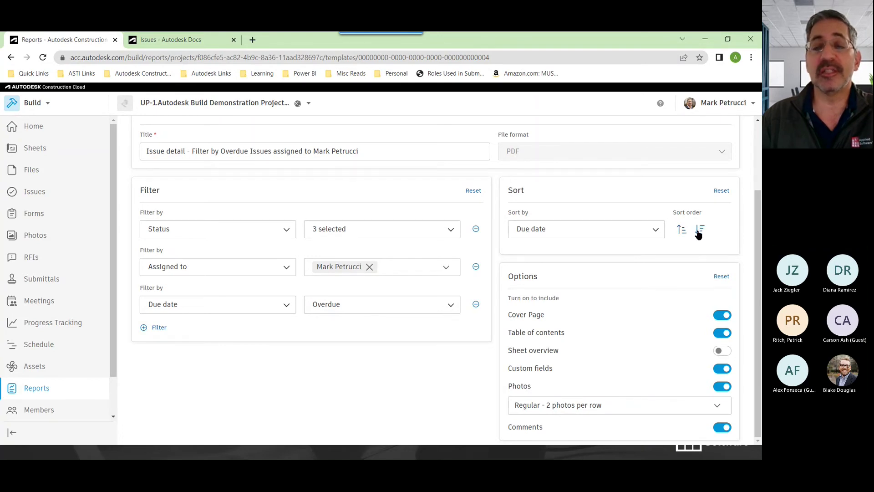
left_click(699, 230)
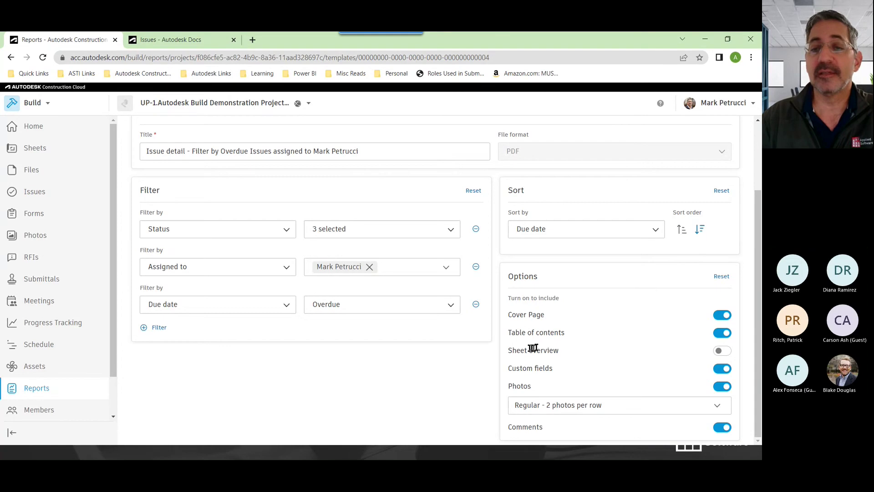
Turn on Sheet overview and keep photos at Regular - 2 photos per row
left_click_drag(512, 350, 561, 356)
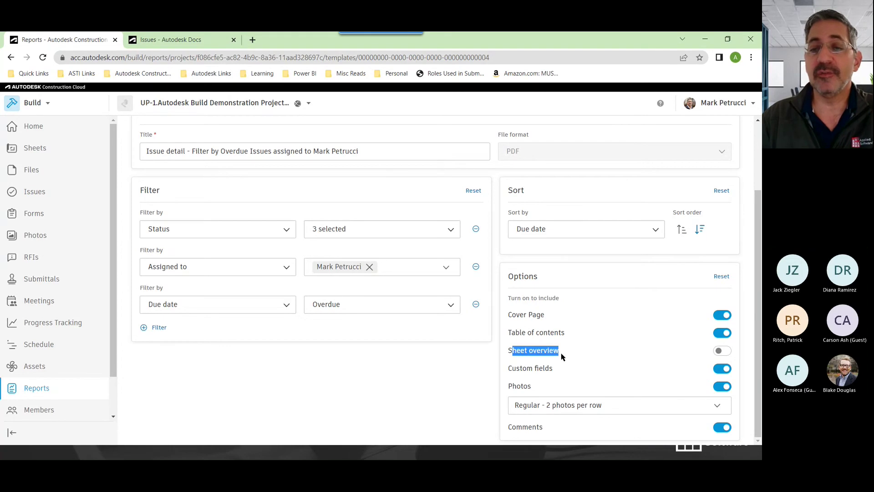
left_click(514, 370)
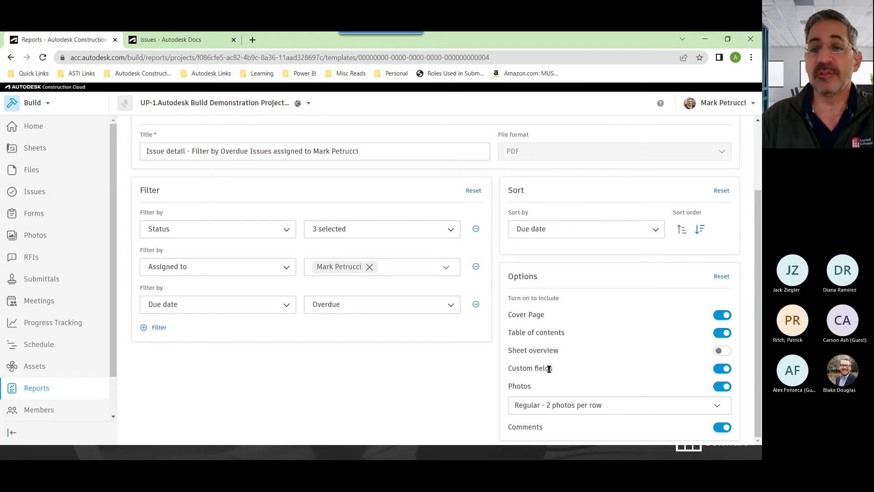
left_click_drag(509, 351, 558, 353)
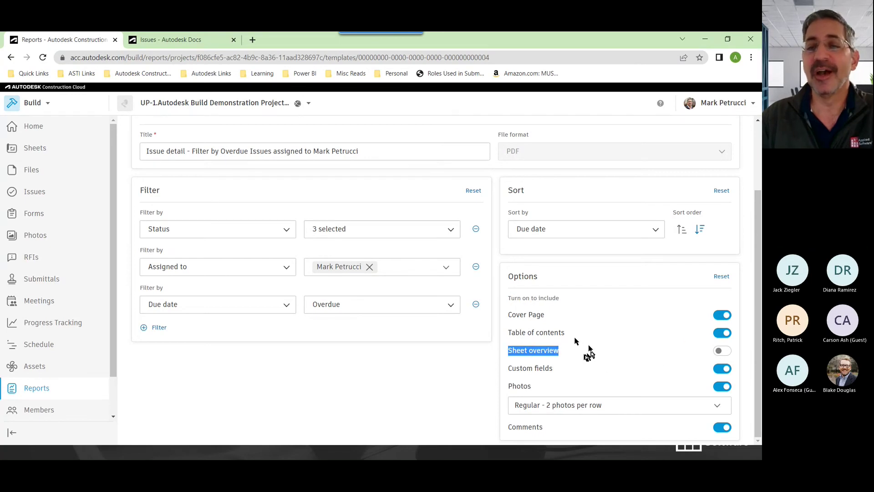
left_click(723, 351)
left_click(552, 354)
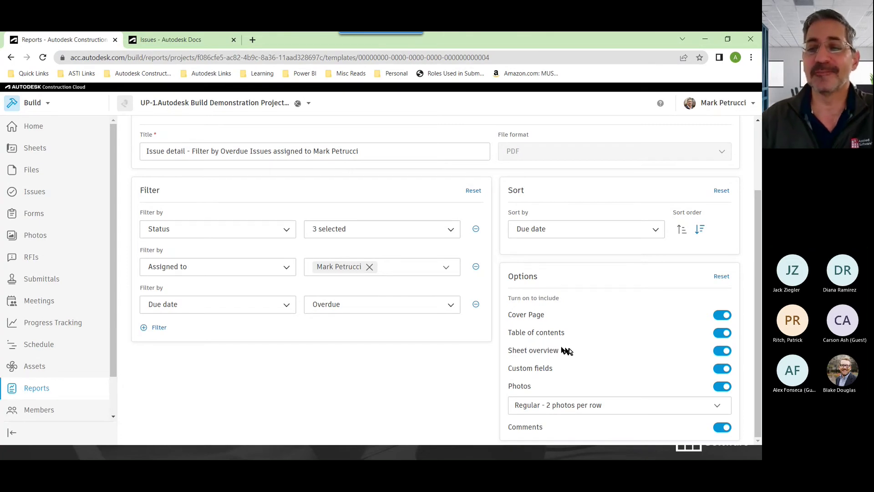
left_click(582, 409)
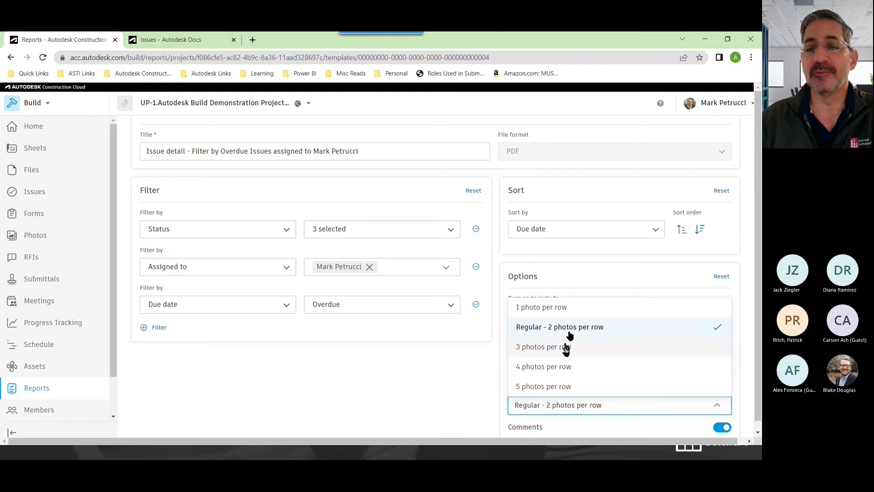
left_click(596, 432)
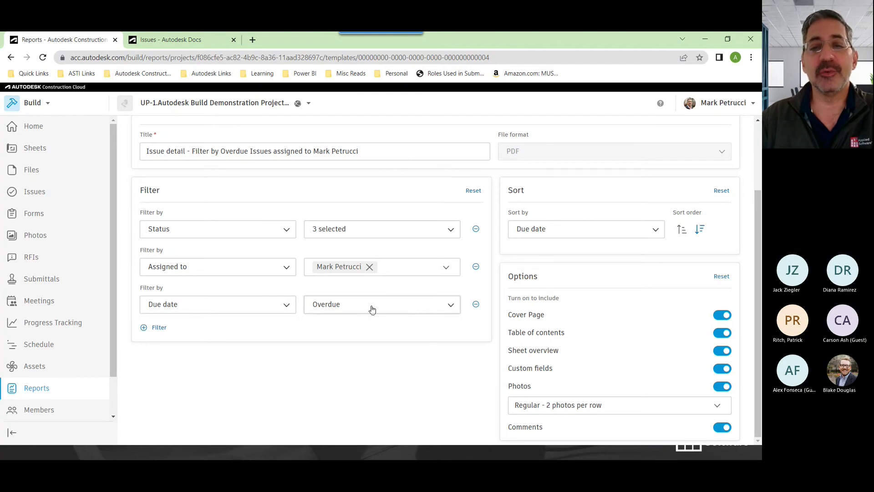
Remove the Due date filter, change 'Overdue' to 'Open' in the title, and save as a new template
left_click(476, 304)
scroll(384, 309, "up", 2)
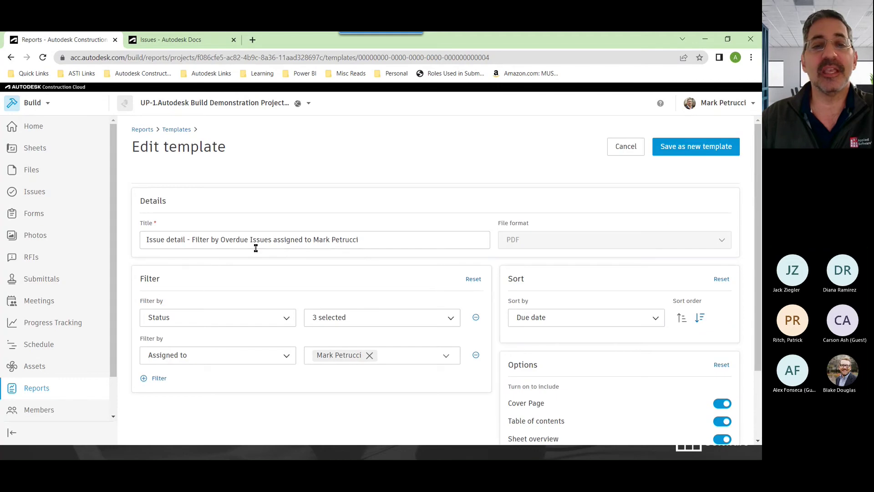
left_click(250, 238)
double_click(226, 239)
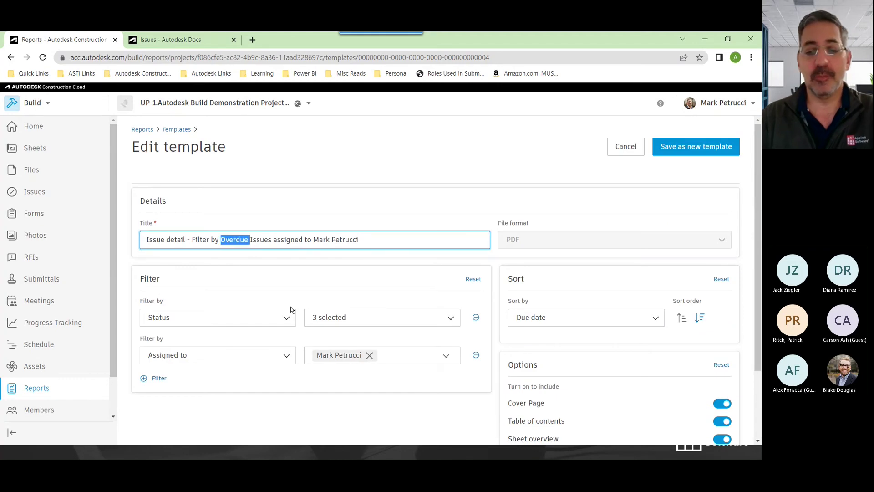
type("Open")
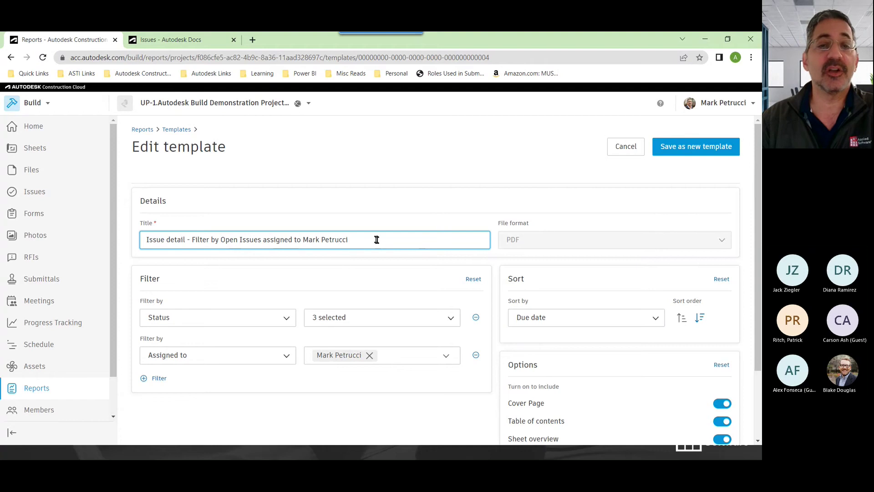
left_click_drag(366, 239, 127, 243)
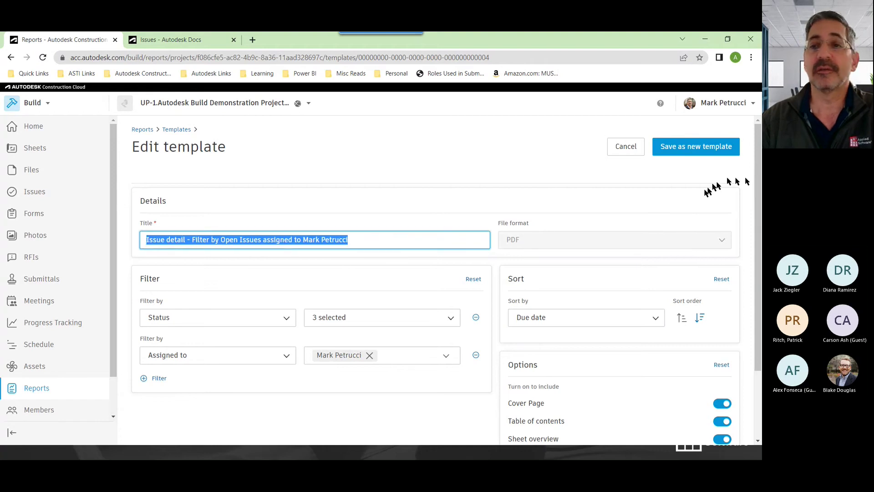
left_click(684, 153)
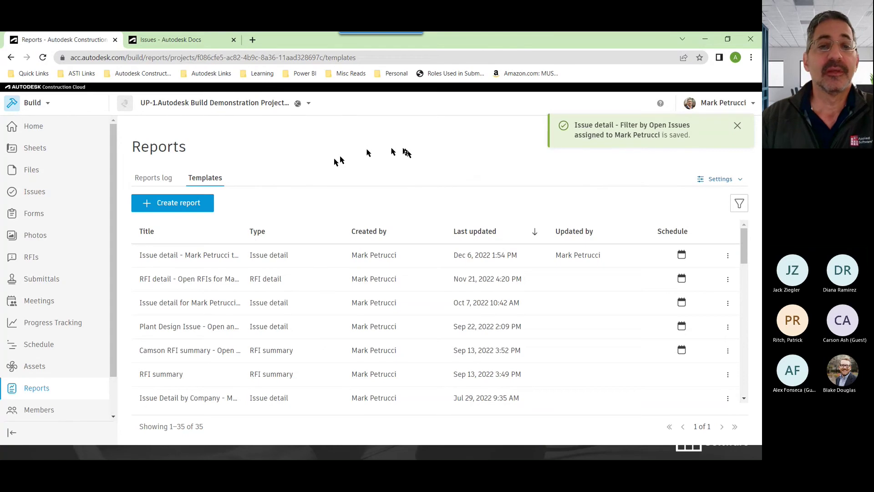
Run a report from the new 'Issue detail - Filter by Open Issues assigned to' template
left_click(737, 126)
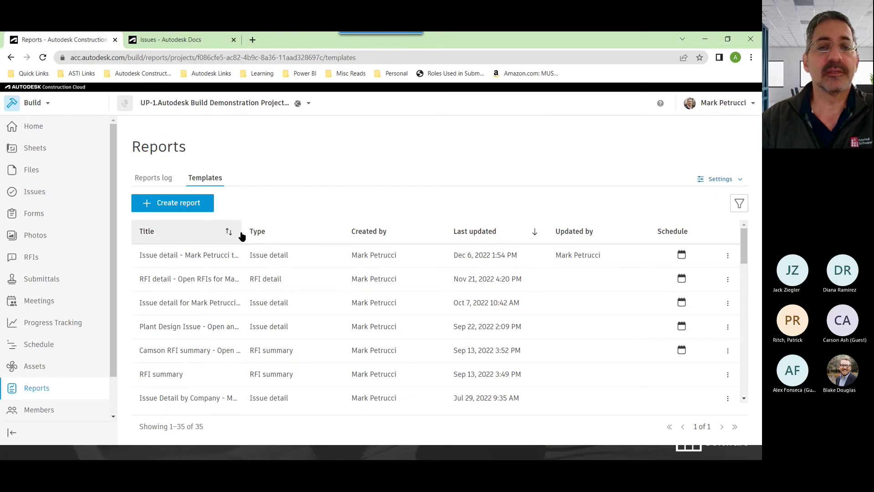
left_click(162, 181)
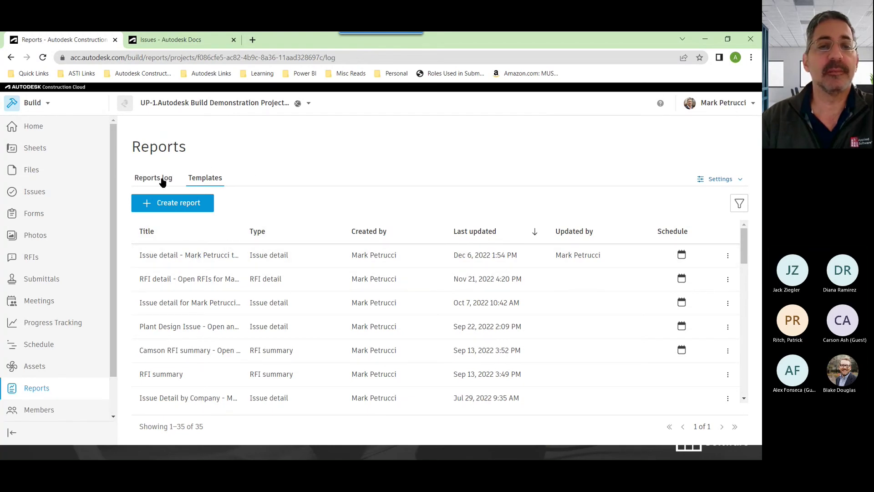
left_click(205, 179)
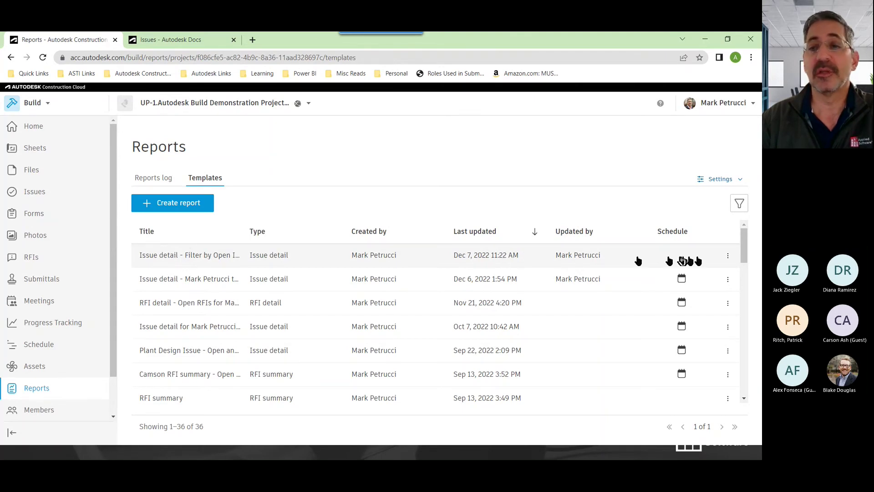
left_click(727, 256)
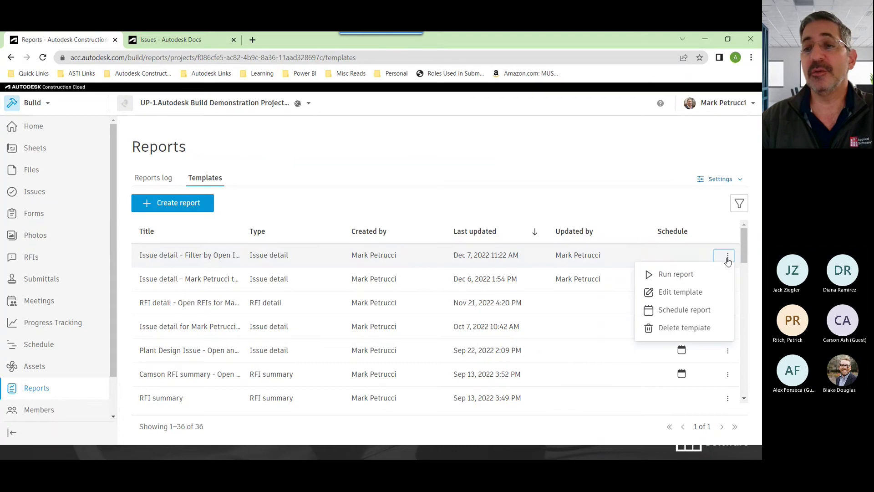
left_click(679, 274)
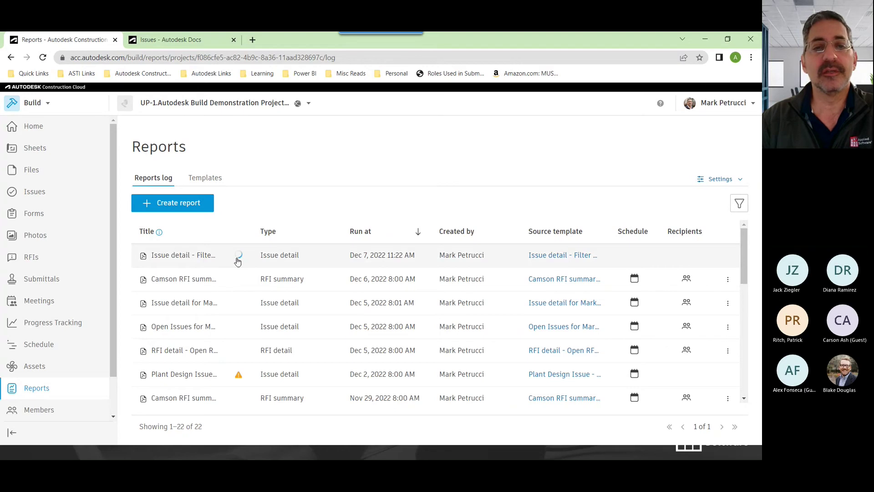
left_click(202, 182)
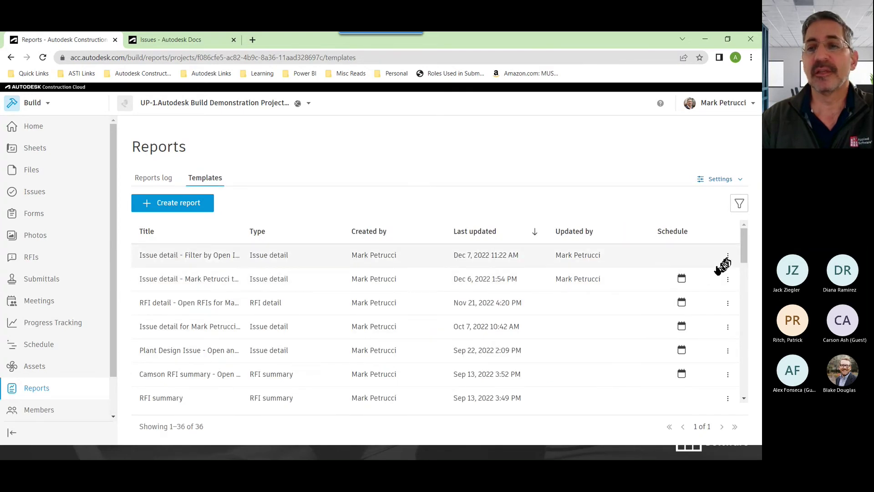
left_click(727, 256)
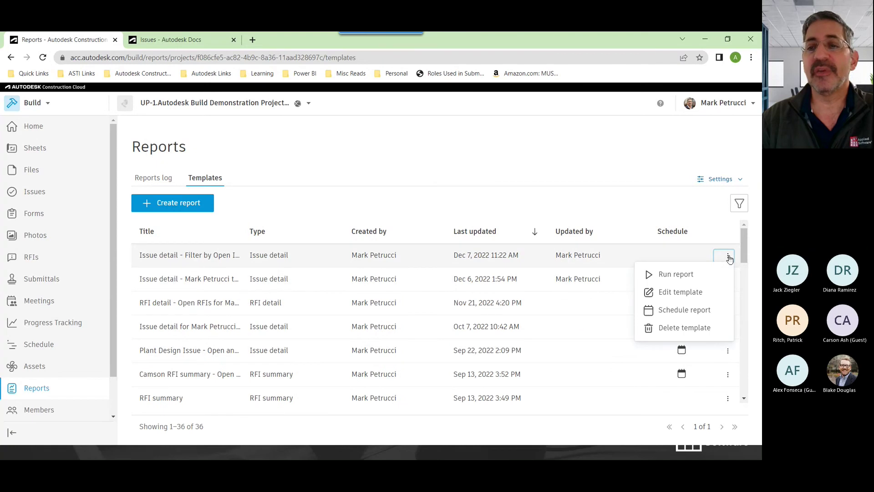
Schedule the open-issues template Weekly, running on Monday instead of Wednesday at 8:00 AM
left_click(695, 312)
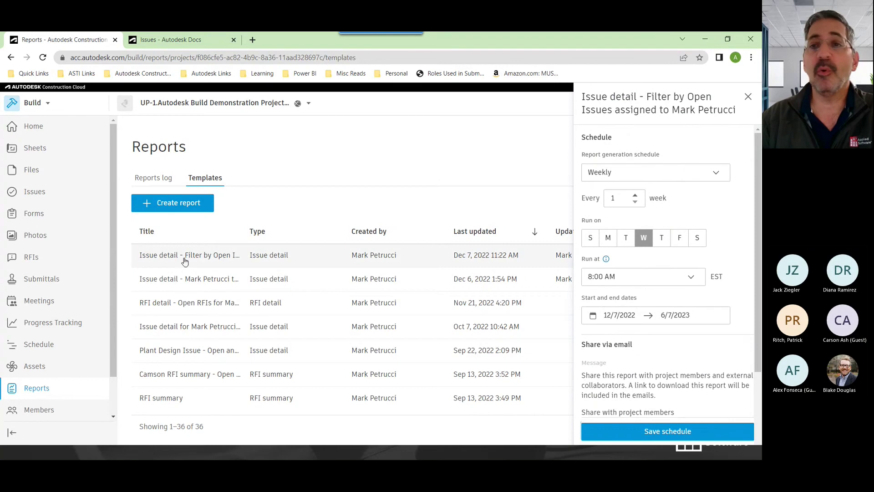
left_click_drag(596, 97, 694, 109)
left_click(650, 177)
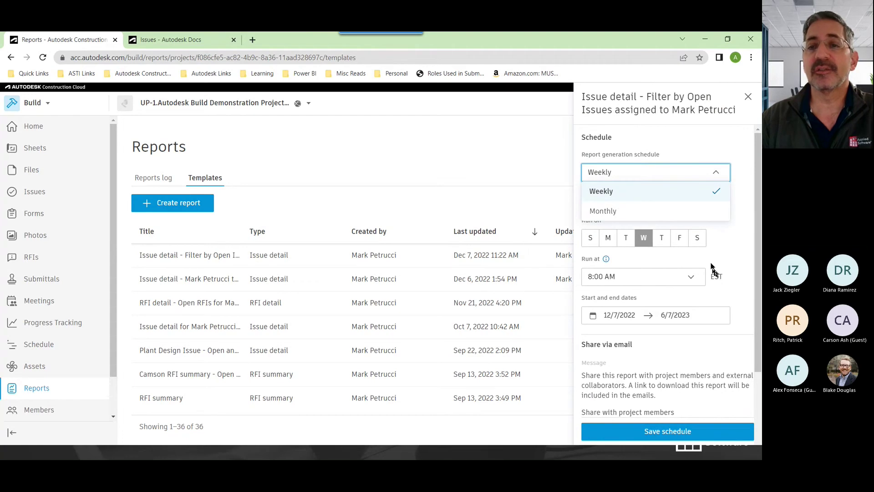
left_click(646, 191)
left_click(608, 238)
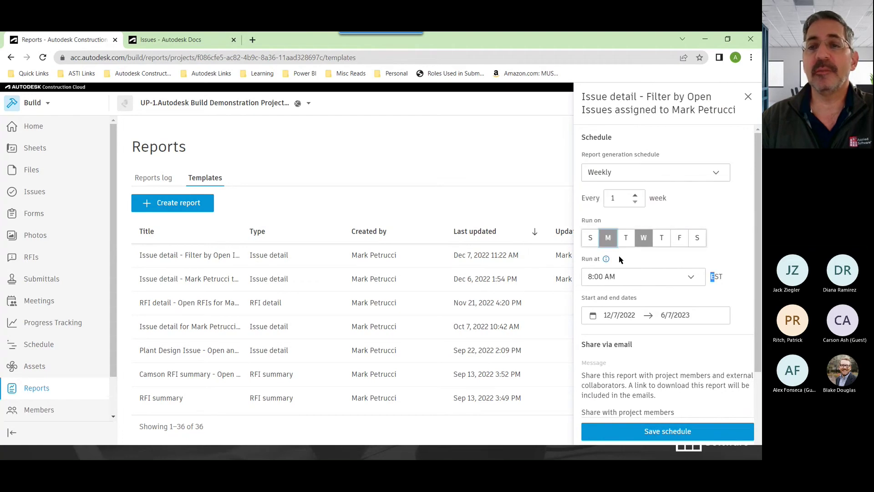
left_click(646, 236)
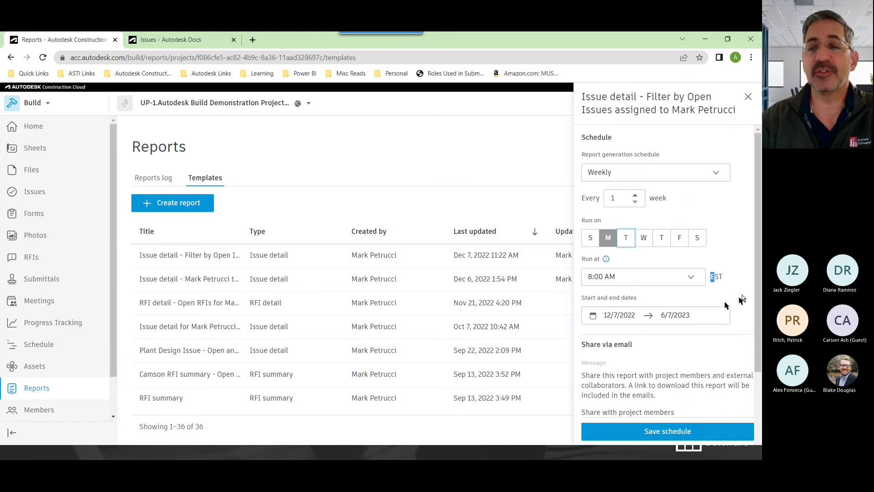
left_click_drag(757, 291, 757, 387)
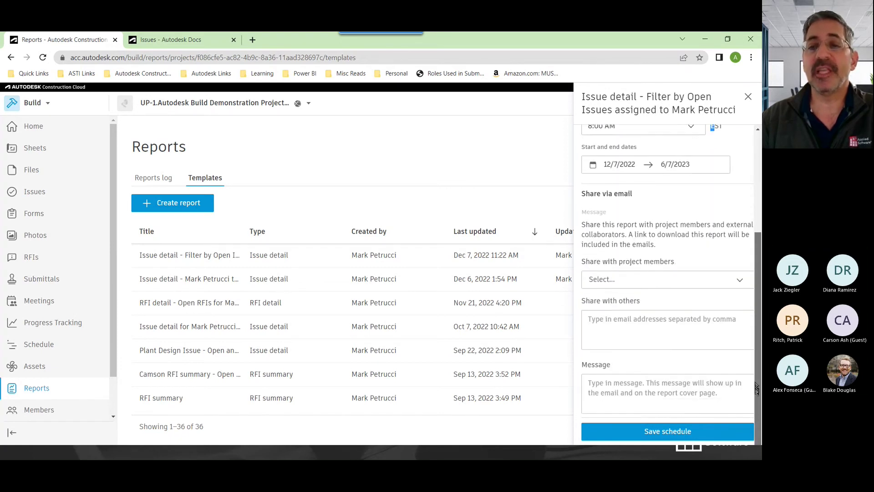
Share the report schedule with the project member found by a name search
left_click(636, 281)
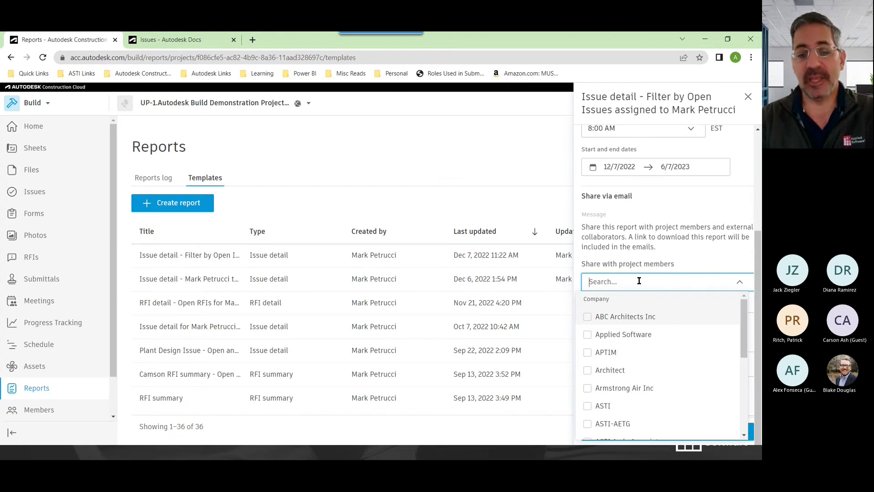
type("mark")
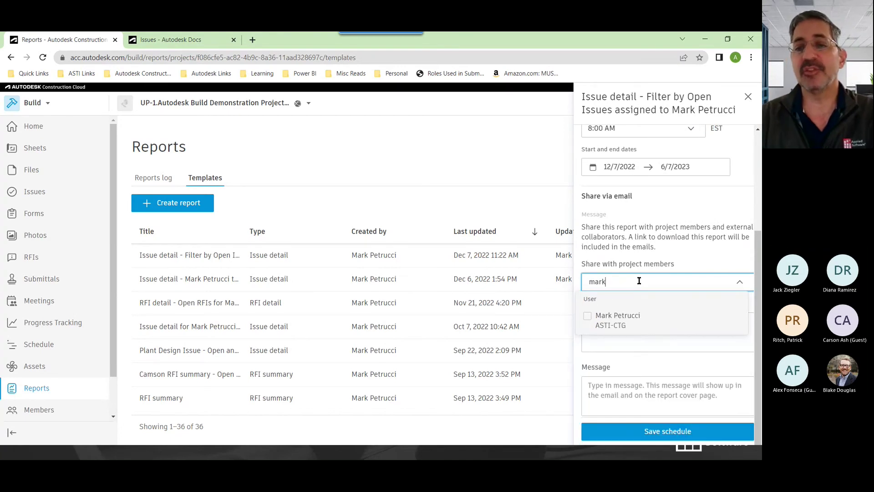
left_click(603, 318)
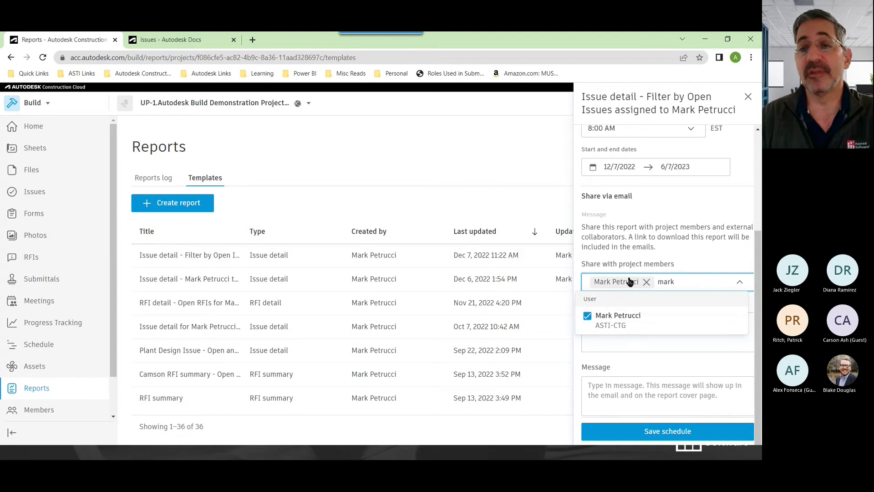
left_click(658, 236)
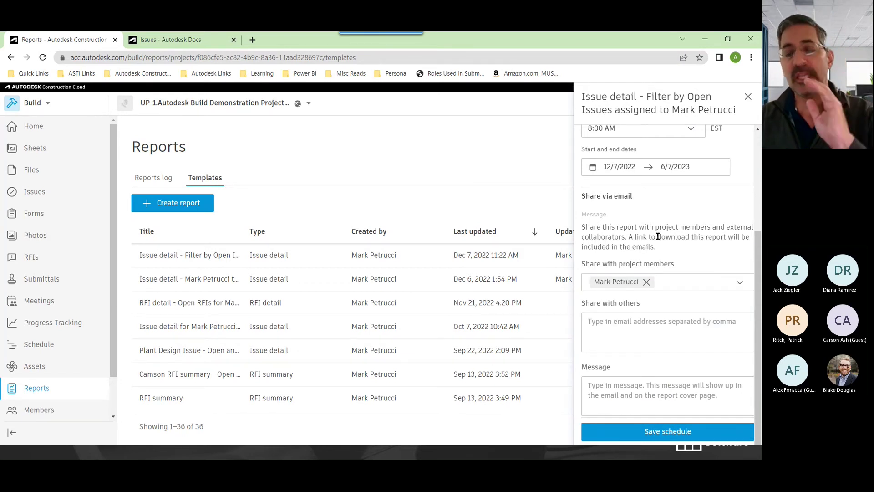
Add an outside e-mail recipient and the message 'Here', then save the weekly schedule
scroll(669, 253, "down", 1)
left_click(655, 319)
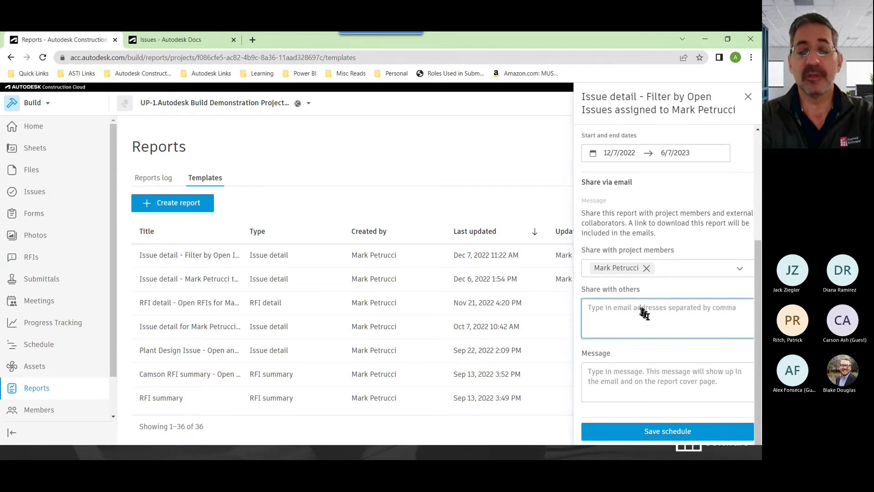
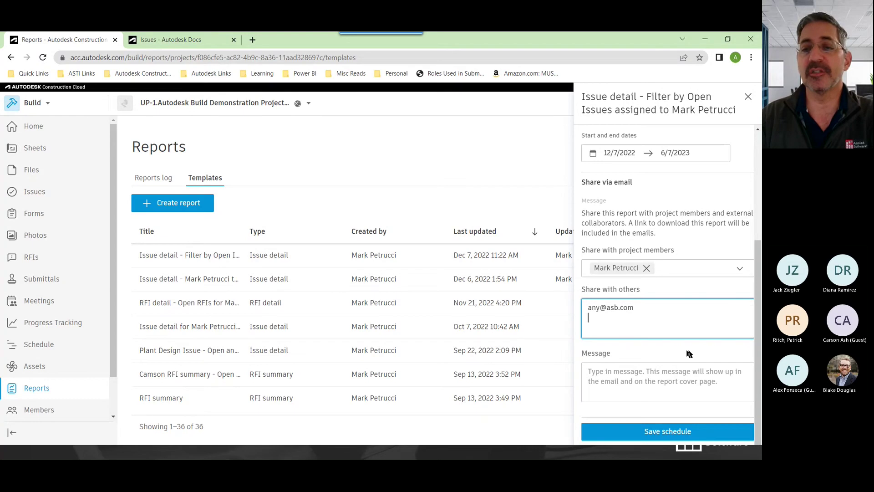
left_click(687, 374)
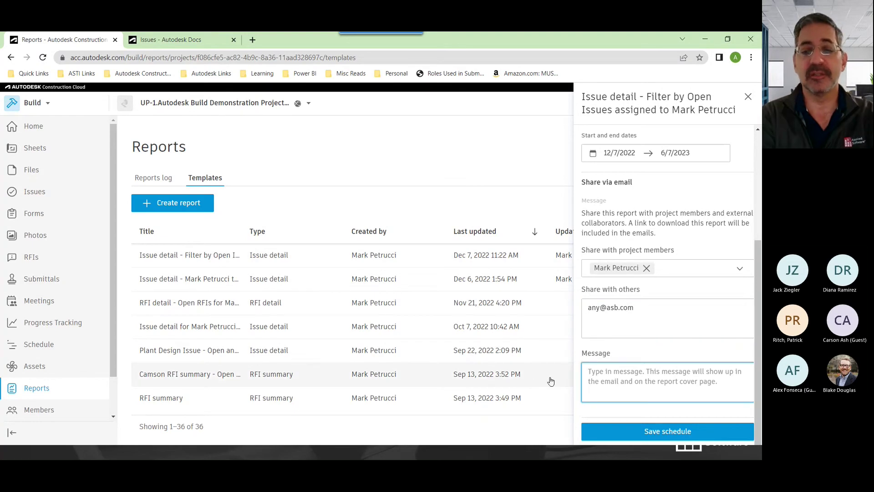
type("Here is you open issues")
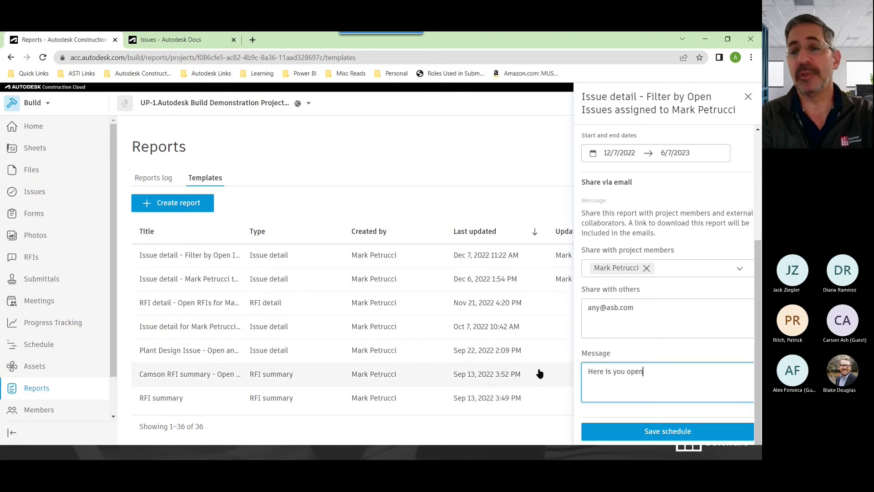
left_click(667, 431)
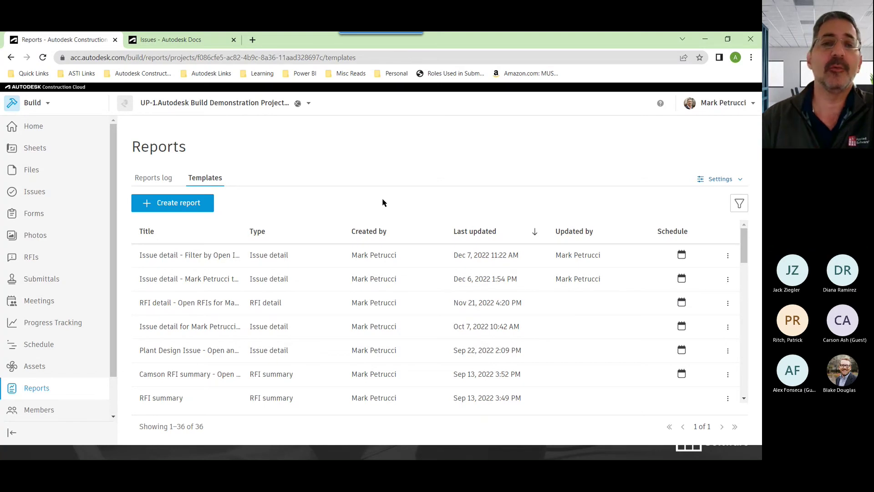
Download the latest Issue detail report run from the Reports log as PDF and open it
left_click(166, 181)
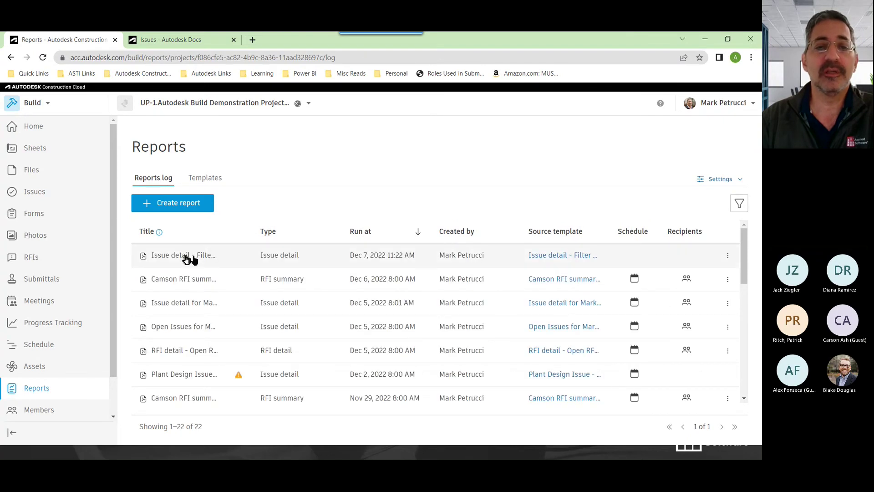
left_click(728, 256)
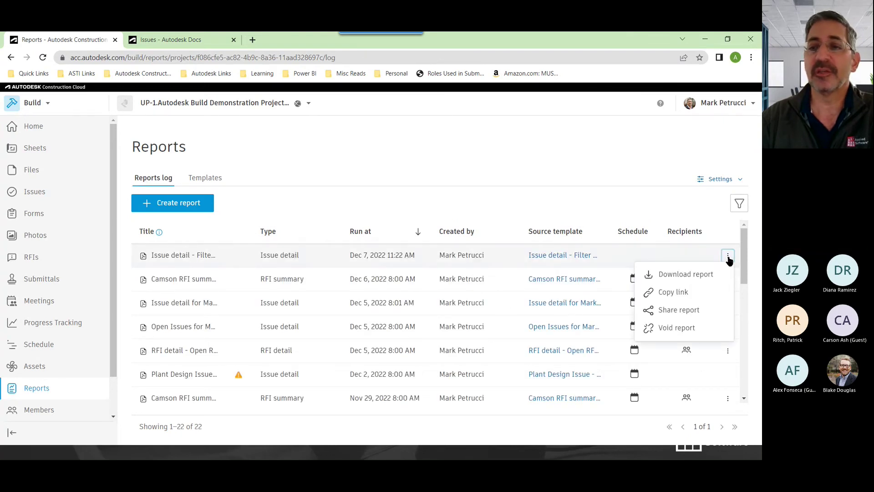
left_click(697, 276)
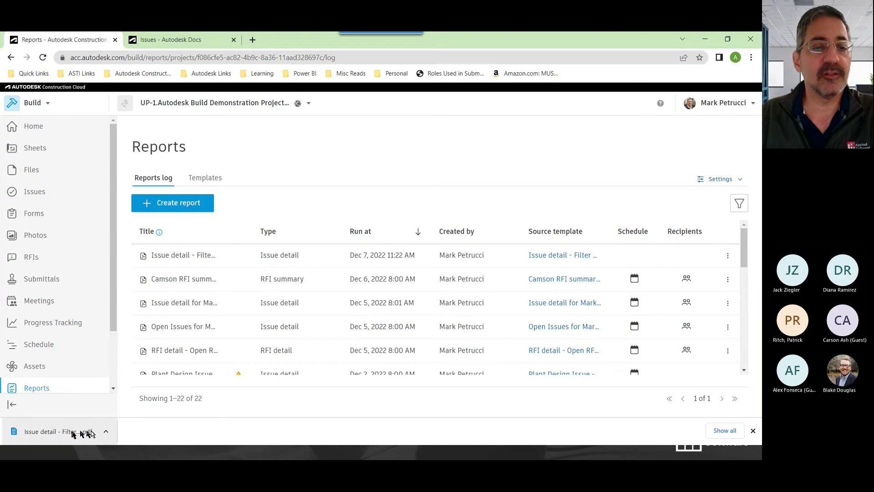
left_click(69, 431)
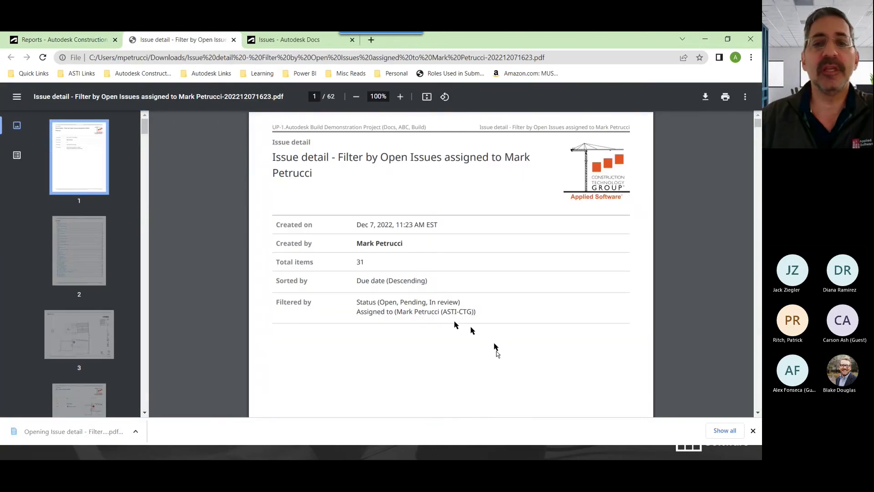
Highlight the cover's title, Created on, Created by, Sorted by and Filtered by values, then reach page 2
left_click_drag(273, 158, 403, 176)
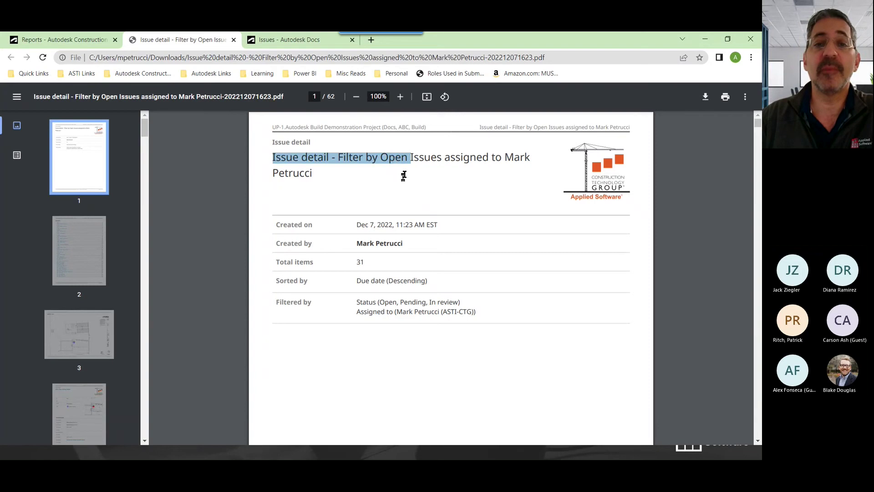
left_click_drag(358, 225, 433, 225)
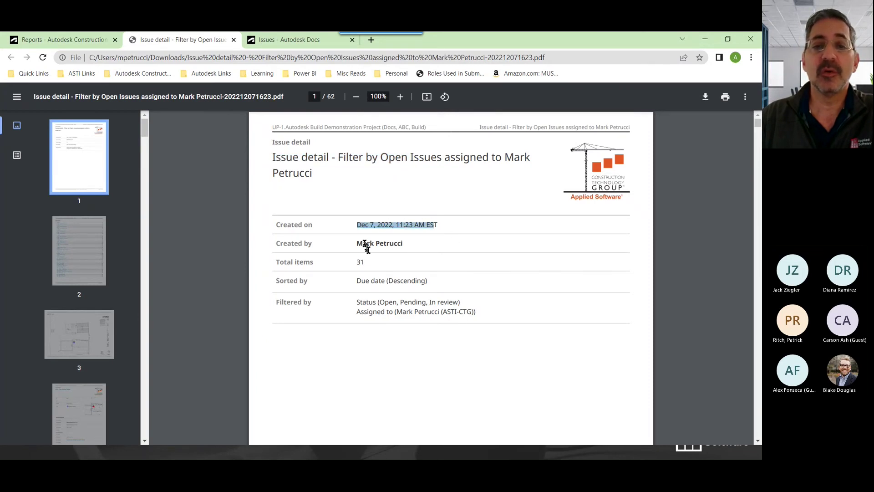
left_click_drag(357, 244, 423, 241)
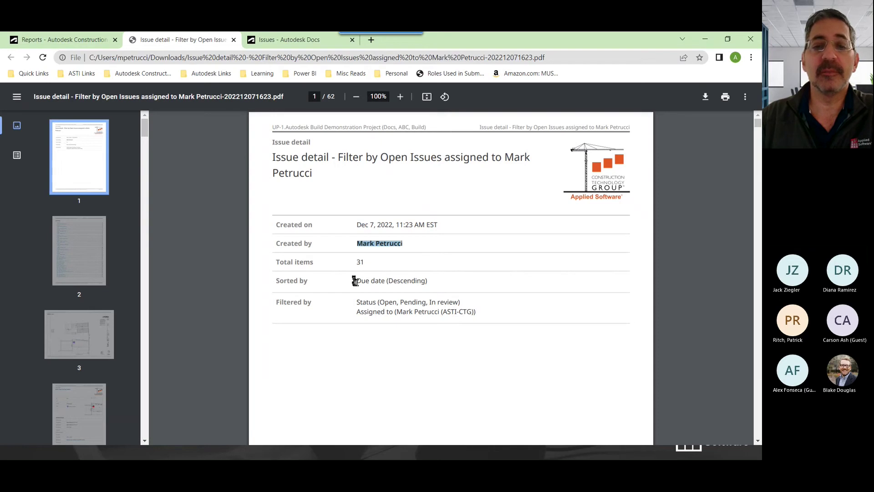
left_click_drag(354, 281, 473, 283)
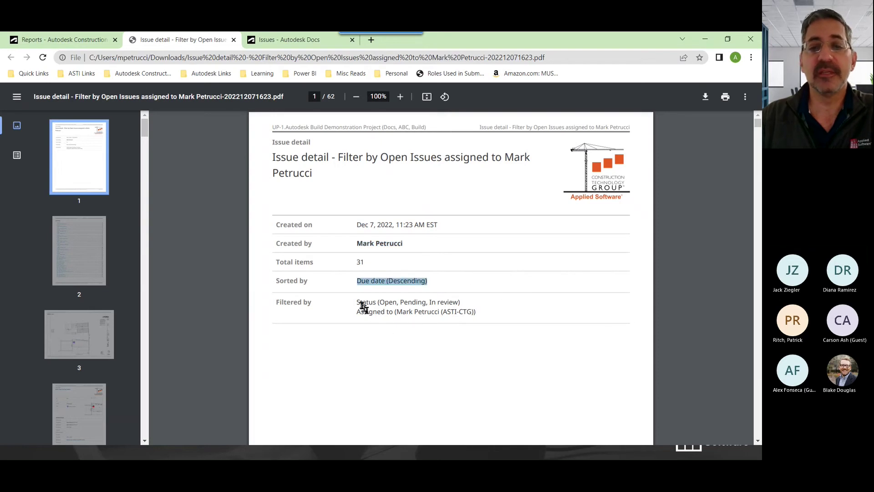
left_click_drag(363, 306, 497, 305)
left_click(504, 359)
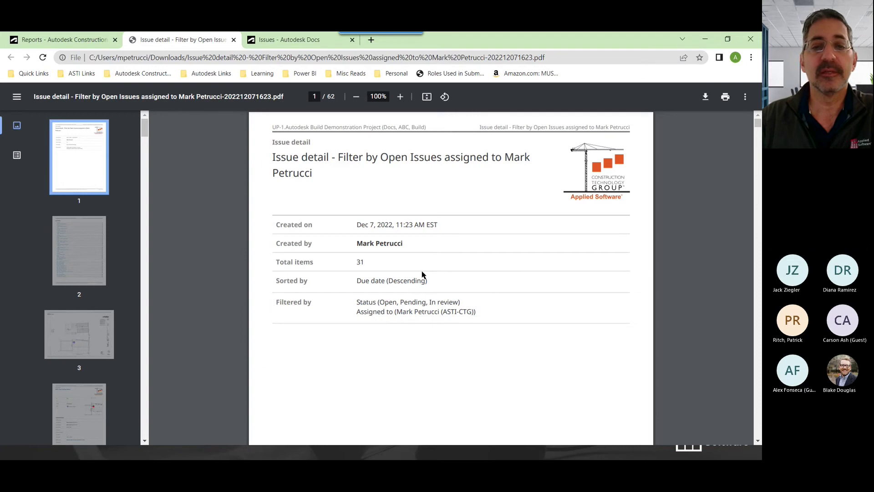
scroll(419, 264, "down", 10)
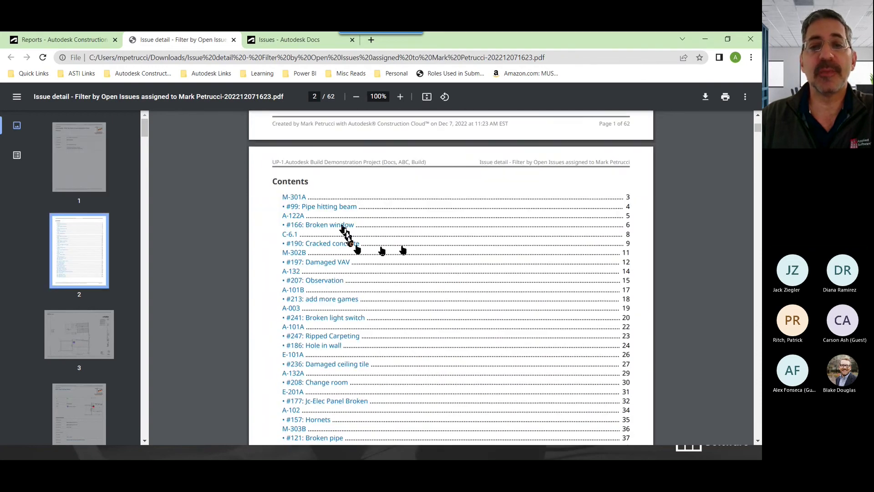
Scroll through the Contents and M-301A drawing to issue #99 and highlight its title
scroll(364, 312, "down", 2)
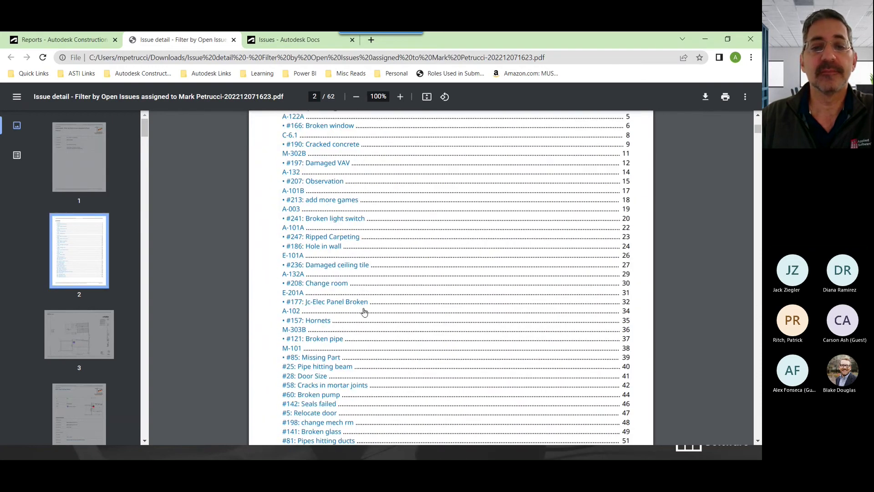
scroll(364, 312, "down", 4)
scroll(364, 301, "down", 6)
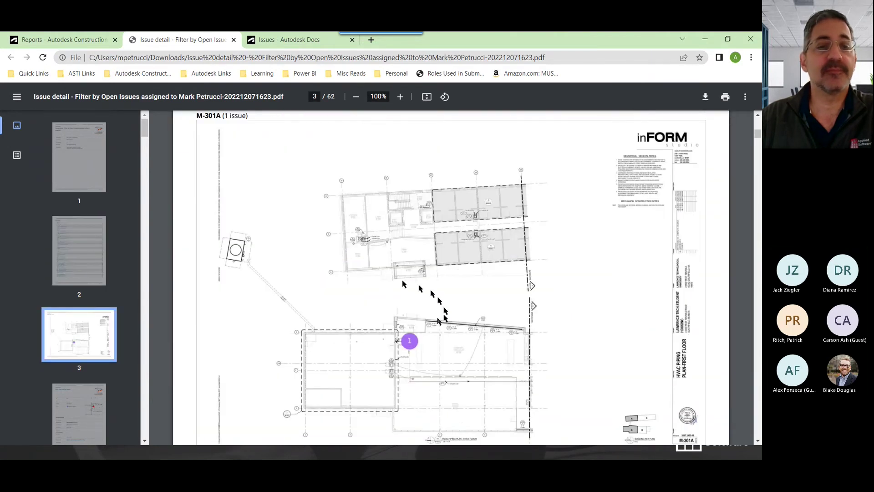
scroll(437, 328, "down", 2)
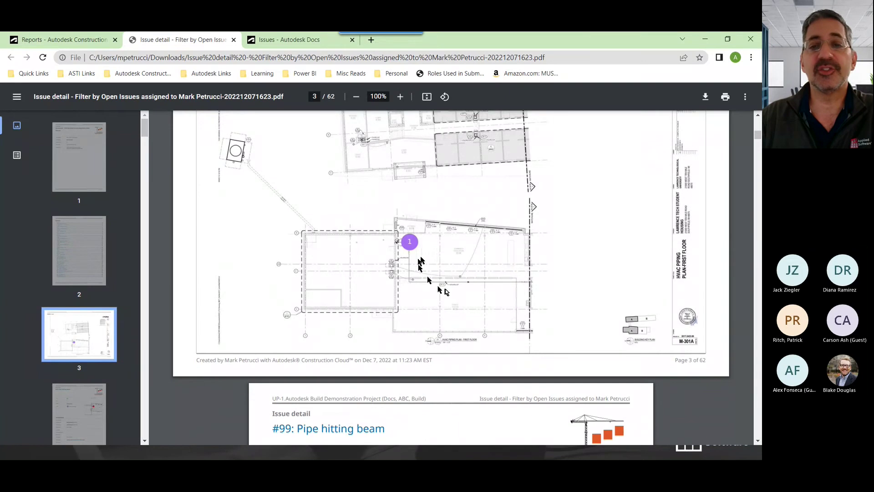
scroll(451, 292, "up", 2)
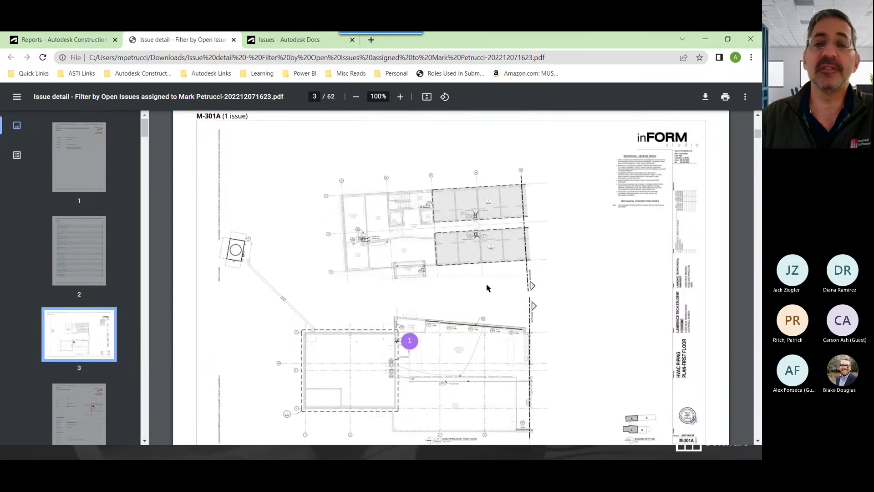
scroll(487, 288, "down", 2)
scroll(387, 264, "down", 4)
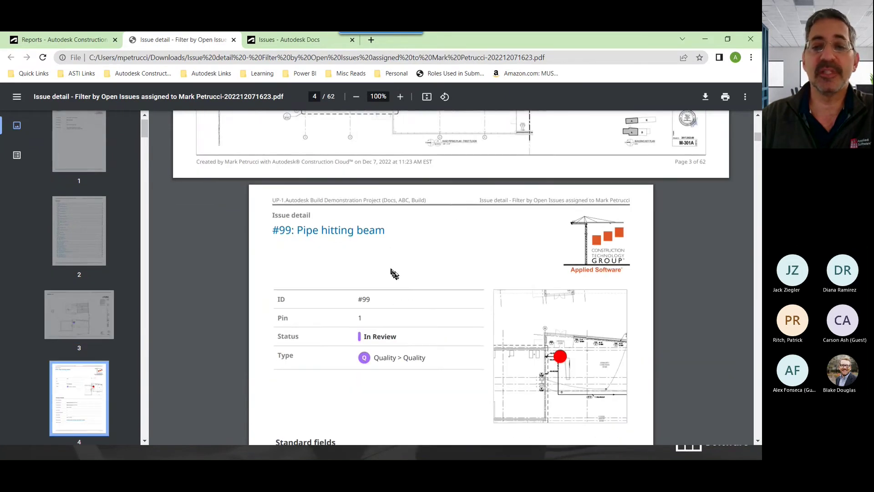
scroll(395, 273, "up", 4)
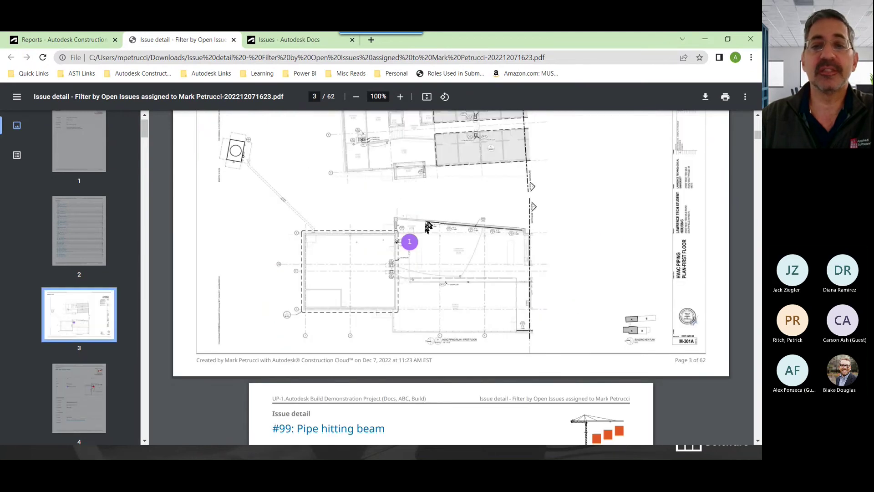
scroll(427, 231, "up", 2)
scroll(427, 231, "down", 4)
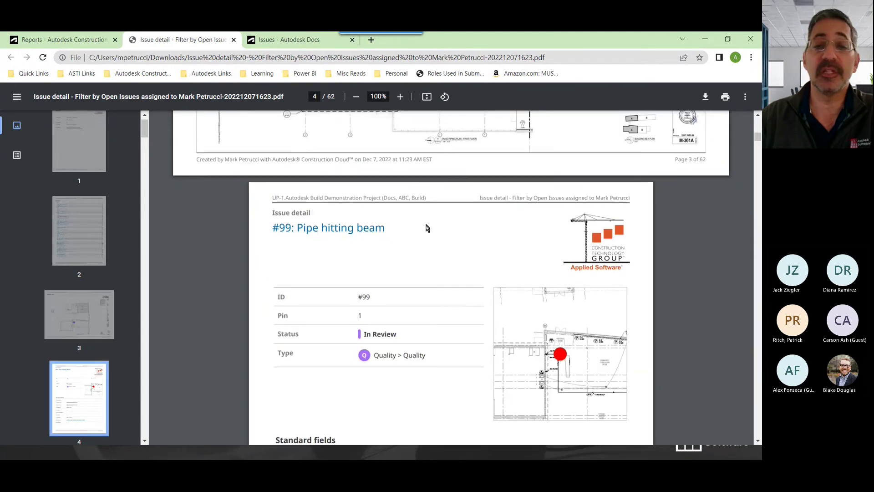
scroll(429, 228, "down", 2)
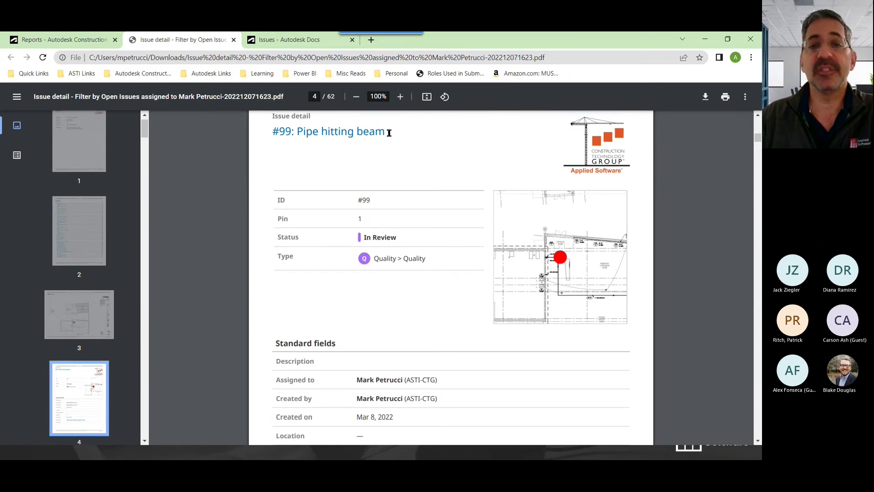
left_click_drag(388, 133, 271, 135)
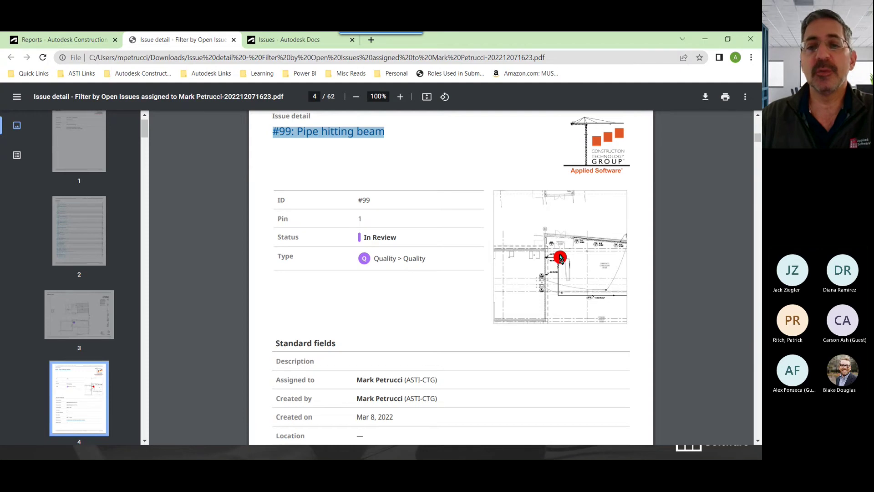
Move on to page 6, issue #166: Broken window
scroll(555, 264, "down", 15)
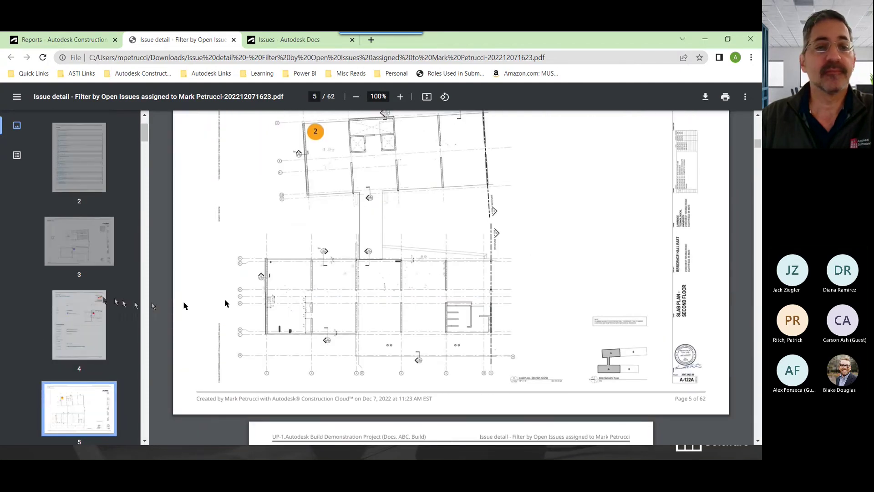
scroll(81, 280, "down", 6)
scroll(80, 281, "up", 3)
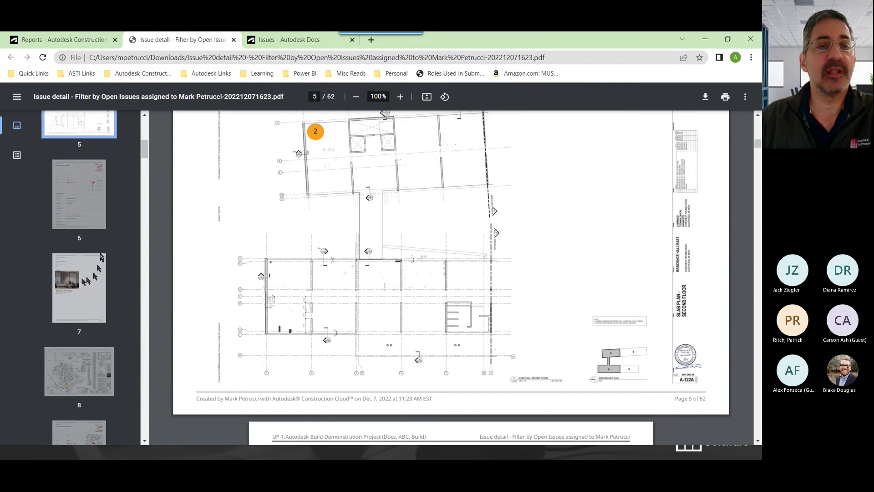
left_click(79, 195)
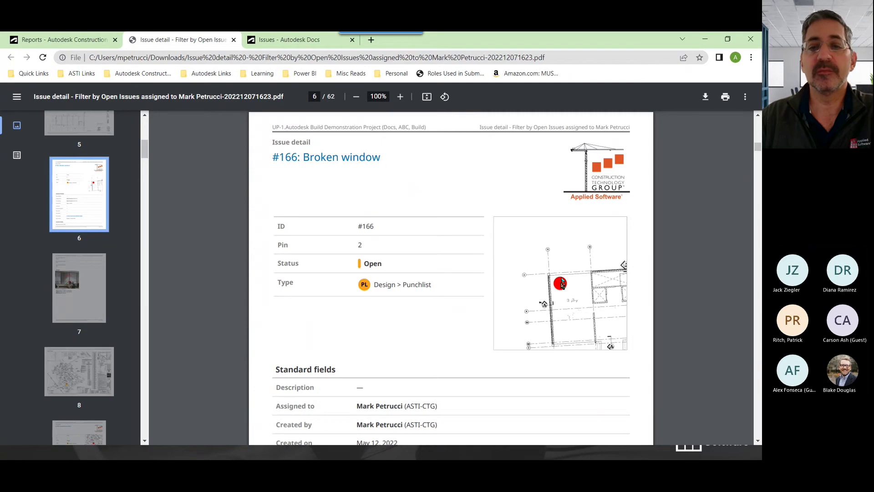
Page through the report and jump to page 8
scroll(559, 294, "down", 10)
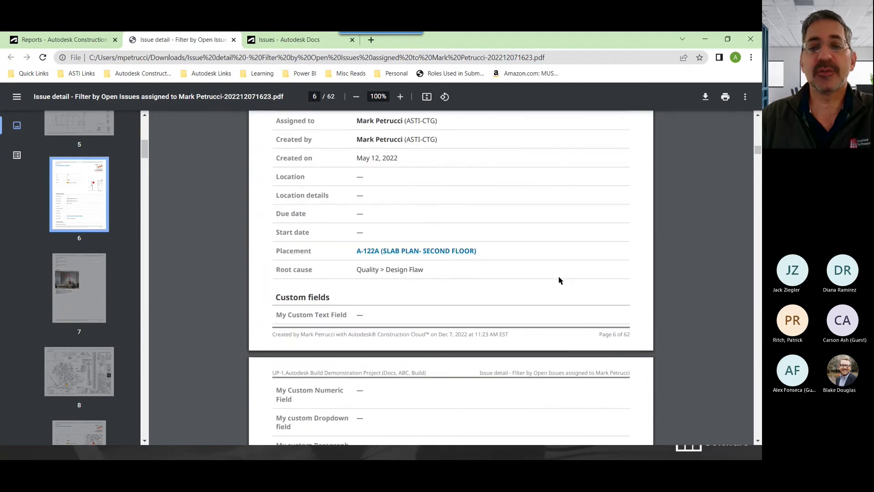
scroll(560, 280, "down", 5)
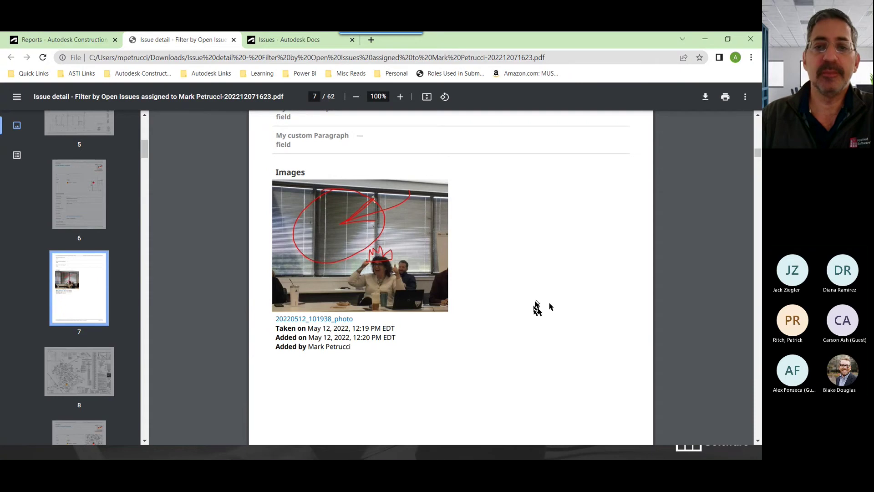
scroll(489, 343, "down", 3)
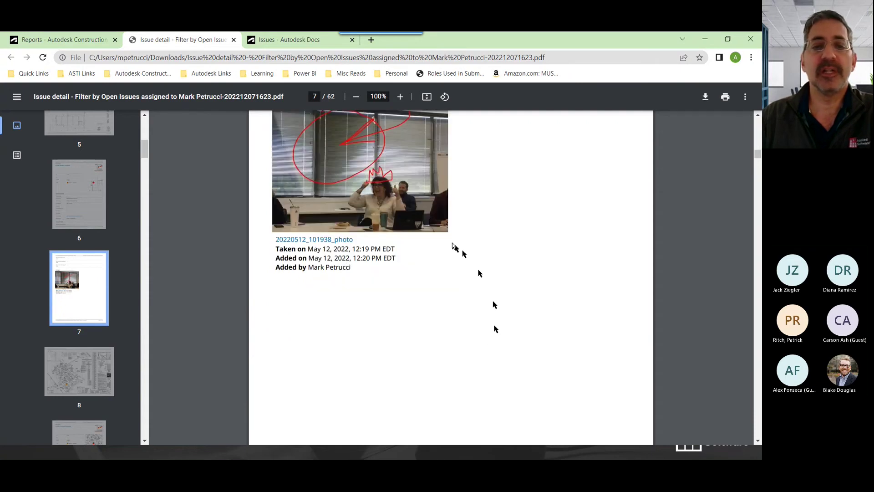
scroll(477, 245, "up", 1)
scroll(91, 296, "down", 2)
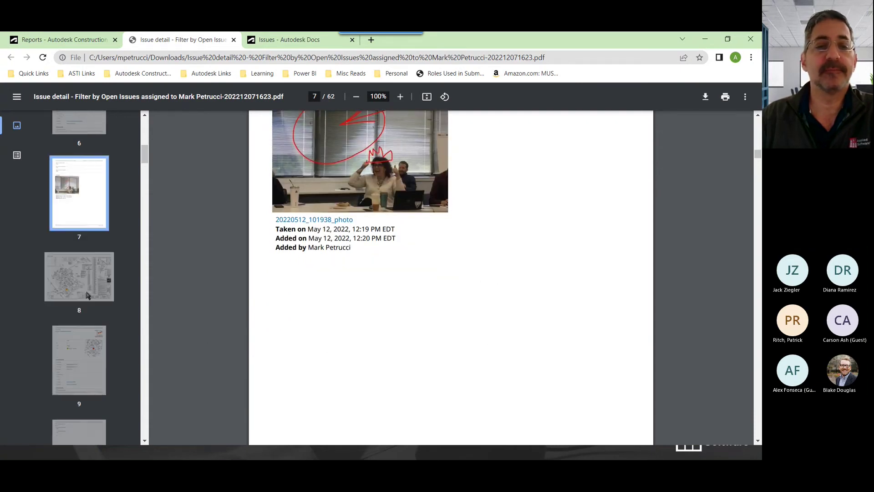
left_click(91, 279)
Jump to page 9 and read issue #190: Cracked concrete
scroll(407, 300, "down", 2)
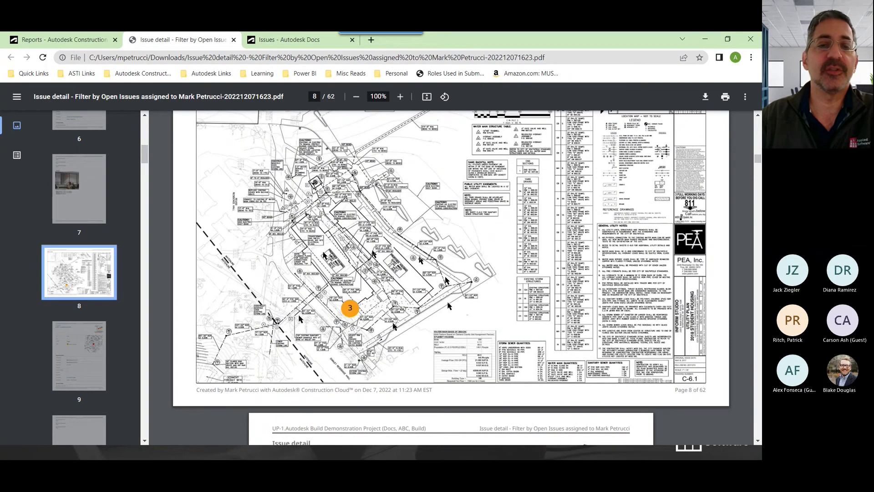
scroll(366, 302, "down", 2)
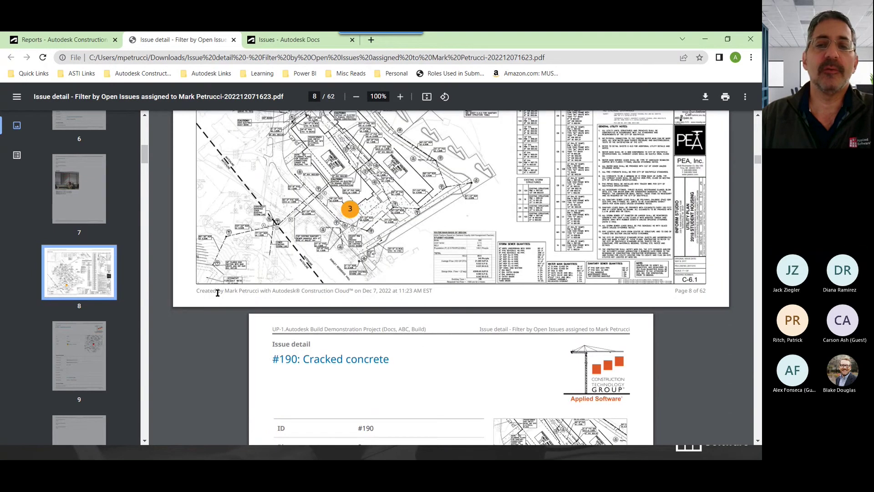
left_click(82, 363)
scroll(103, 262, "down", 4)
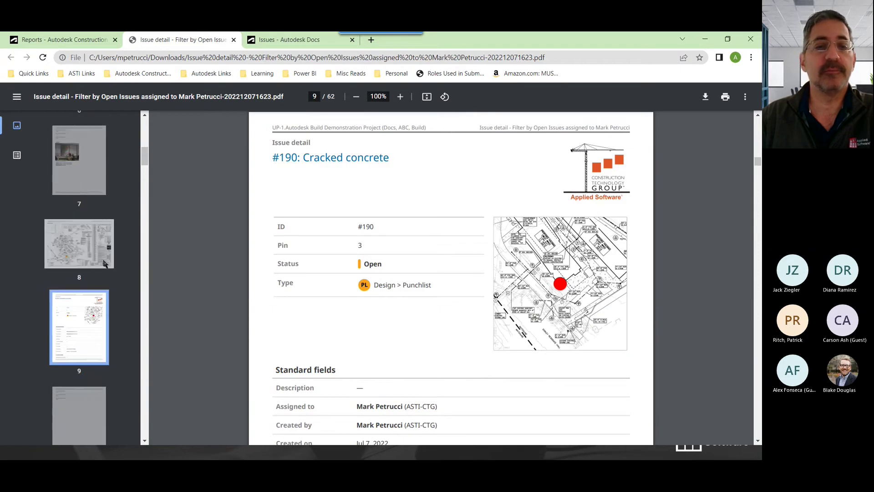
scroll(102, 262, "down", 10)
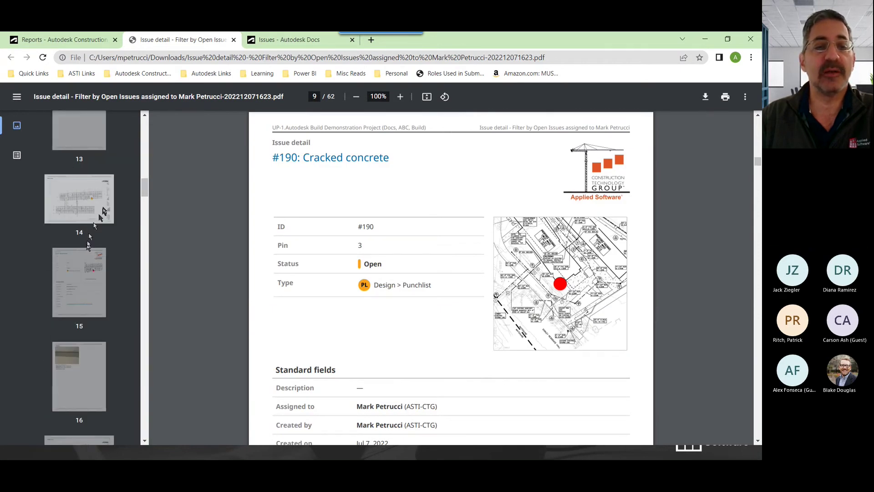
scroll(104, 220, "down", 8)
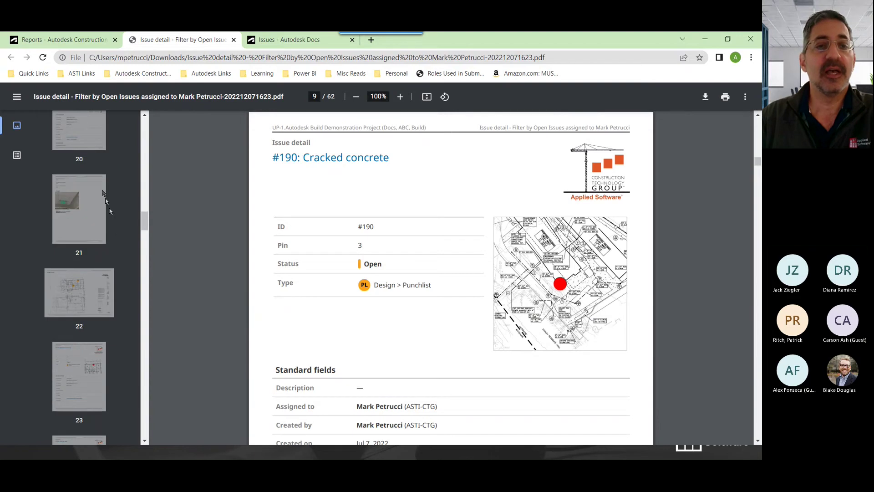
scroll(114, 223, "down", 10)
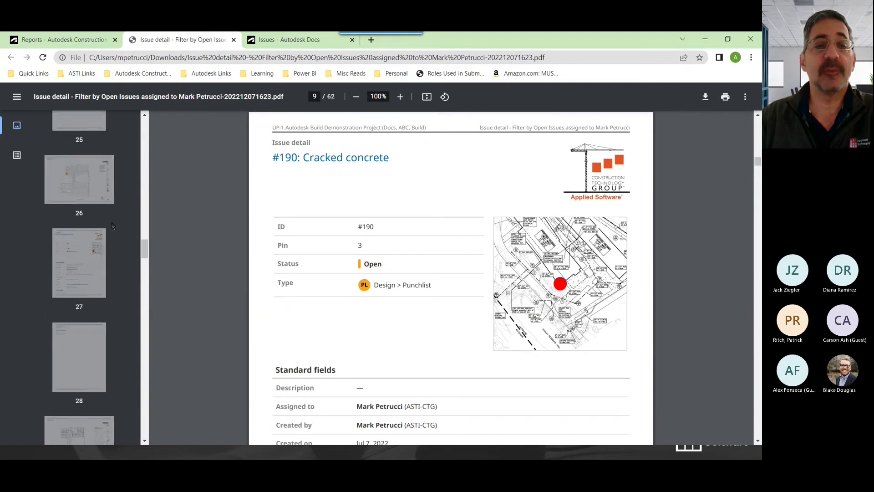
scroll(114, 236, "down", 4)
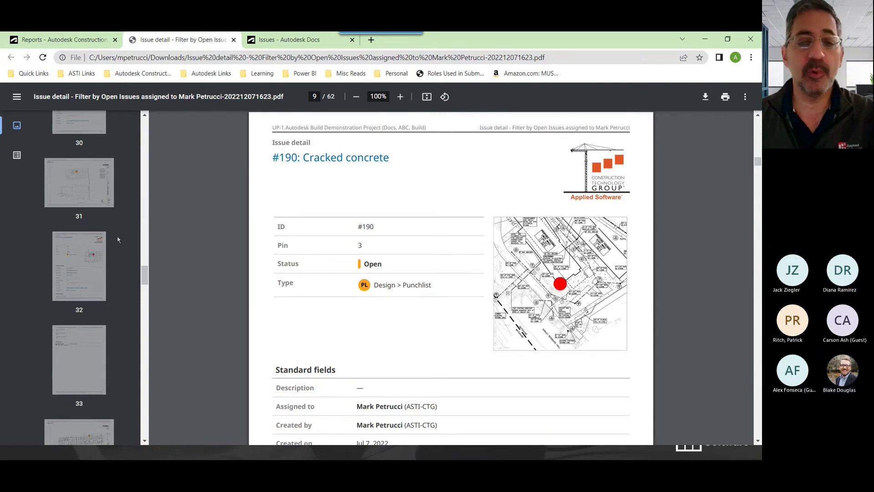
Finish scrolling the report and return to the Autodesk Build Reports log
key("alt+Tab")
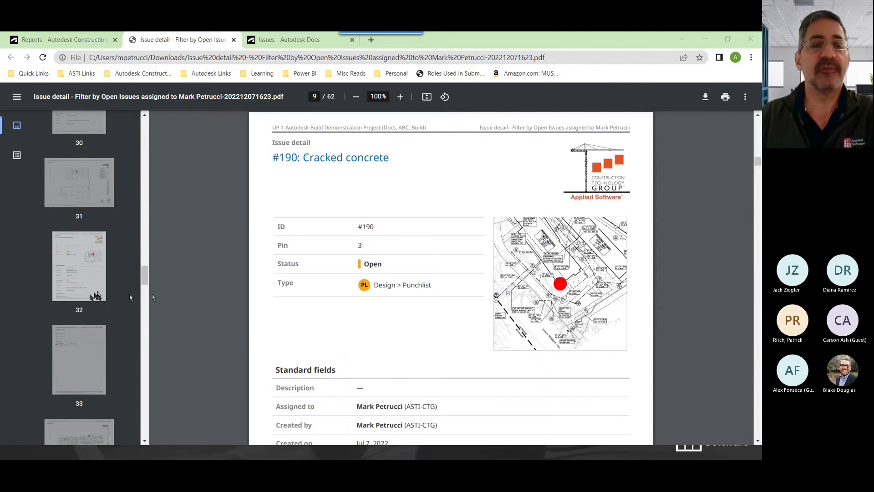
scroll(101, 293, "down", 7)
scroll(101, 292, "down", 7)
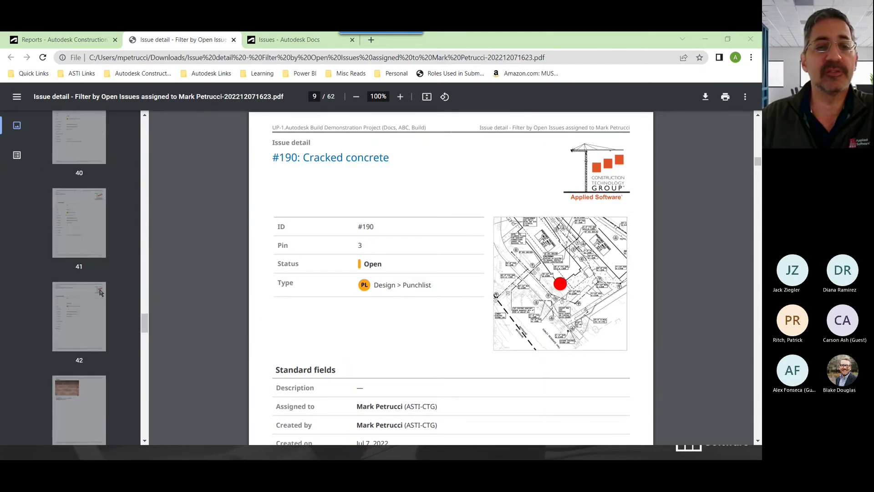
scroll(101, 293, "down", 3)
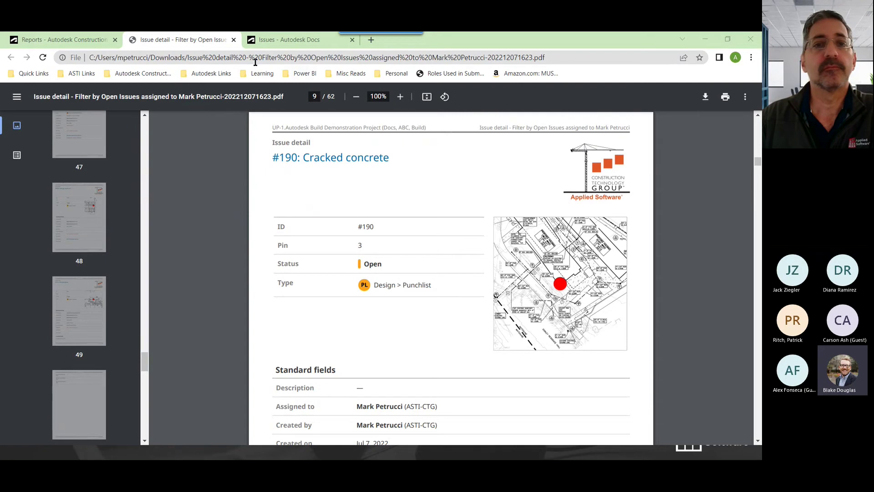
left_click(98, 40)
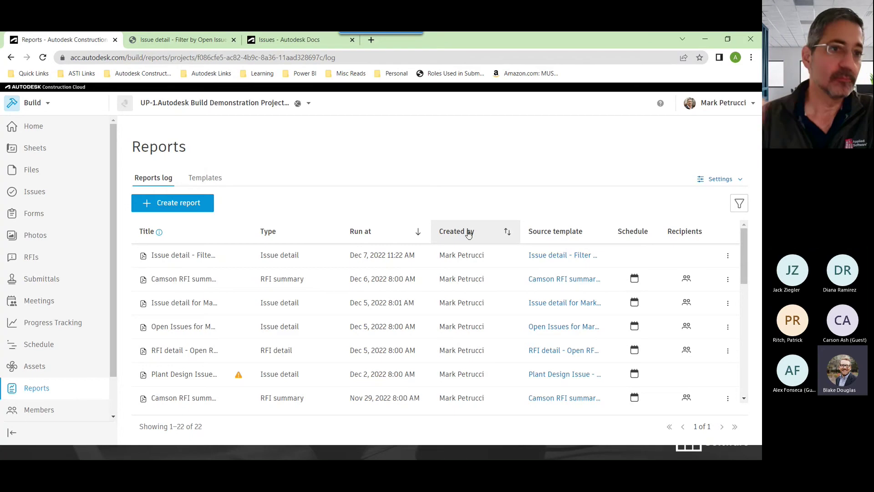
Filter the Sheets list with the recent 'a-101' search and open sheet A-101A
left_click(35, 148)
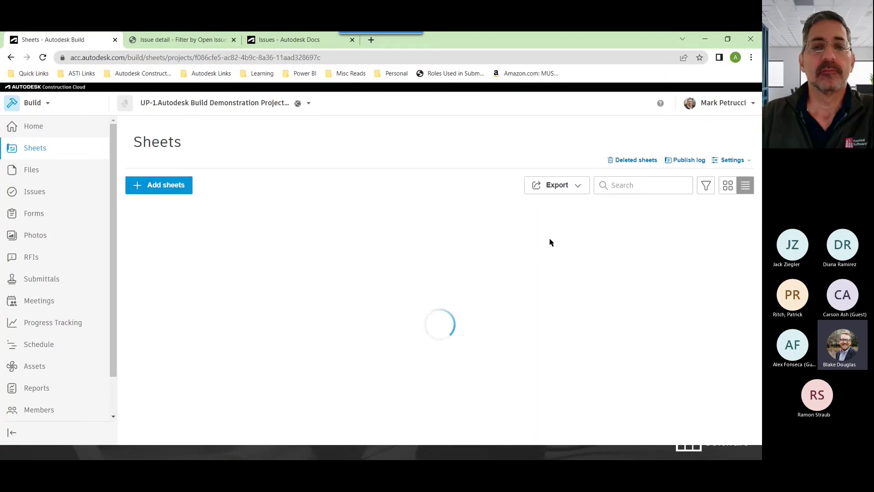
left_click(639, 190)
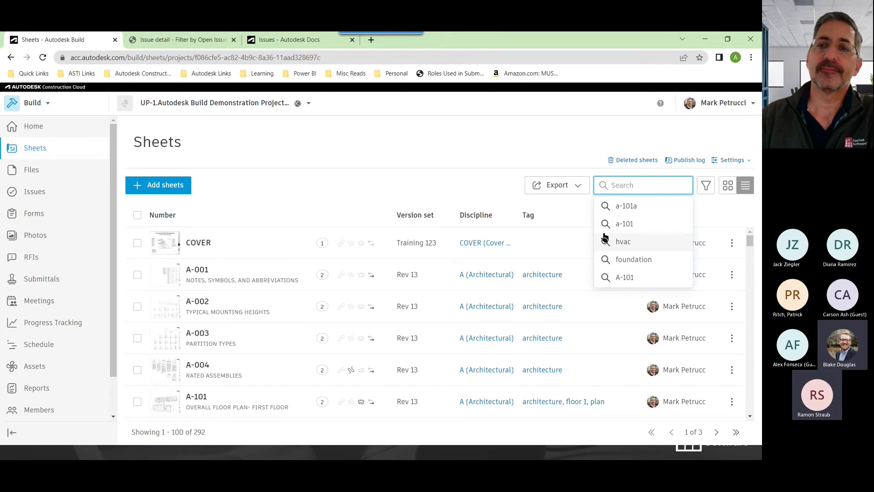
left_click(625, 224)
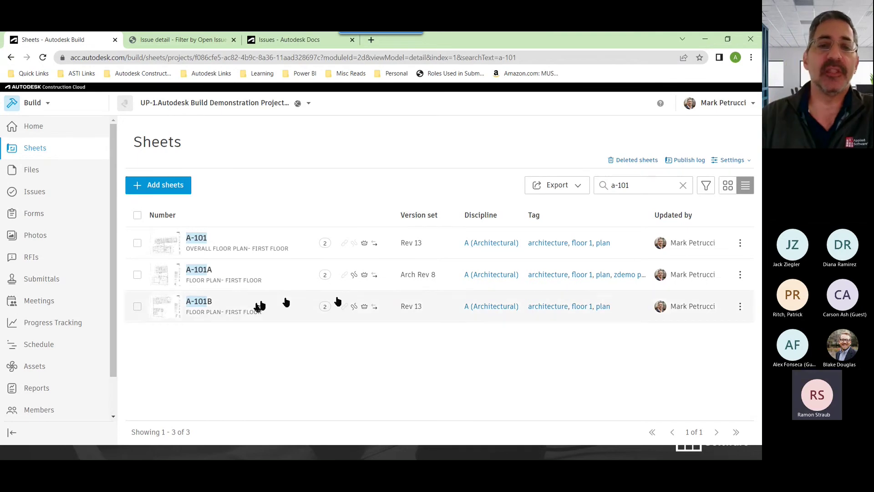
left_click(223, 275)
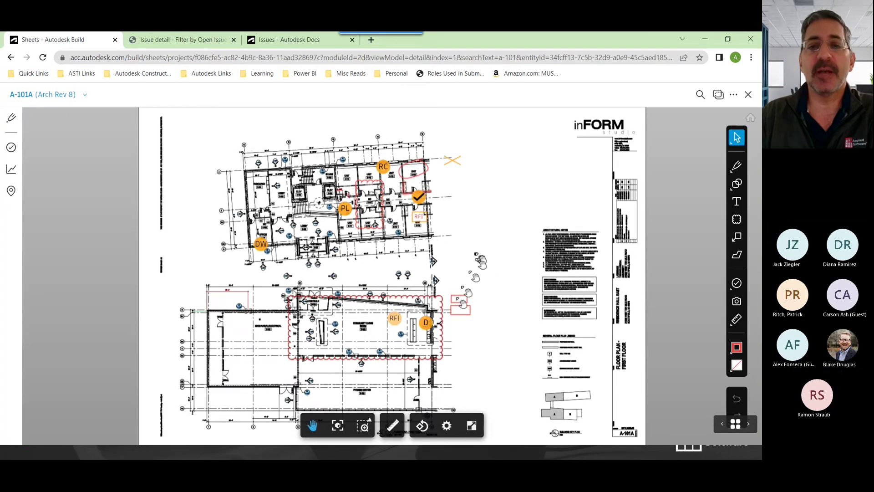
Show A-101A's issue filters, review the Status choices, and open issue #246 Damaged Walls
left_click(11, 148)
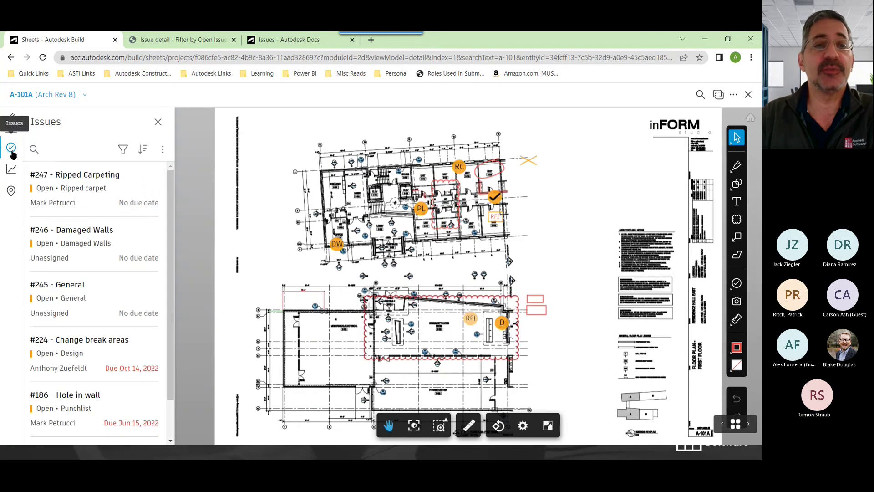
left_click(124, 150)
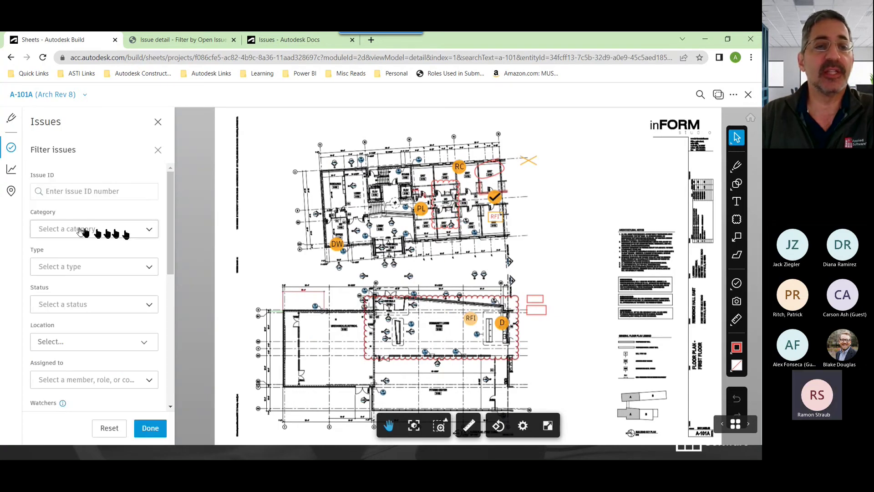
left_click(121, 305)
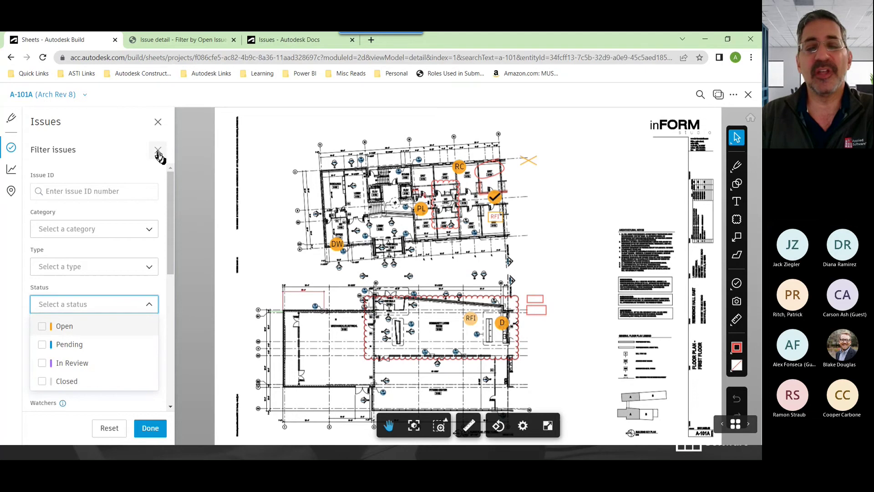
left_click(267, 267)
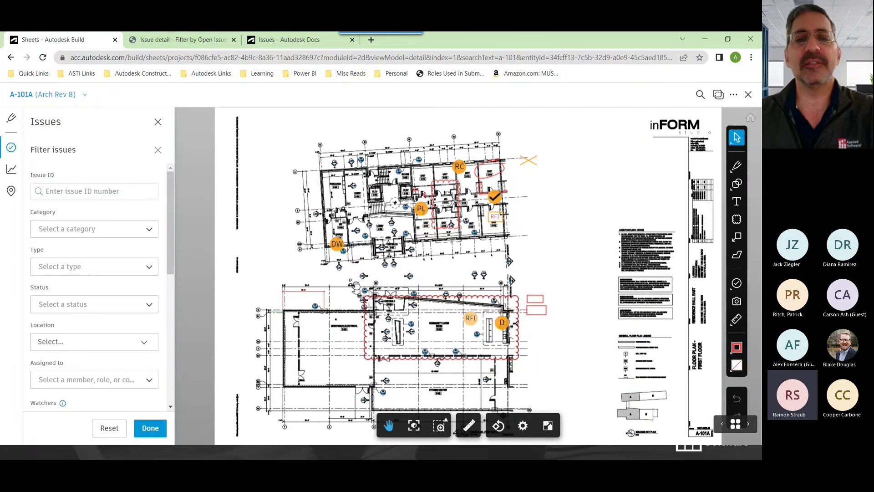
left_click(335, 246)
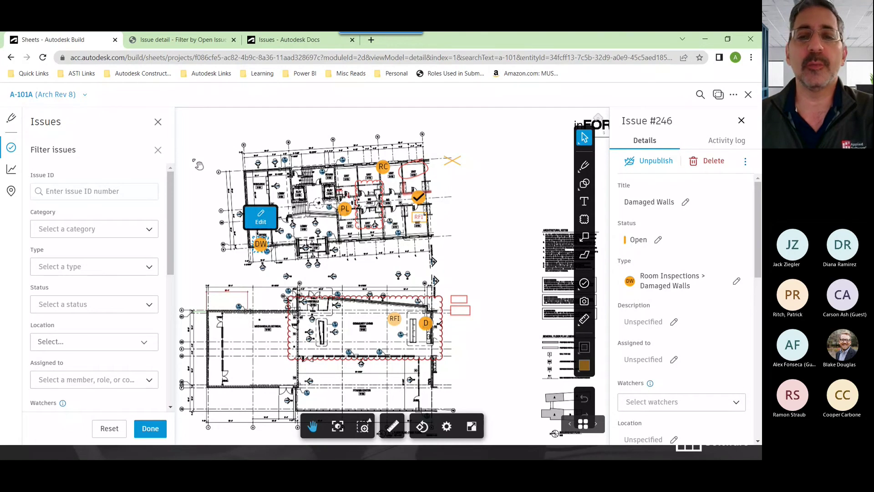
Close the issue panels, view A-101A's Rev 7, then switch back to Arch Rev 8
left_click(158, 149)
left_click(158, 122)
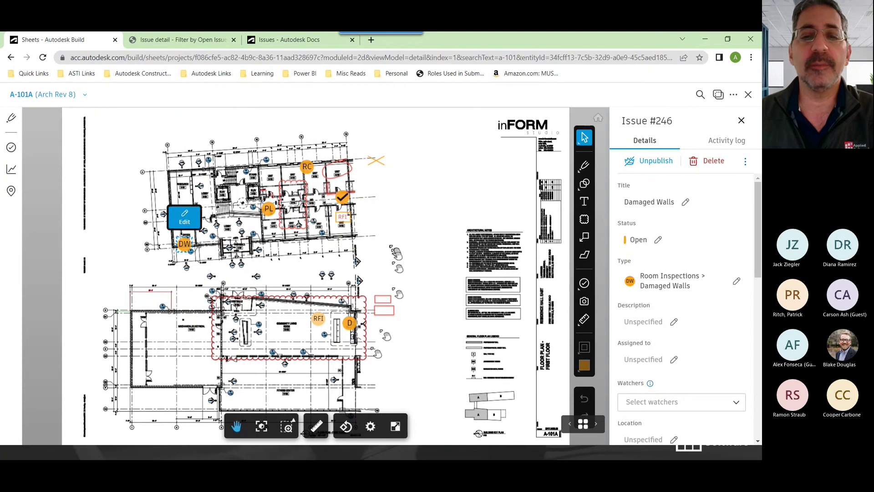
left_click(56, 94)
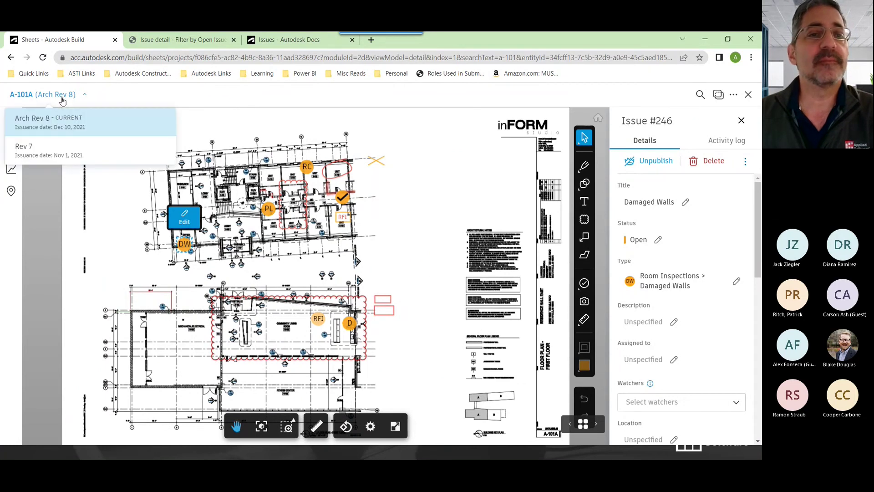
left_click(45, 151)
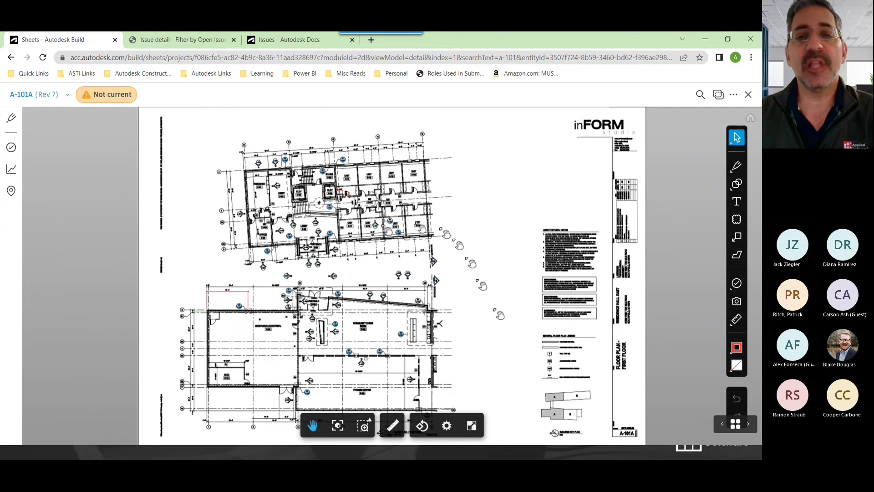
left_click(42, 98)
left_click(66, 125)
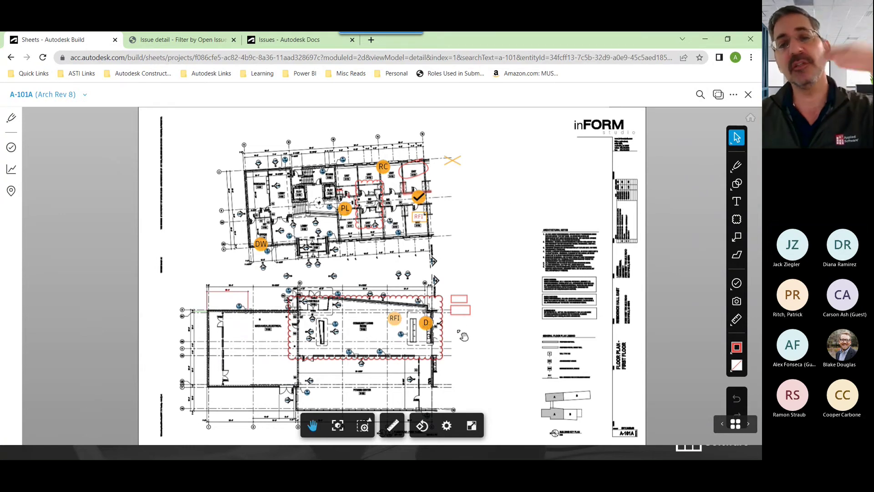
scroll(464, 332, "up", 5)
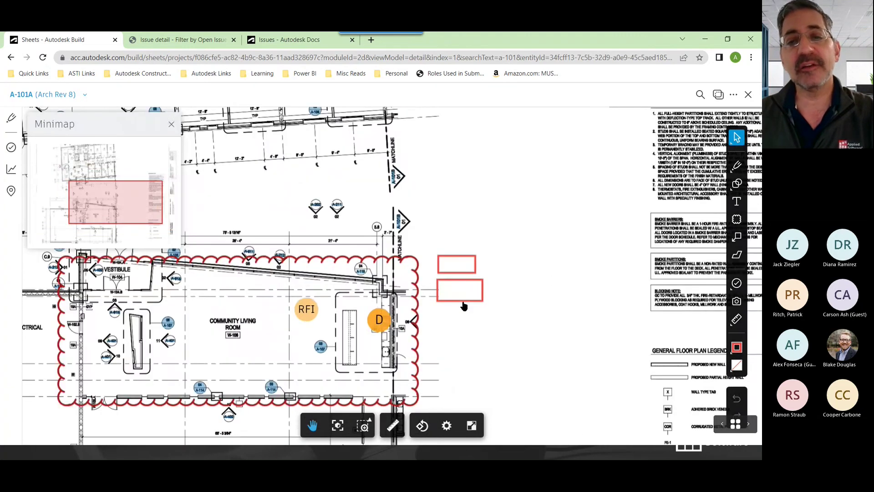
left_click(463, 302)
left_click_drag(462, 302, 469, 301)
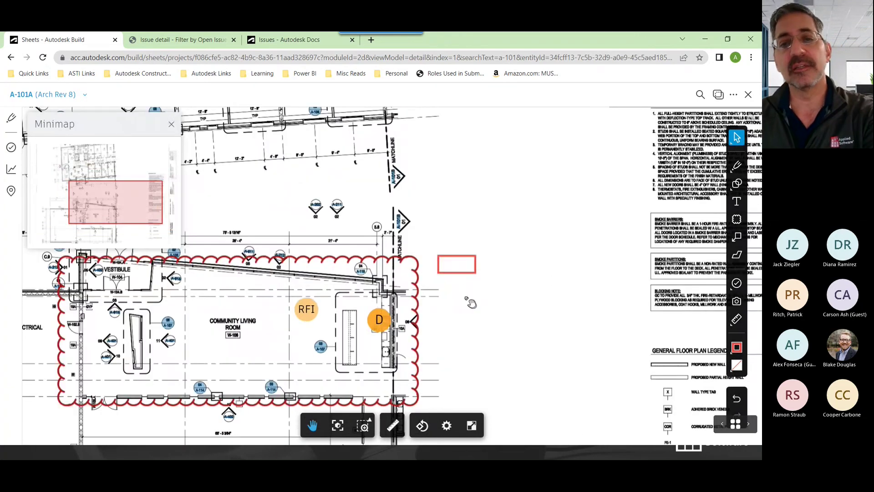
left_click(461, 274)
key("Delete")
left_click(418, 273)
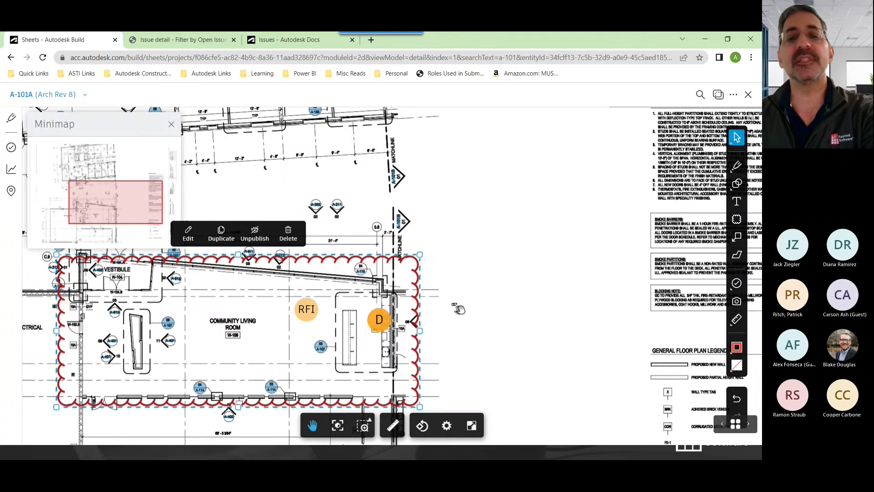
key("Delete")
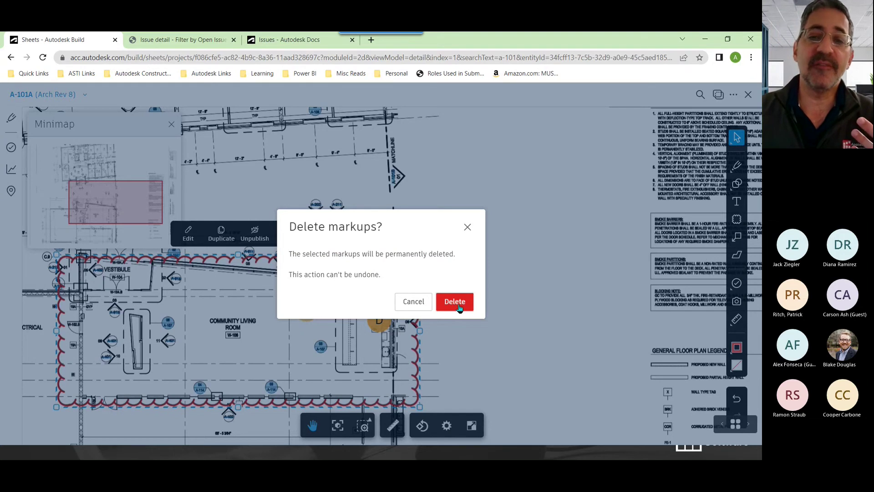
left_click(467, 227)
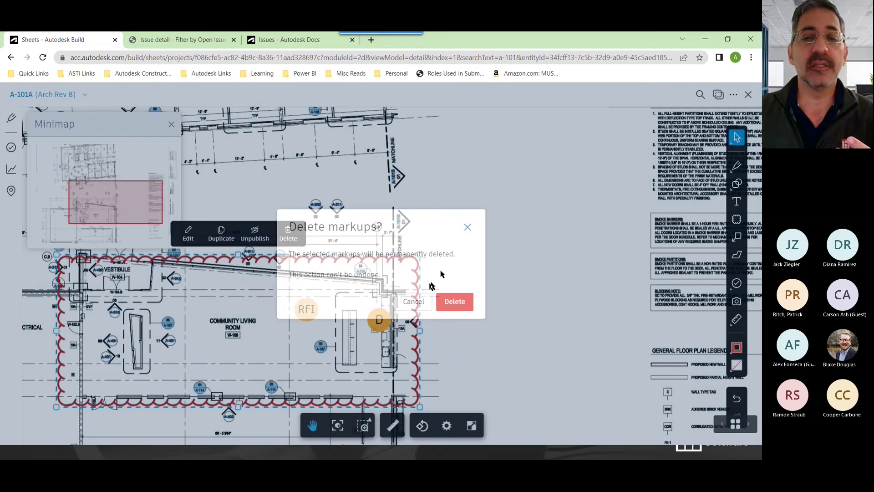
scroll(553, 325, "down", 5)
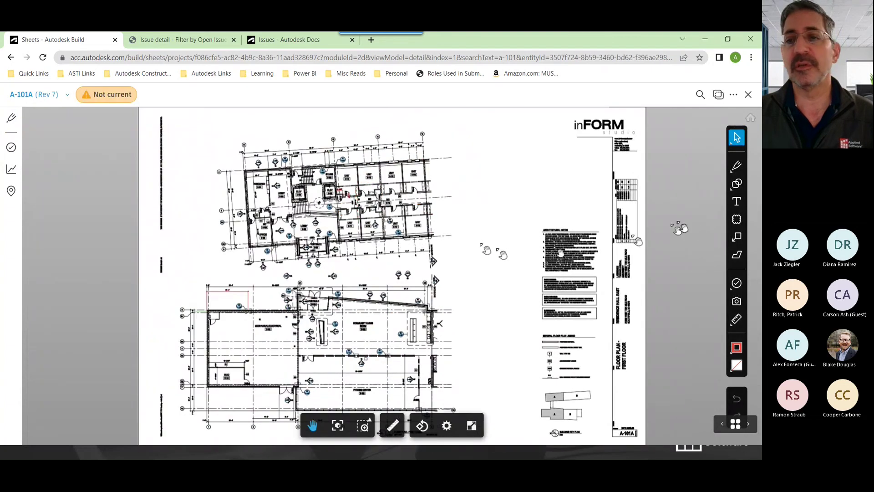
Draw a cloud right of the upper floor plan, check Arch Rev 8, and return to Rev 7
left_click(737, 218)
left_click_drag(425, 143, 517, 229)
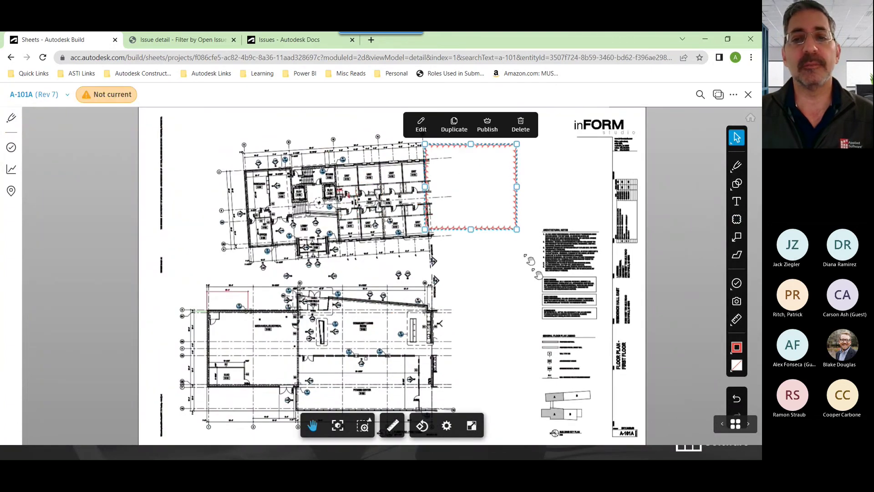
left_click(35, 95)
left_click(46, 123)
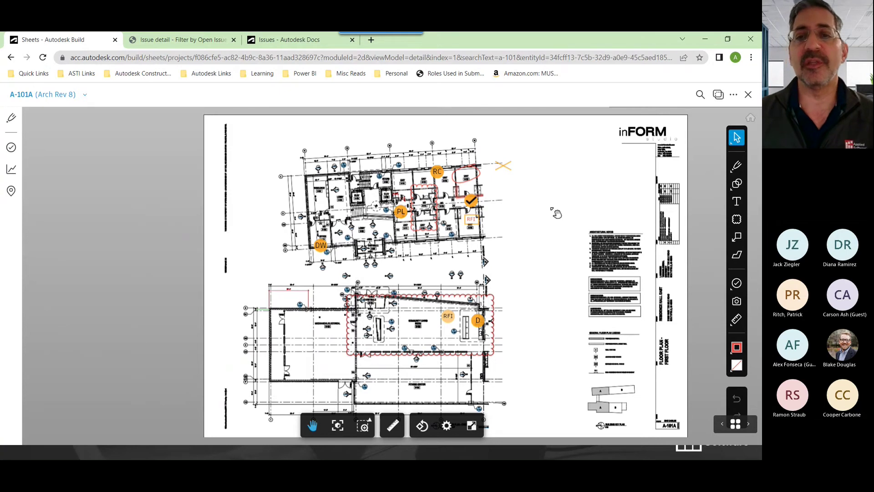
left_click(48, 96)
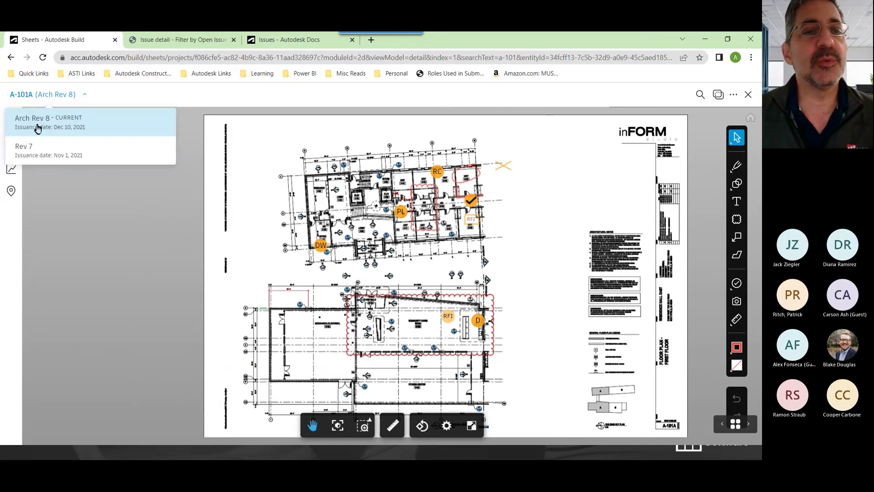
left_click(45, 152)
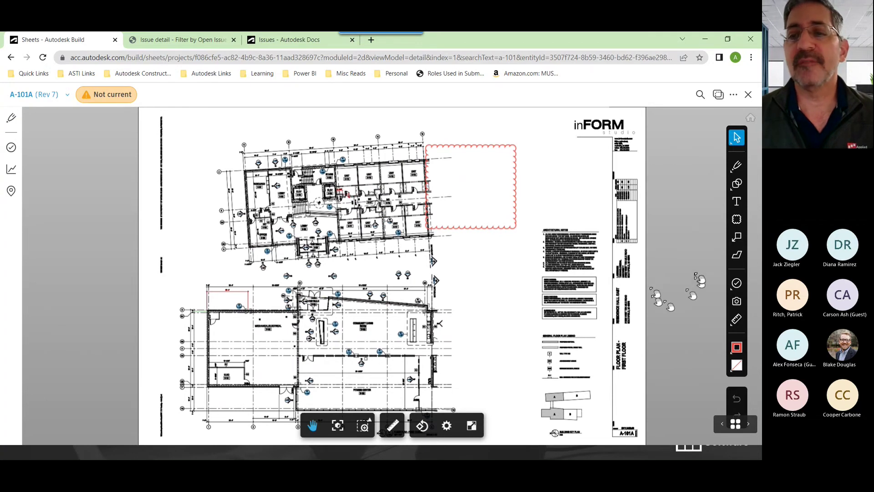
Place a Damaged Walls issue pin just below the cloud, then switch to Arch Rev 8
left_click(737, 283)
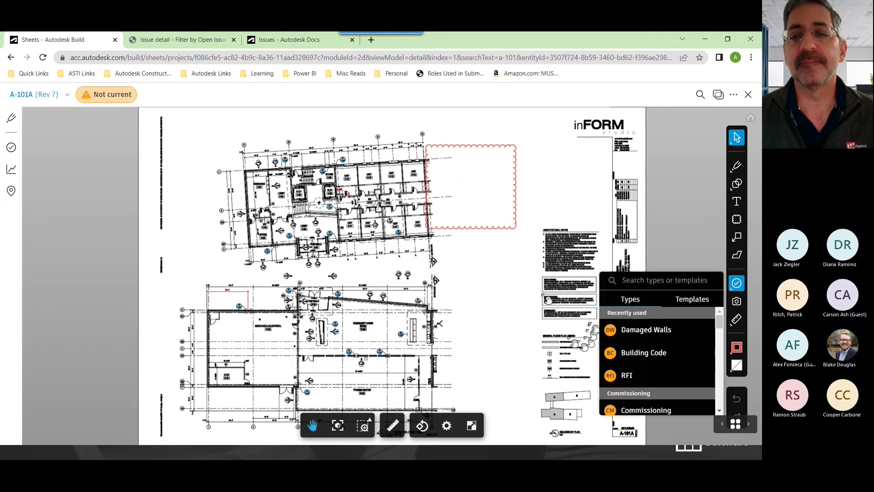
left_click(630, 331)
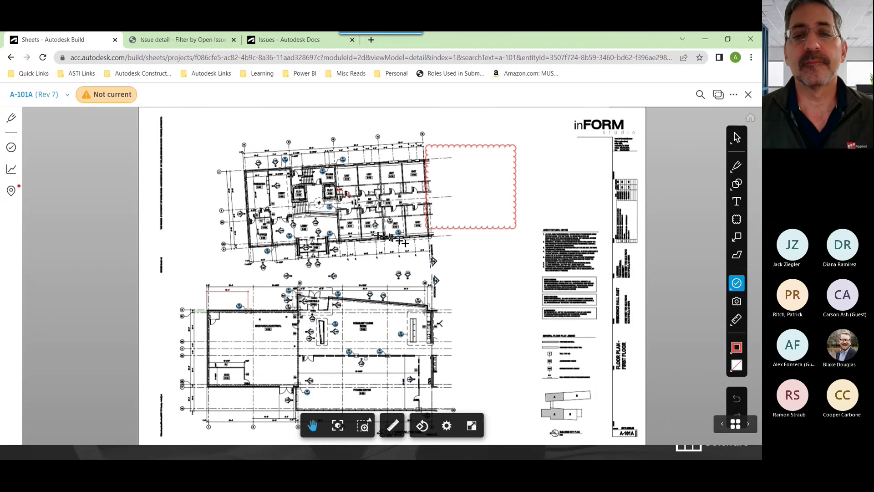
left_click(373, 234)
left_click_drag(297, 234, 424, 260)
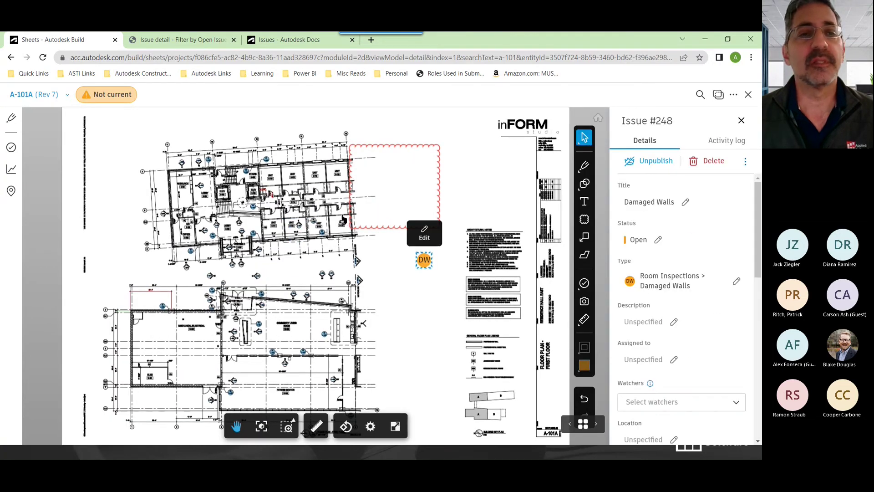
left_click(52, 94)
left_click(53, 126)
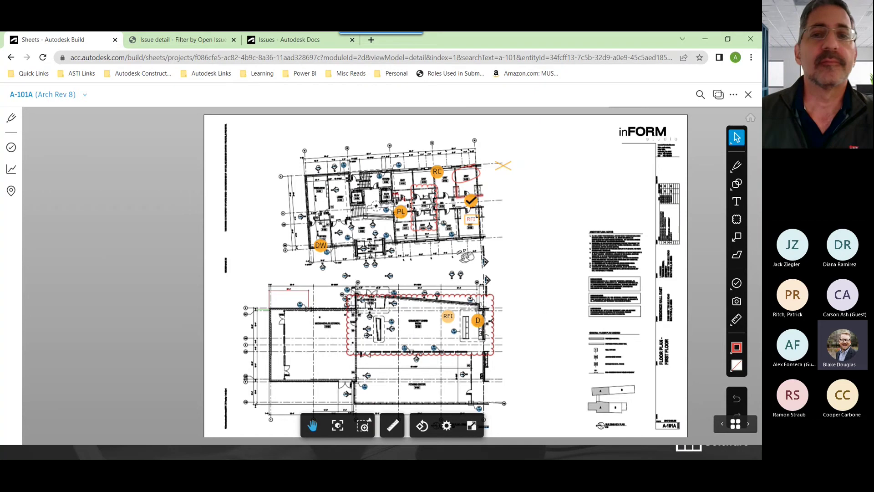
left_click(730, 96)
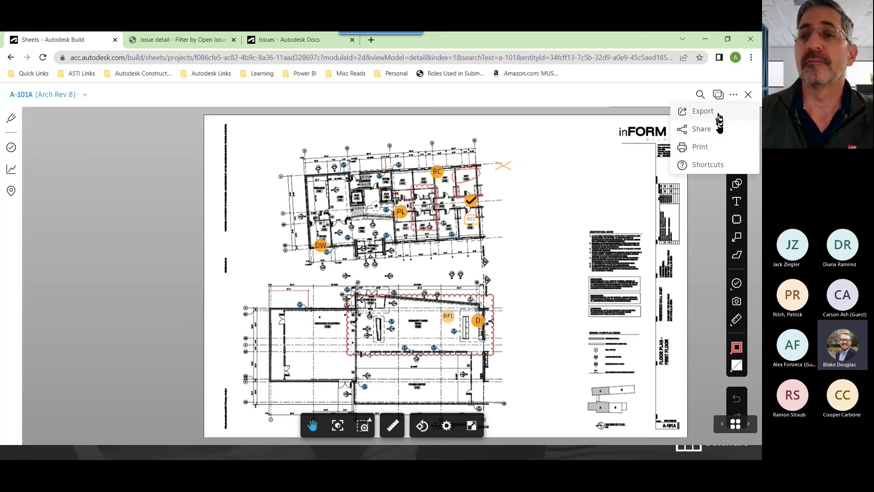
left_click(529, 315)
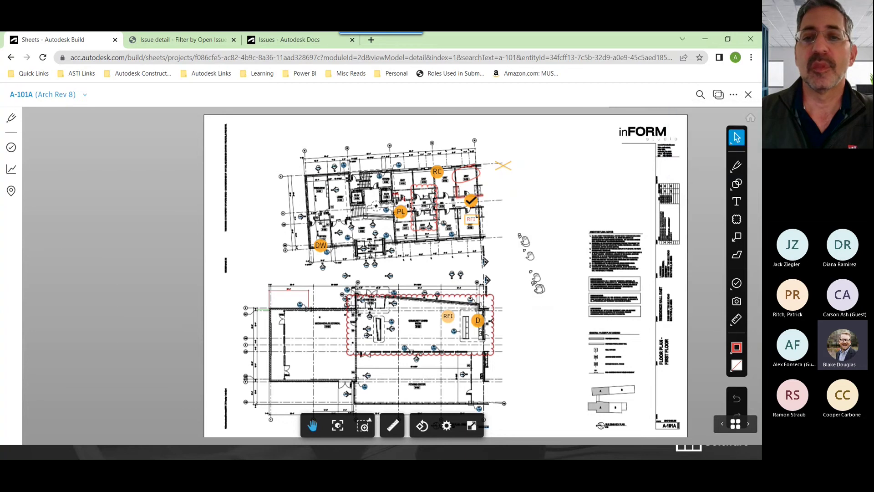
left_click(734, 95)
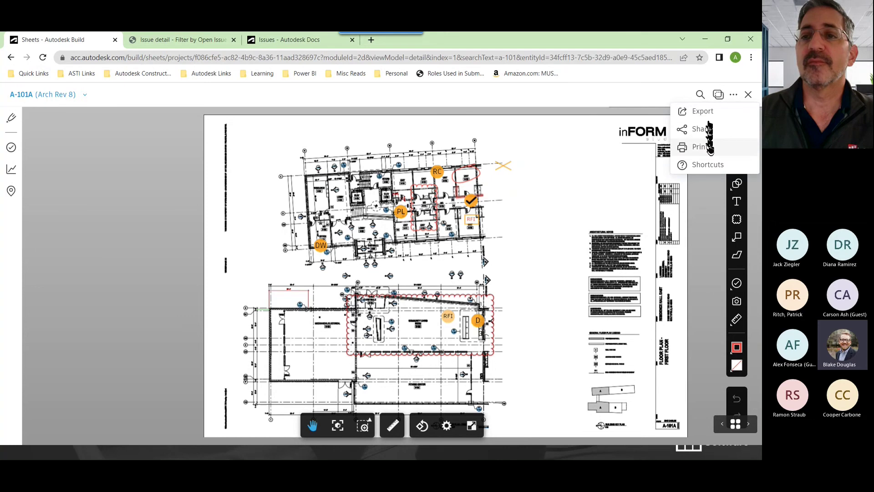
left_click(705, 113)
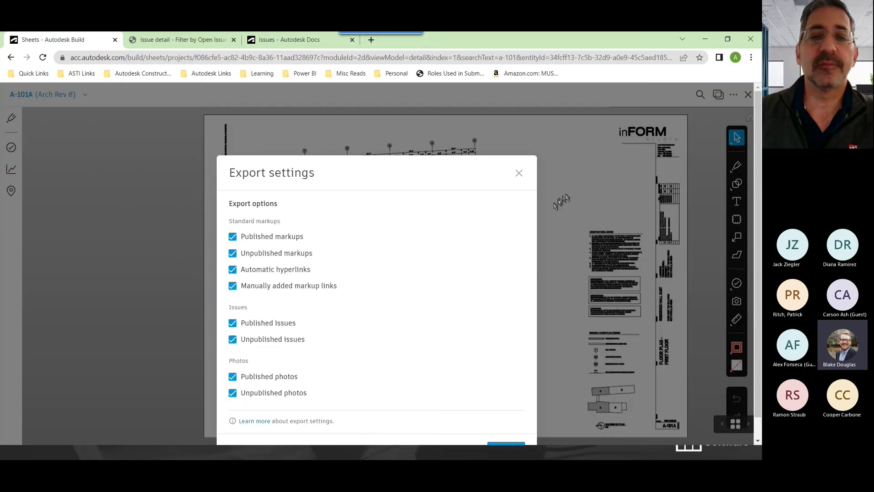
left_click(519, 175)
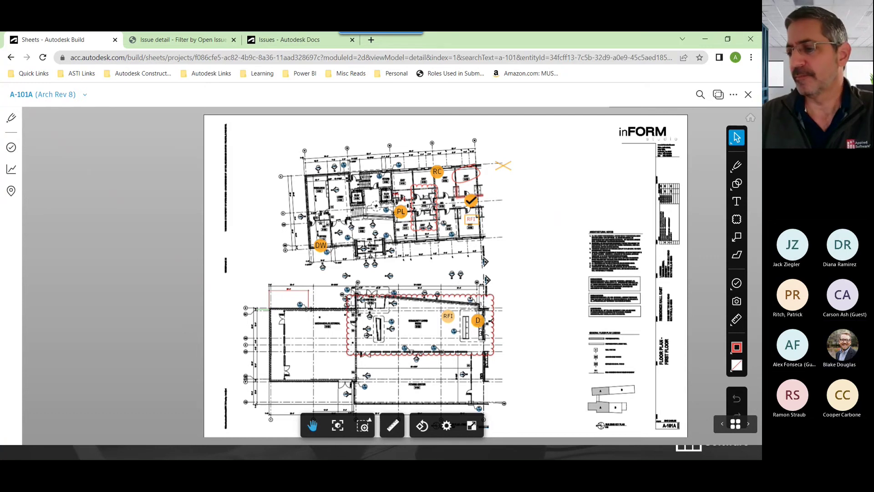
key("alt+Tab")
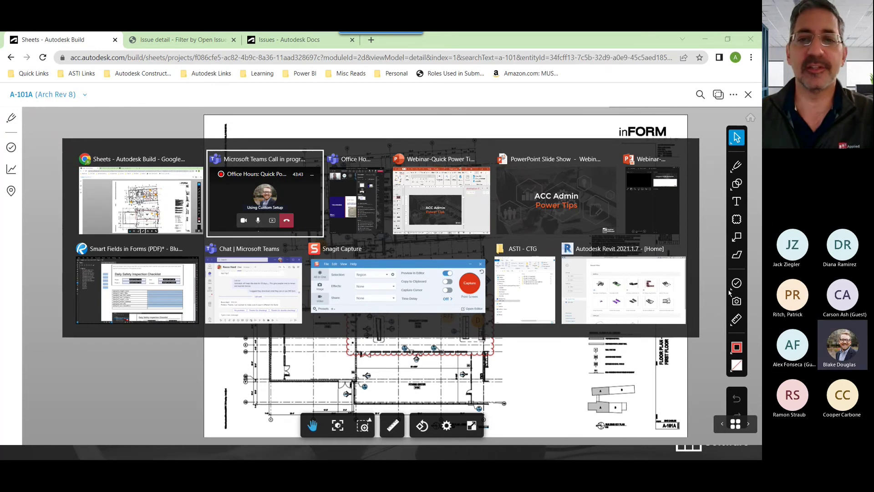
key("alt+Tab")
key("alt+Tab")
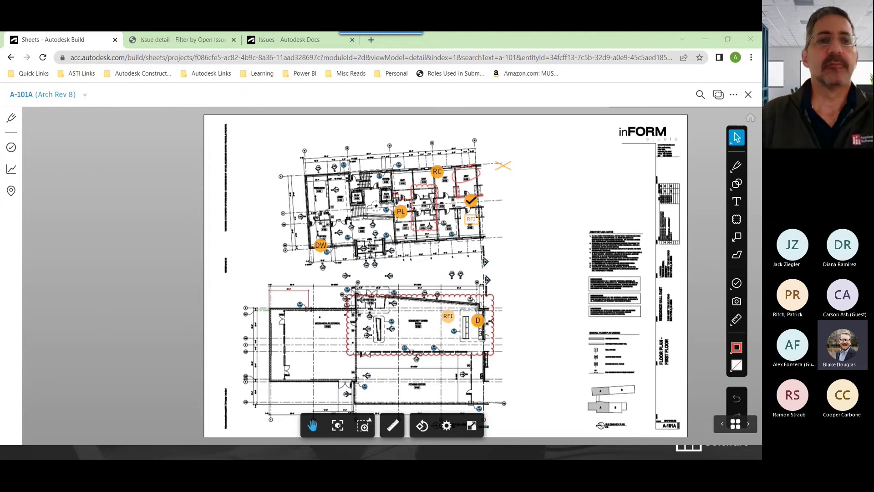
Close the sheet viewer and copy the current page's address
left_click(747, 95)
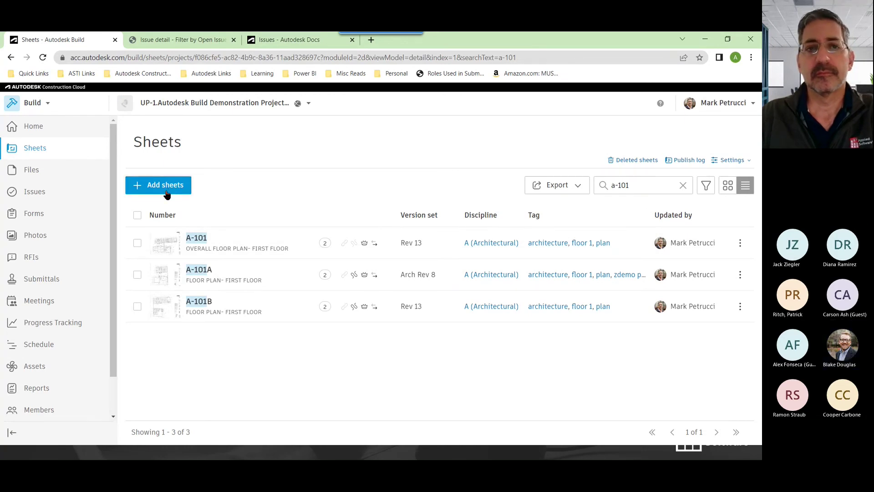
left_click(204, 58)
right_click(204, 59)
left_click(245, 116)
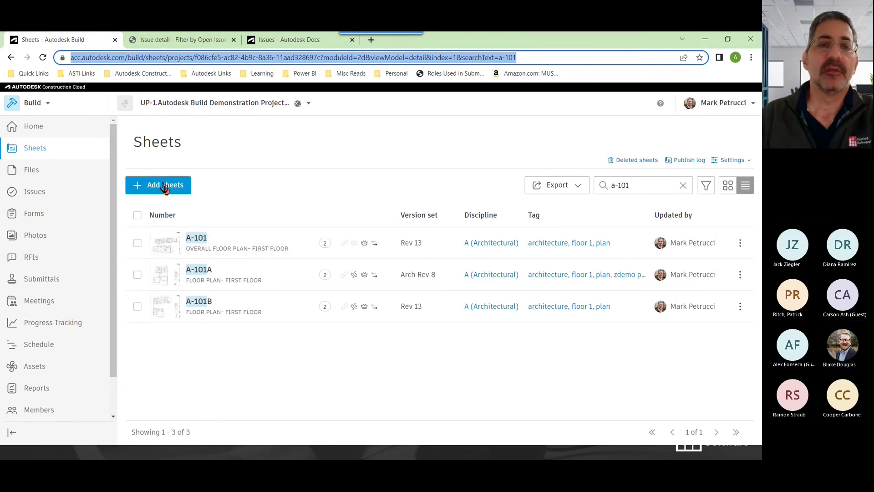
right_click(201, 60)
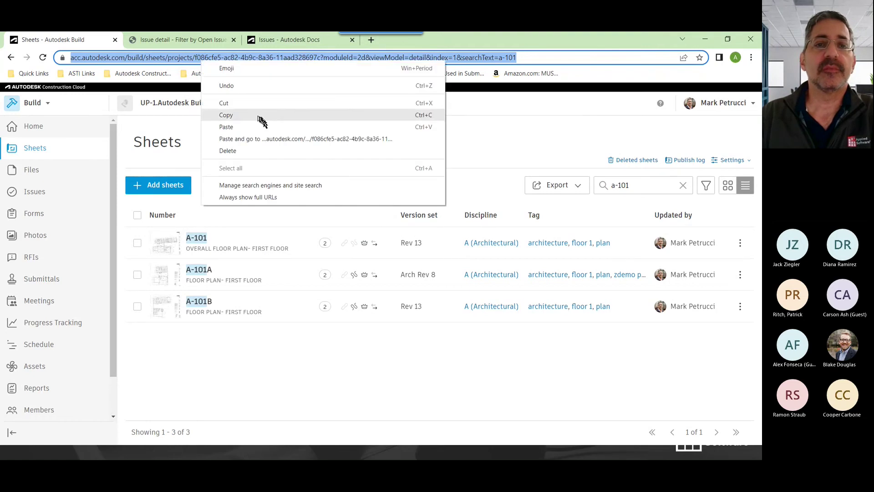
left_click(257, 115)
Move the Issue detail PDF tab out into its own separate window
left_click(209, 43)
left_click(212, 59)
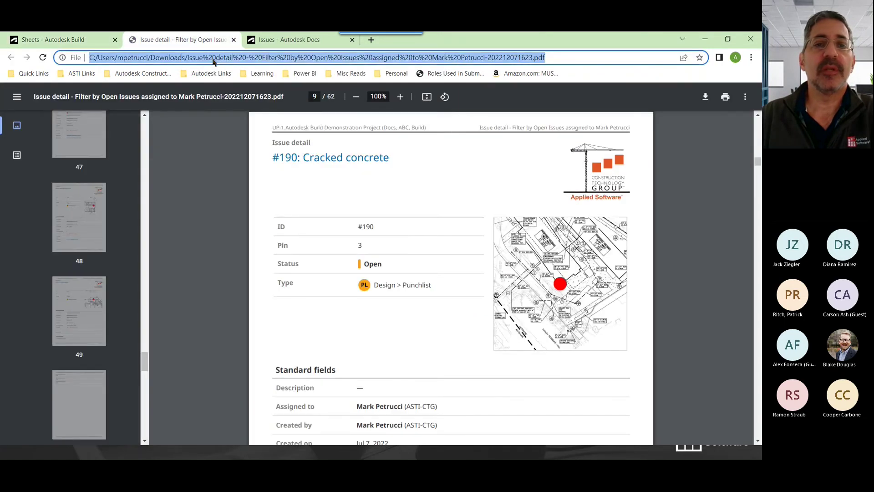
right_click(212, 60)
left_click(291, 136)
left_click_drag(213, 40, 135, 207)
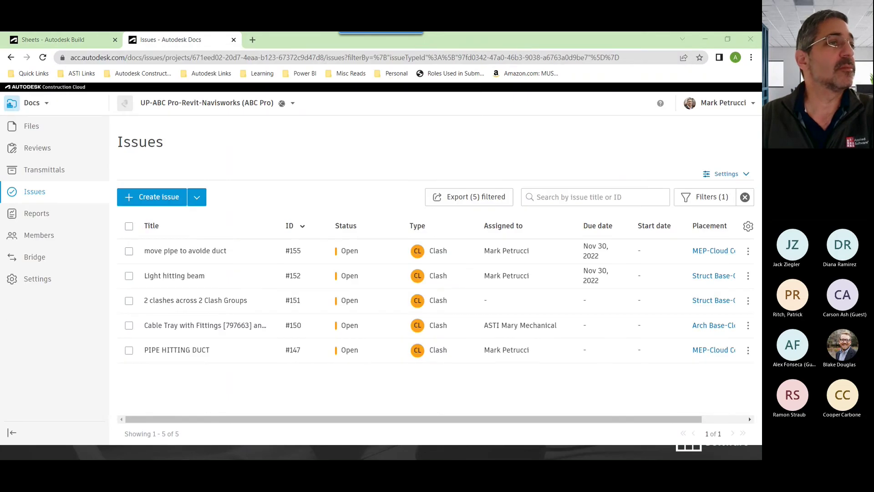
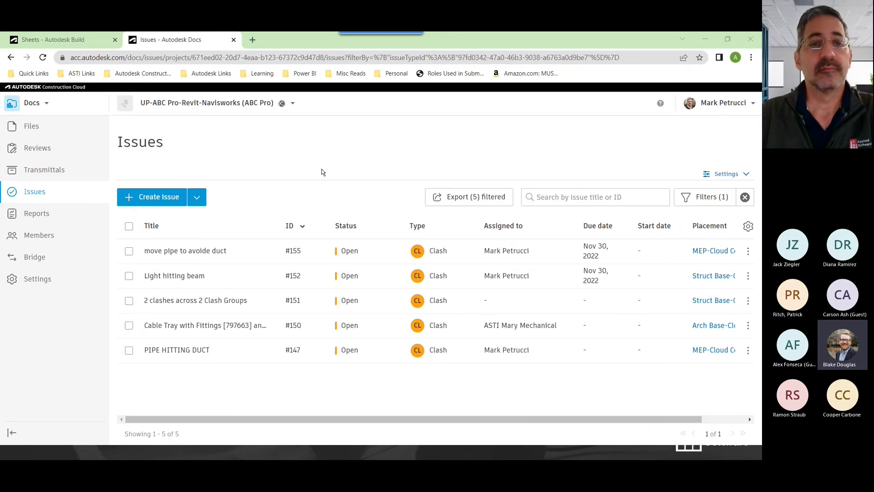
Switch to the Autodesk Build project tab and open its Forms list
left_click(46, 105)
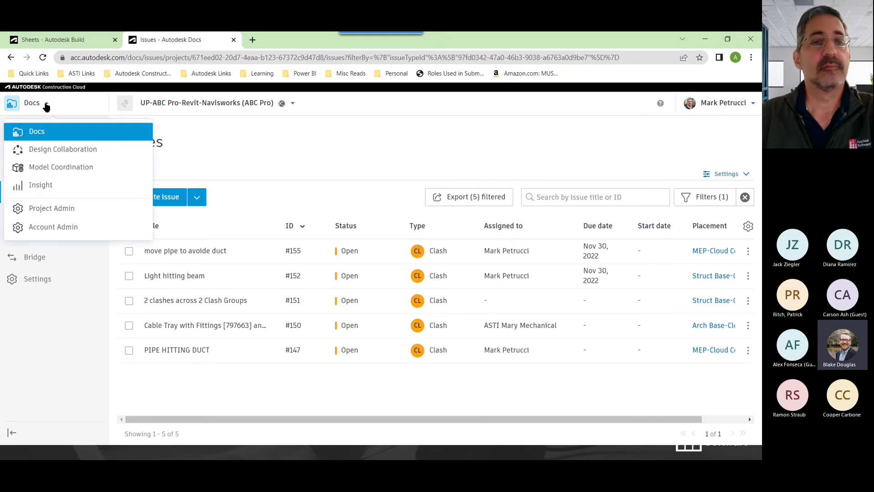
left_click(317, 110)
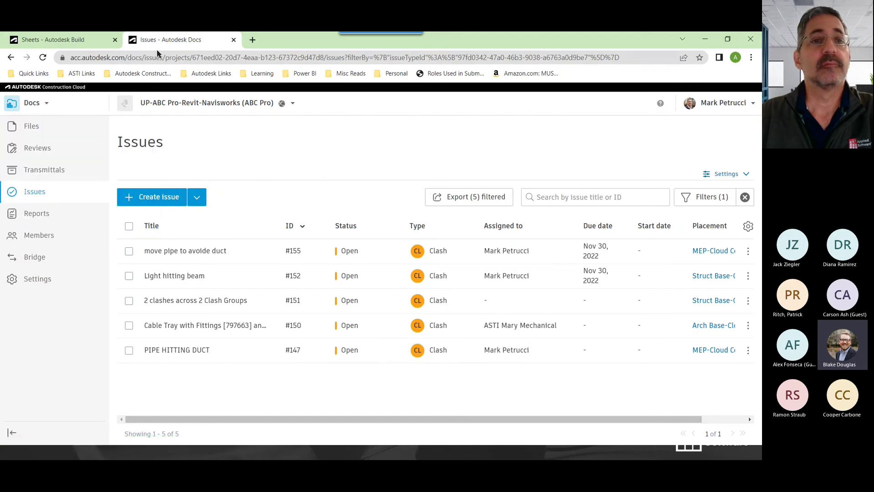
left_click(87, 42)
left_click(34, 213)
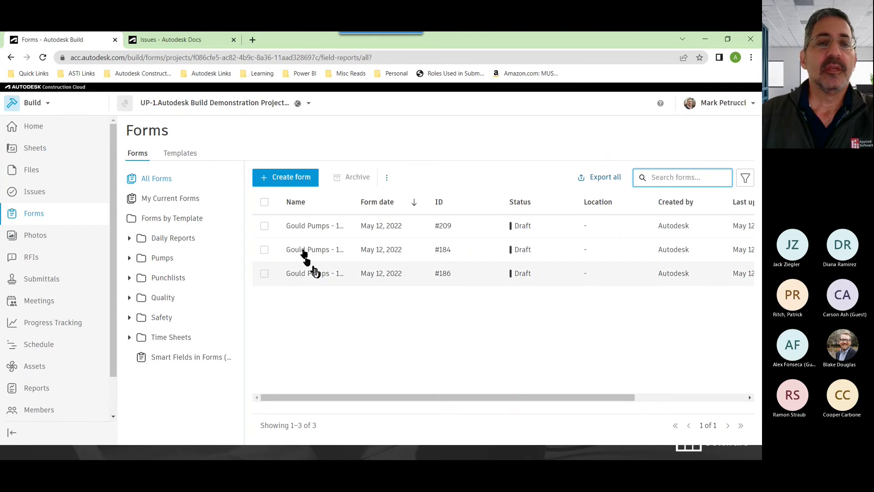
Under Templates, inspect the Smart Fields in Forms (PDF) template settings and close without saving
left_click(179, 185)
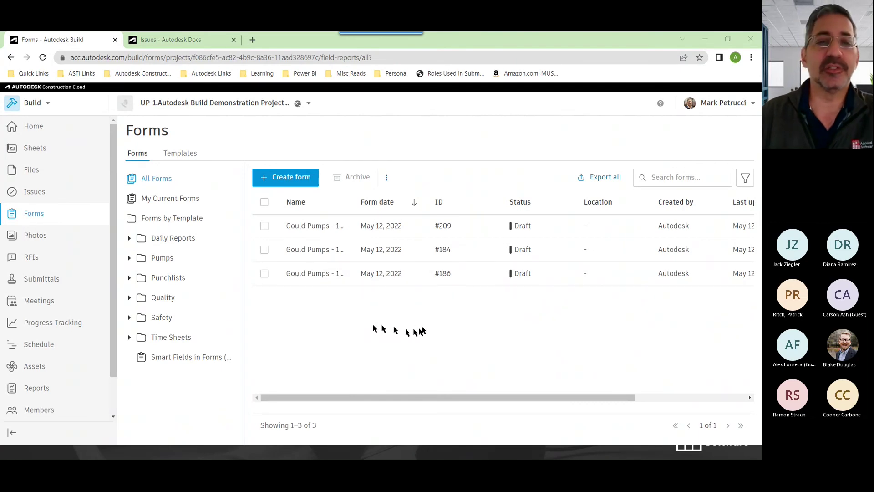
left_click(185, 155)
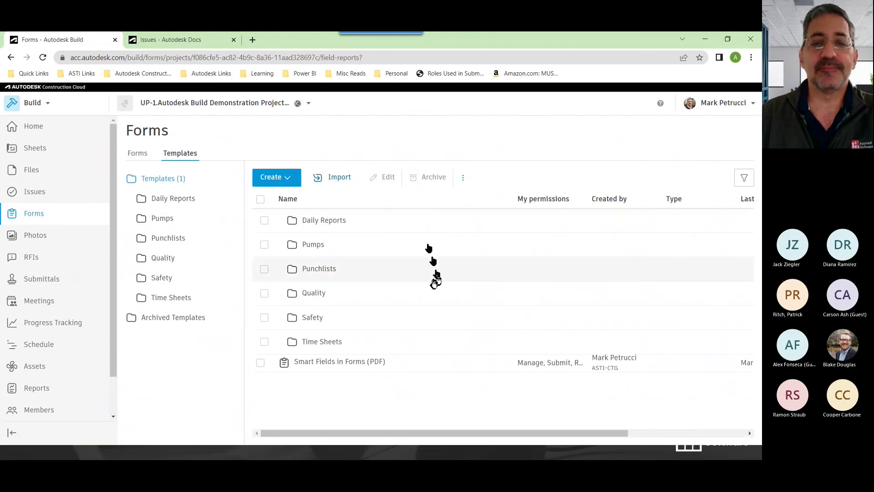
left_click(340, 364)
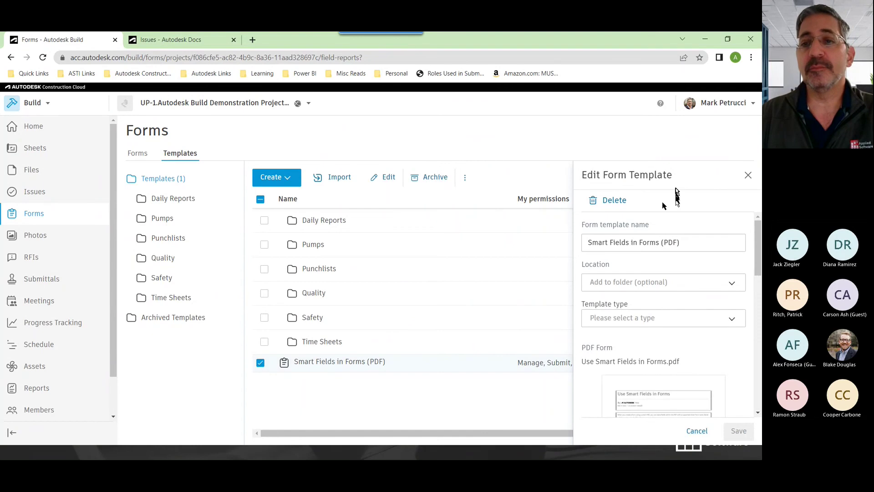
scroll(652, 399, "down", 4)
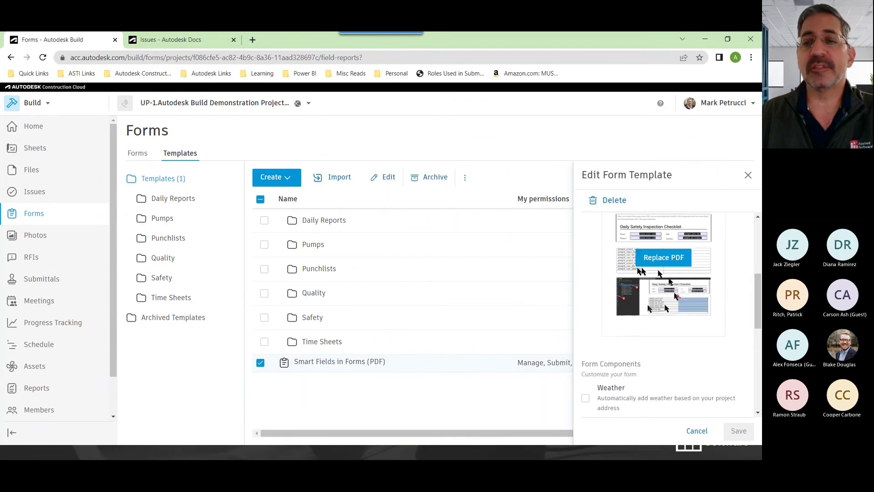
left_click(748, 175)
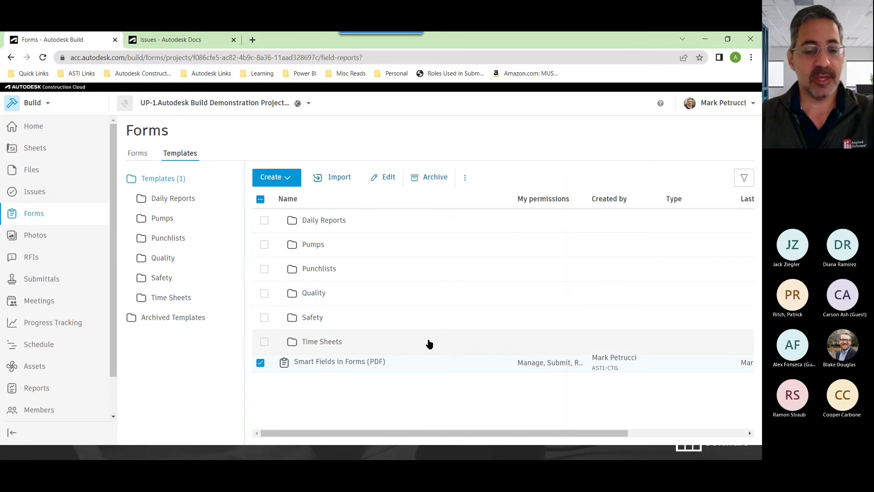
key("alt+Tab")
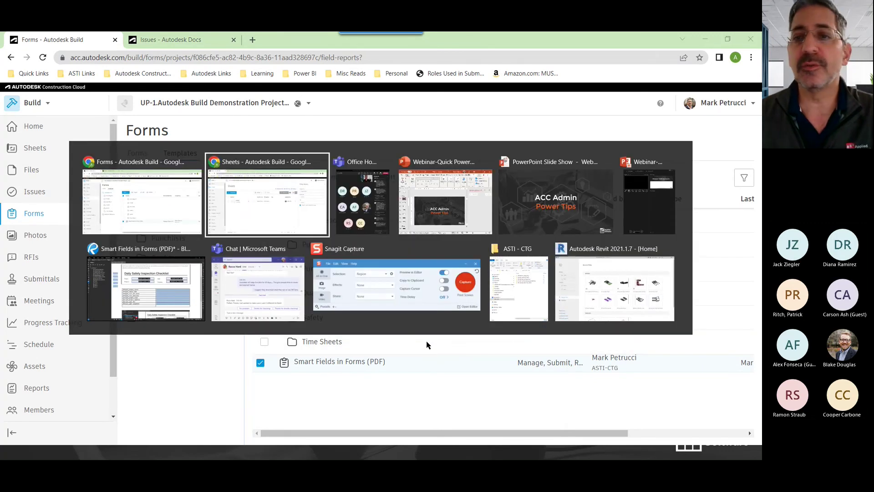
In Revu, scroll the Smart Fields in Forms PDF to its field table and select the Form Text Box tool
key("alt+Tab")
key("alt+Tab")
key("alt+Tab")
key("alt+Tab")
key("alt+Tab")
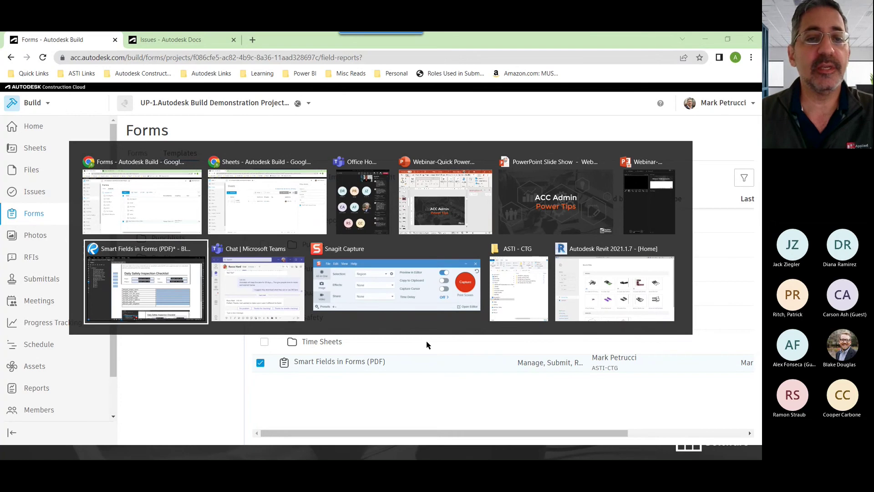
scroll(674, 255, "up", 4)
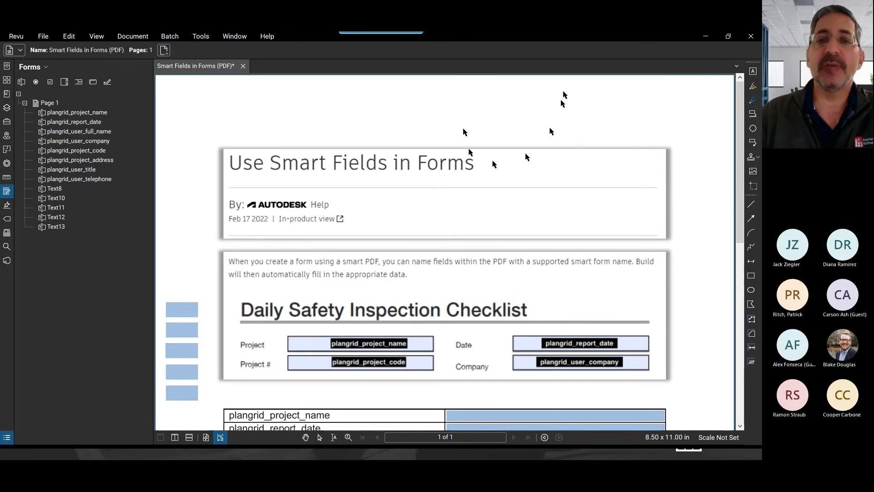
scroll(639, 114, "down", 4)
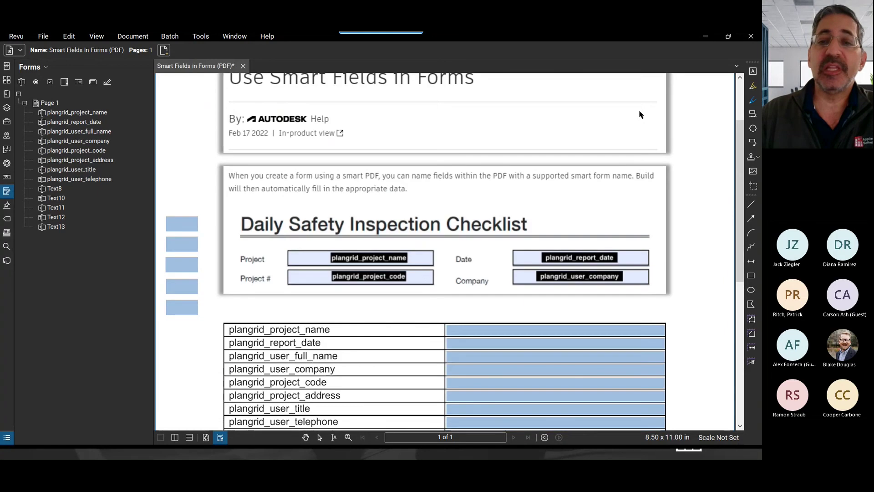
left_click(203, 39)
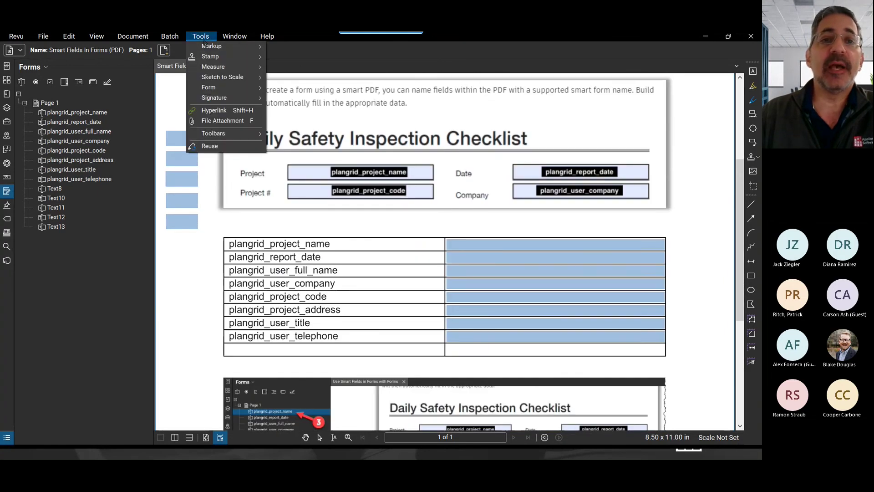
mouse_move(236, 93)
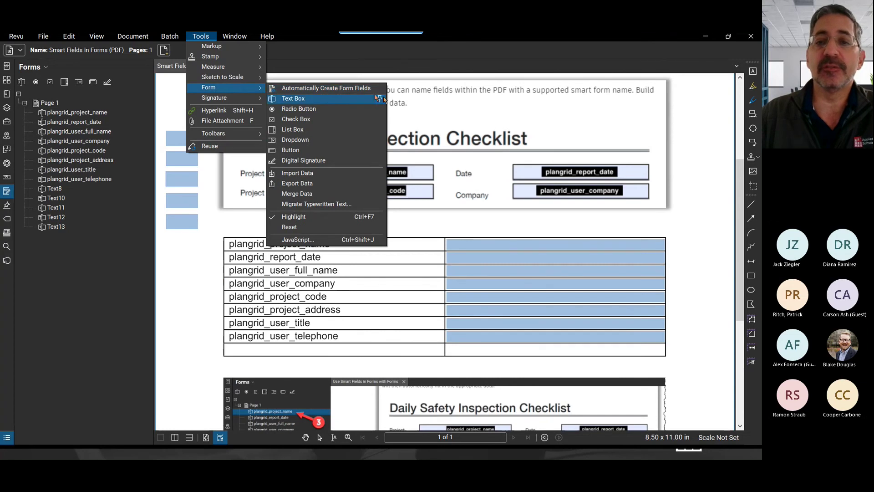
left_click_drag(708, 175, 473, 106)
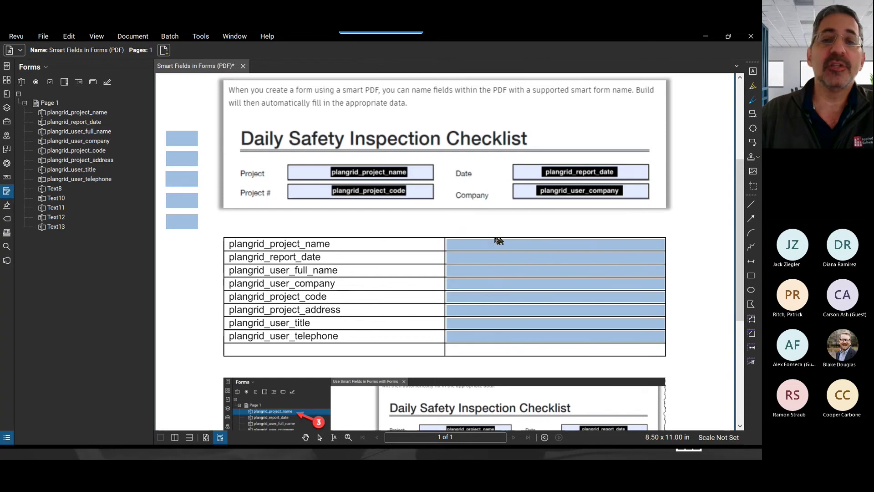
left_click(201, 36)
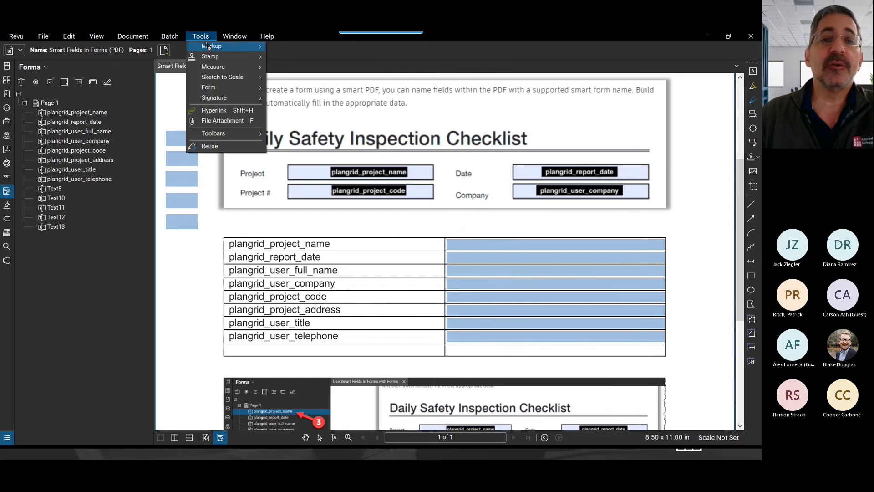
mouse_move(221, 79)
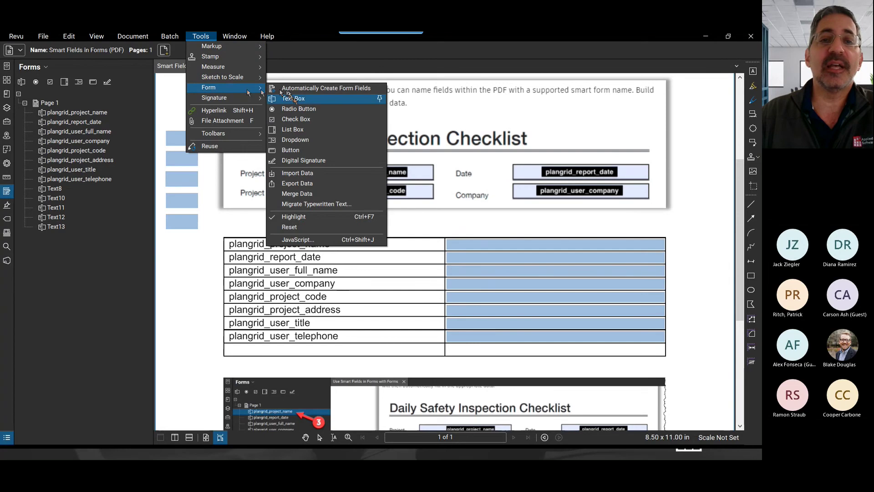
left_click(297, 99)
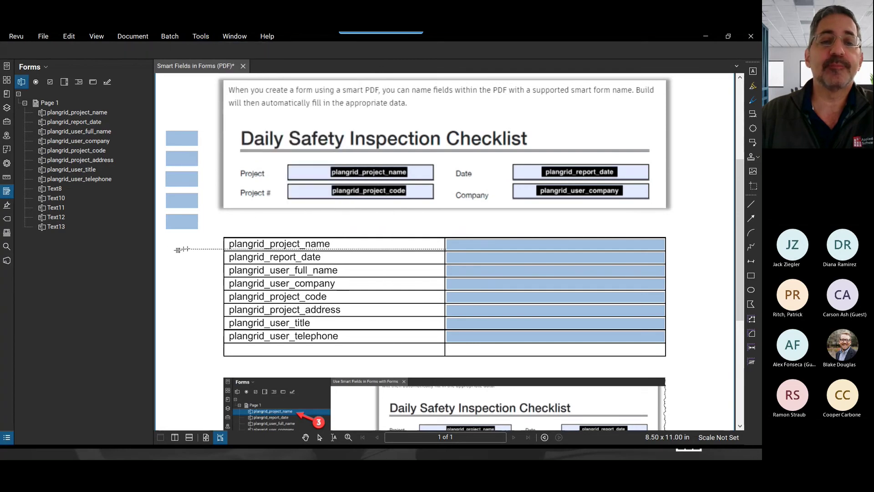
Place a text field beside the table's top row, then delete the stray Text14 field
left_click(167, 240)
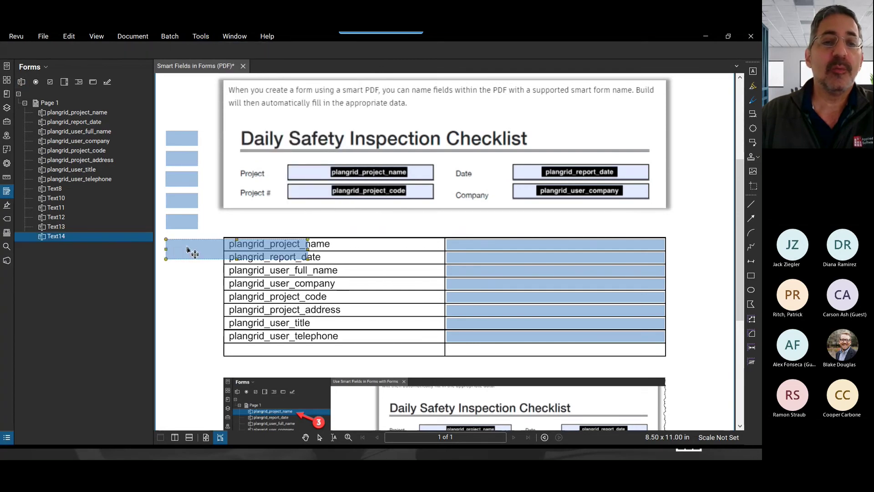
left_click(56, 199)
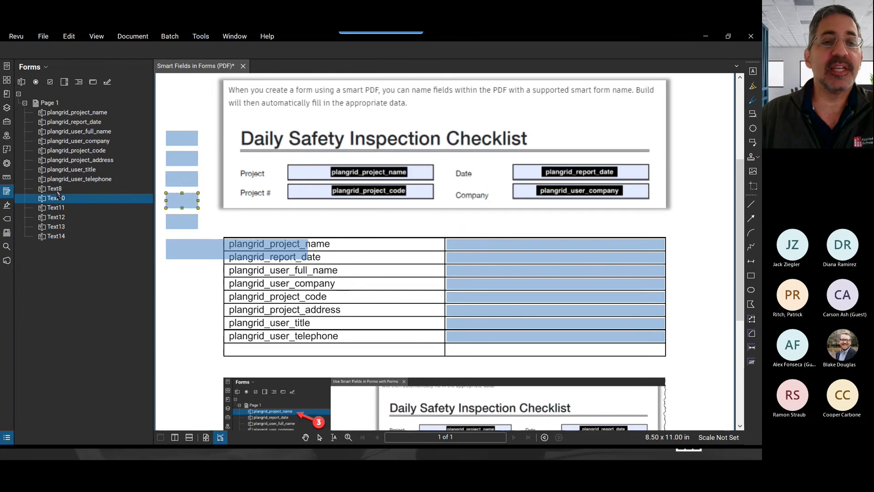
left_click(58, 227)
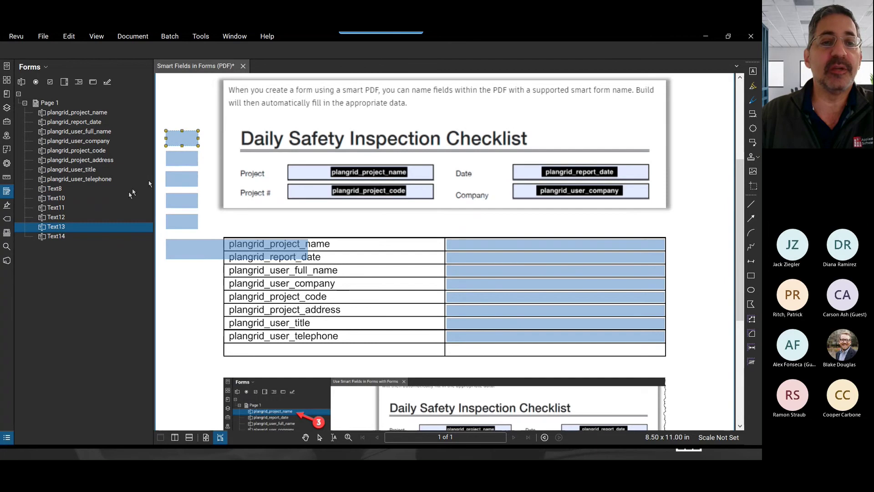
left_click(65, 199)
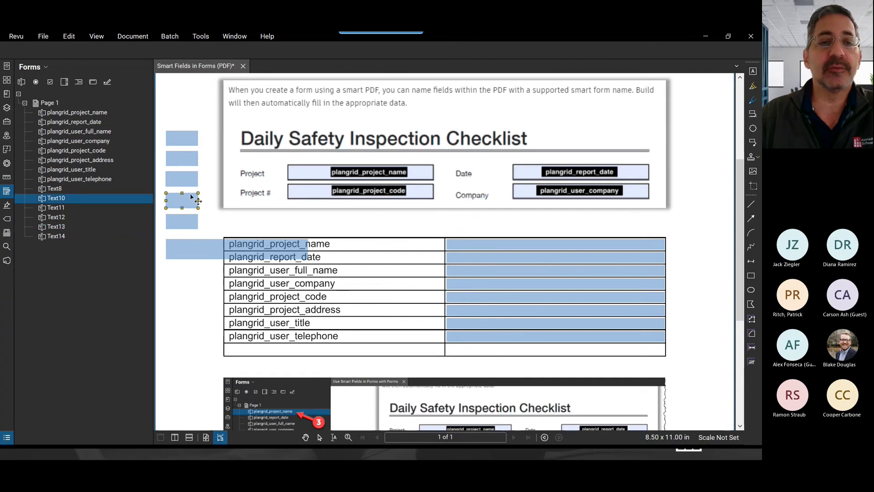
left_click(55, 198)
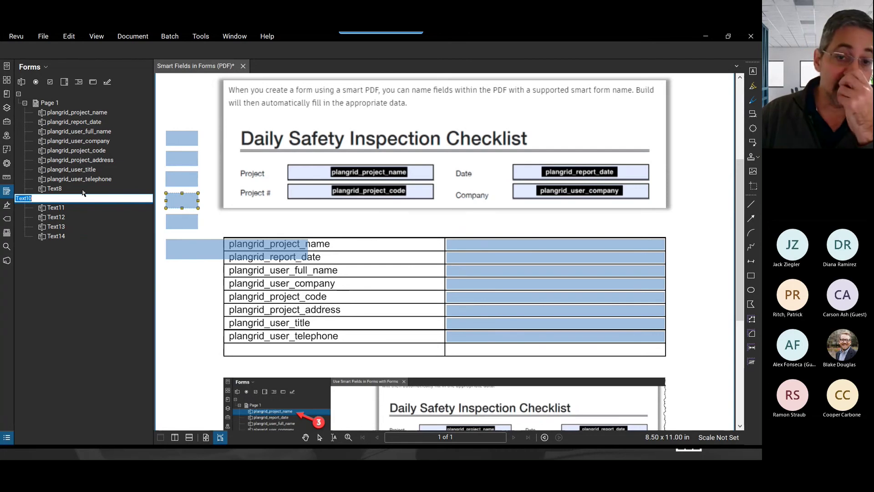
left_click(182, 251)
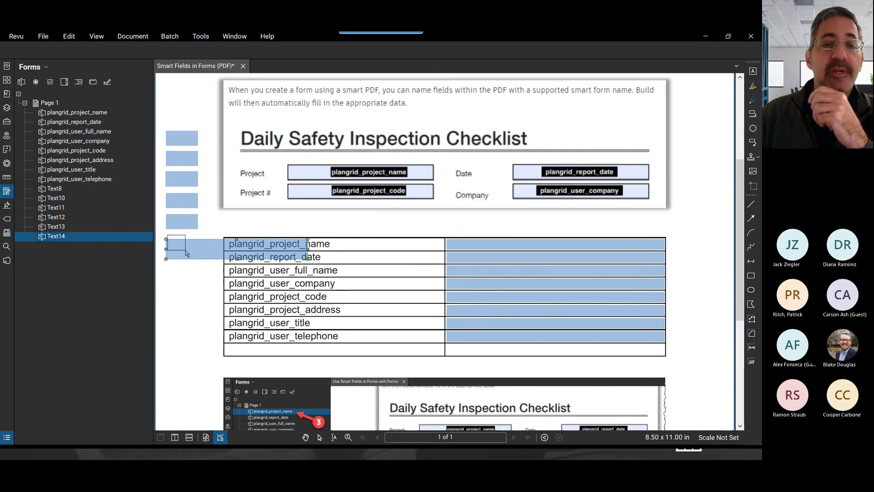
key("Delete")
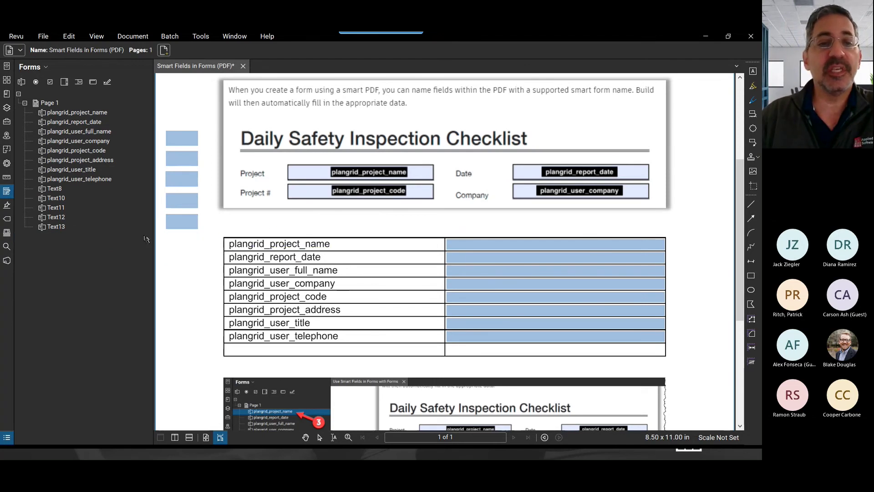
Rename the Text8 field to plangrid_project_name and move the plangrid_user_full_name field down a row
double_click(60, 189)
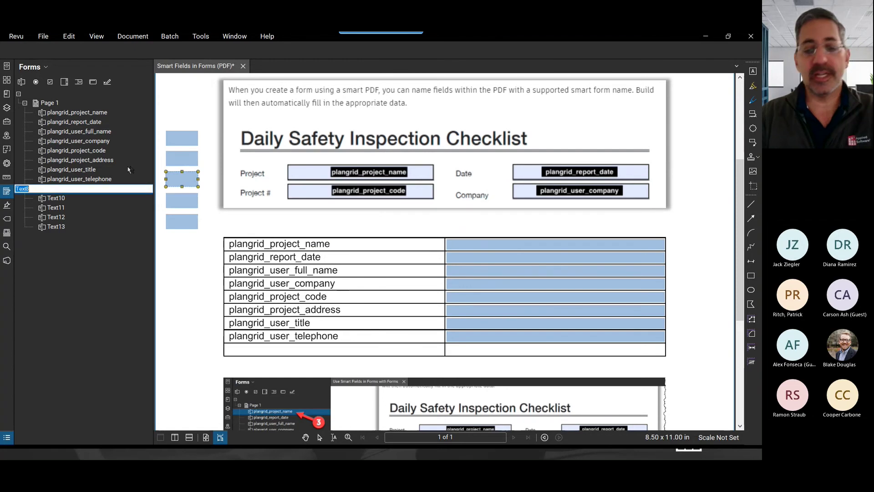
type("plangrid_project_name")
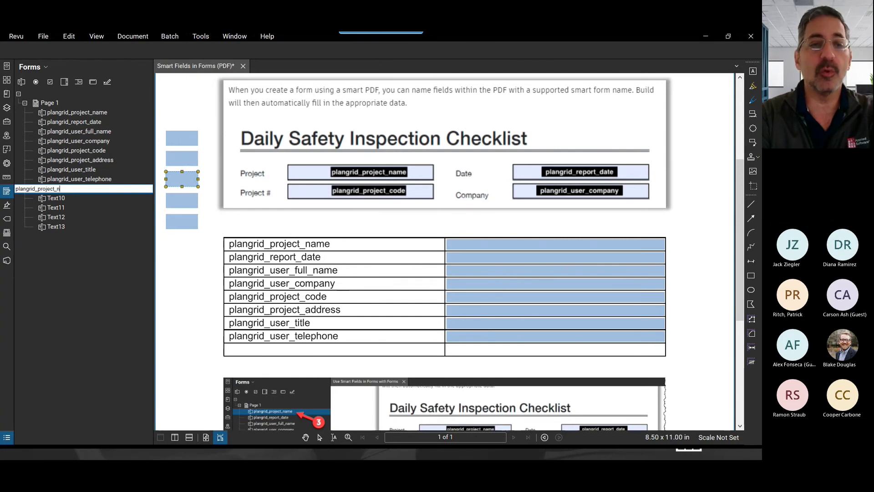
left_click(73, 196)
left_click(73, 189)
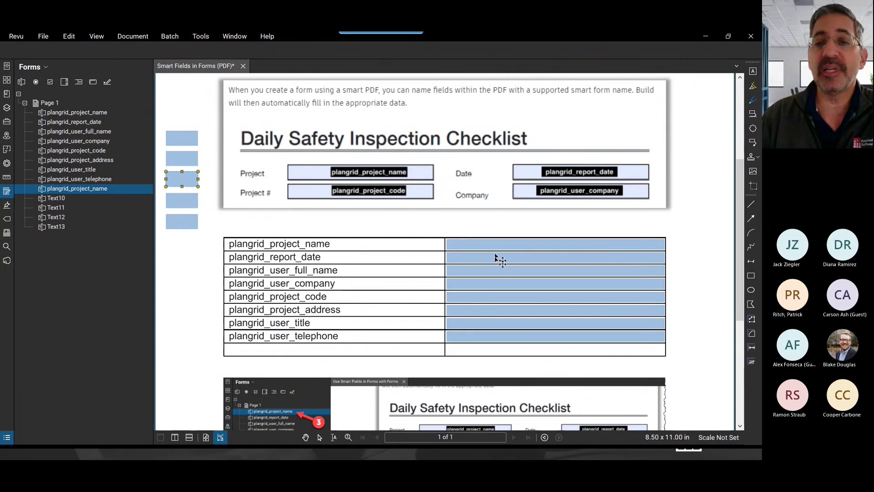
left_click_drag(497, 271, 493, 276)
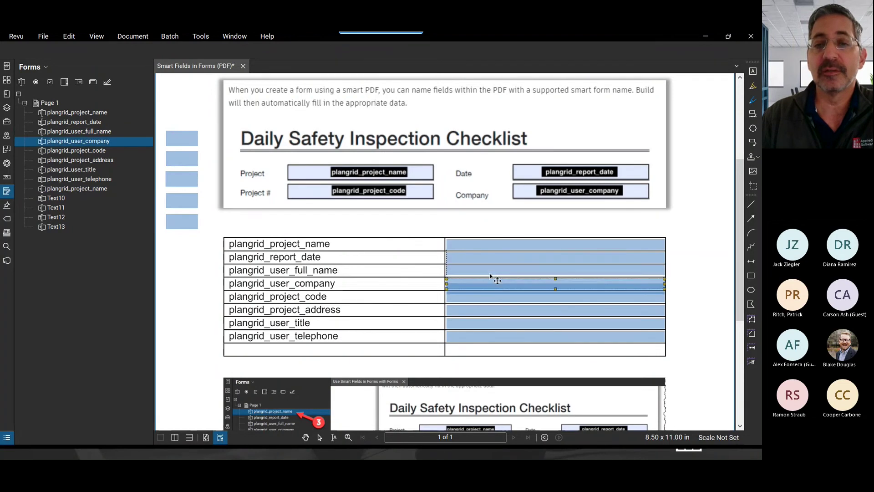
Close the Smart Fields PDF with Don't Save and minimize Revu
left_click(243, 66)
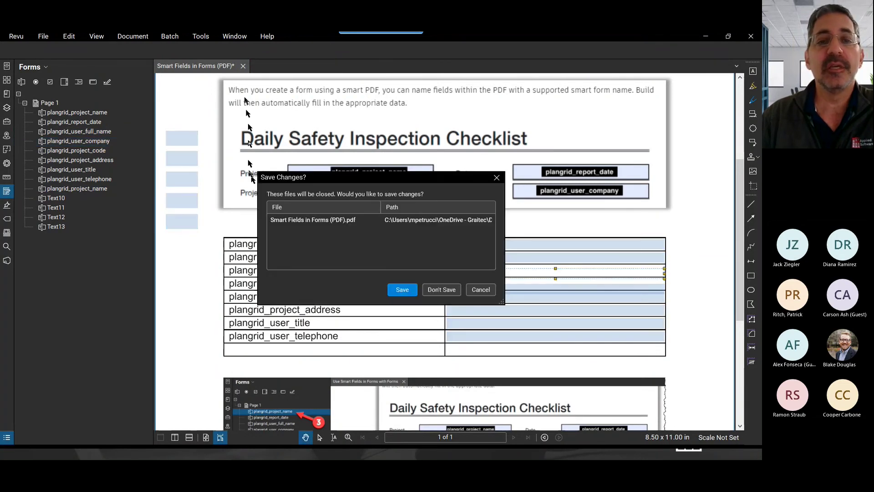
left_click(442, 290)
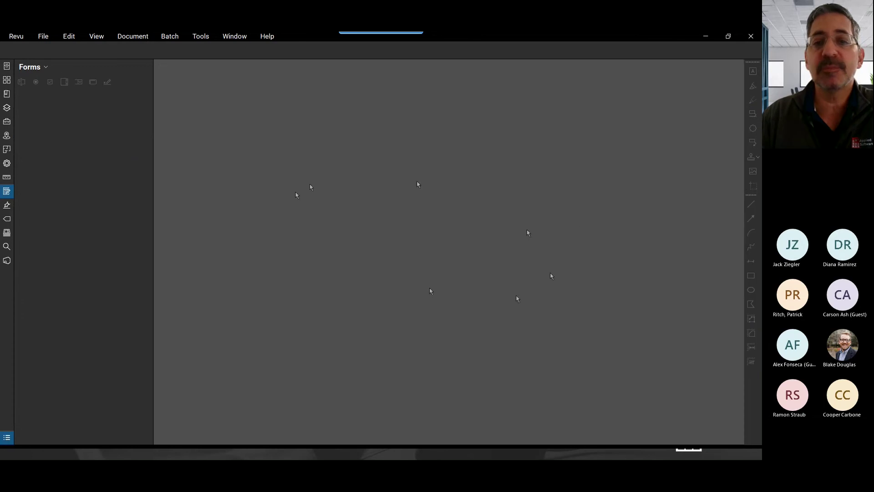
left_click(709, 37)
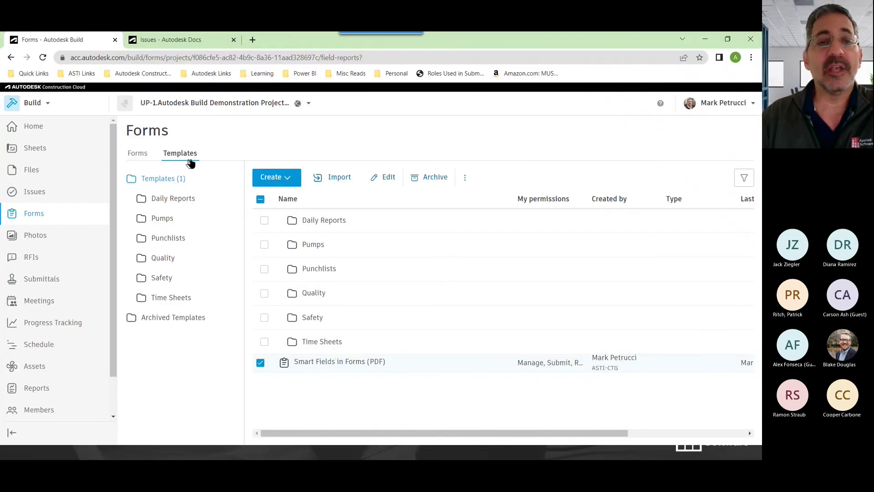
Create a new form from the Smart Fields in Forms (PDF) template
left_click(139, 155)
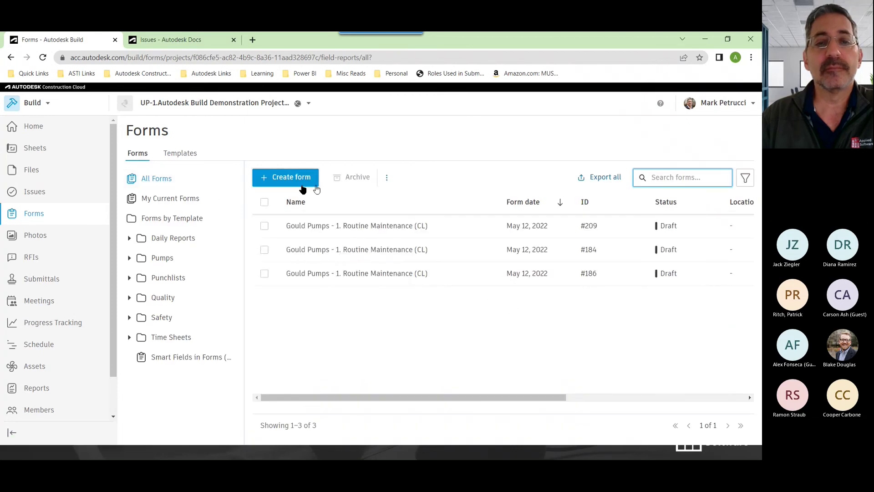
left_click(295, 181)
left_click_drag(394, 270, 393, 332)
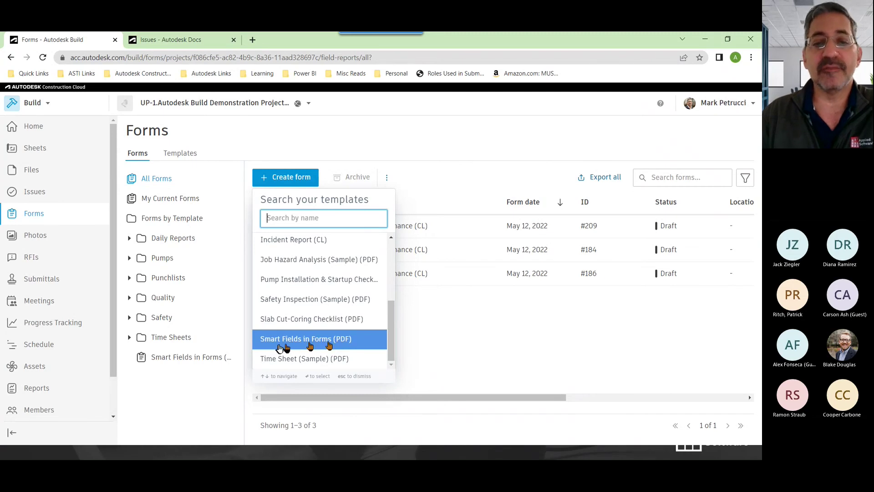
left_click(330, 345)
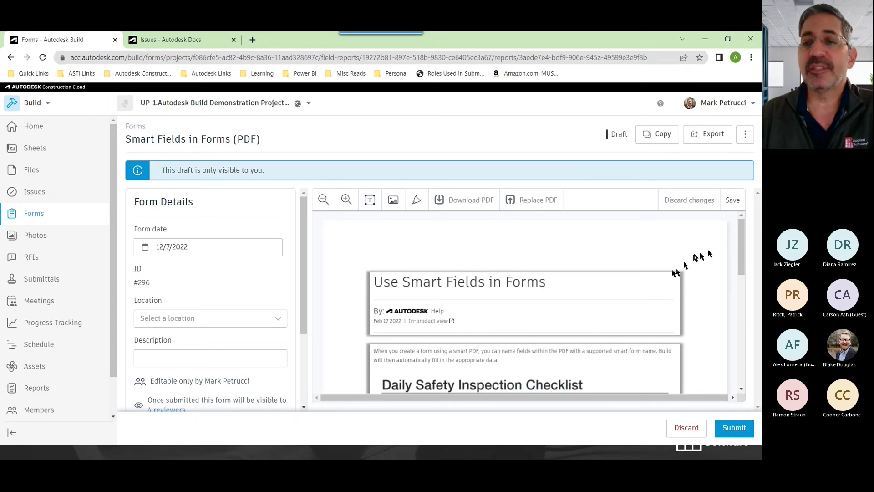
Review the auto-filled report date, user name, project code, address, title and telephone fields
scroll(741, 254, "down", 2)
scroll(741, 254, "down", 3)
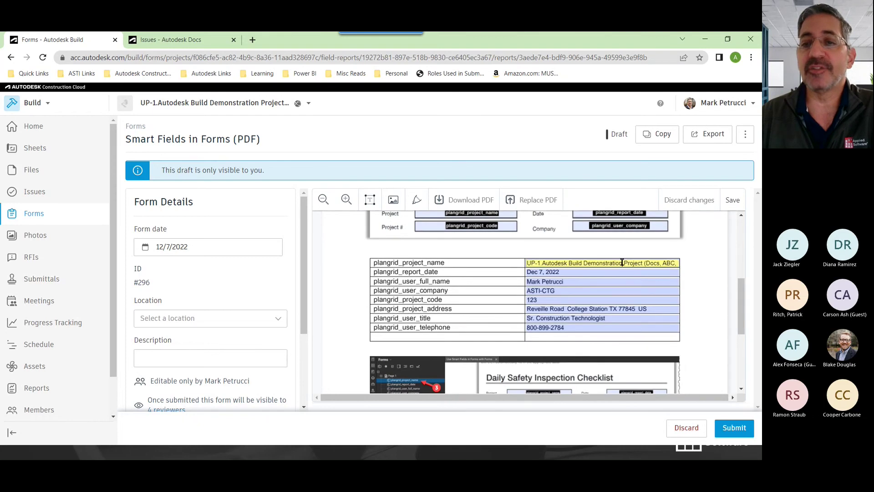
left_click(583, 273)
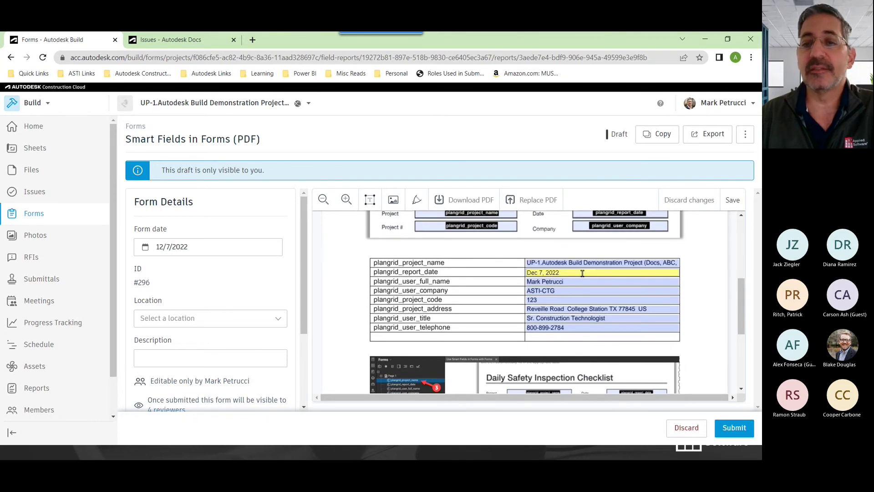
left_click(567, 281)
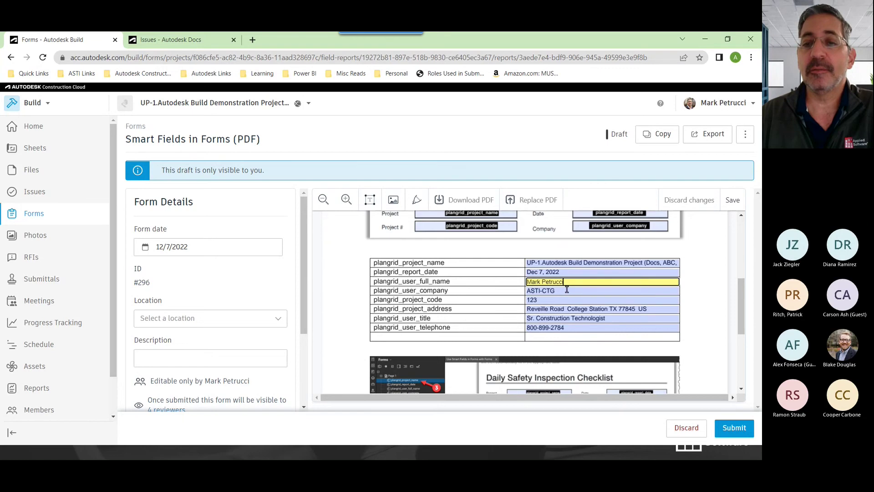
left_click(550, 300)
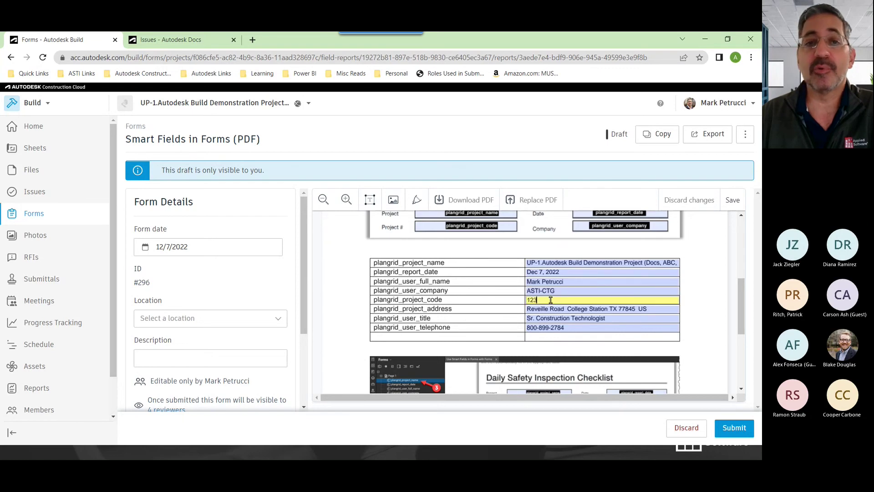
left_click(557, 309)
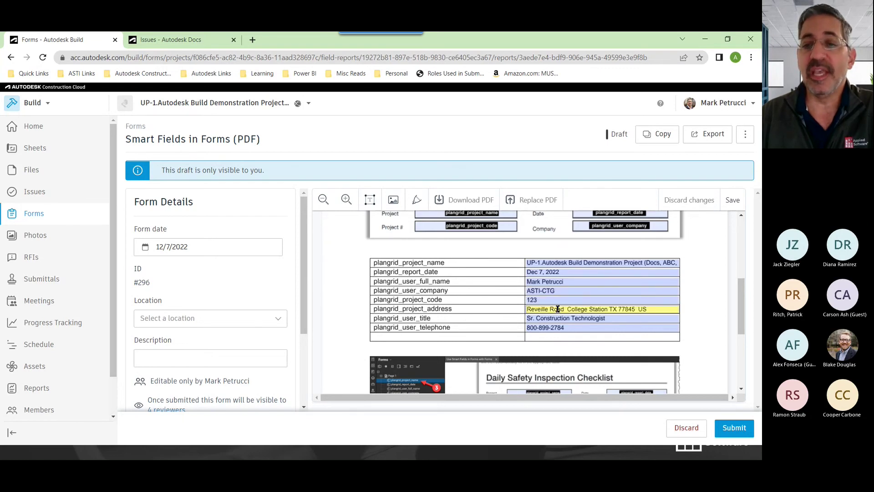
left_click(571, 318)
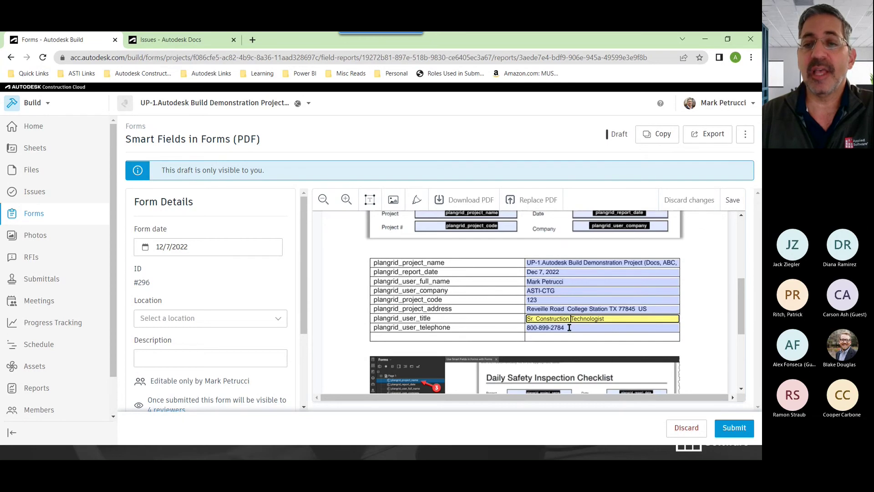
left_click(569, 327)
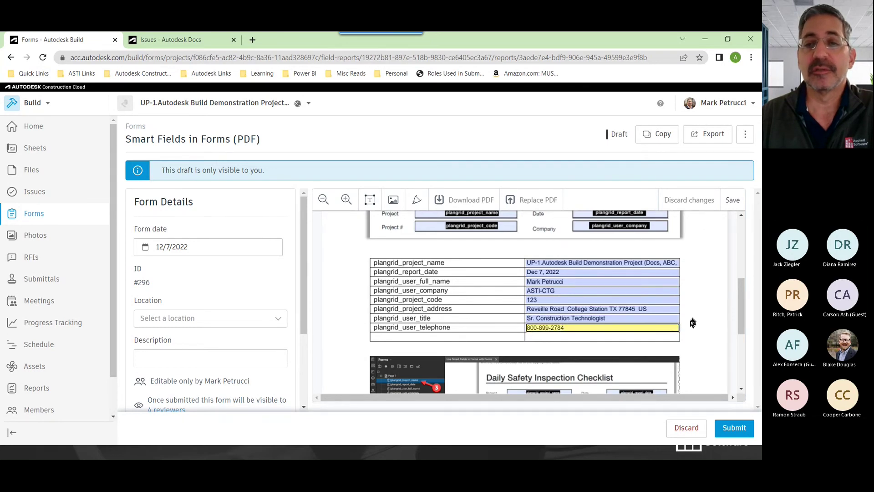
left_click(691, 322)
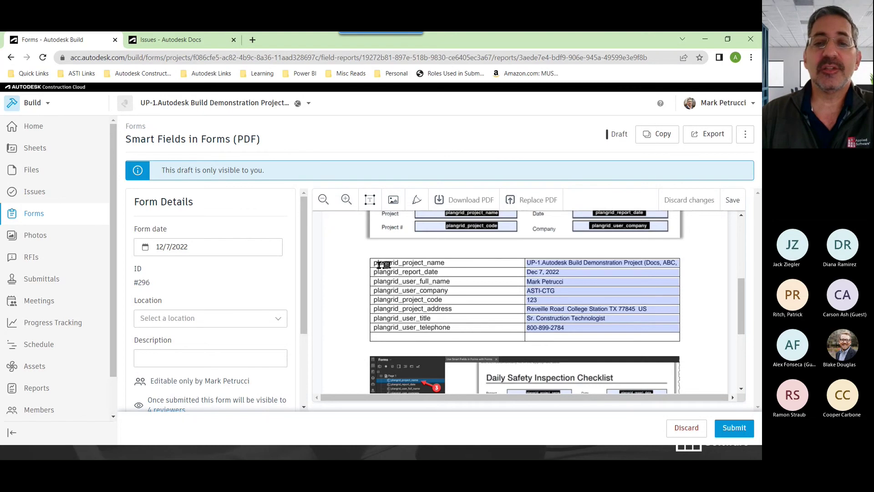
left_click_drag(372, 263, 447, 330)
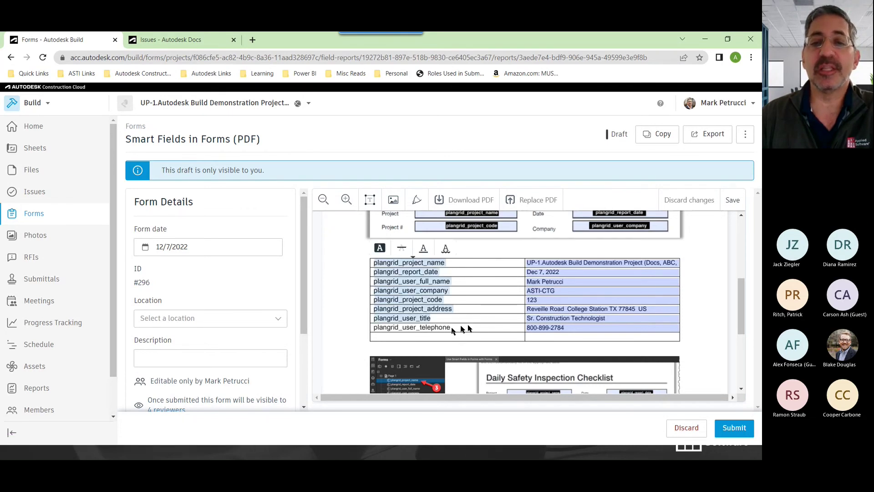
left_click(694, 332)
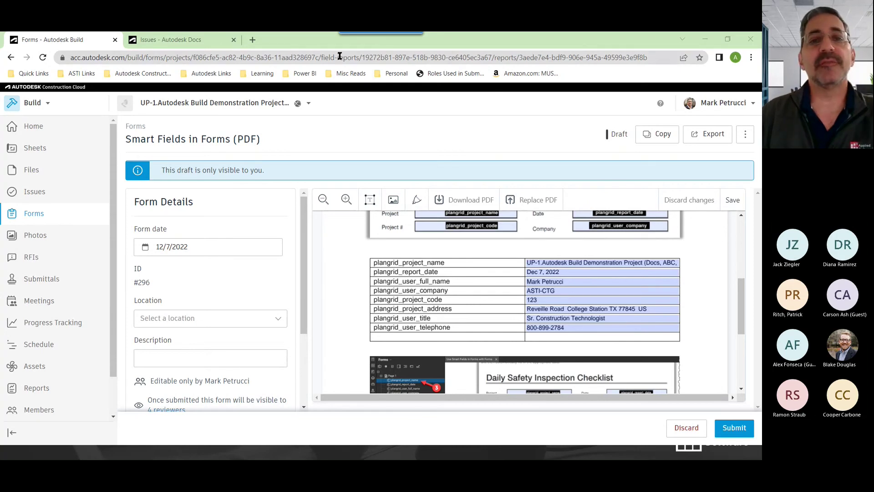
Open health.autodesk.com in a new browser tab
left_click(253, 40)
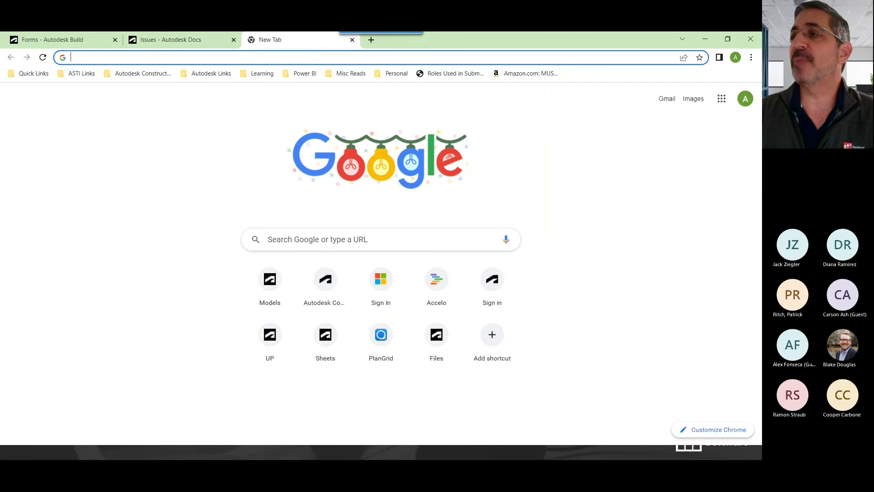
left_click(261, 58)
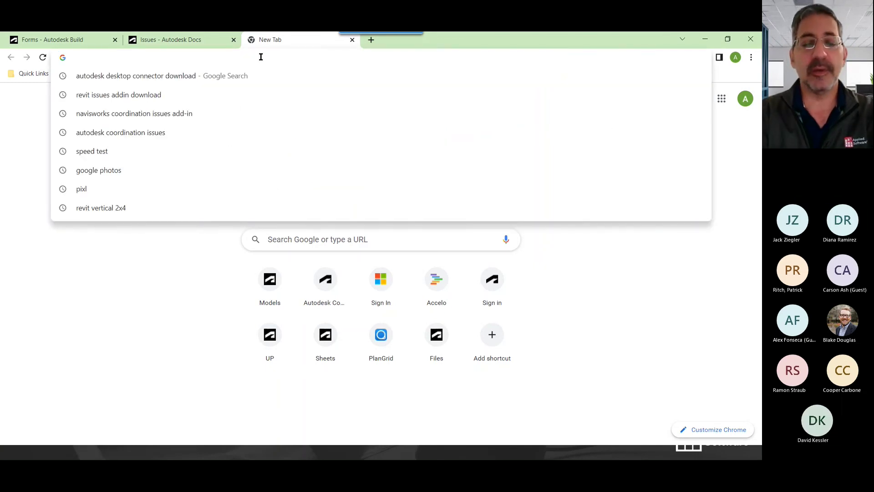
type("l")
key("BackSpace")
type("h")
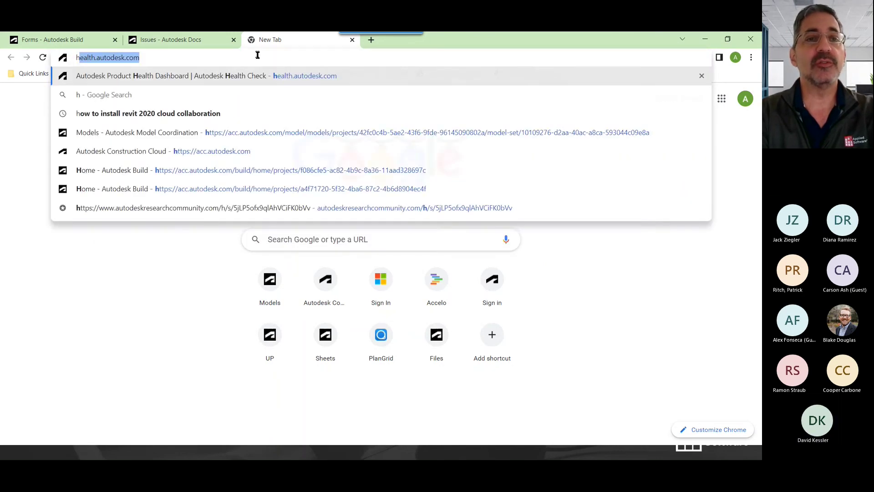
type("ealth.atyu")
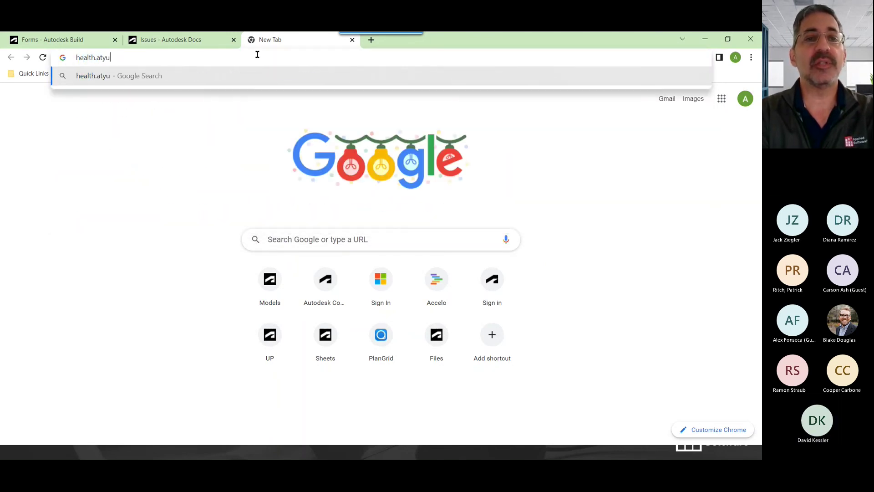
key("BackSpace")
key("BackSpace")
key("BackSpace")
type("utodesk")
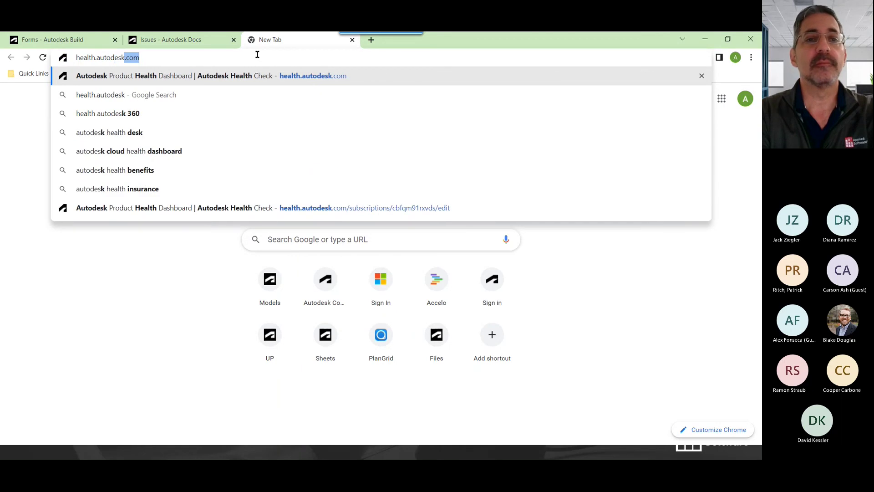
type(".com")
key("Return")
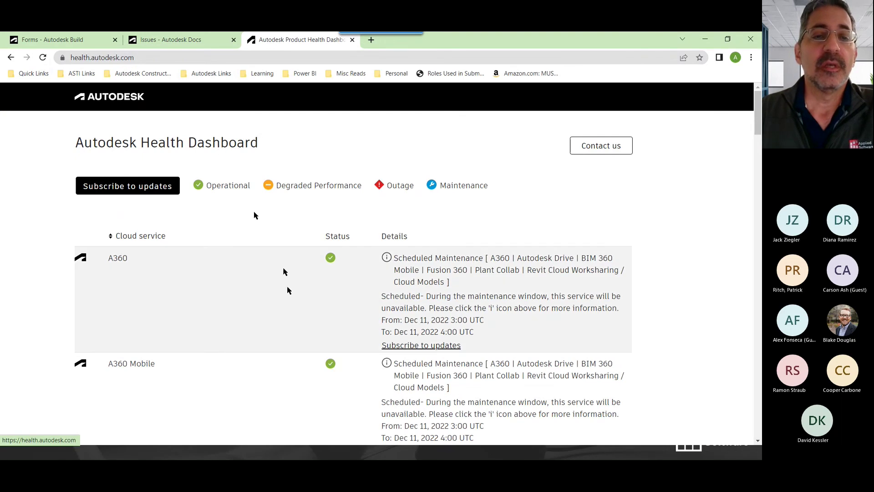
Scroll through the cloud service status list and return to the top
scroll(177, 287, "down", 2)
scroll(180, 282, "down", 7)
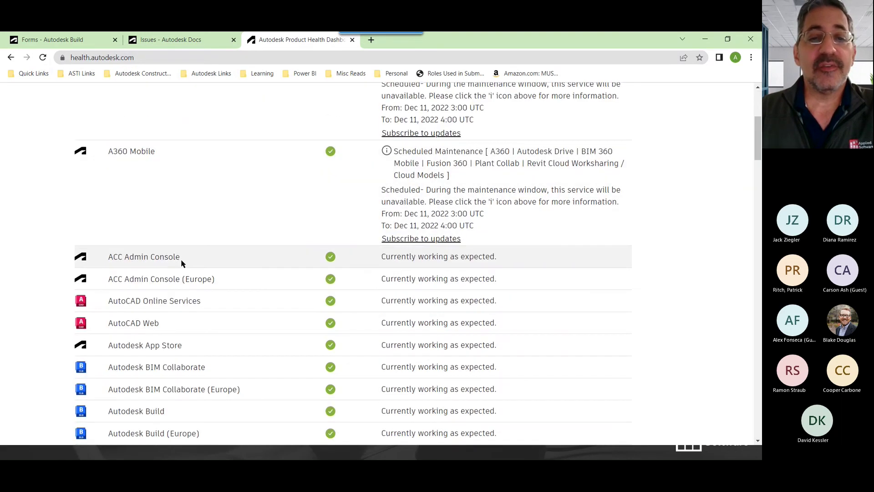
scroll(189, 273, "up", 2)
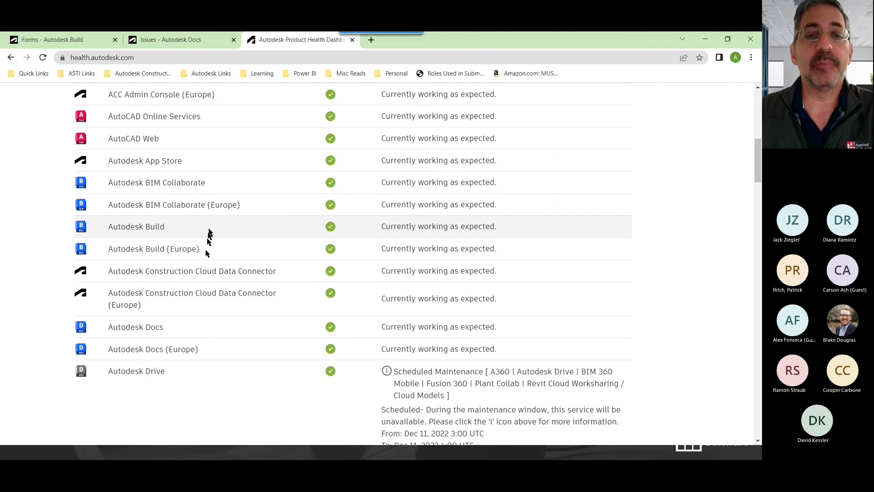
scroll(232, 342, "down", 4)
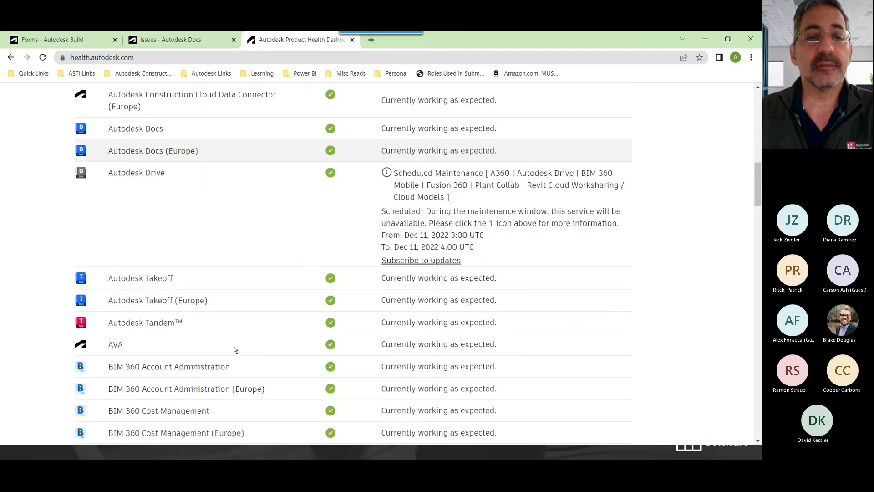
scroll(220, 291, "up", 6)
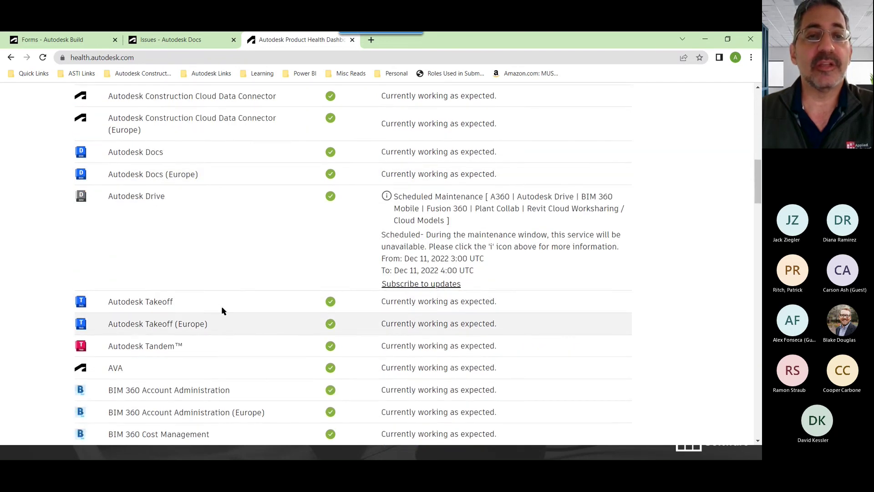
scroll(224, 295, "down", 2)
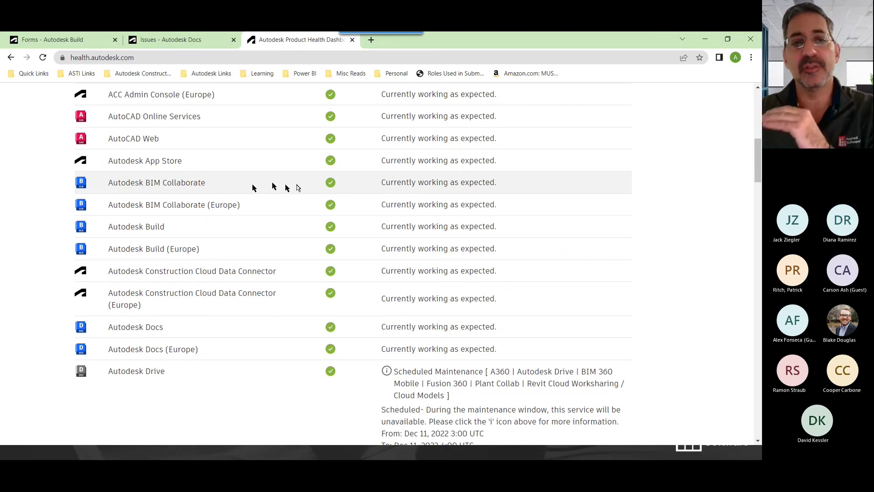
scroll(221, 189, "up", 9)
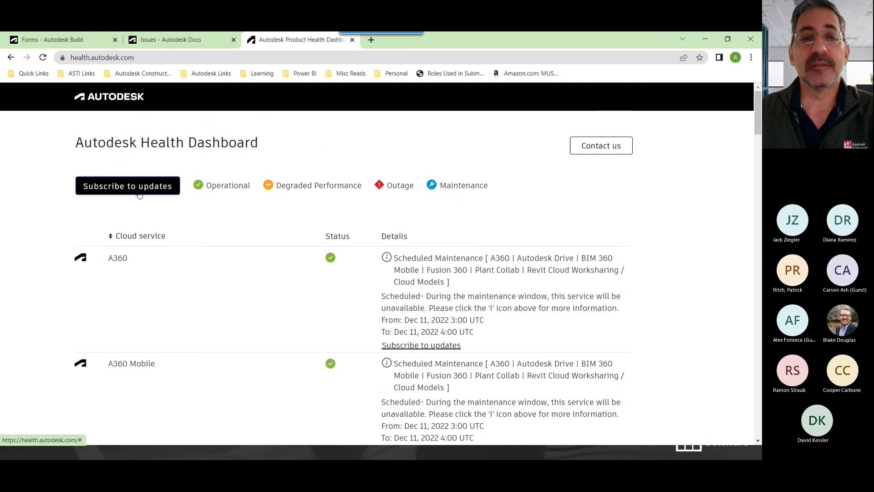
Subscribe to status updates via e-mail using the autofilled work e-mail address
left_click(142, 193)
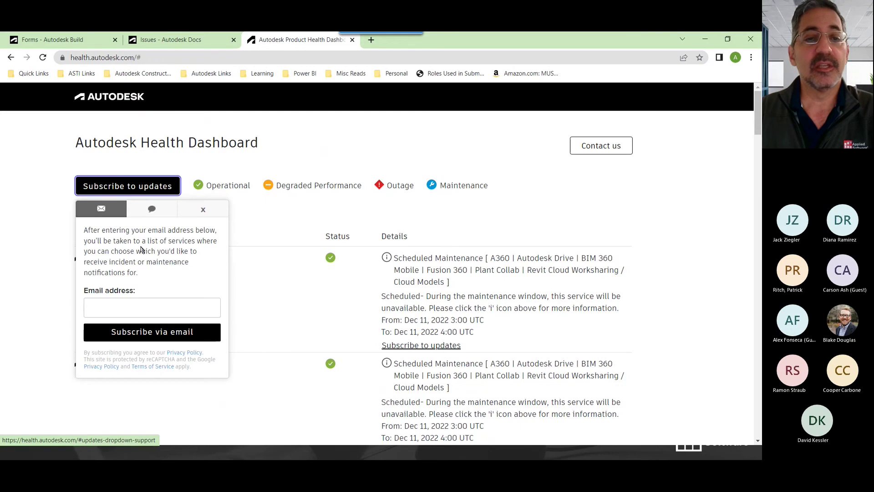
left_click(133, 306)
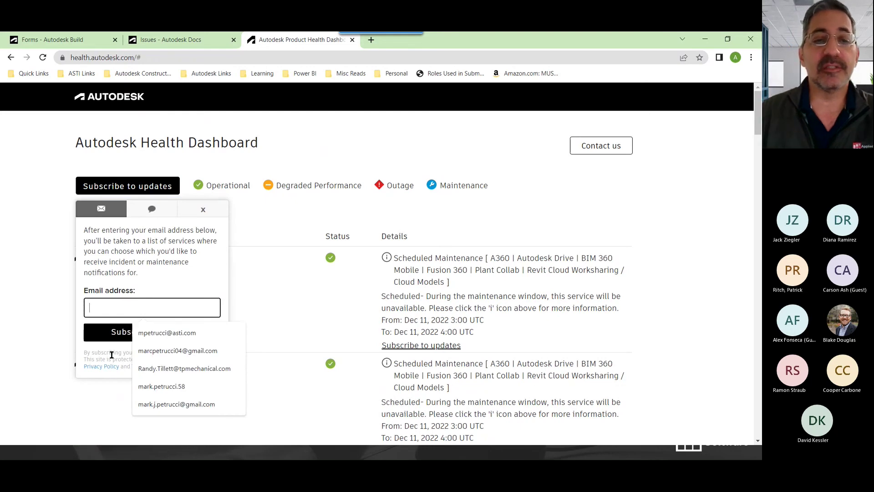
left_click(167, 333)
left_click(156, 343)
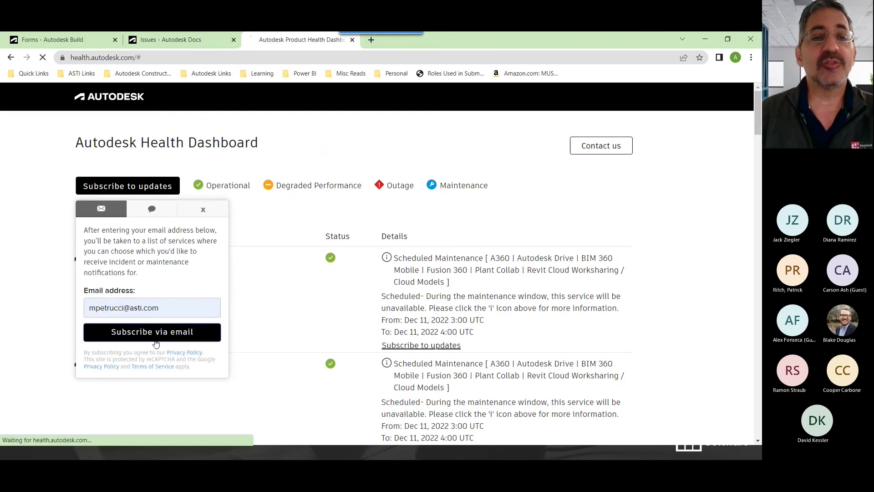
Review the cloud service checkboxes and save the subscription preferences
scroll(274, 336, "down", 2)
scroll(282, 335, "down", 2)
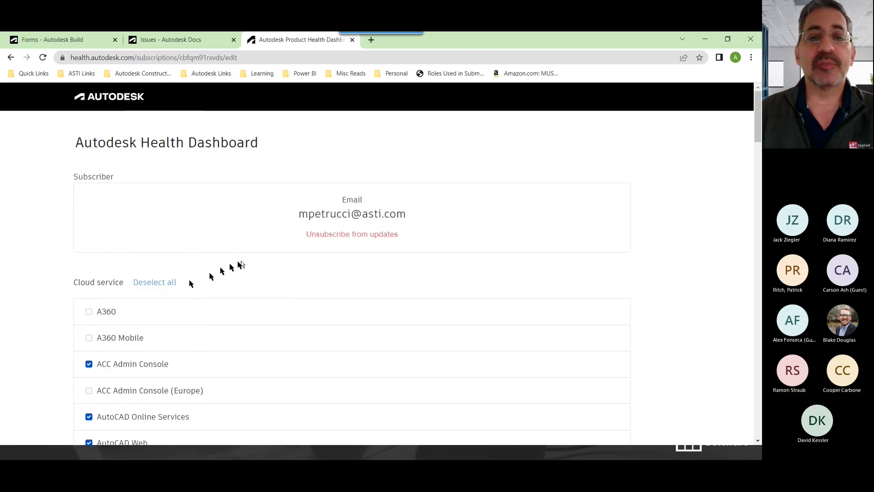
scroll(200, 263, "down", 2)
scroll(199, 263, "down", 2)
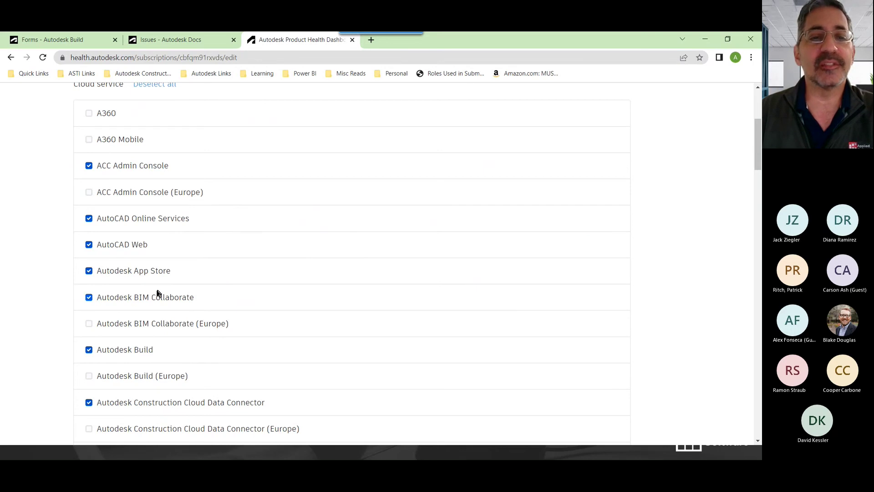
scroll(158, 292, "down", 4)
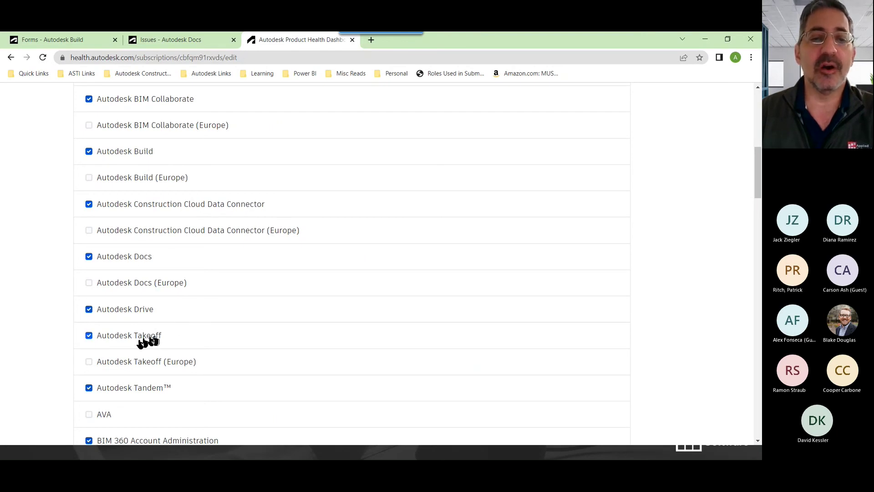
scroll(140, 240, "down", 1)
scroll(156, 253, "down", 20)
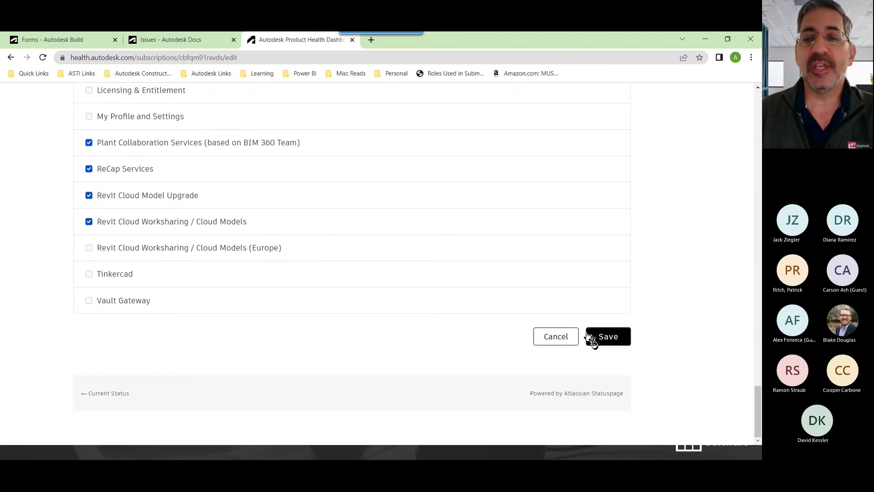
left_click(609, 339)
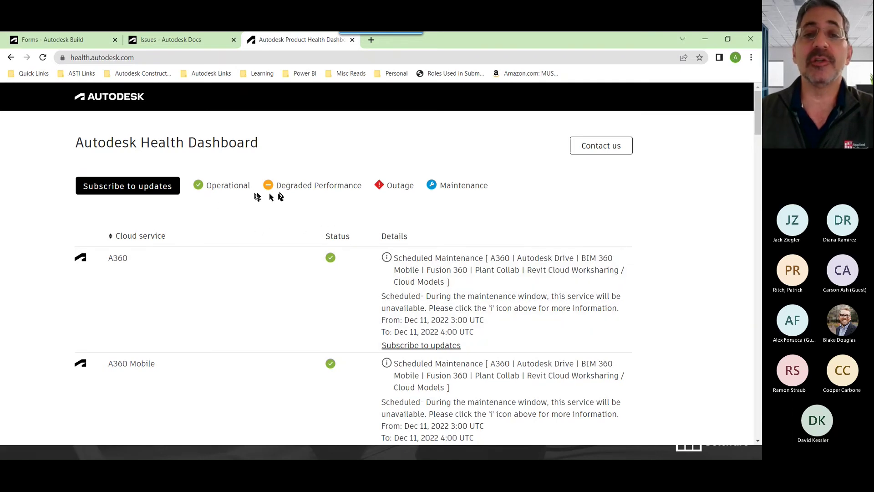
left_click_drag(281, 185, 414, 186)
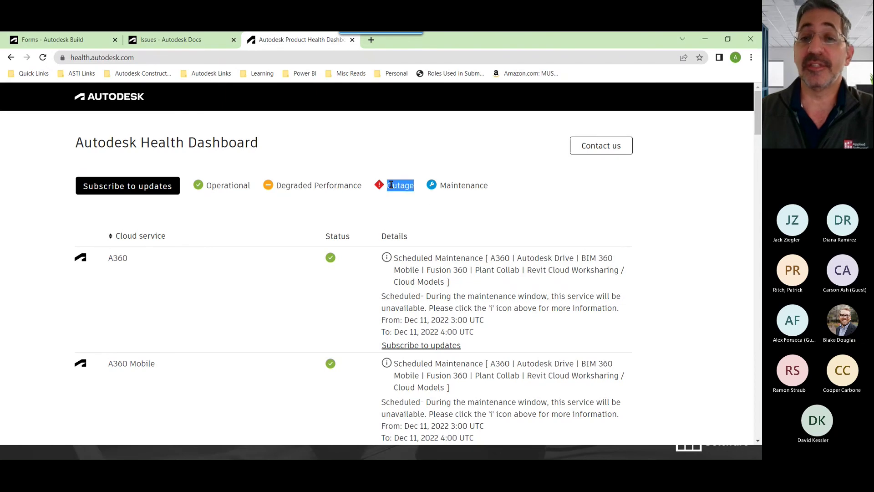
double_click(461, 186)
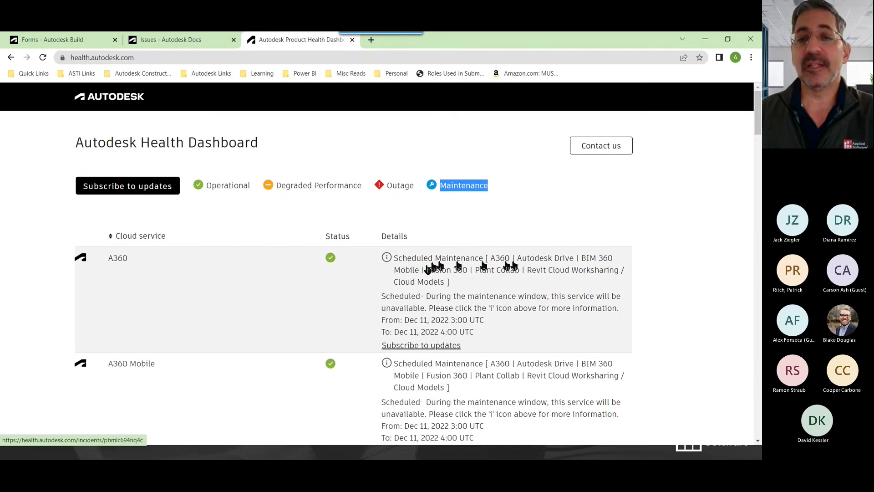
left_click(406, 321)
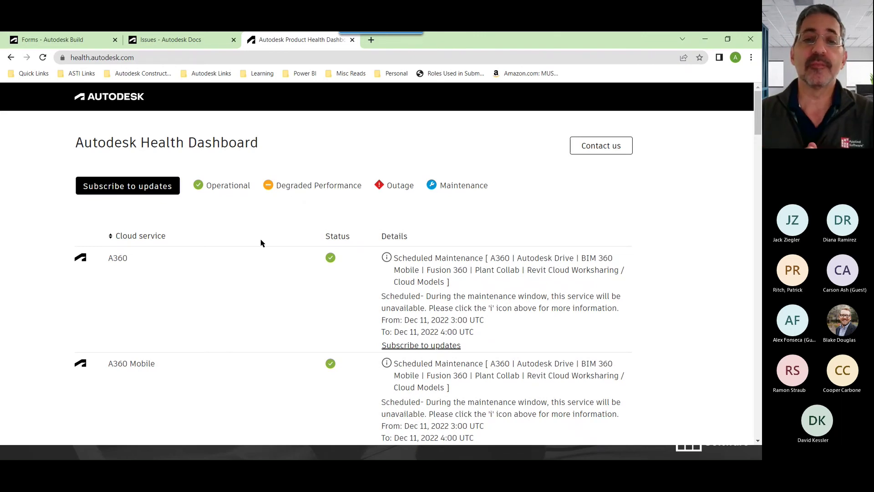
Return from the dashboard to the Forms - Autodesk Build tab showing draft form #296
scroll(285, 321, "down", 10)
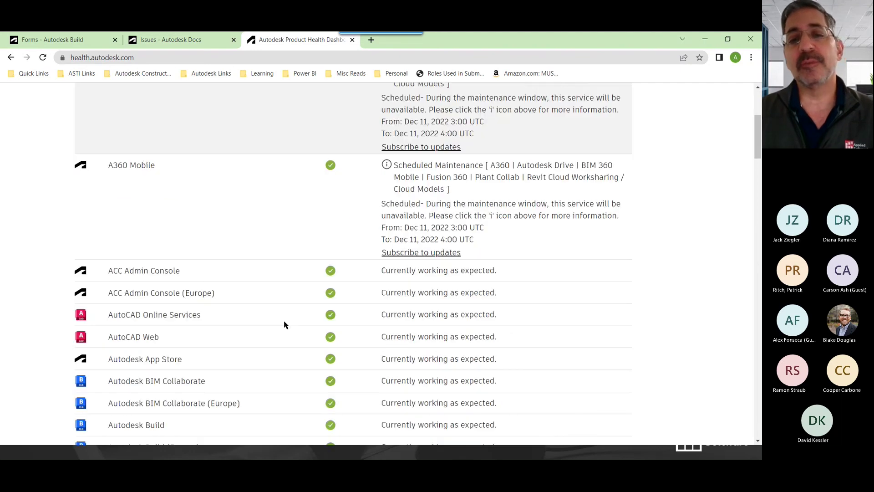
scroll(286, 321, "up", 10)
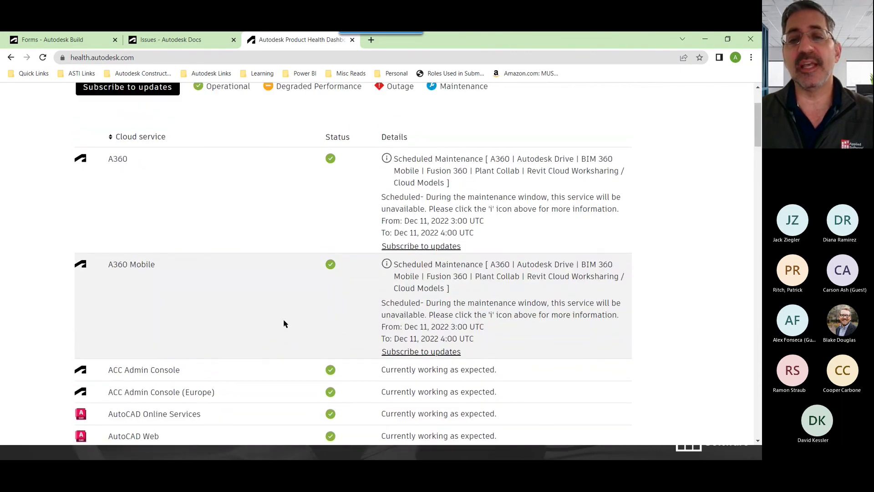
scroll(317, 293, "up", 2)
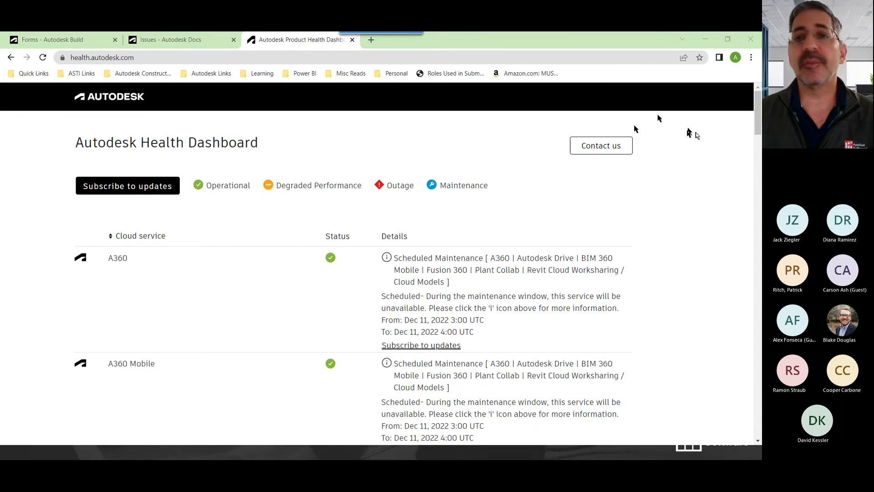
left_click(46, 40)
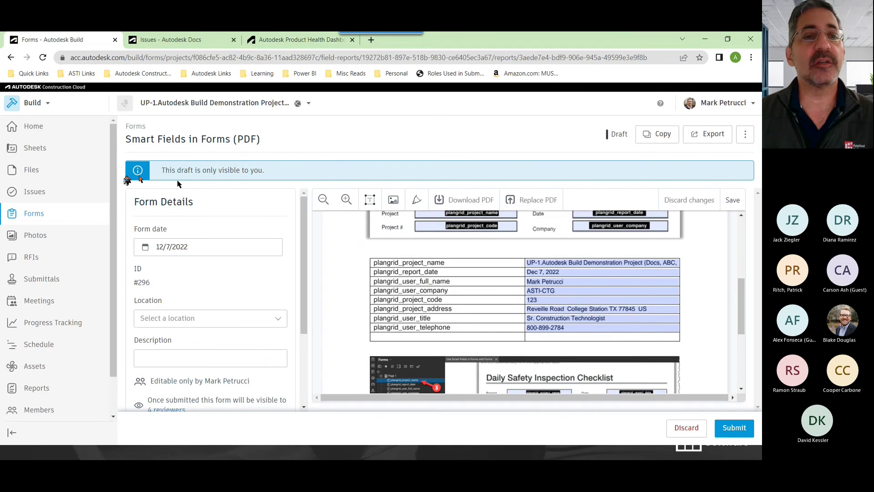
Open the project's Sheets list, leaving the unsaved form draft
left_click(37, 148)
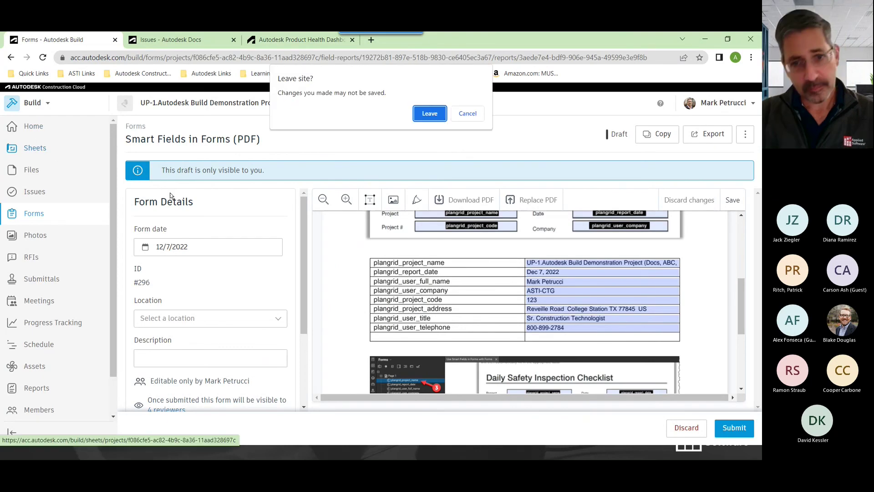
left_click(438, 117)
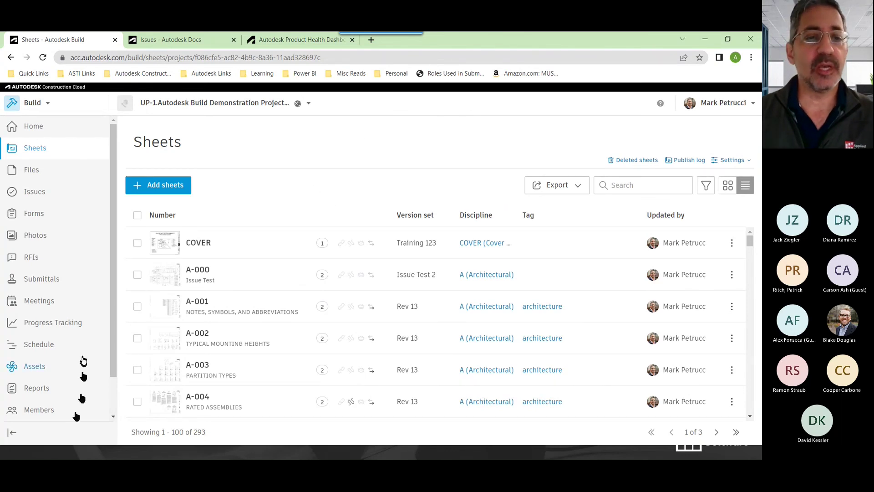
scroll(113, 300, "down", 2)
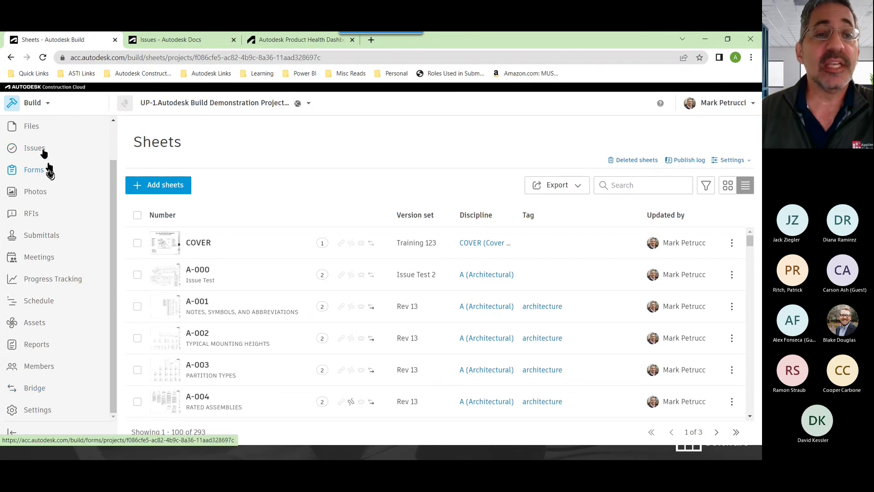
scroll(45, 169, "up", 2)
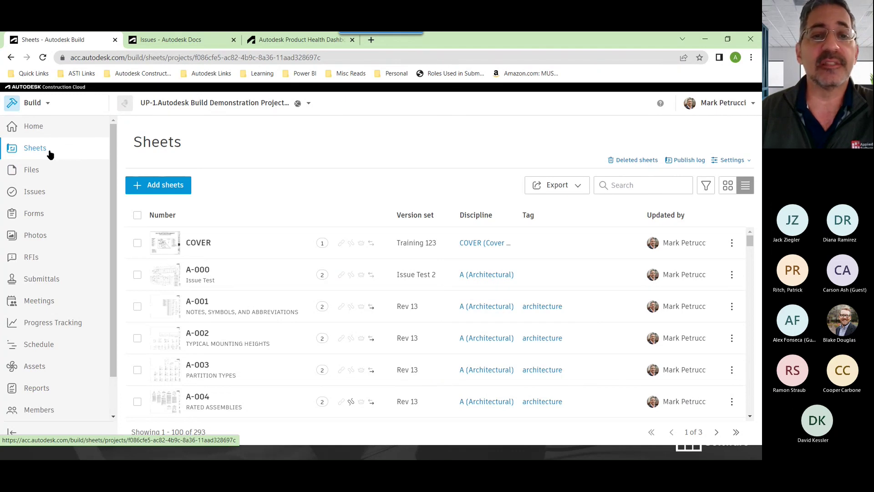
Share sheets COVER, A-000 and A-001 to another project titled 'Webninar Show and Tell'
left_click(136, 243)
left_click(137, 276)
left_click(137, 306)
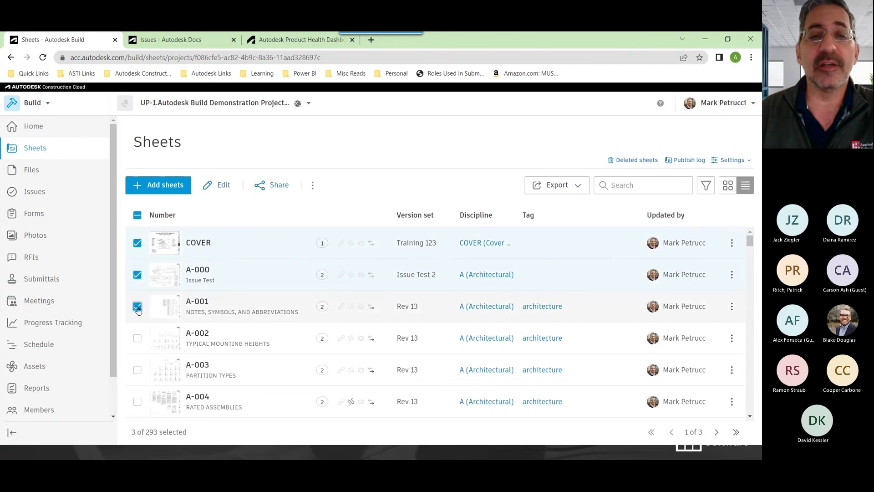
left_click(275, 186)
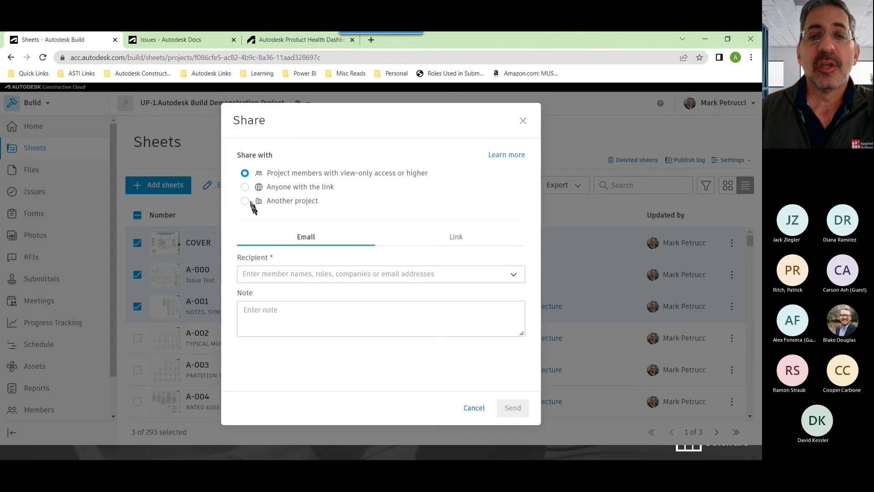
left_click(245, 202)
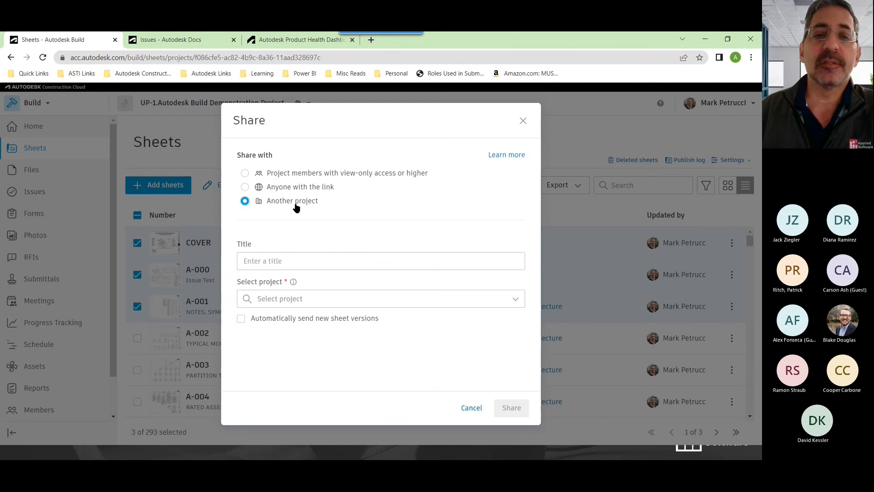
left_click(289, 260)
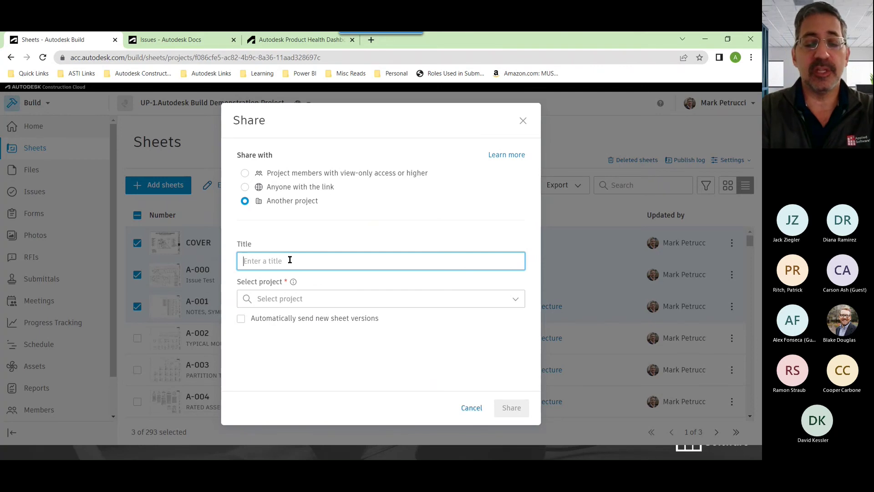
type("Webn")
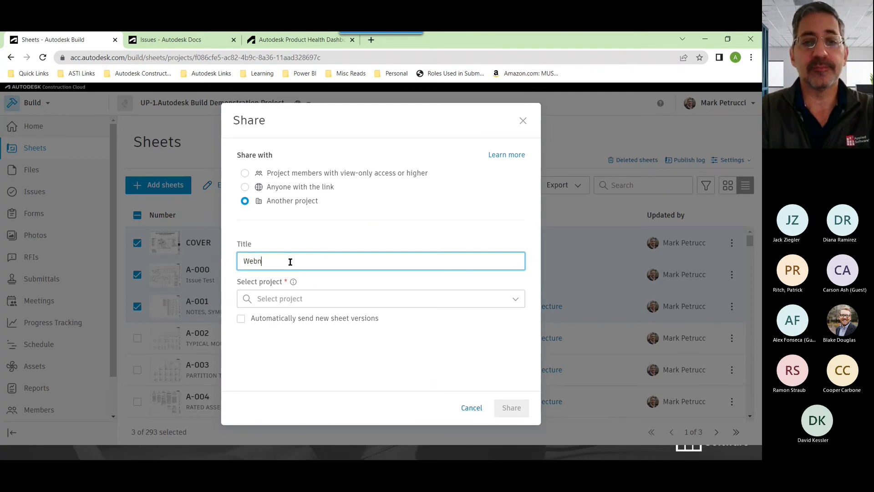
key("BackSpace")
type("inar")
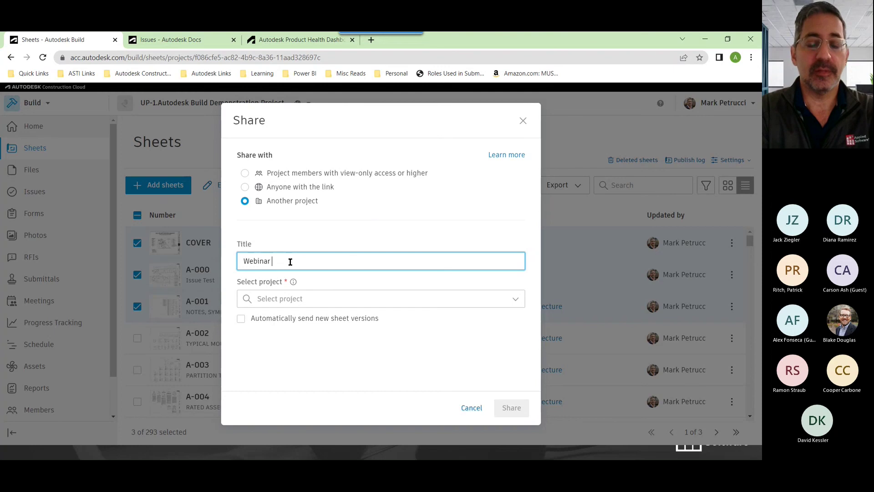
type(" Show and Tell")
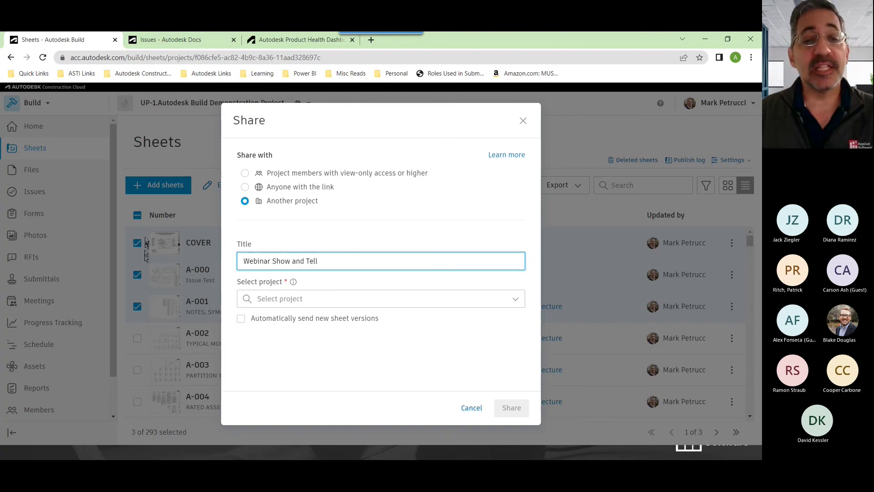
Target UP-East Residence Hall, enable automatic sending of new sheet versions, and share
left_click(262, 301)
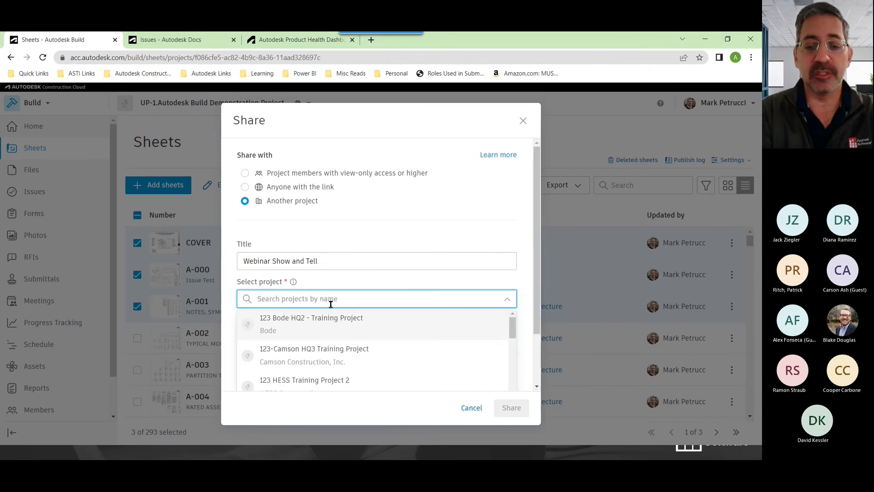
type("up-abc")
key("BackSpace")
key("BackSpace")
key("BackSpace")
key("BackSpace")
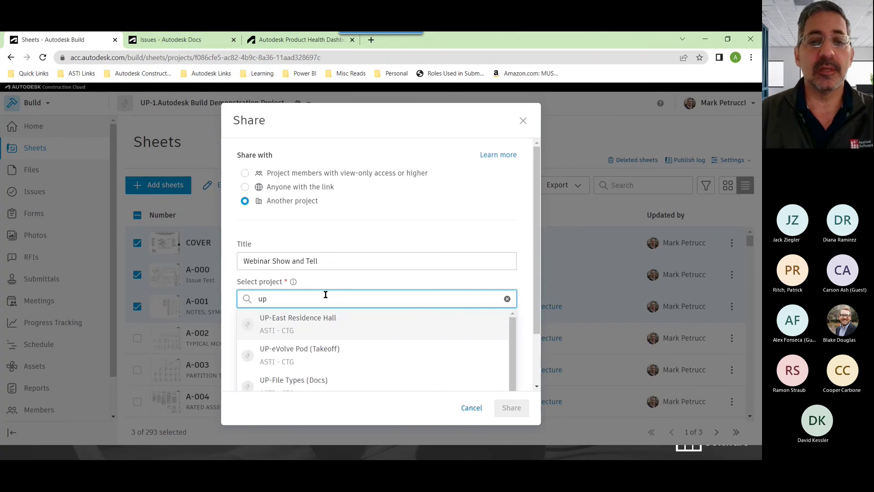
scroll(513, 344, "down", 2)
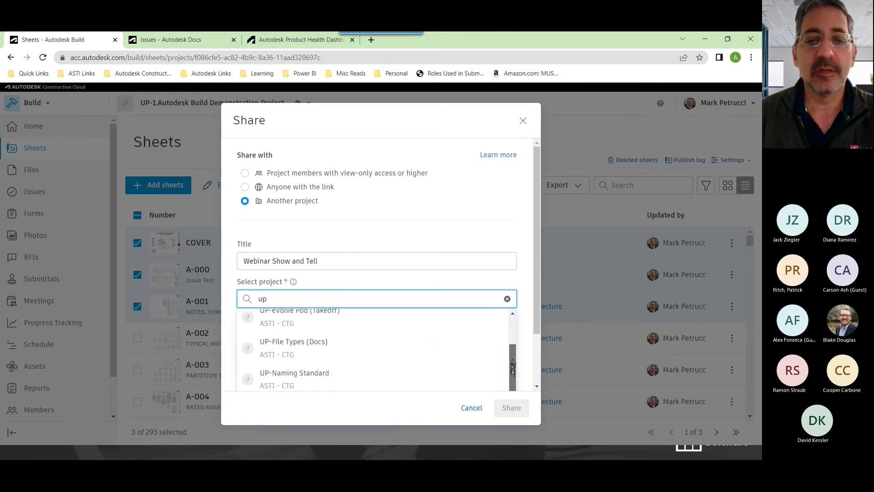
scroll(447, 363, "down", 2)
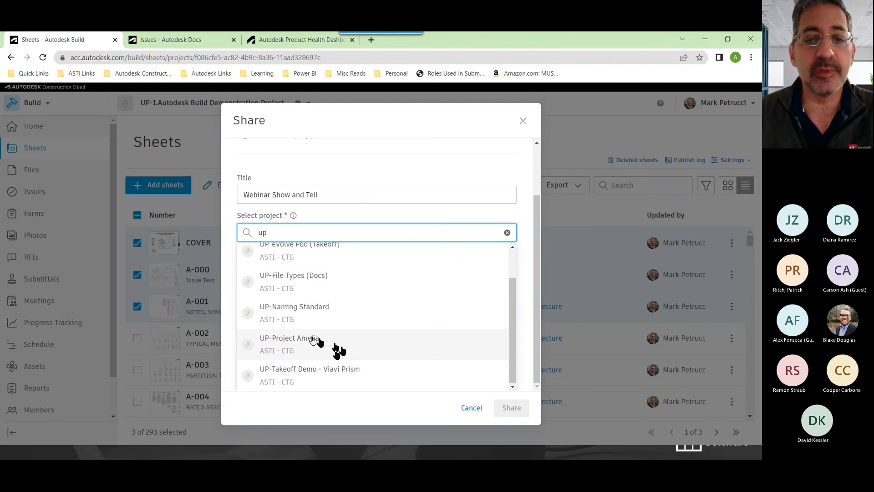
scroll(301, 318, "up", 4)
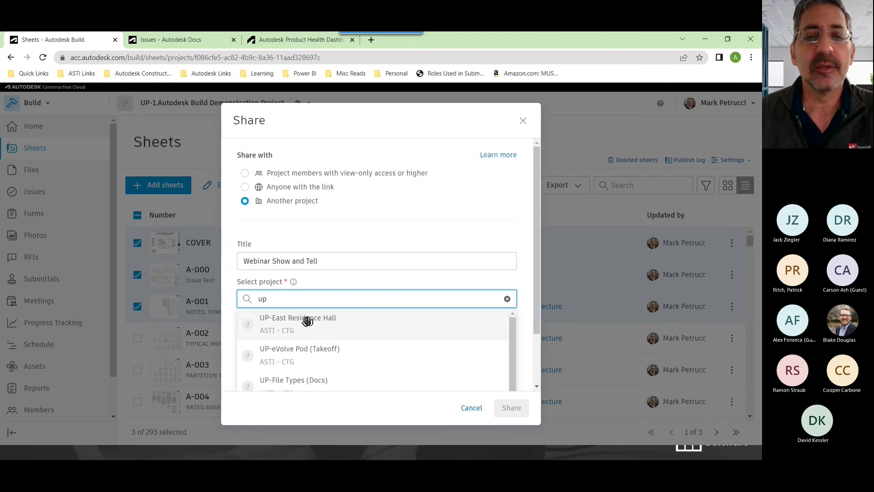
double_click(297, 297)
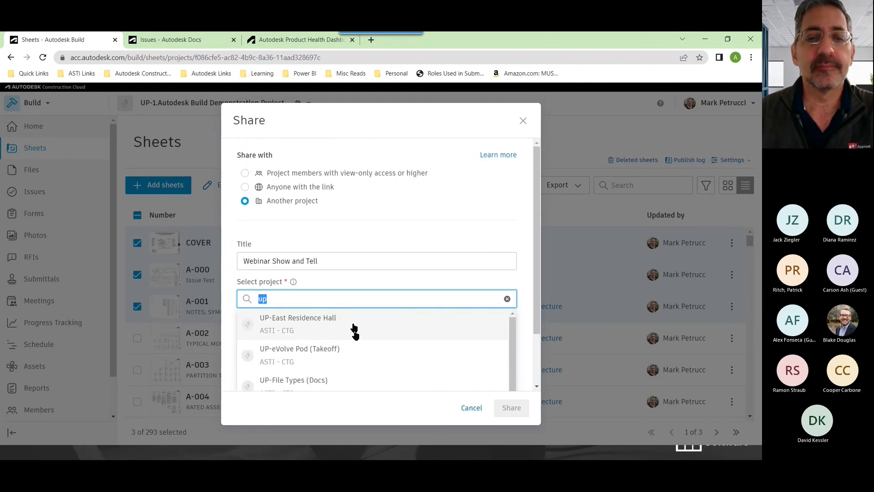
left_click(312, 320)
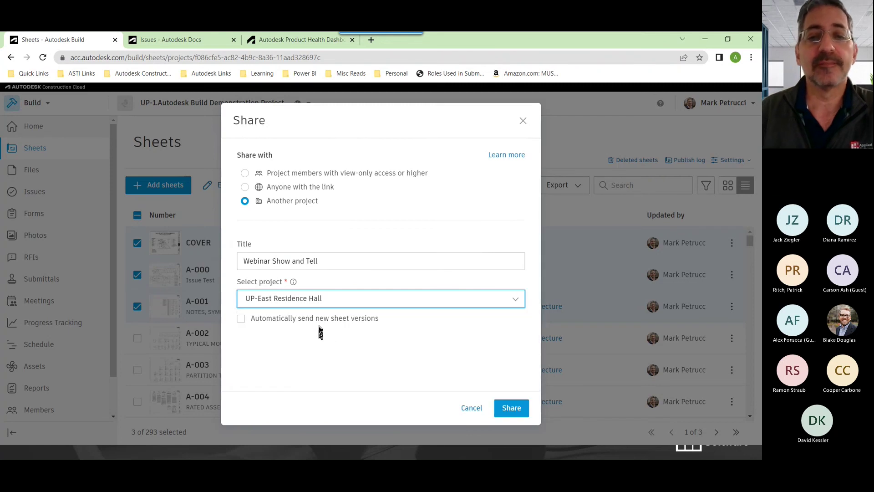
left_click(241, 319)
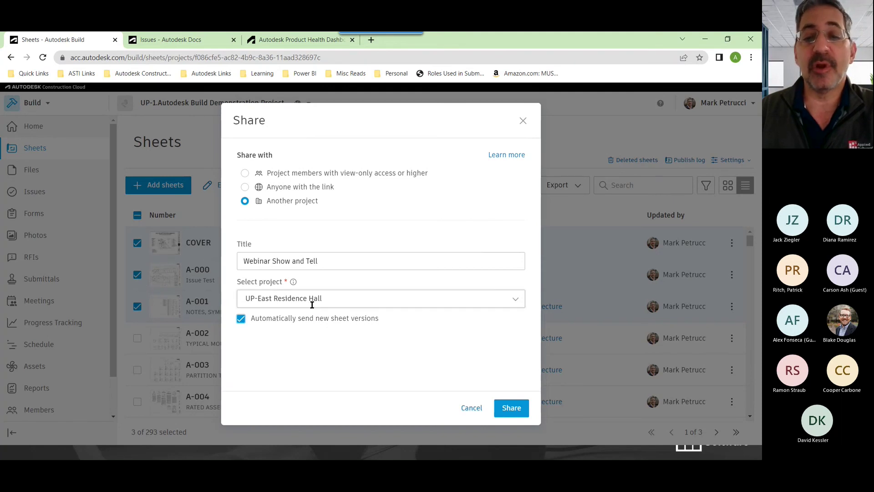
left_click(512, 407)
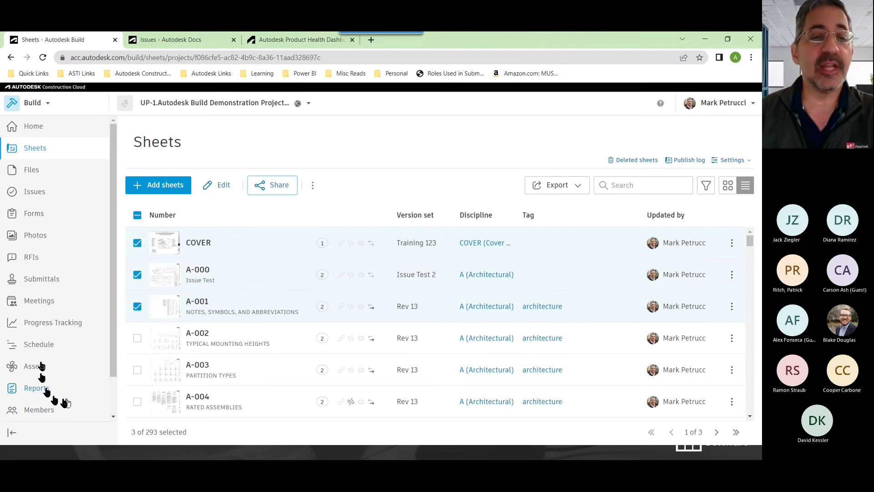
Show Bridge's outgoing packages, including Webinar Show and Tell accepted by UP-East Residence Hall
scroll(47, 392, "down", 2)
left_click(36, 391)
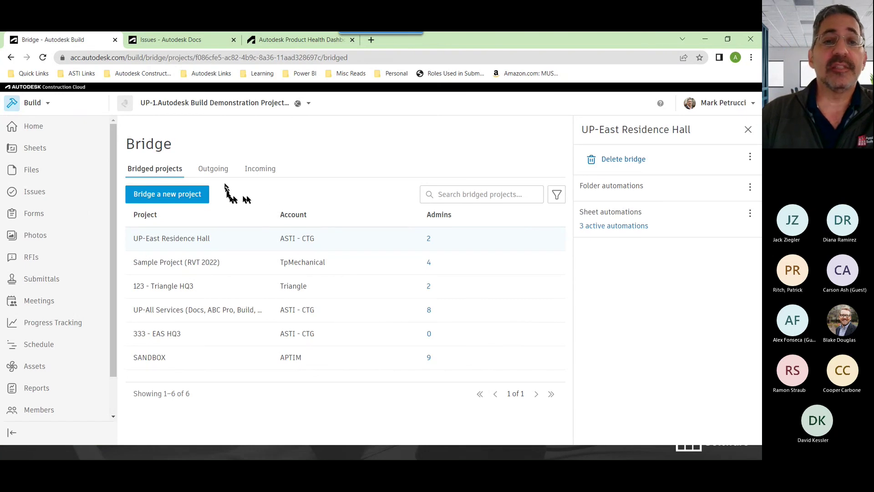
left_click(214, 173)
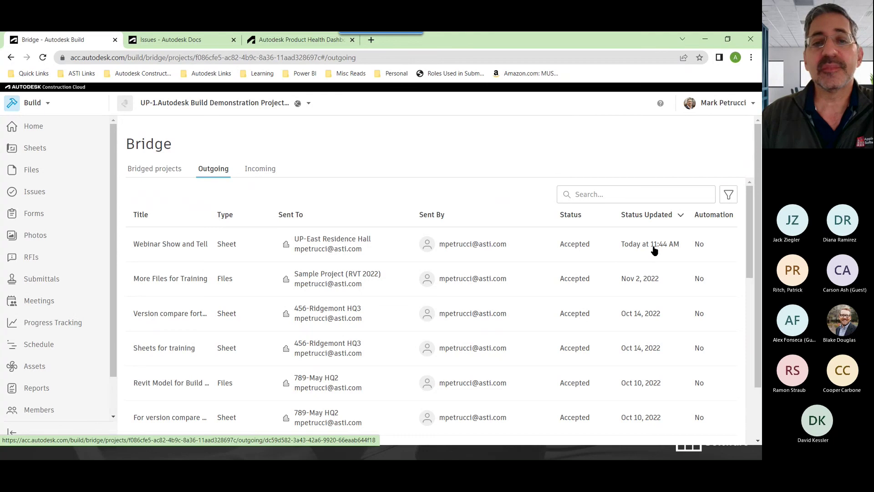
Review the incoming package from 456 - Praxis3 HQ2, then list the six bridged projects
left_click(262, 172)
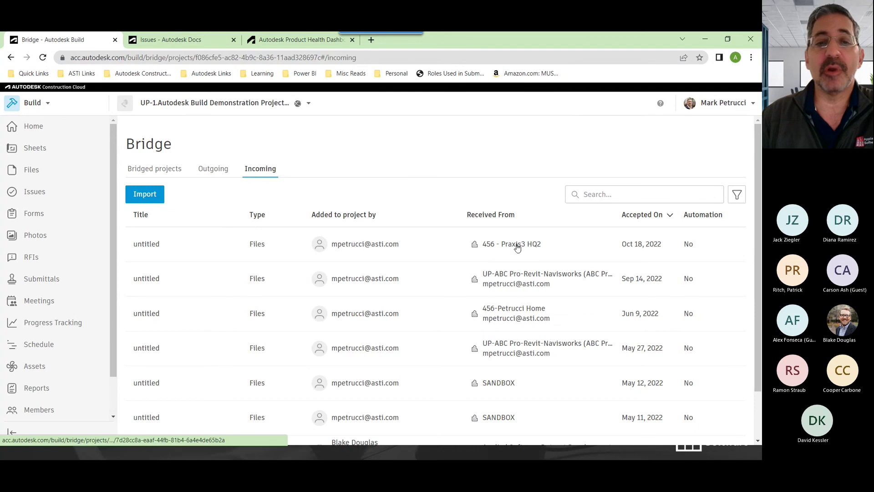
left_click(489, 241)
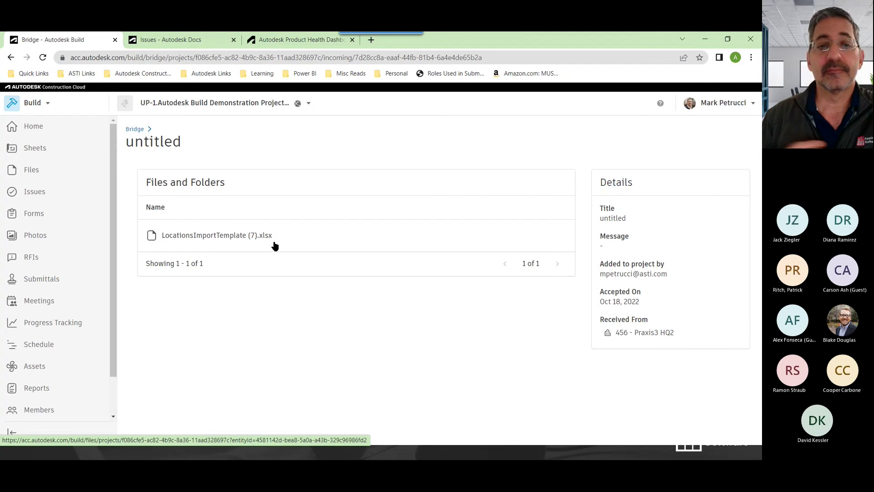
left_click(136, 129)
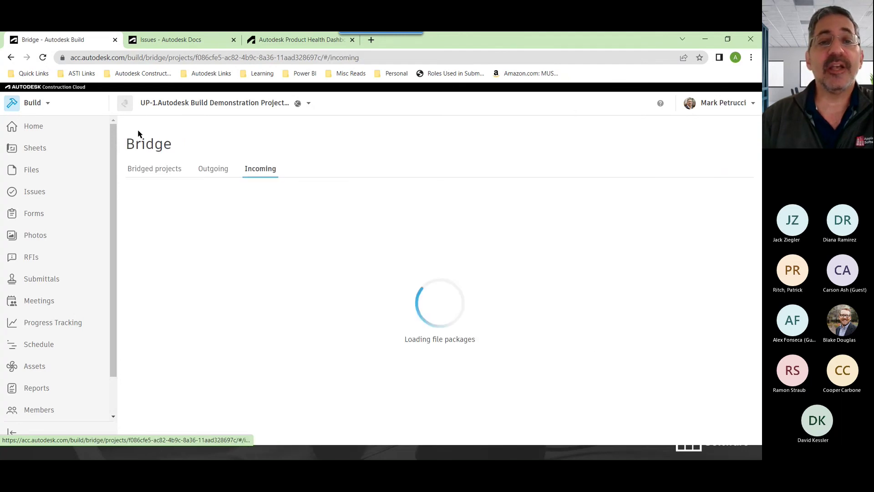
left_click(154, 172)
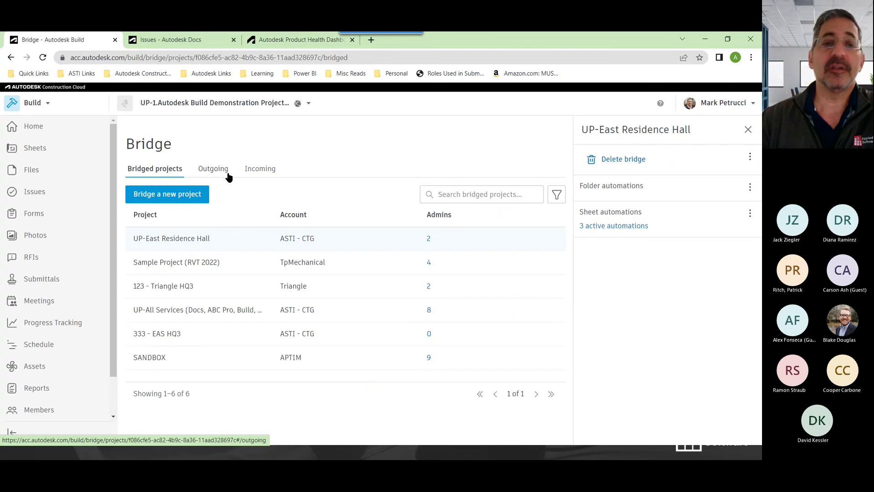
Send a colleague's e-mail a bridge-a-new-project invitation with the note 'send me your files'
left_click(174, 198)
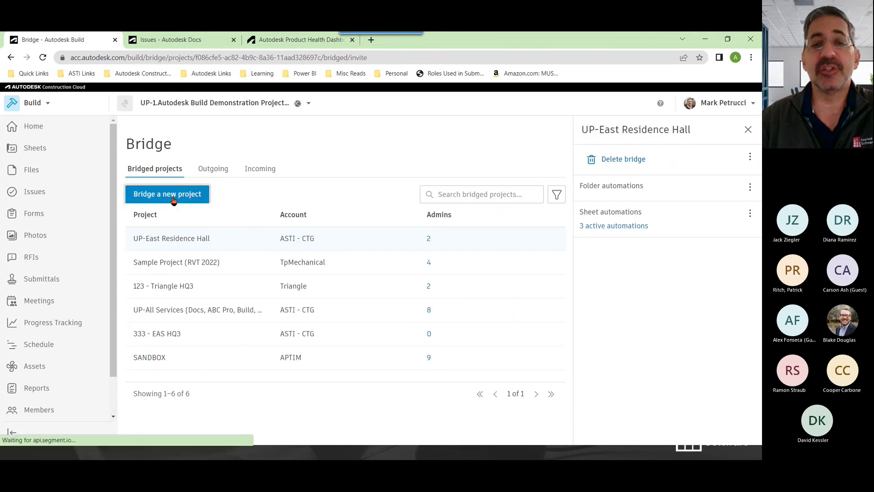
left_click(397, 235)
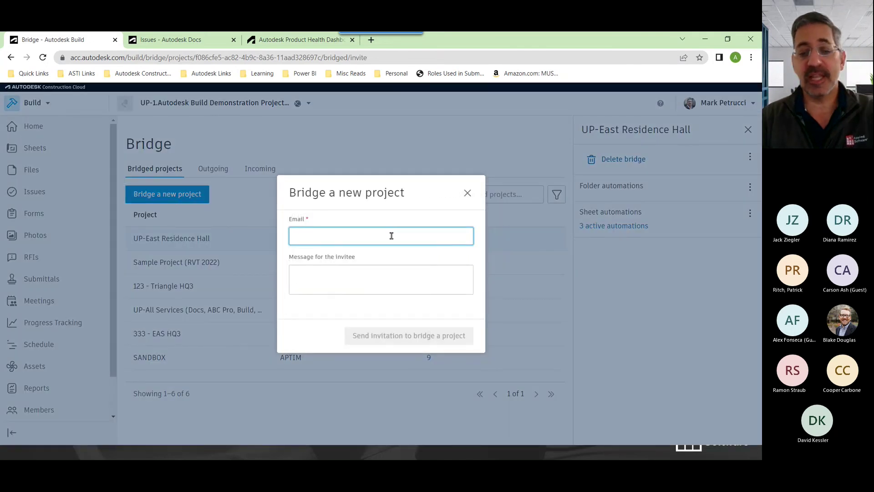
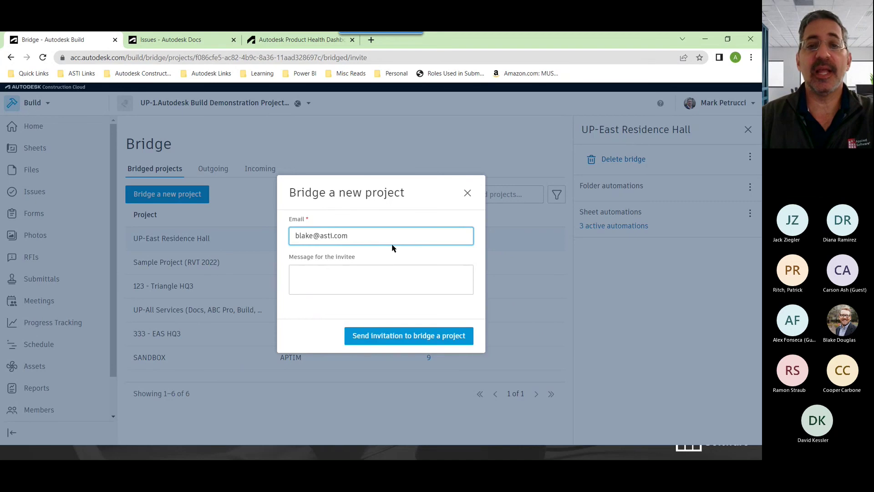
left_click(388, 276)
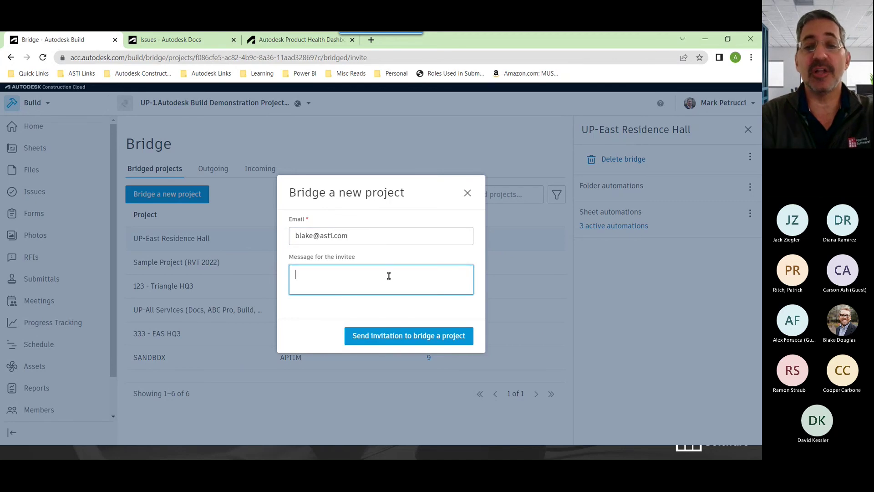
type("se")
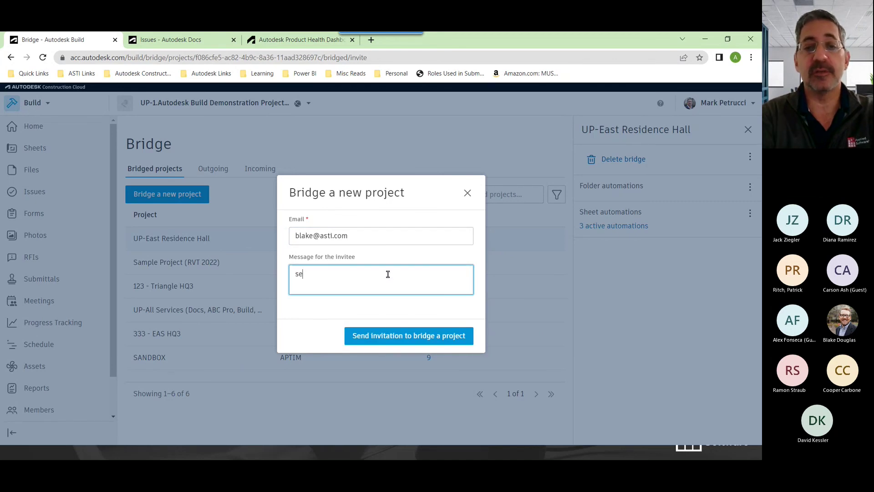
type("nd me your files")
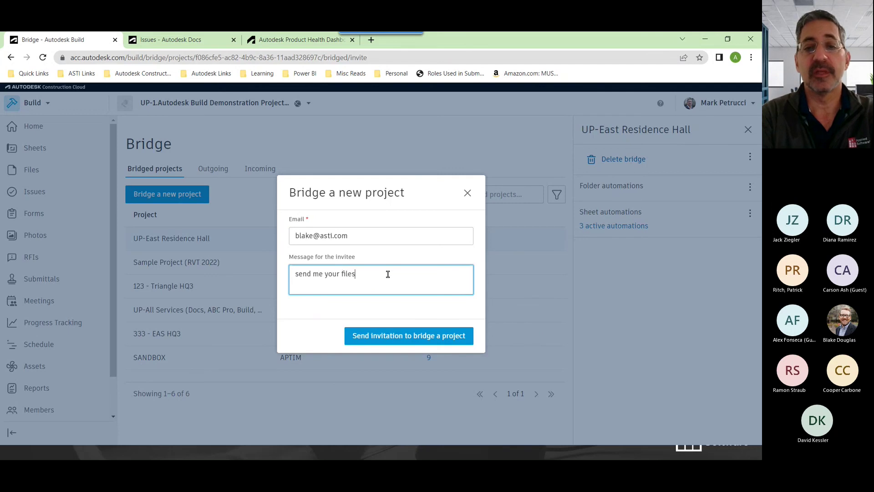
left_click(421, 337)
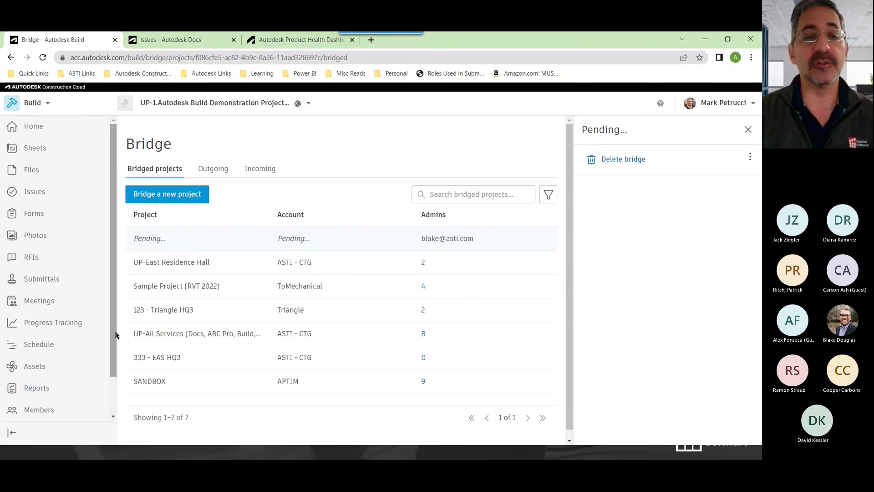
scroll(115, 335, "down", 2)
scroll(105, 282, "up", 2)
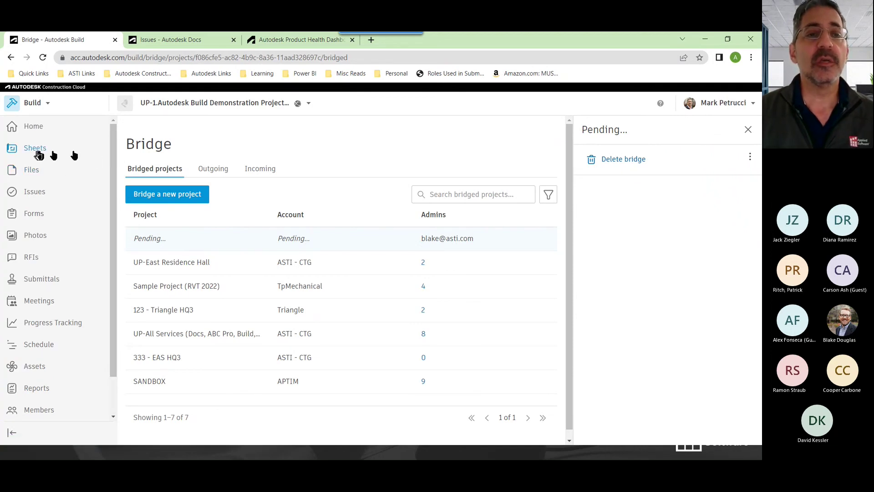
In 01-WIP Models, start sharing the Arch Base-Cloud Central model file with another project
left_click(35, 172)
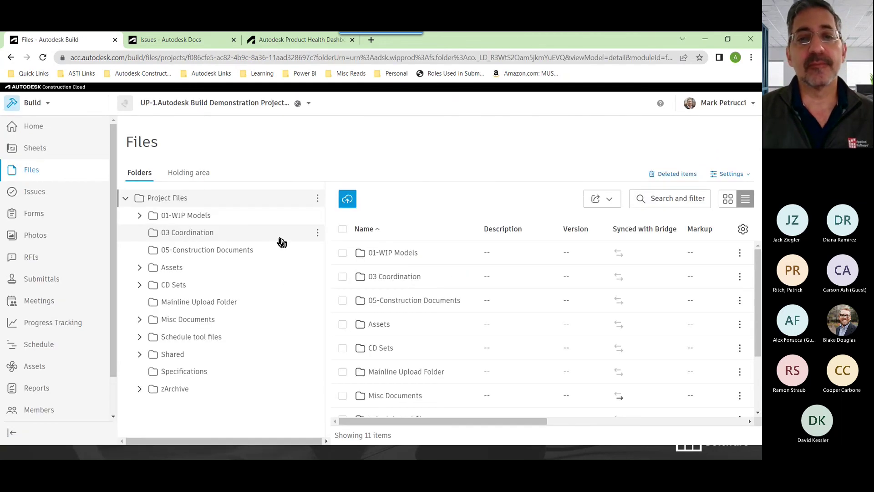
left_click(395, 254)
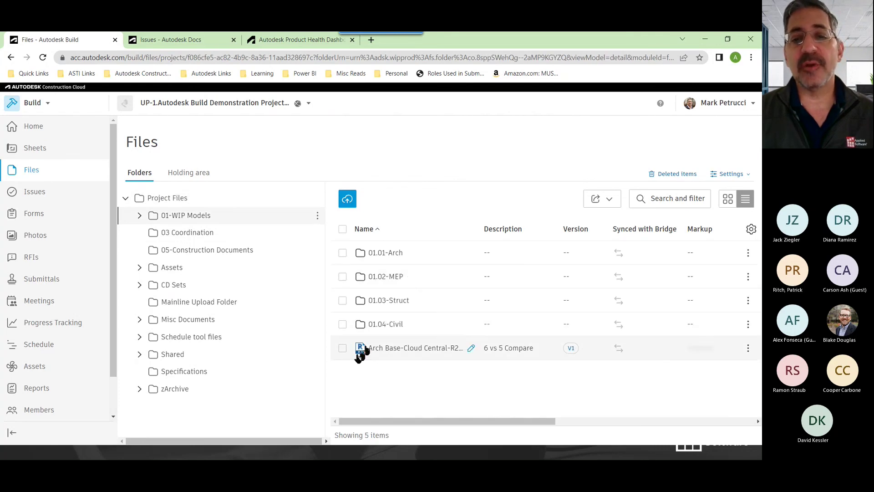
left_click(342, 347)
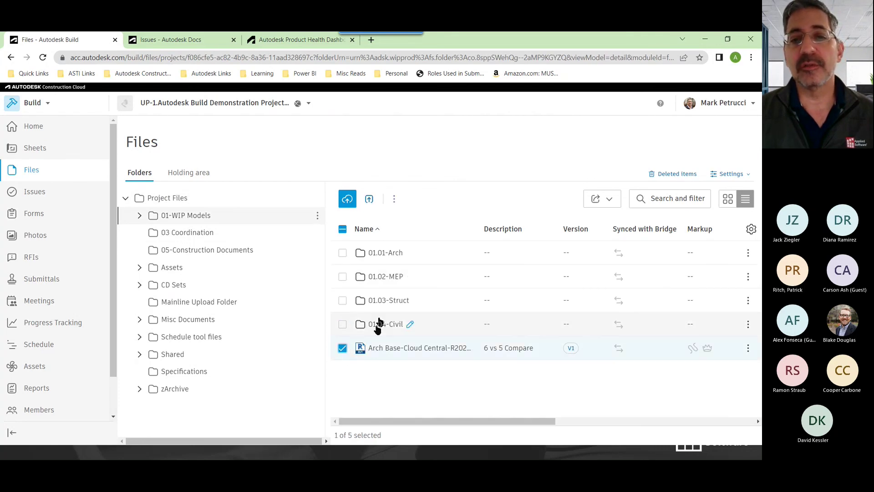
left_click(395, 199)
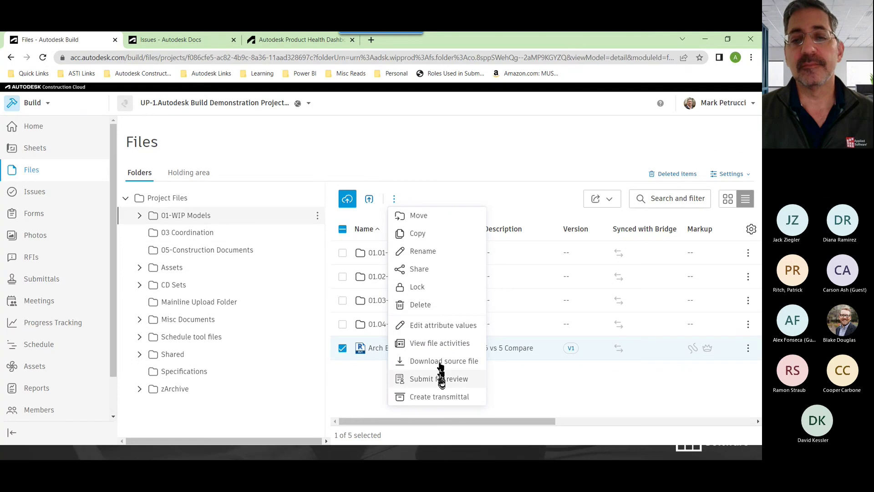
left_click(419, 270)
left_click(245, 201)
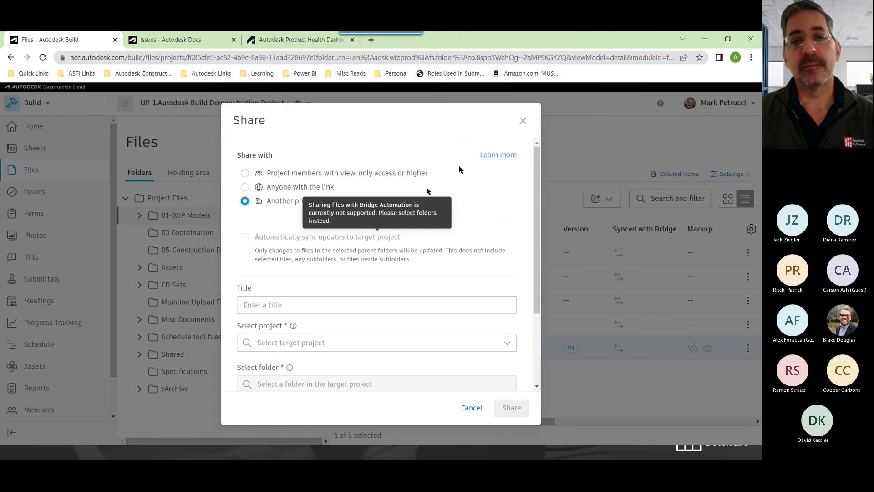
Close the share window and select the 01.01-Arch and 01.02-MEP folders instead of the file
left_click(523, 121)
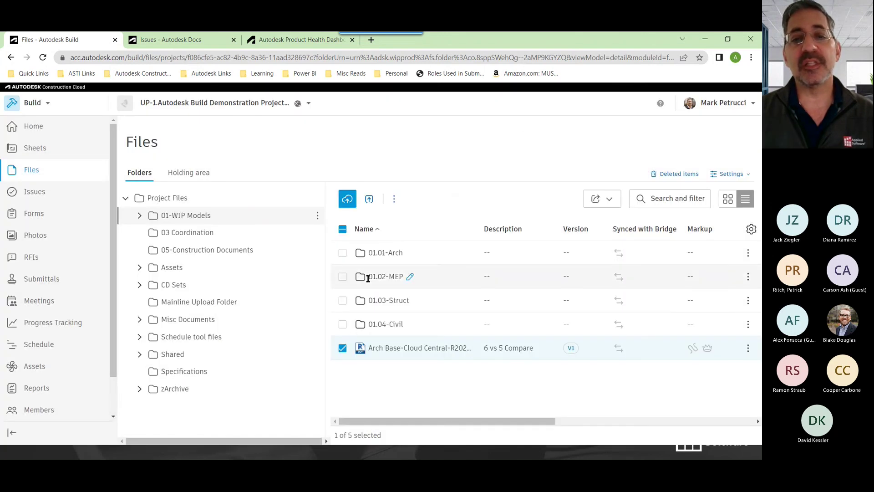
left_click(342, 347)
left_click(342, 253)
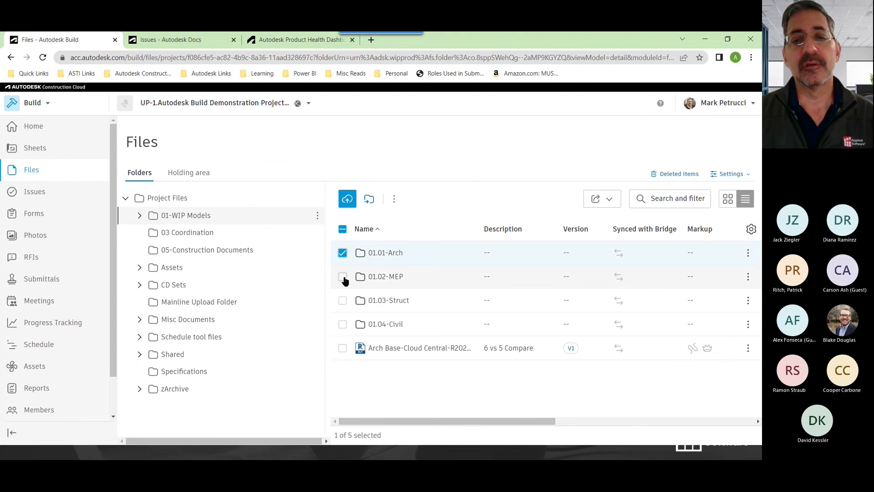
left_click(343, 276)
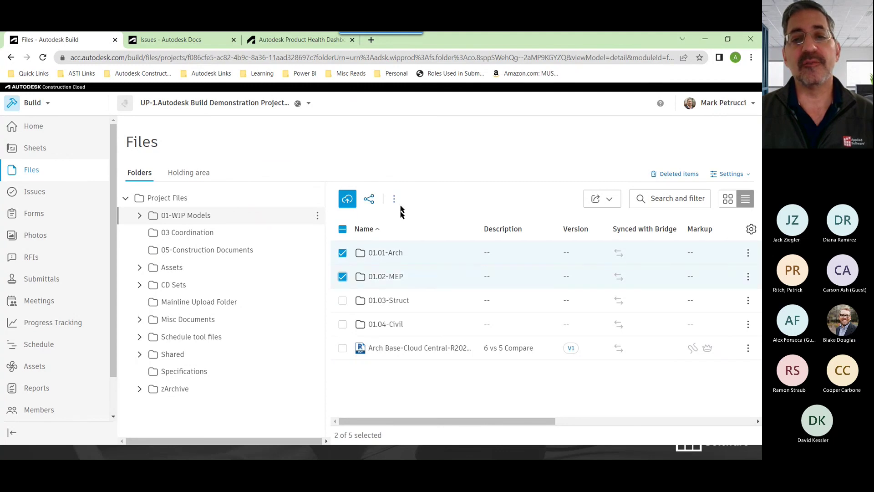
left_click(369, 200)
left_click(292, 201)
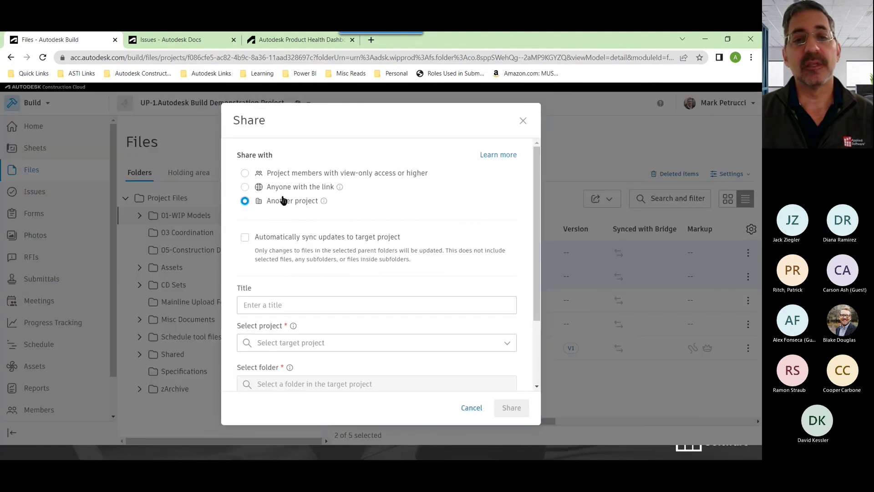
left_click(245, 237)
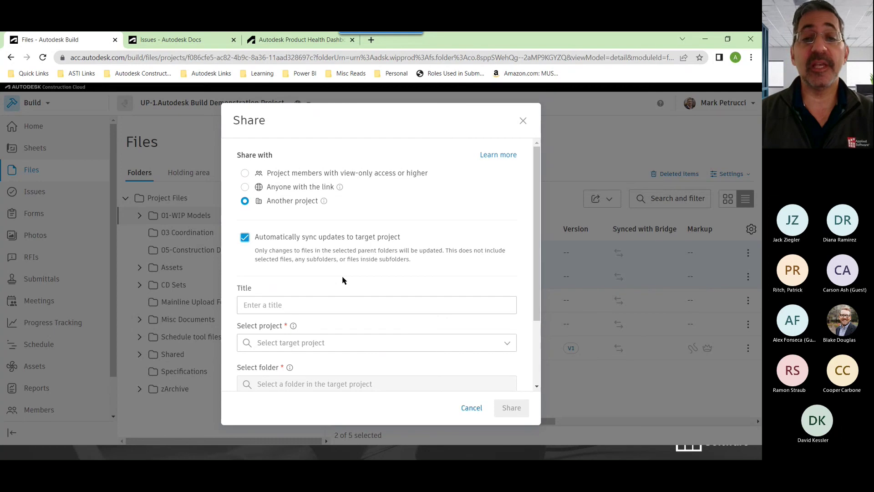
scroll(410, 264, "down", 2)
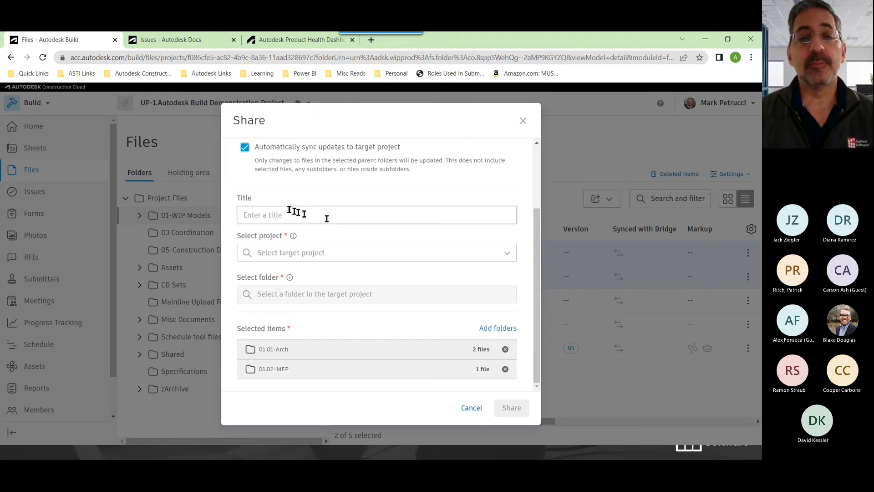
left_click(292, 214)
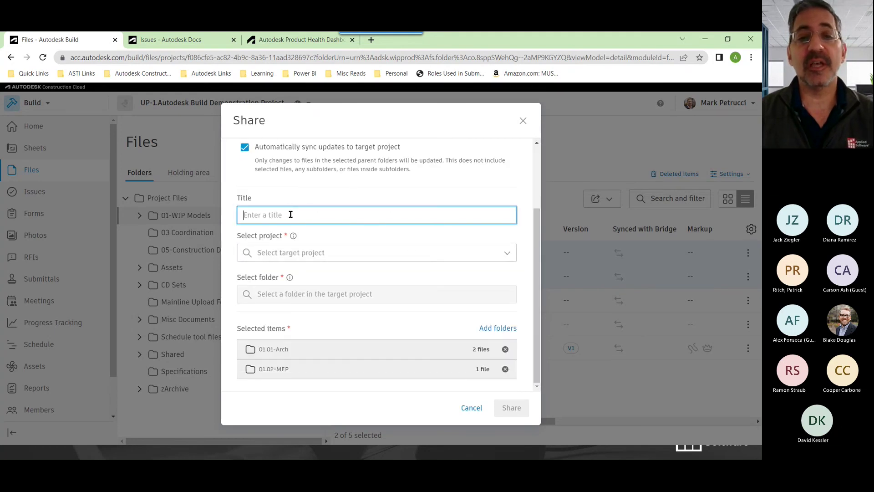
left_click(318, 255)
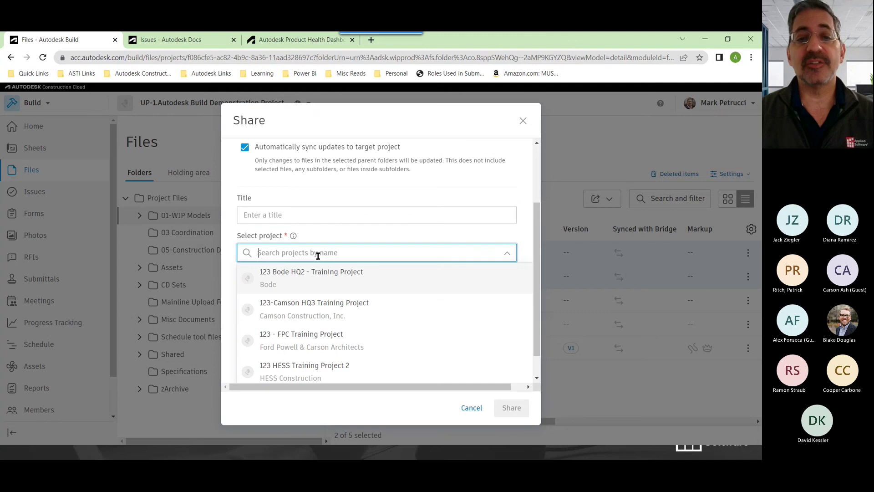
left_click(345, 238)
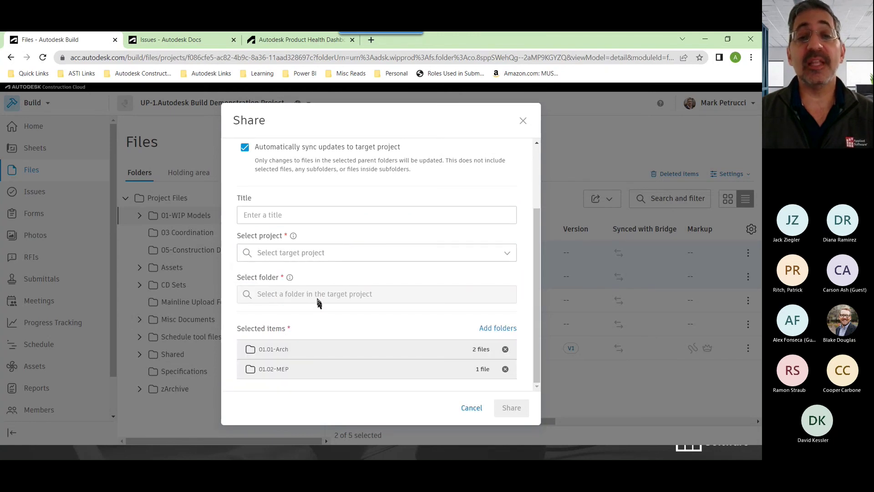
left_click(304, 254)
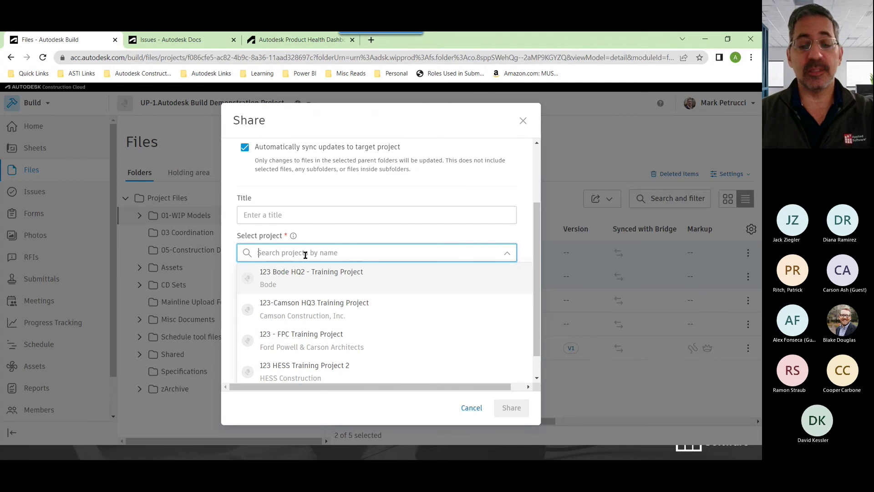
type("up-abc")
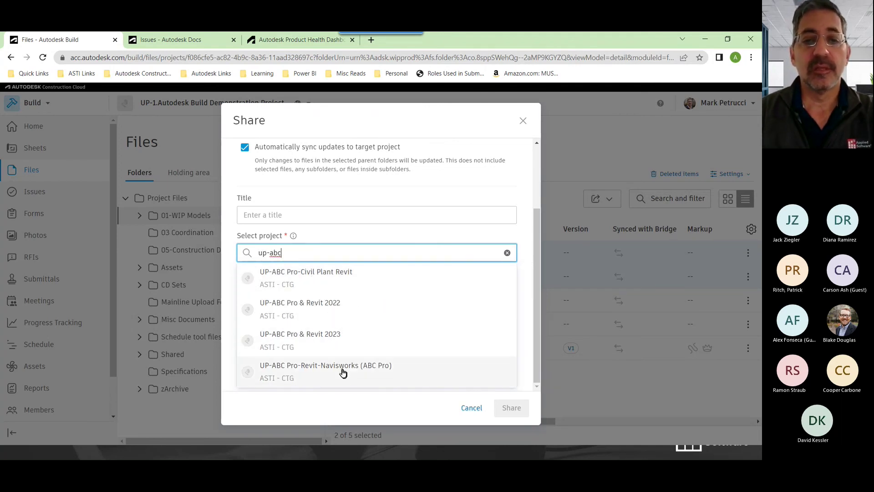
left_click(343, 373)
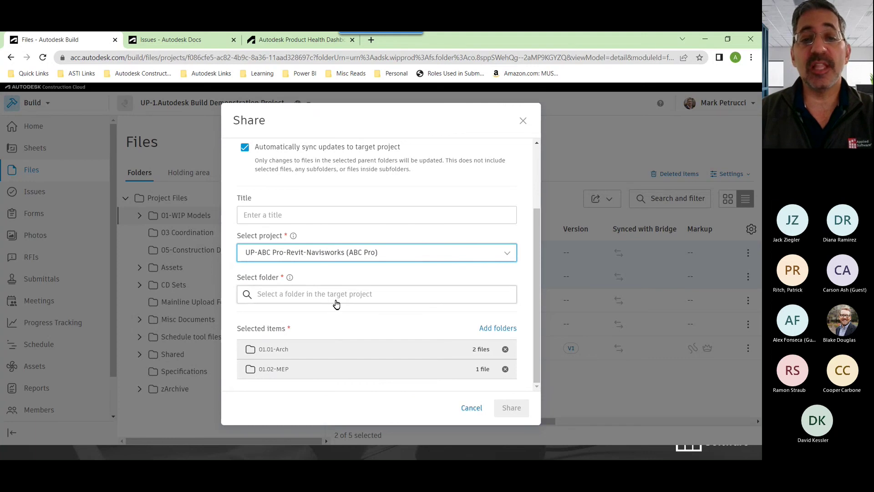
left_click(304, 298)
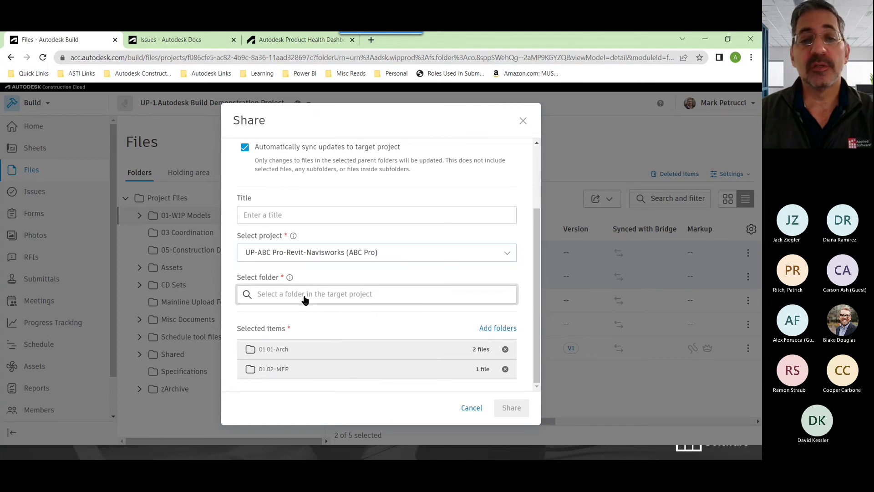
left_click(234, 200)
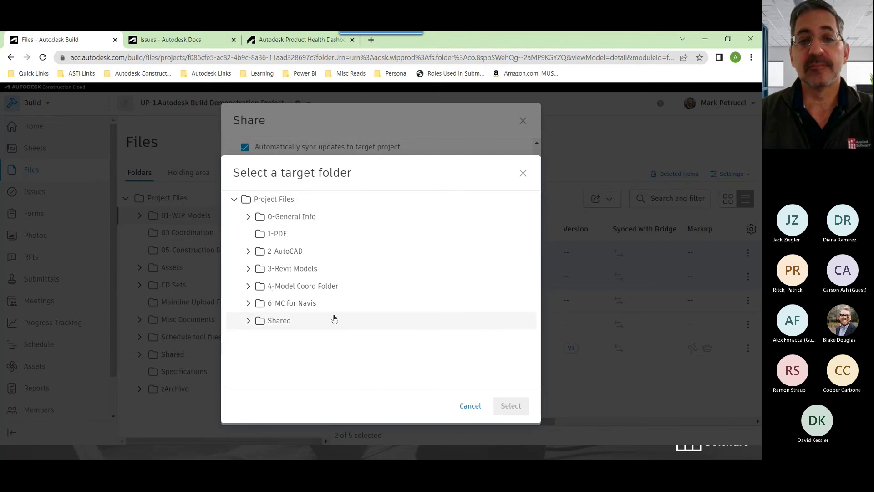
left_click(467, 411)
scroll(401, 364, "up", 2)
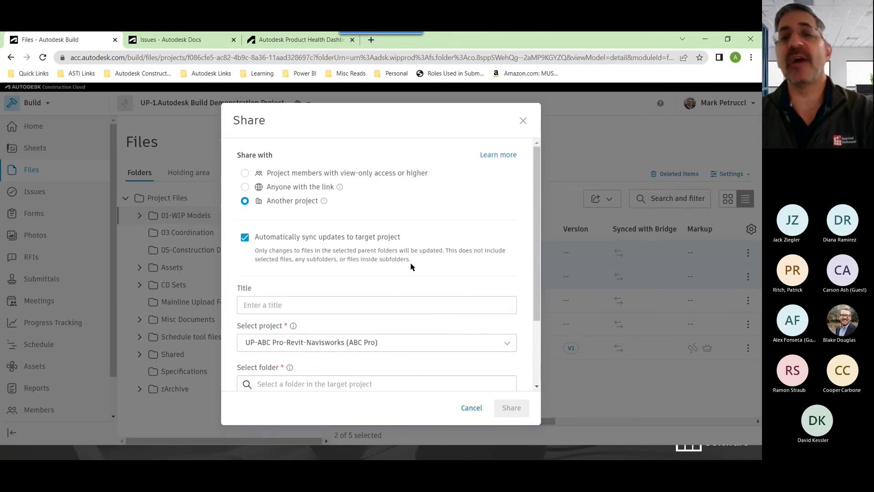
left_click(522, 121)
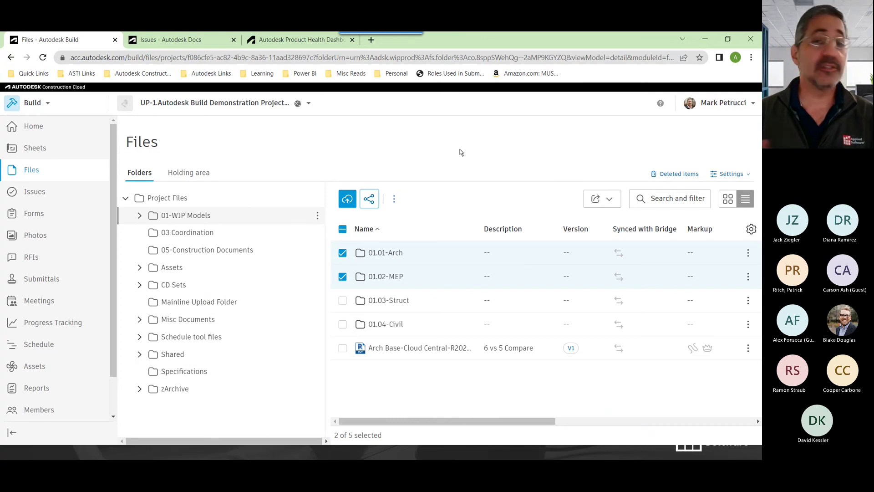
Switch to the ABC Pro Docs project and open Files > 3-Revit Models > Architecture
left_click(208, 43)
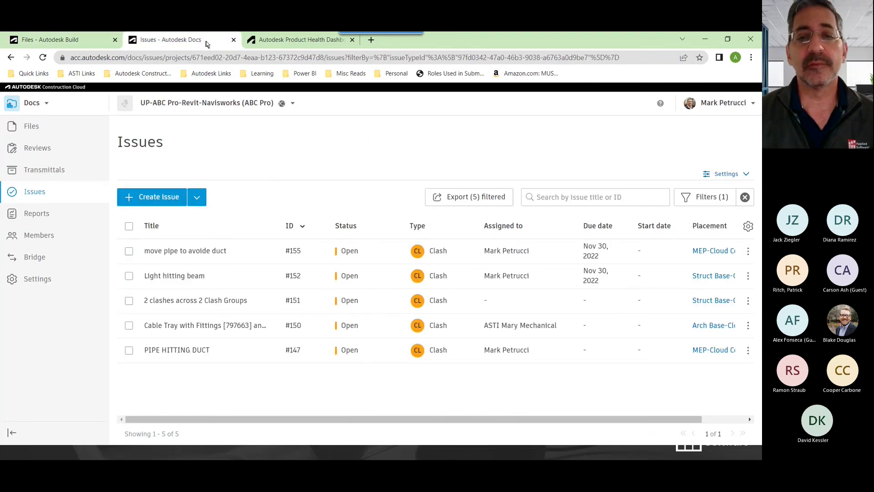
left_click(28, 126)
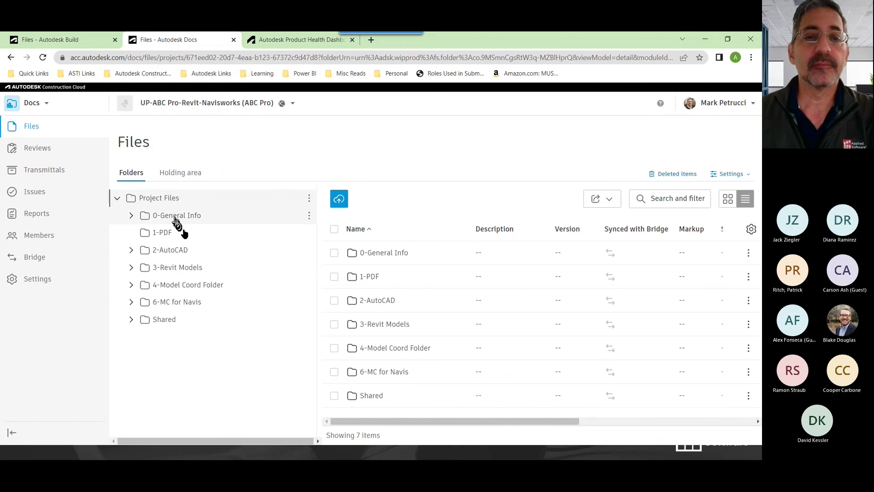
left_click(177, 218)
left_click(171, 267)
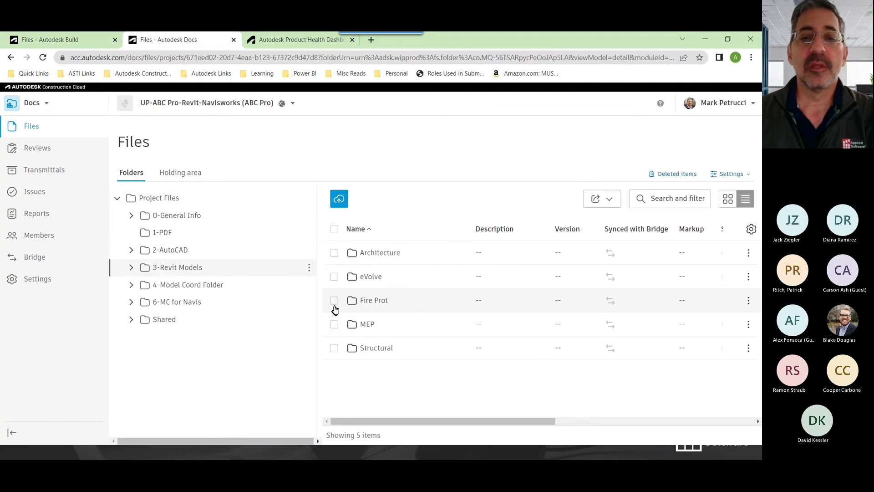
left_click(364, 254)
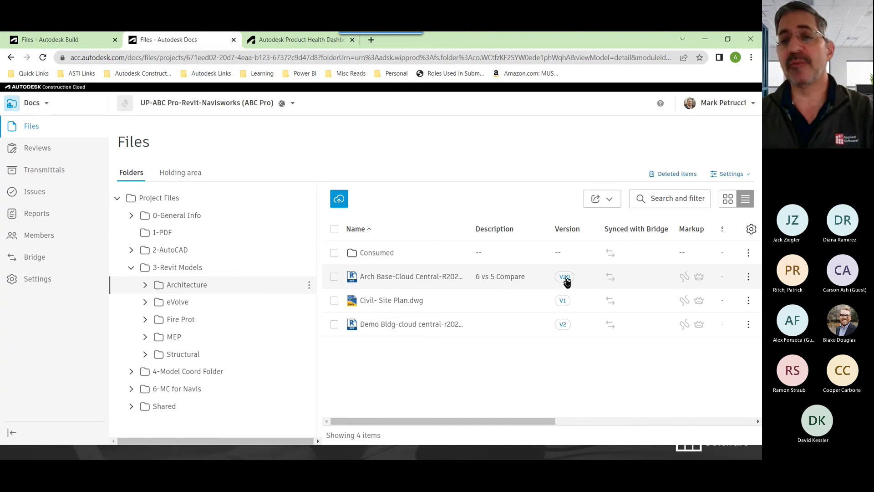
left_click(565, 277)
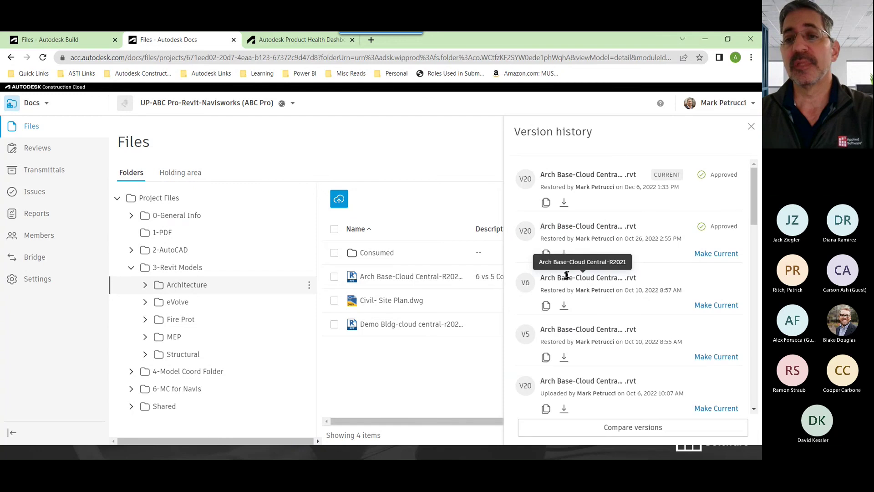
scroll(633, 287, "down", 10)
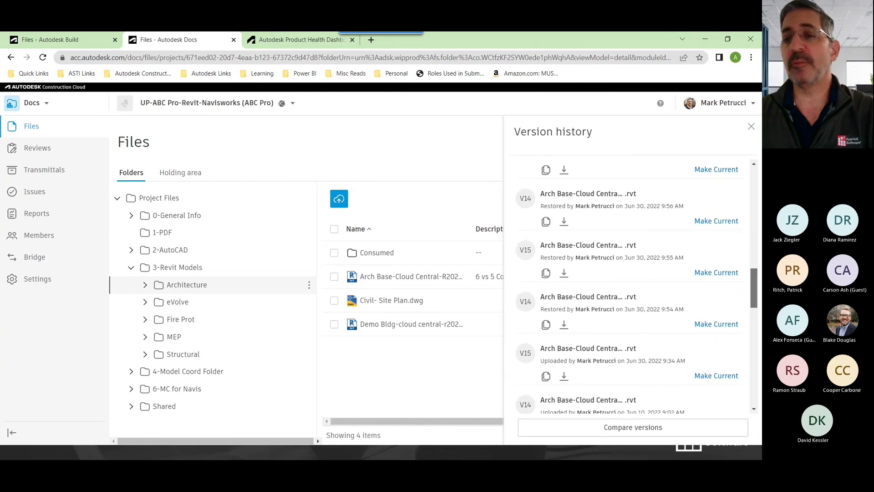
scroll(633, 371, "down", 10)
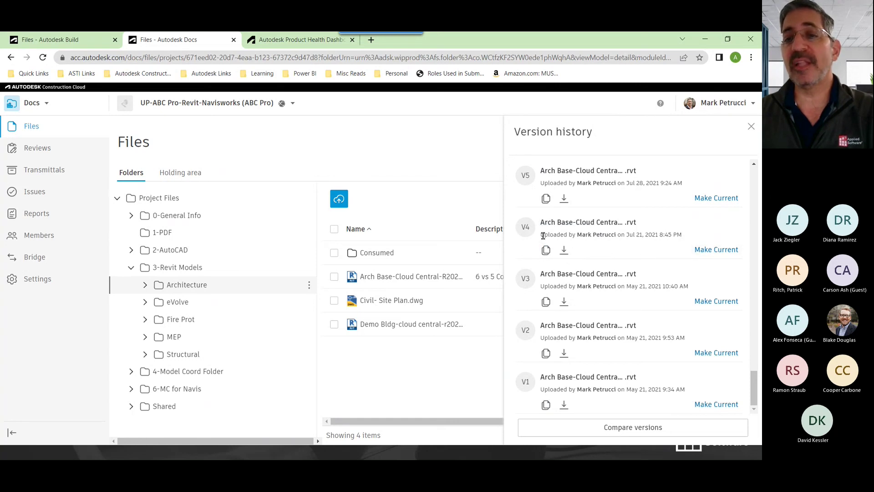
left_click_drag(543, 235, 681, 236)
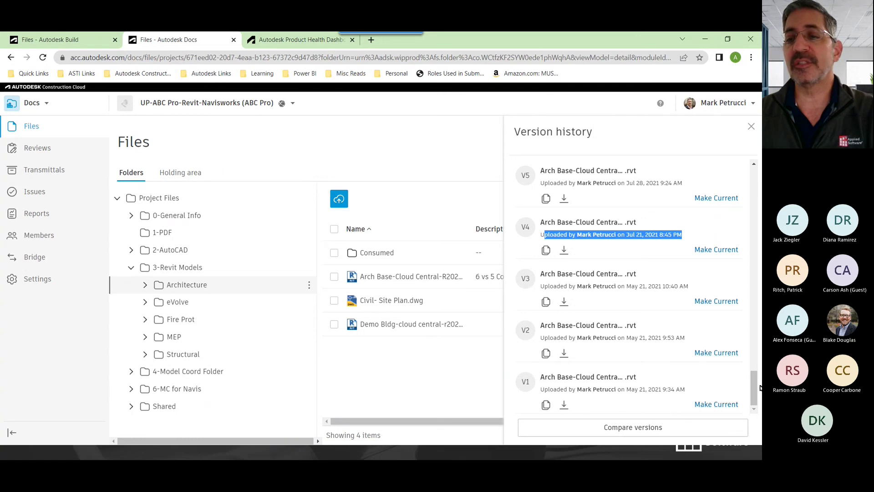
left_click_drag(759, 388, 755, 177)
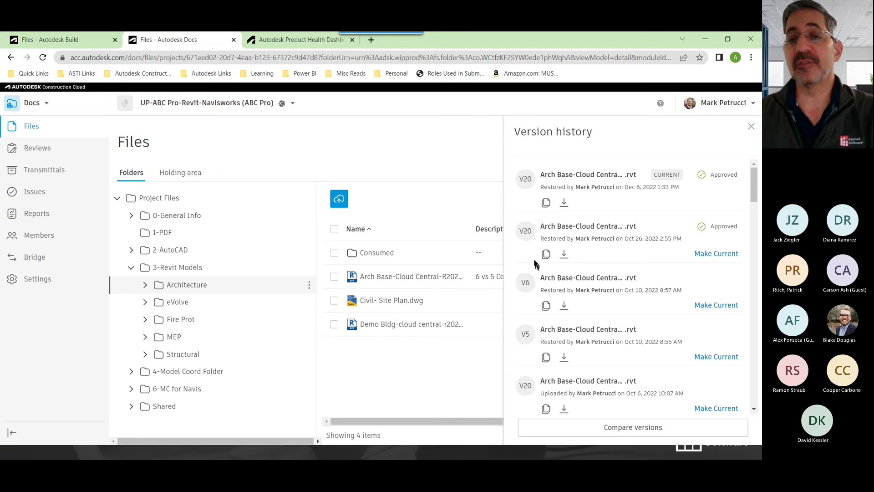
scroll(534, 268, "down", 1)
scroll(533, 273, "up", 1)
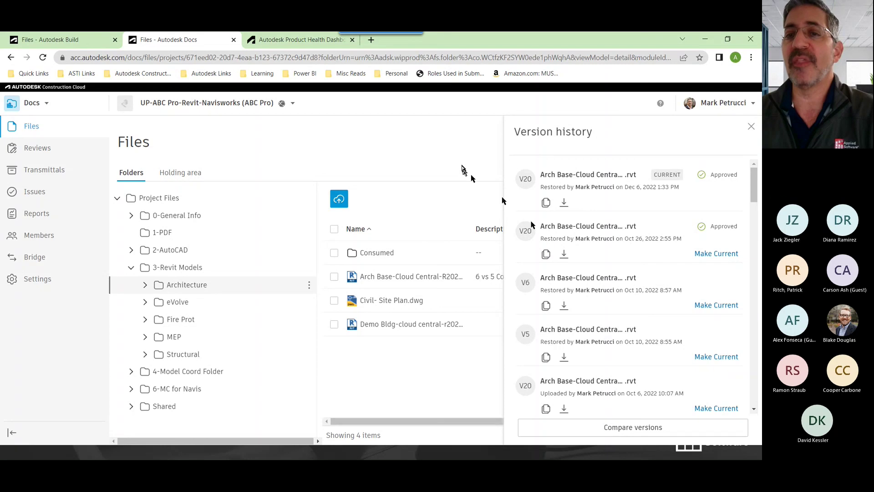
left_click(751, 126)
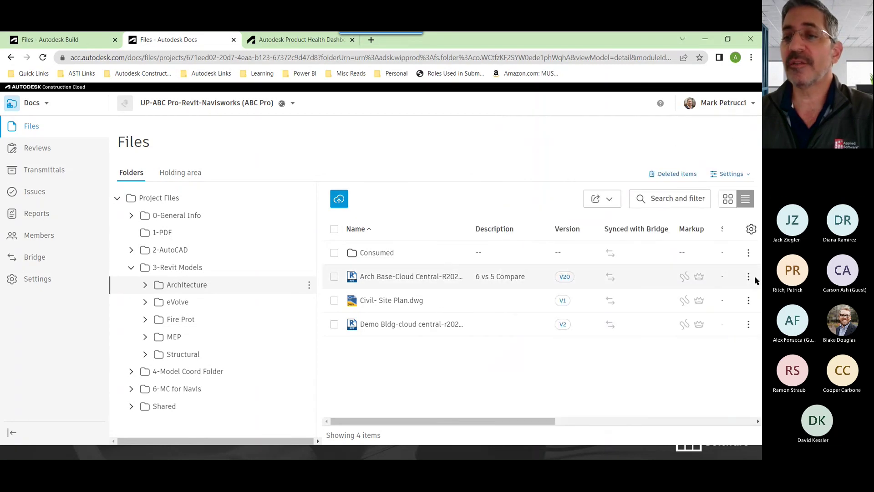
Open the Arch Base model's activity log and review its deleted, restored and viewed entries
left_click(748, 278)
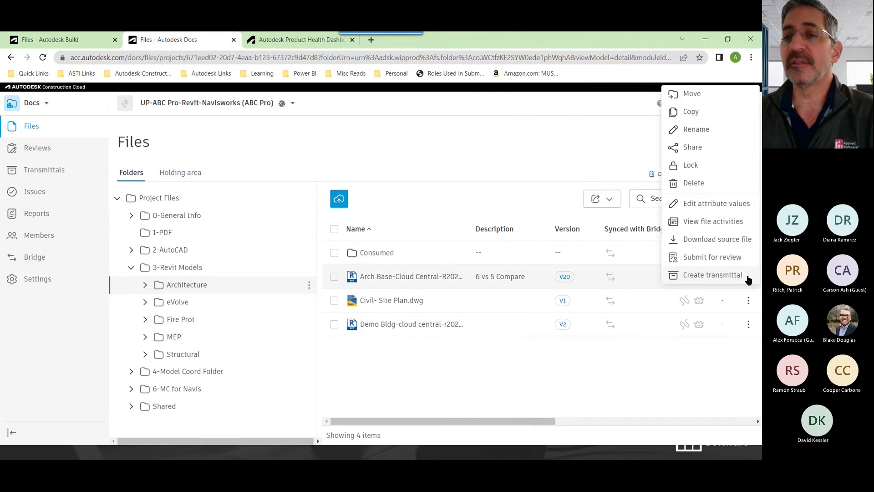
left_click(703, 222)
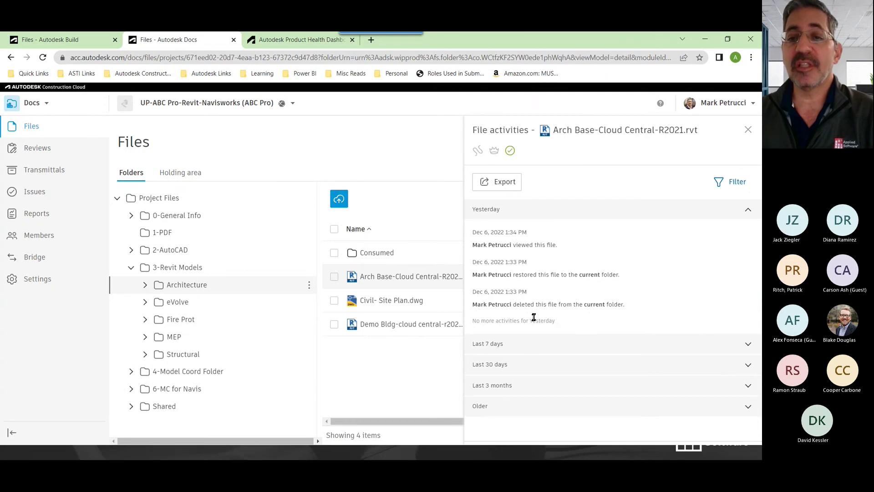
left_click_drag(478, 304, 621, 307)
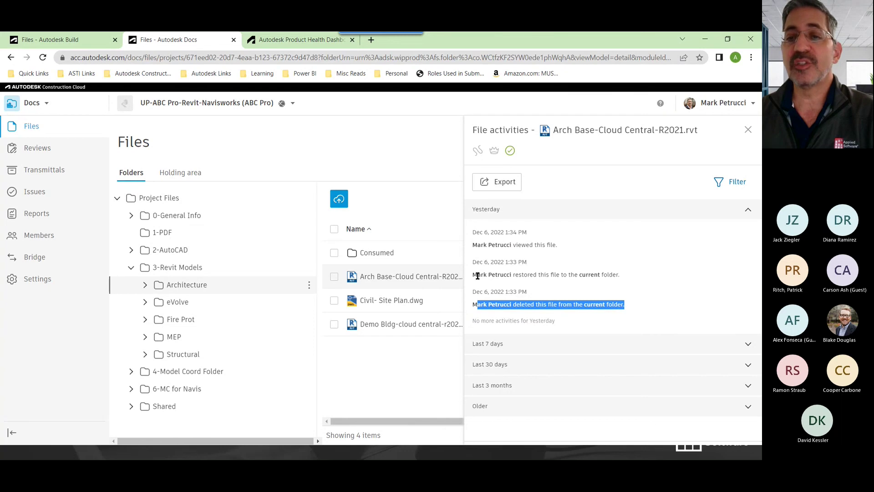
left_click_drag(477, 275, 613, 276)
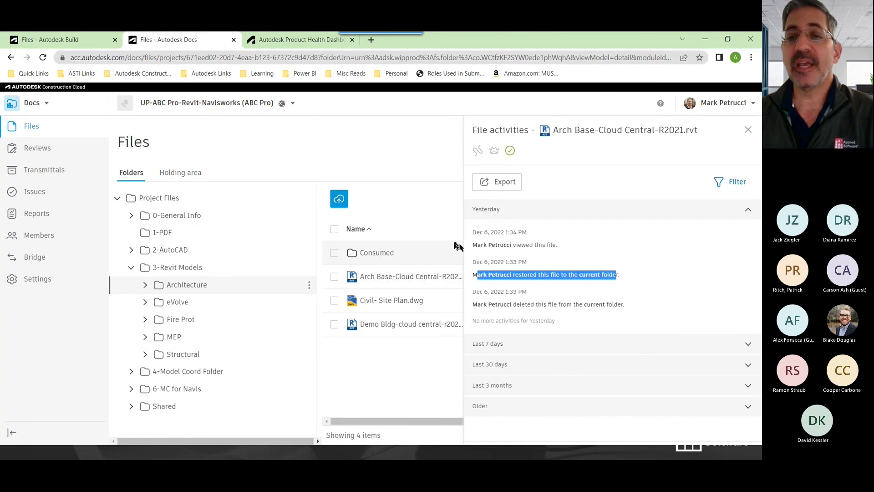
left_click_drag(477, 245, 568, 250)
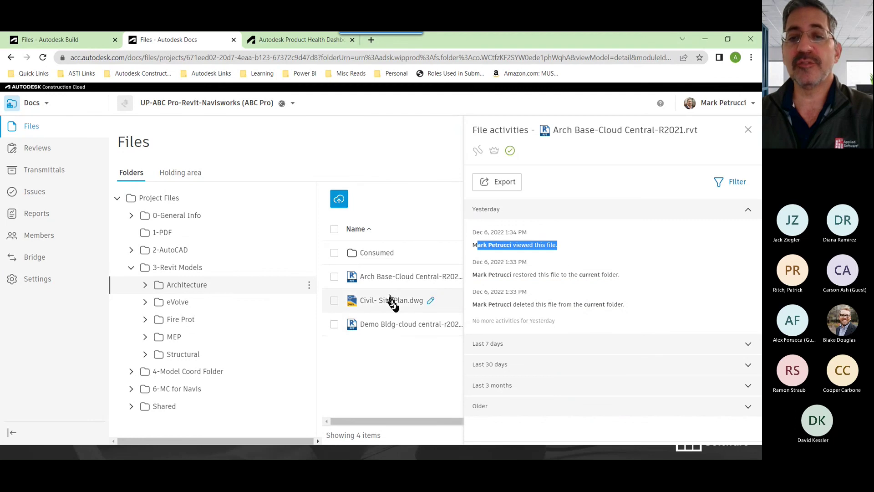
left_click(335, 277)
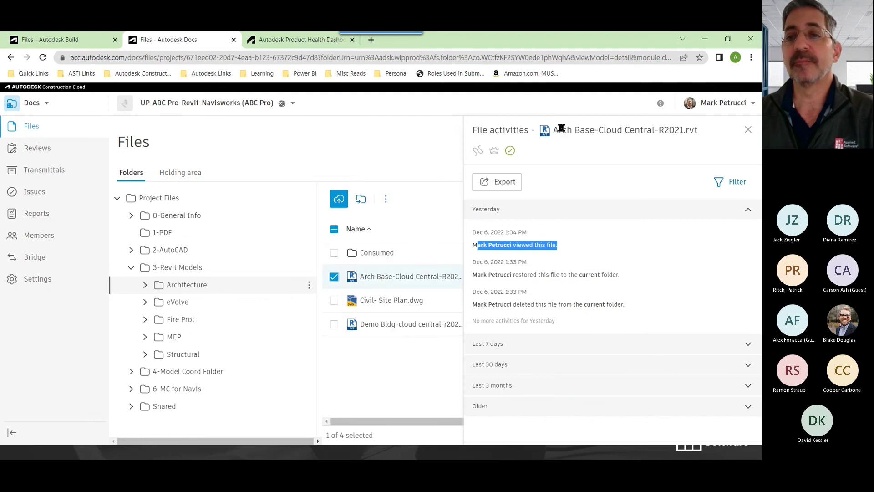
left_click_drag(569, 131, 474, 131)
left_click(626, 159)
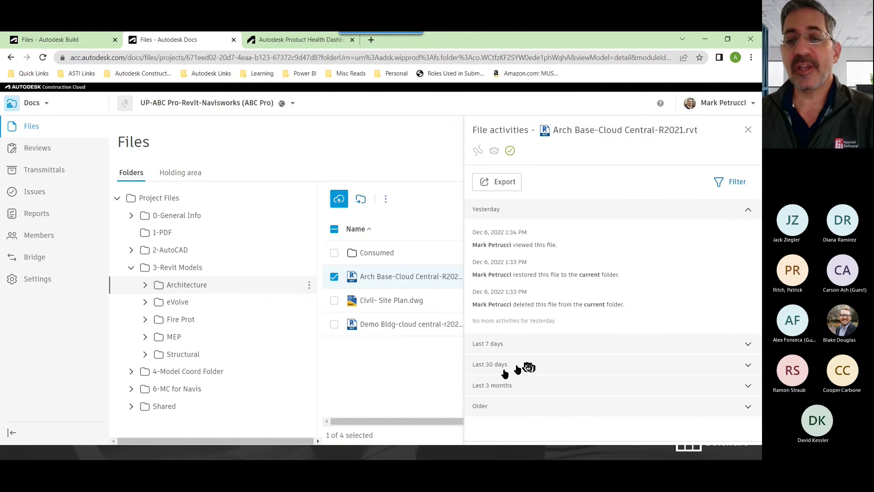
Expand the last 30 days' activities and review the published and unpublished markup entries
left_click(489, 370)
scroll(581, 347, "down", 10)
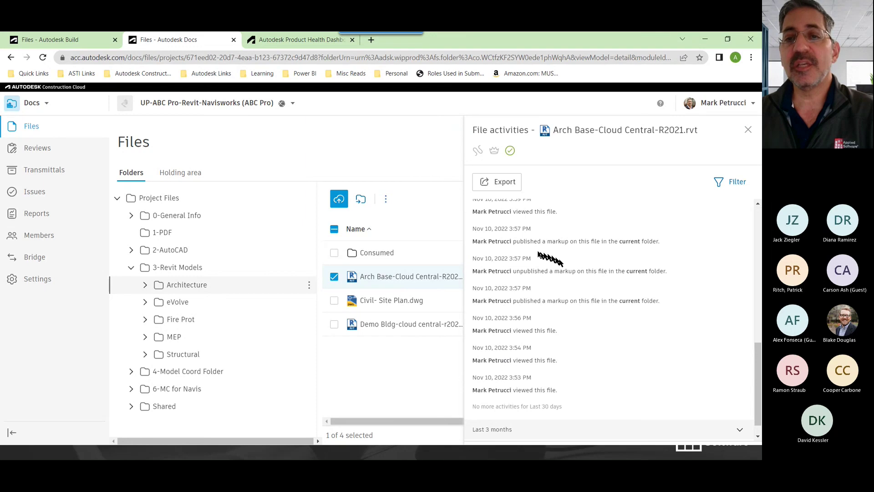
left_click_drag(520, 241, 609, 237)
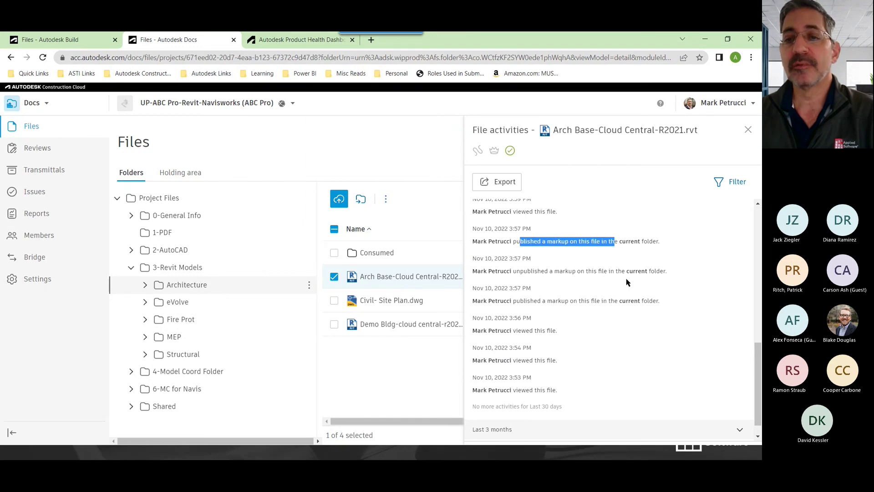
left_click_drag(513, 271, 588, 271)
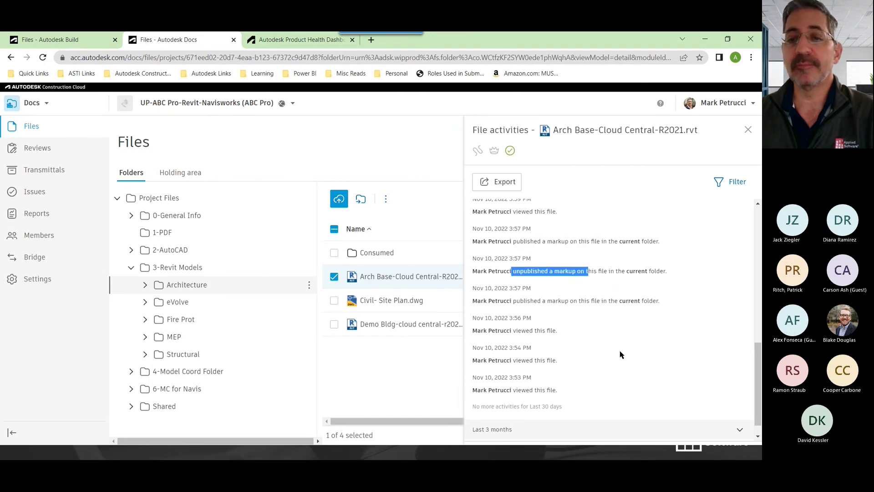
scroll(621, 353, "down", 1)
Expand the last 3 months' activities, note the rejected review entry, and show the filters
left_click(504, 412)
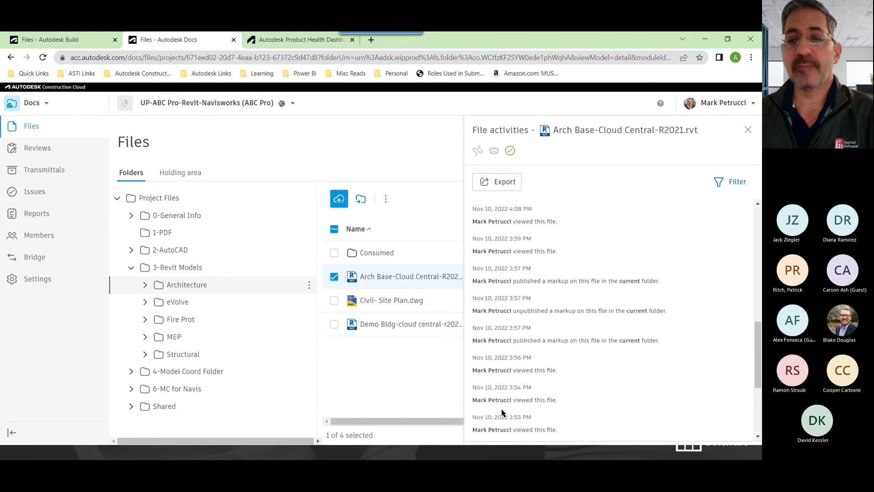
scroll(519, 392, "down", 5)
scroll(557, 350, "down", 5)
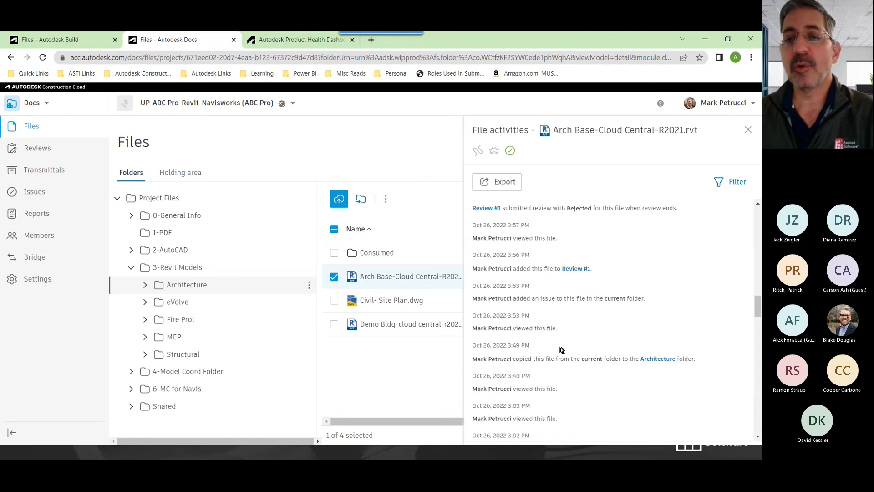
left_click_drag(509, 210, 679, 210)
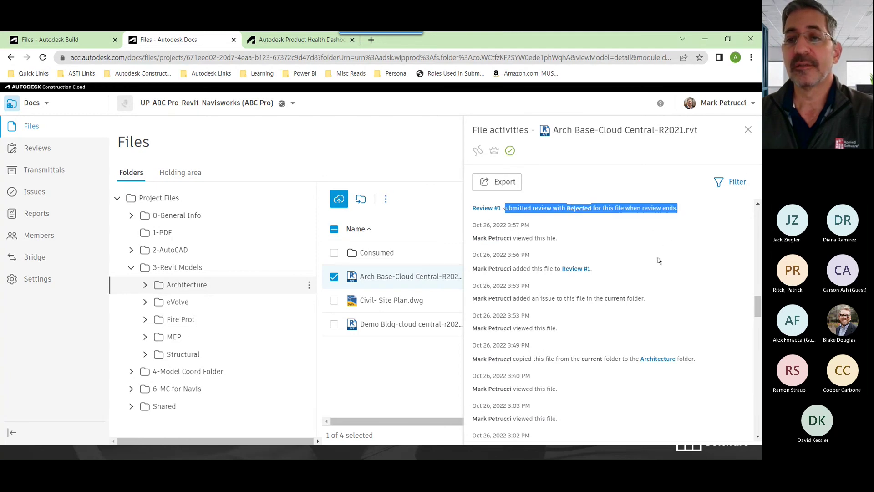
scroll(615, 262, "up", 6)
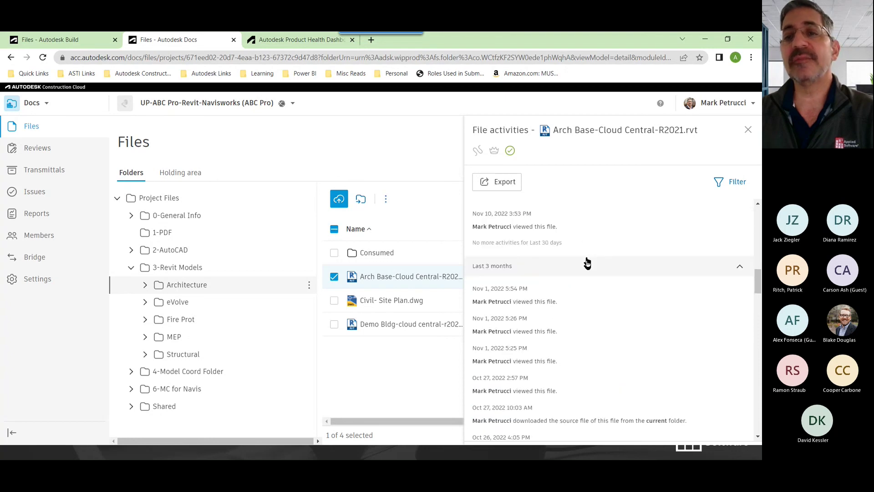
scroll(587, 263, "up", 8)
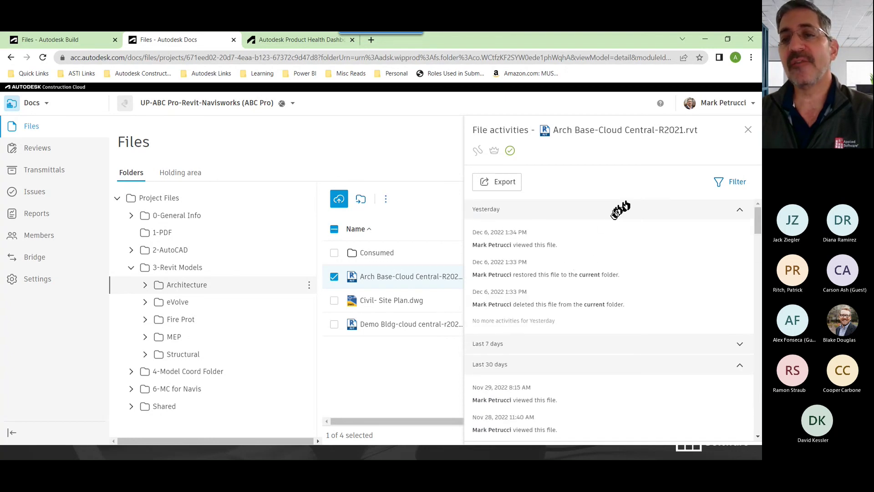
left_click(733, 186)
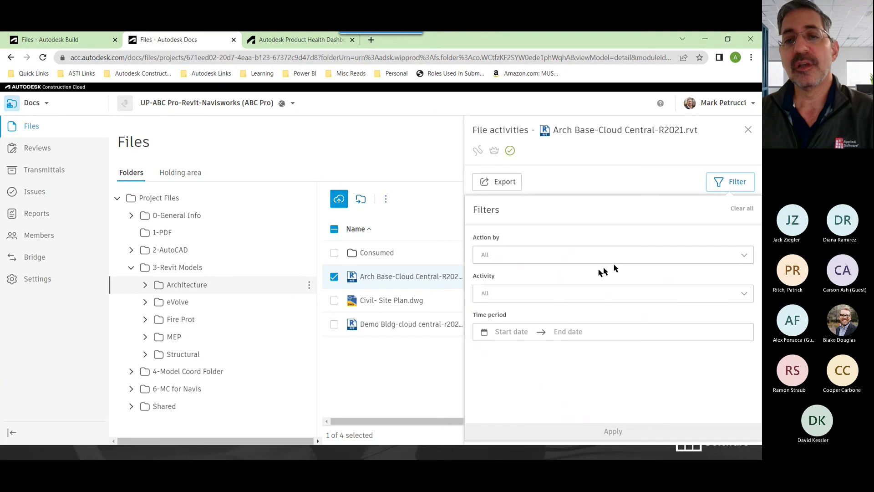
Review the Action by and Activity filter lists, then close Filters without applying anything
left_click(556, 256)
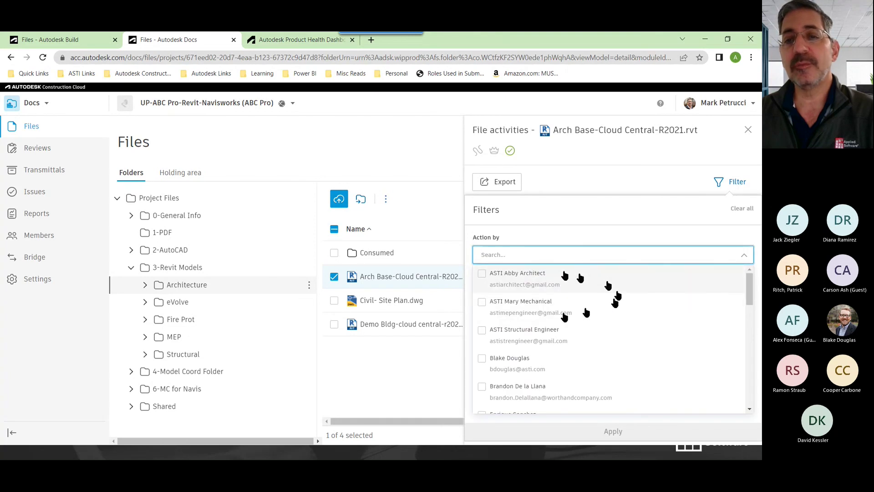
left_click(571, 233)
left_click(523, 294)
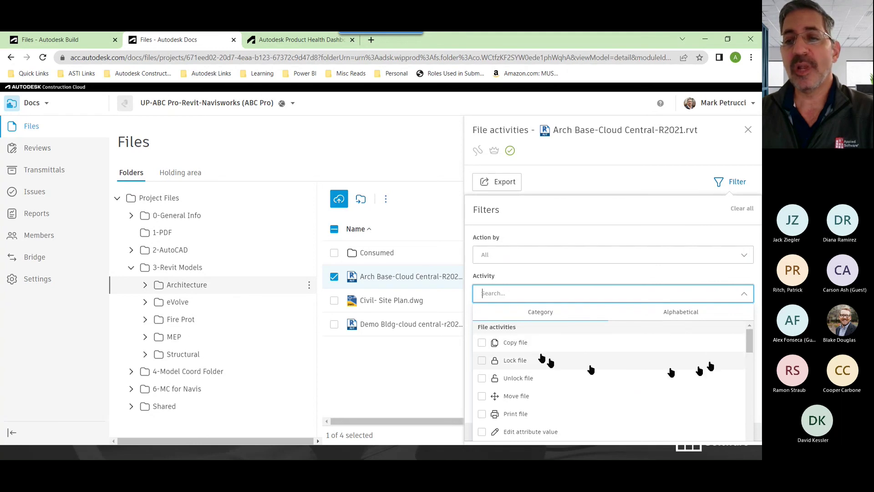
left_click_drag(750, 341, 740, 431)
scroll(740, 432, "down", 1)
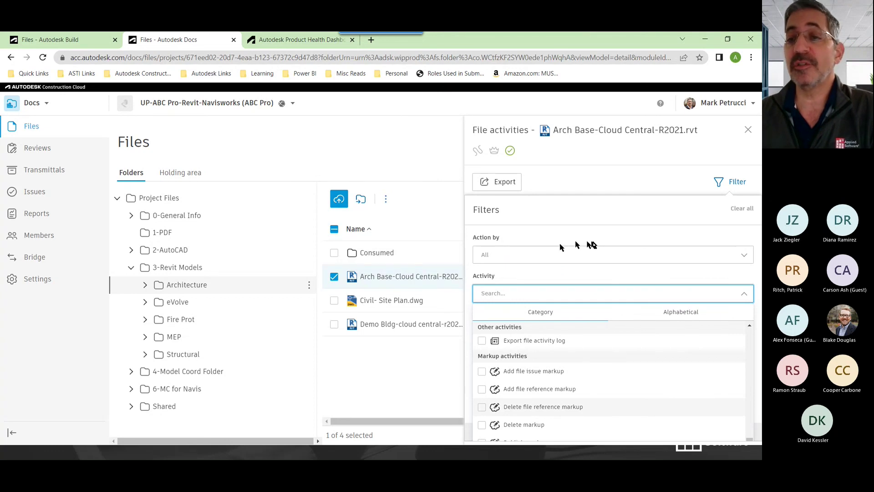
left_click(642, 183)
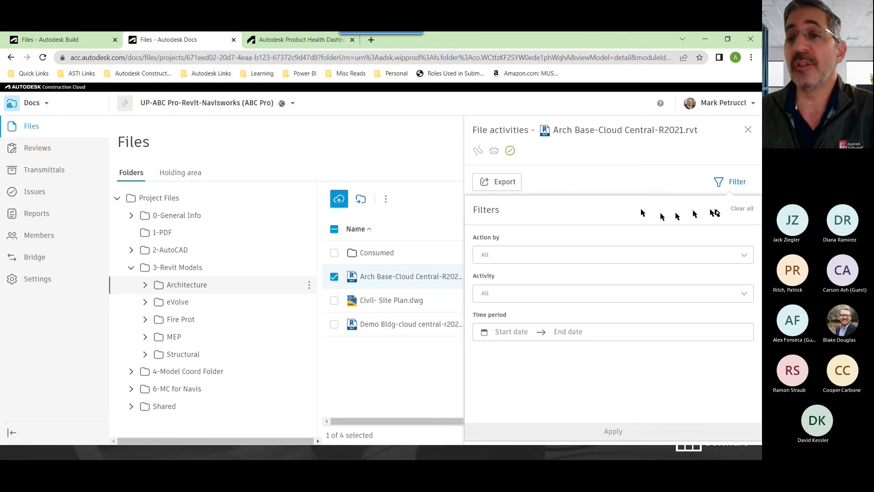
left_click(732, 183)
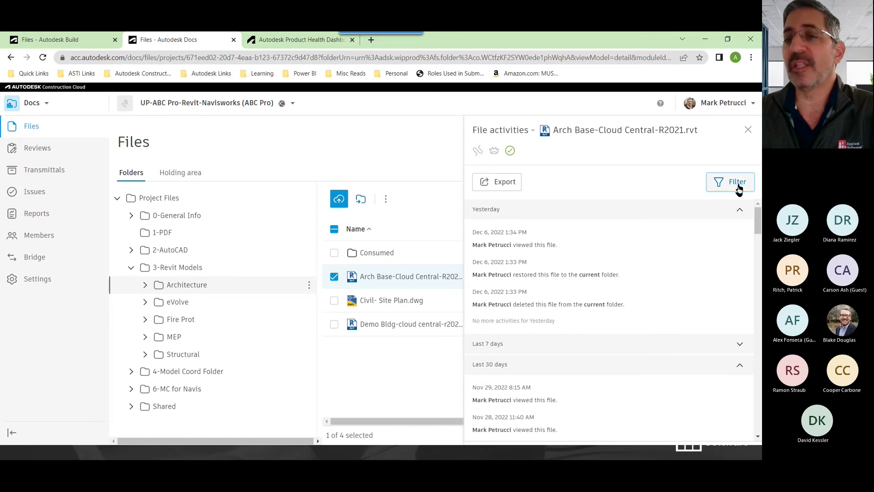
Cancel the activity log export, glance at the activity-type filters, and close the Arch Base log
left_click(516, 184)
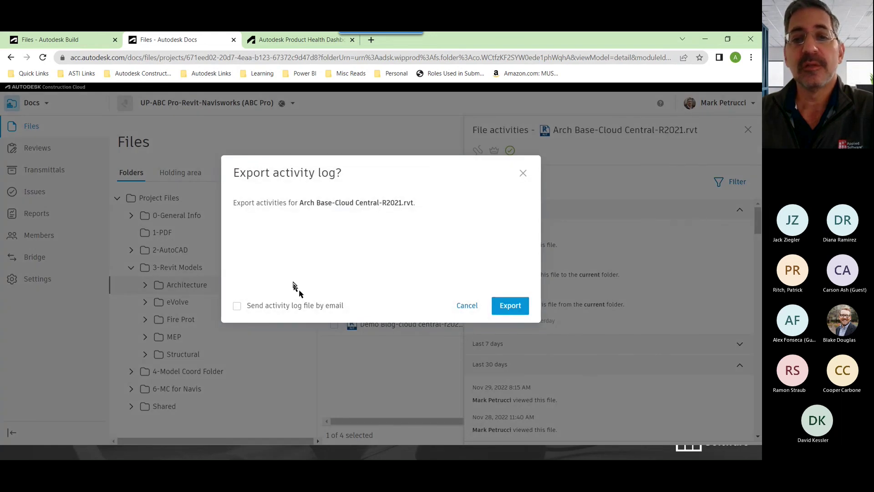
left_click(523, 178)
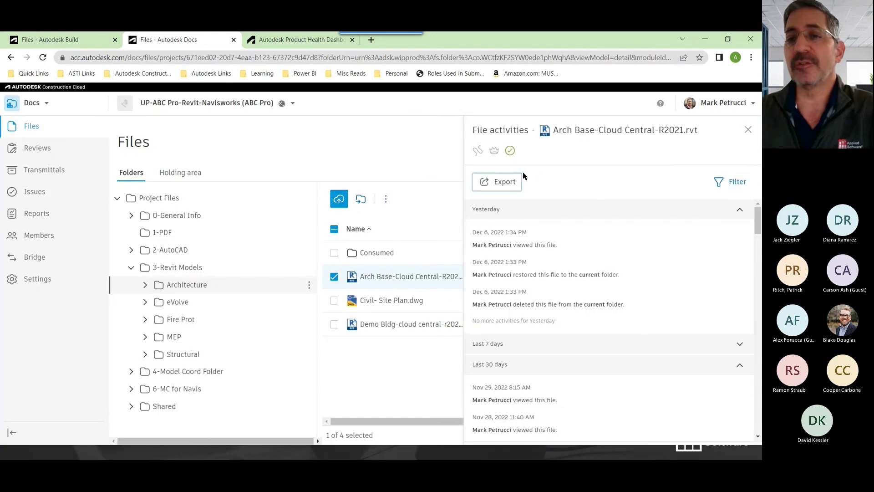
left_click(735, 184)
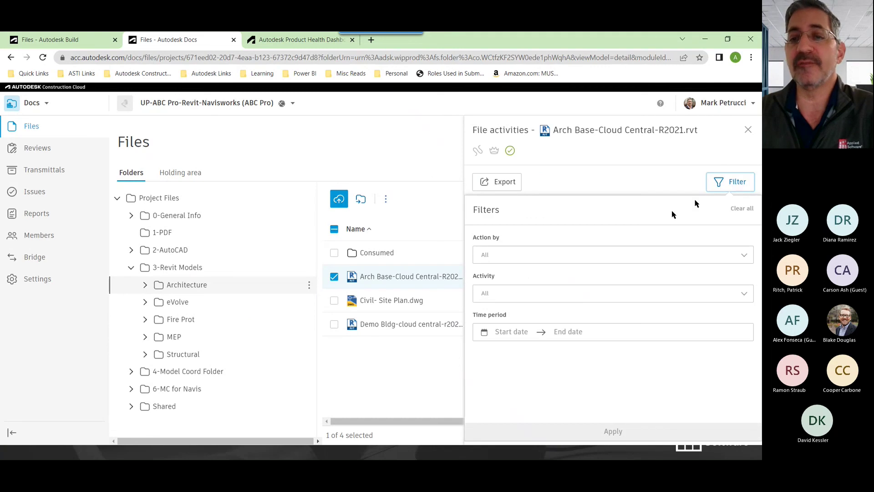
left_click(601, 297)
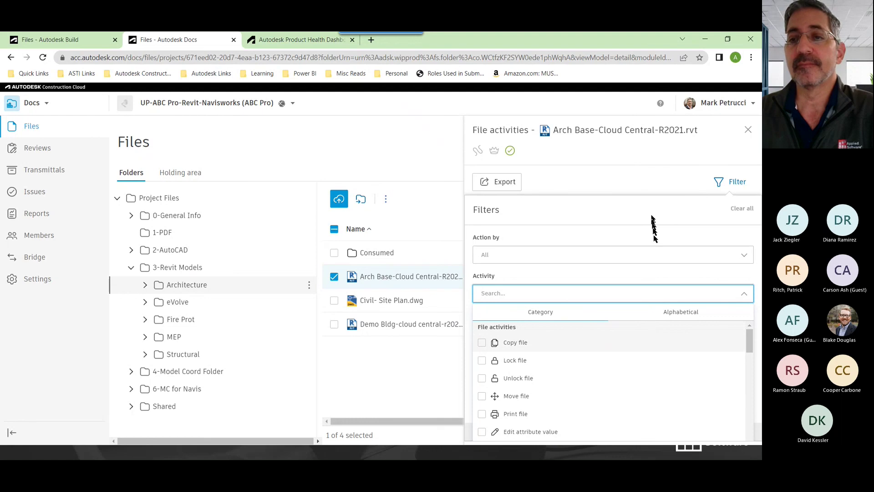
left_click(738, 206)
left_click(731, 181)
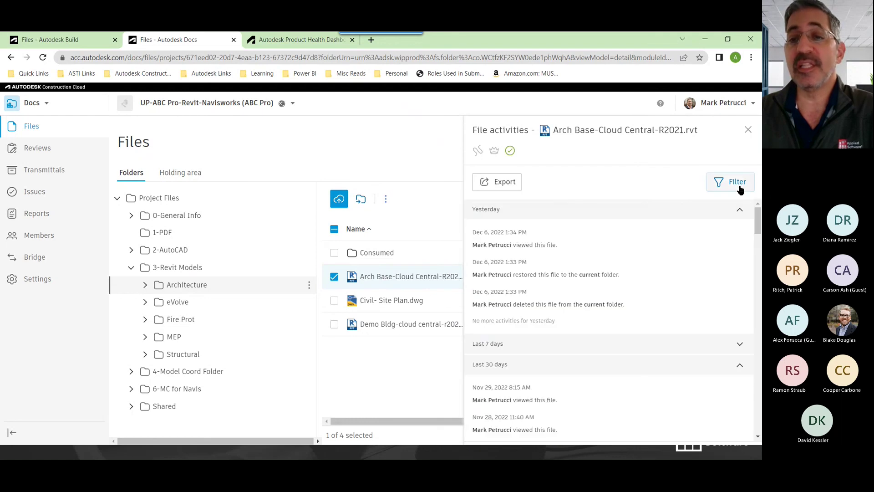
left_click_drag(473, 245, 513, 245)
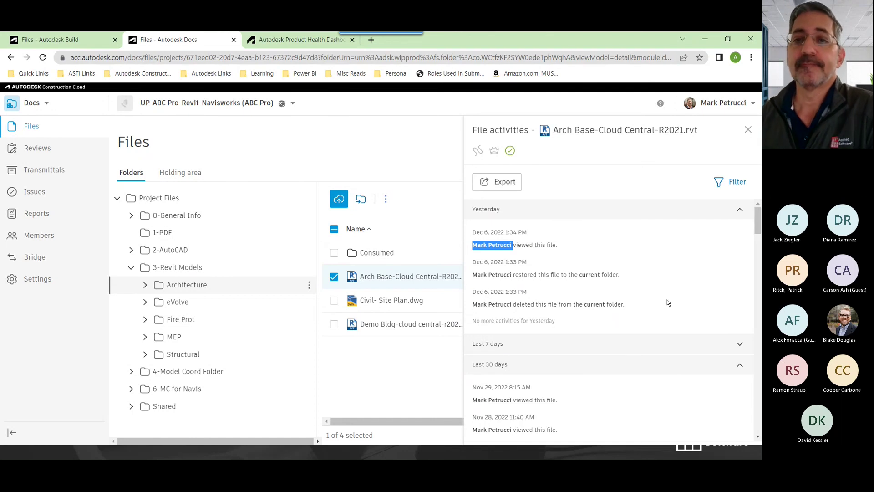
left_click(748, 131)
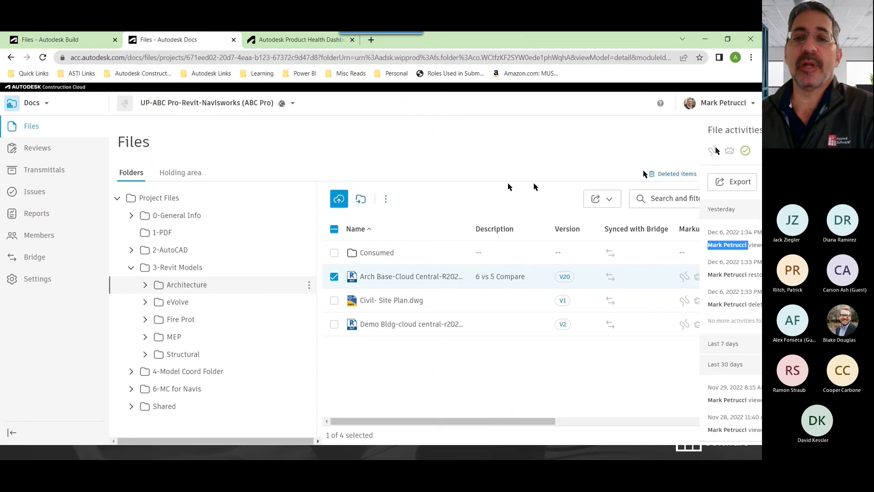